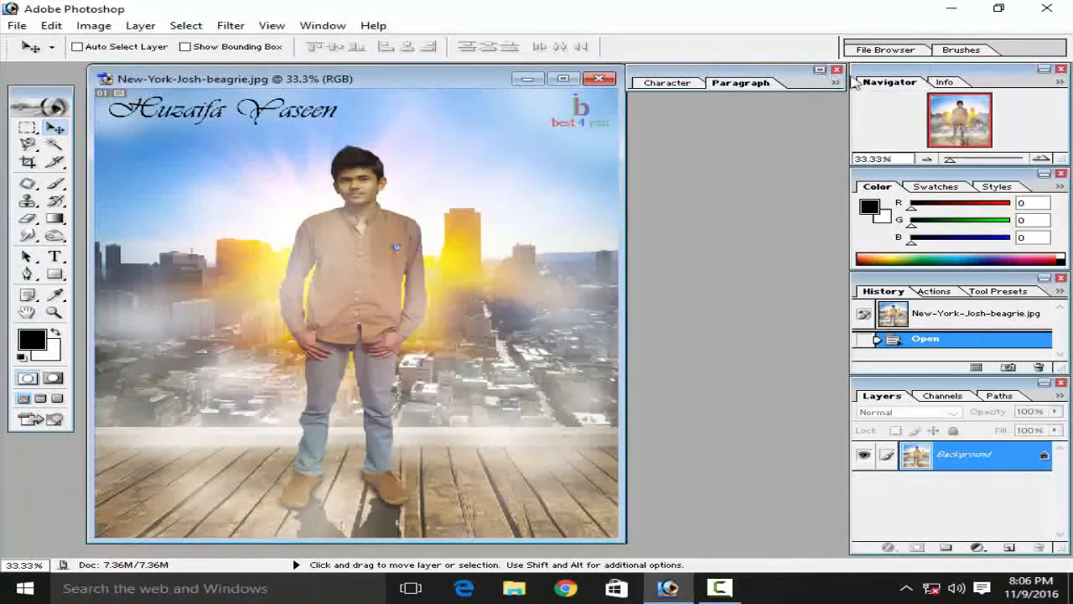
Step: Group the Character and Paragraph palettes with the other palettes and move the finished JPG composite aside to reveal the PSD version
{"action": "left_click_drag", "start_coordinate": [740, 83], "coordinate": [944, 82]}
{"action": "left_click_drag", "start_coordinate": [335, 87], "coordinate": [555, 81]}
{"action": "left_click", "coordinate": [199, 167]}
{"action": "left_click", "coordinate": [662, 149]}
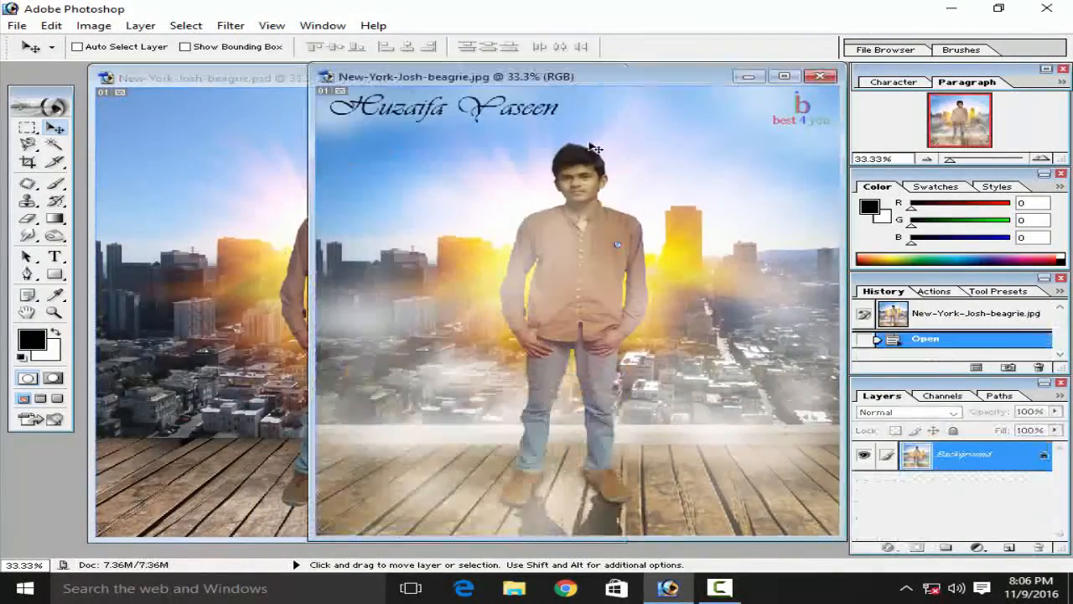
Step: Open the portrait photo IMG_20161109_114807.jpg from New folder (2) on the Desktop
{"action": "left_click", "coordinate": [17, 25]}
{"action": "left_click", "coordinate": [34, 64]}
{"action": "scroll", "coordinate": [372, 218], "scroll_direction": "down", "scroll_amount": 10}
{"action": "scroll", "coordinate": [371, 218], "scroll_direction": "up", "scroll_amount": 10}
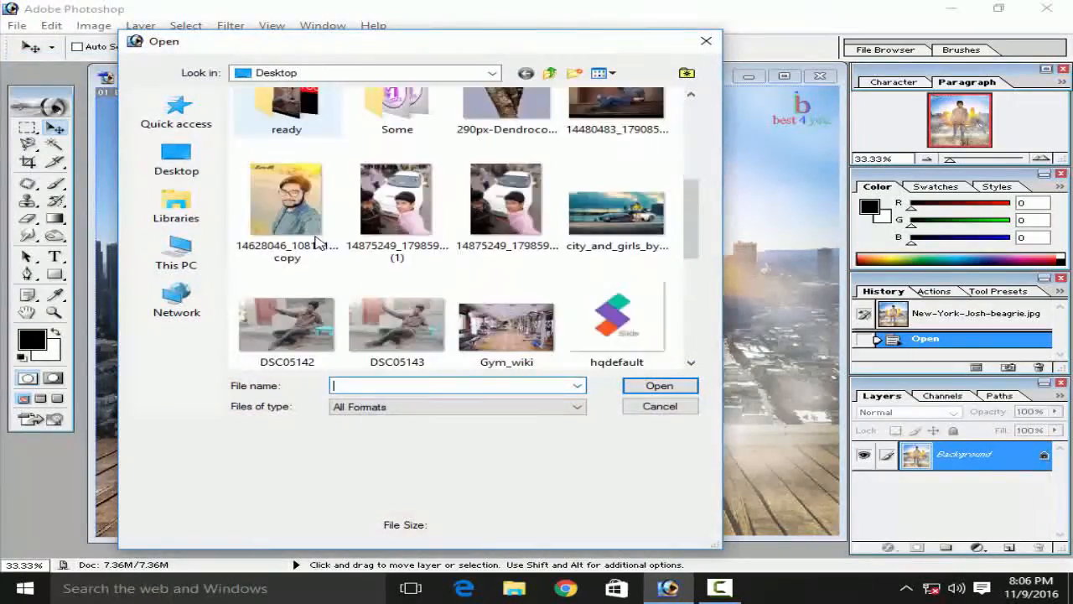
{"action": "double_click", "coordinate": [618, 178]}
{"action": "left_click", "coordinate": [578, 179]}
{"action": "key", "text": "Return"}
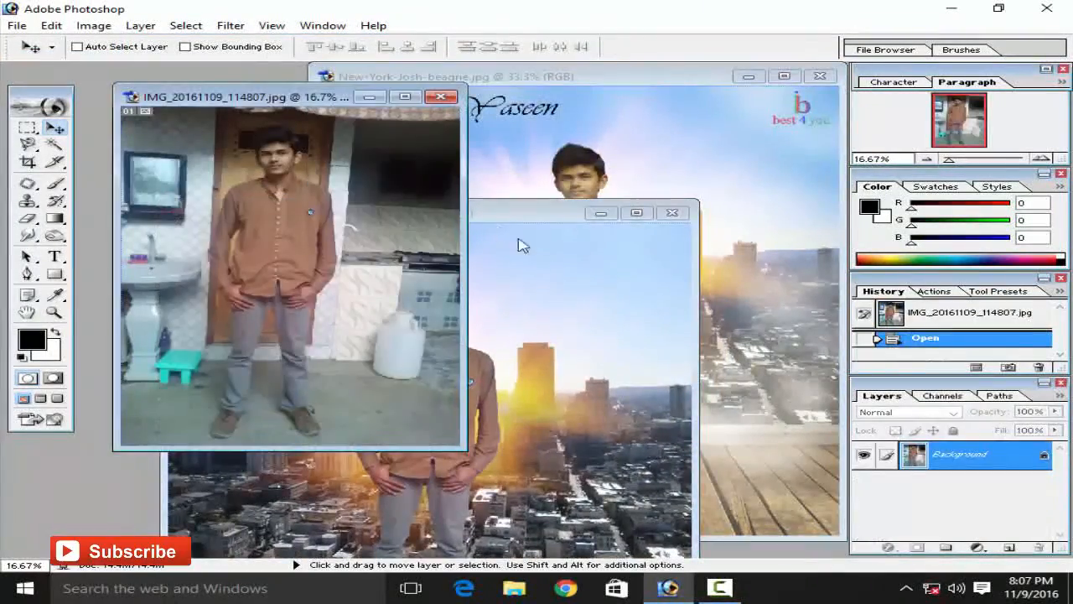
Step: Compare the PSD and JPG versions of the finished composite with the original portrait photo
{"action": "left_click", "coordinate": [528, 246]}
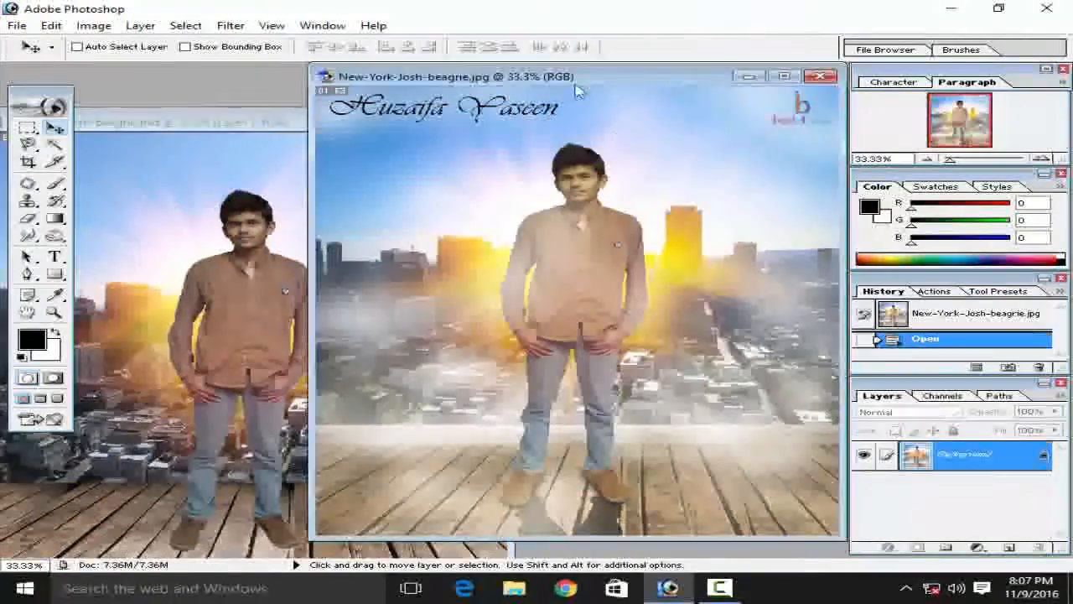
{"action": "left_click_drag", "start_coordinate": [536, 76], "coordinate": [225, 74]}
{"action": "left_click", "coordinate": [559, 177]}
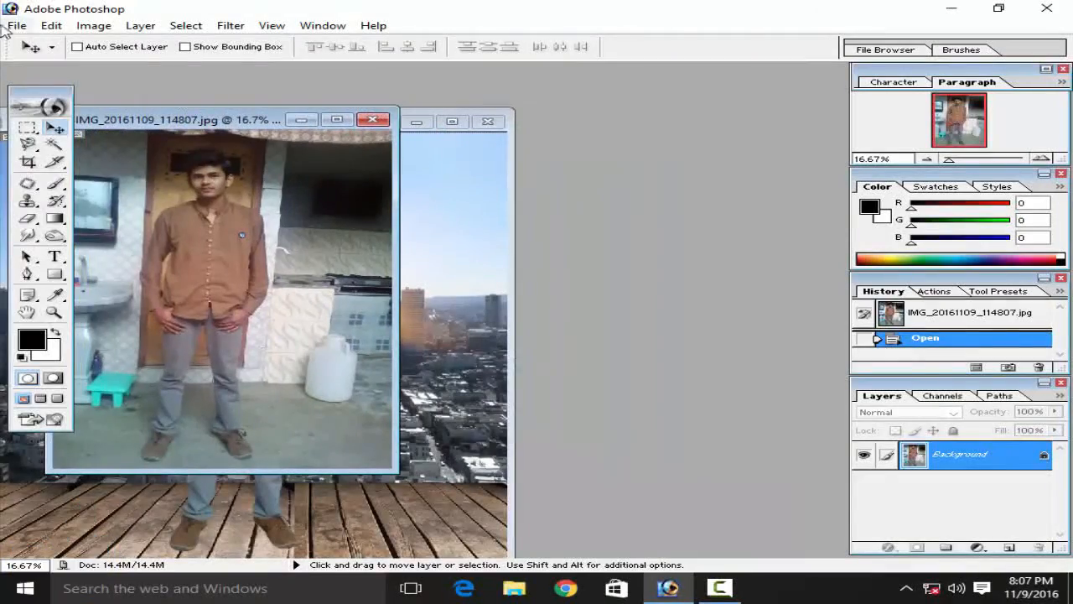
Step: Open the skyline photo New-York-Josh-beagrie.jpg from New folder (2) and place its window beside the portrait
{"action": "left_click", "coordinate": [17, 25]}
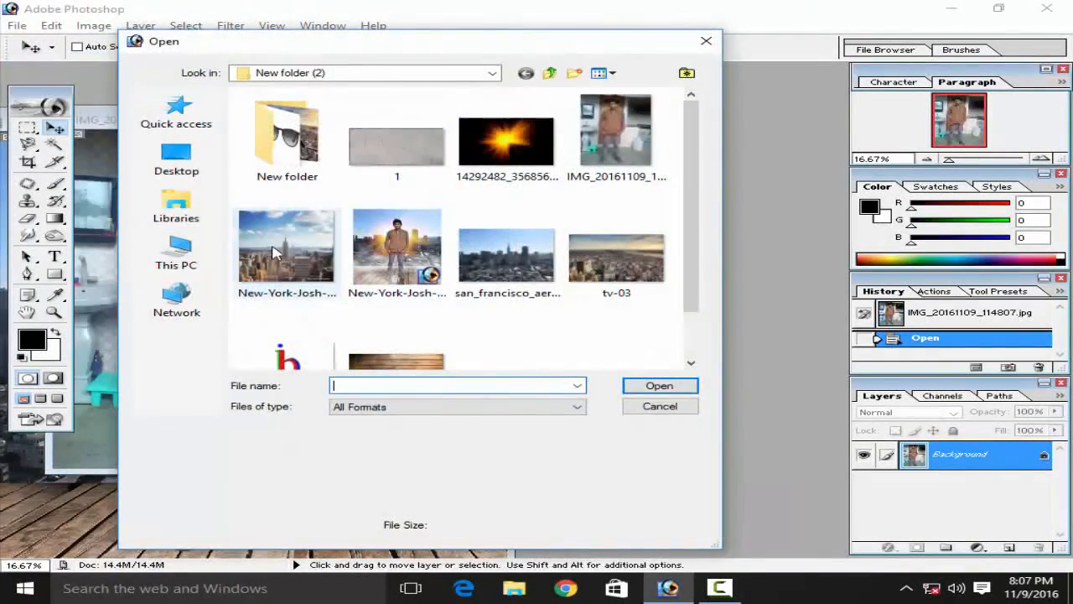
{"action": "double_click", "coordinate": [282, 248]}
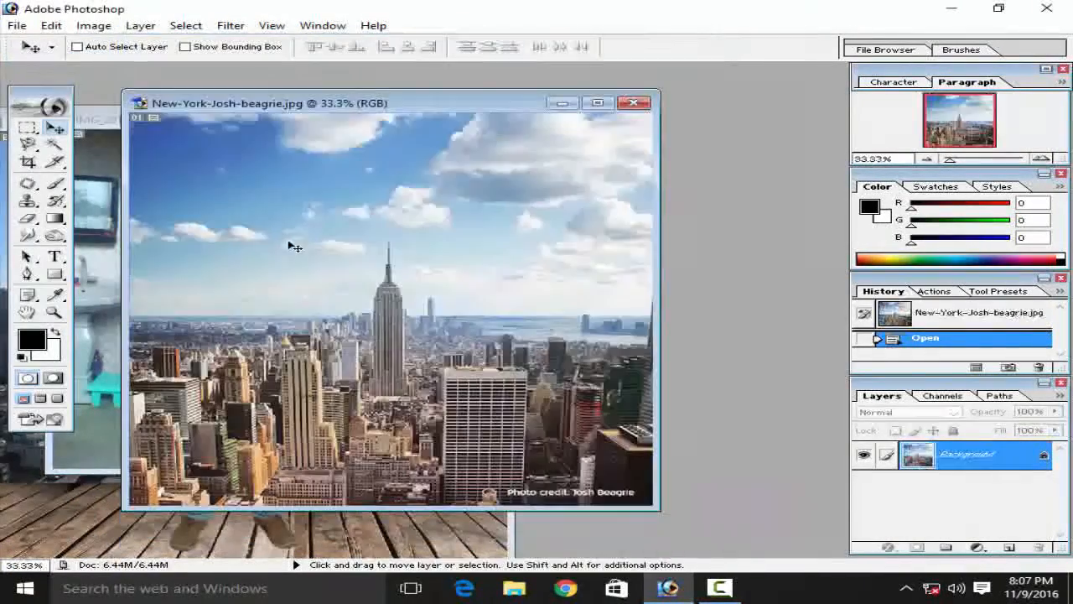
{"action": "left_click_drag", "start_coordinate": [340, 105], "coordinate": [513, 105]}
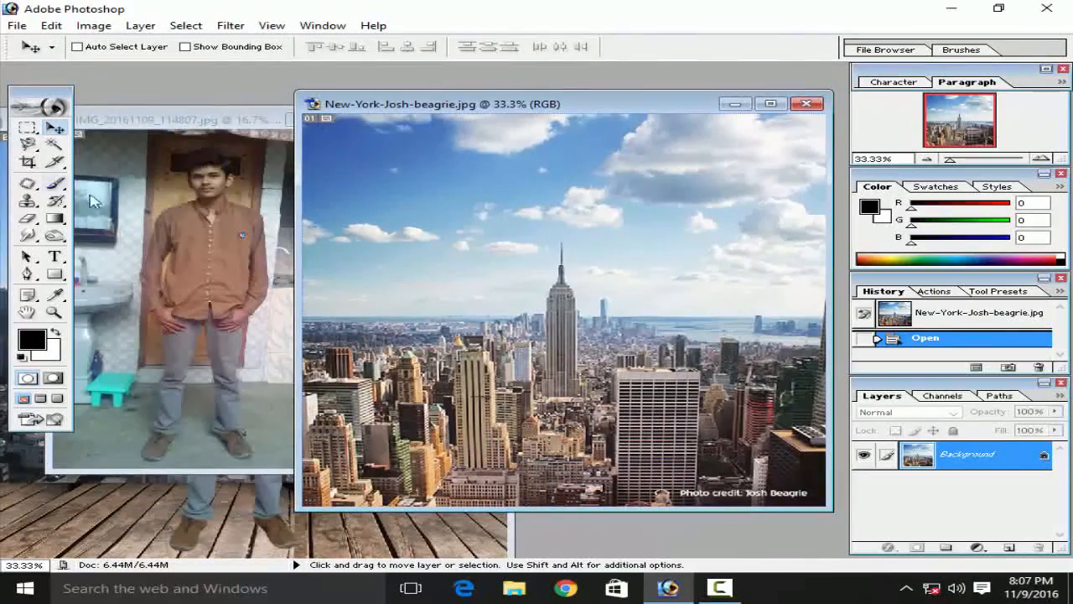
{"action": "left_click", "coordinate": [201, 147]}
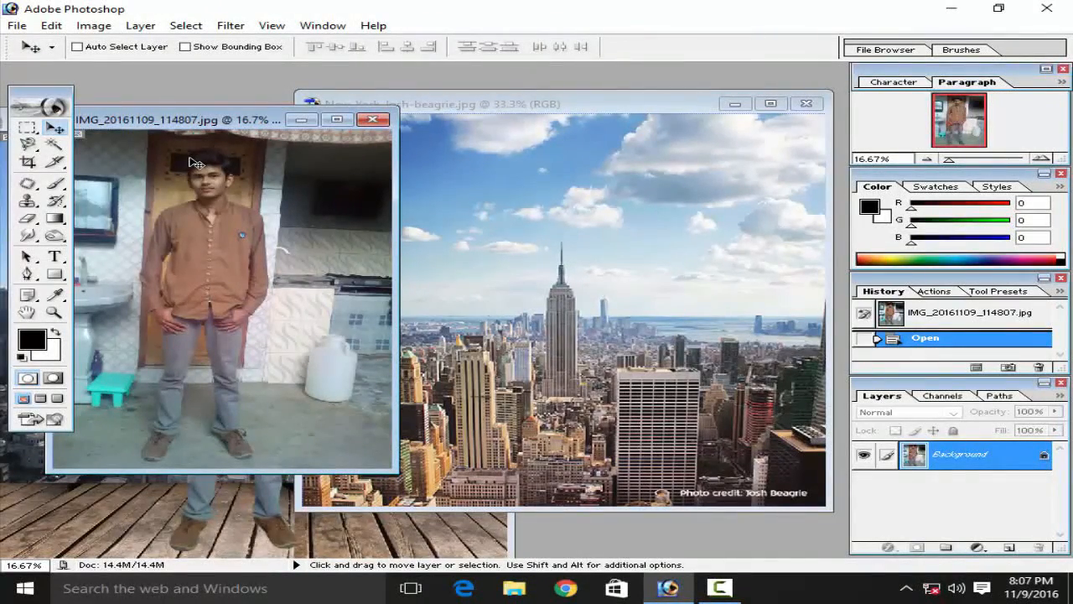
{"action": "left_click", "coordinate": [604, 130]}
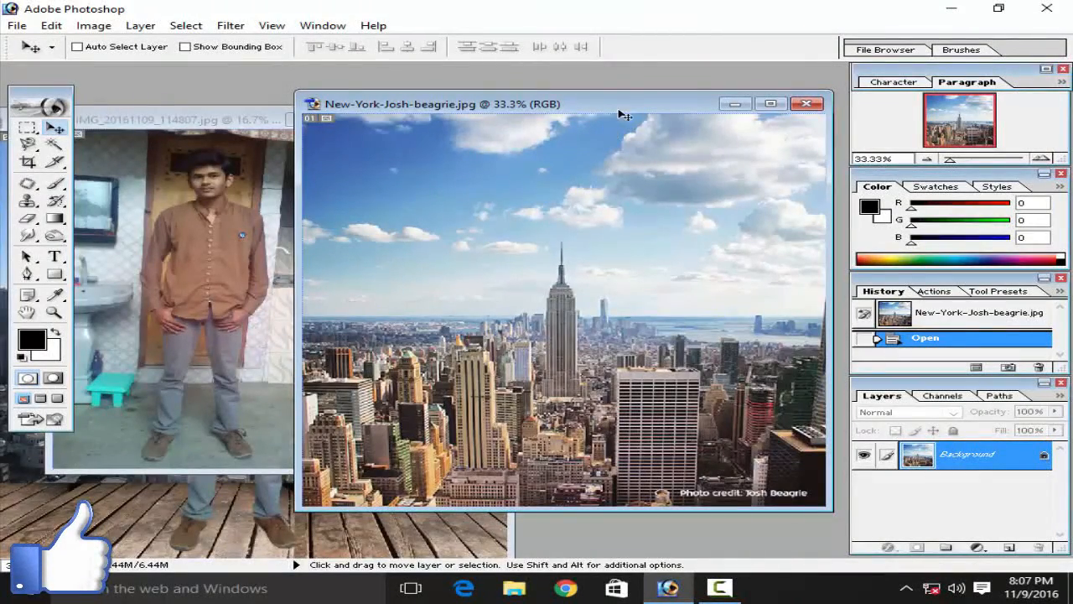
{"action": "left_click_drag", "start_coordinate": [478, 104], "coordinate": [459, 98]}
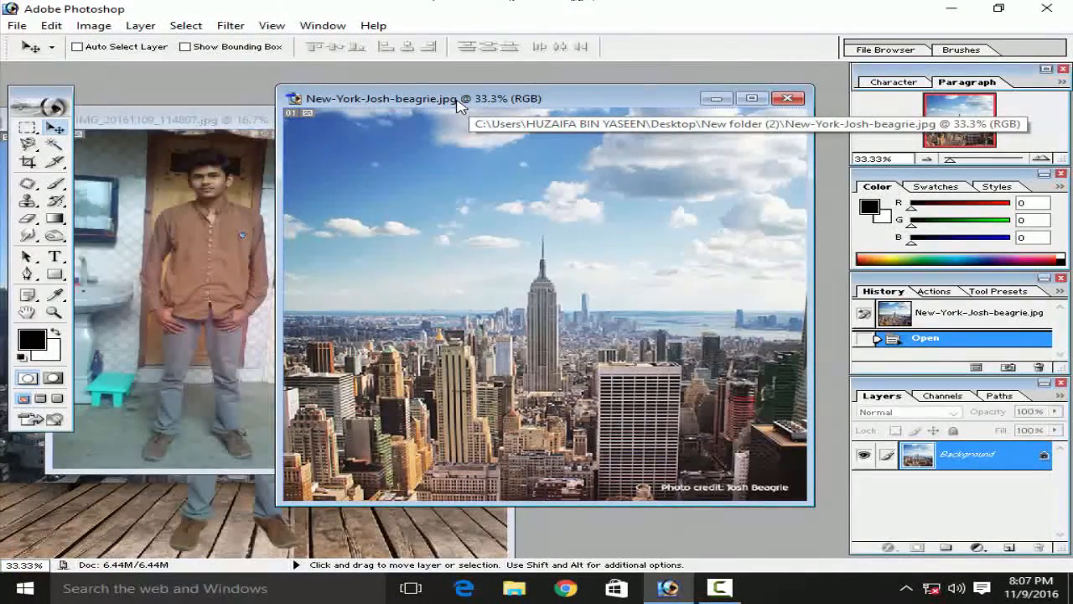
Step: Copy the portrait photo into the New York skyline document as a new layer and reposition that document's window
{"action": "left_click", "coordinate": [149, 120]}
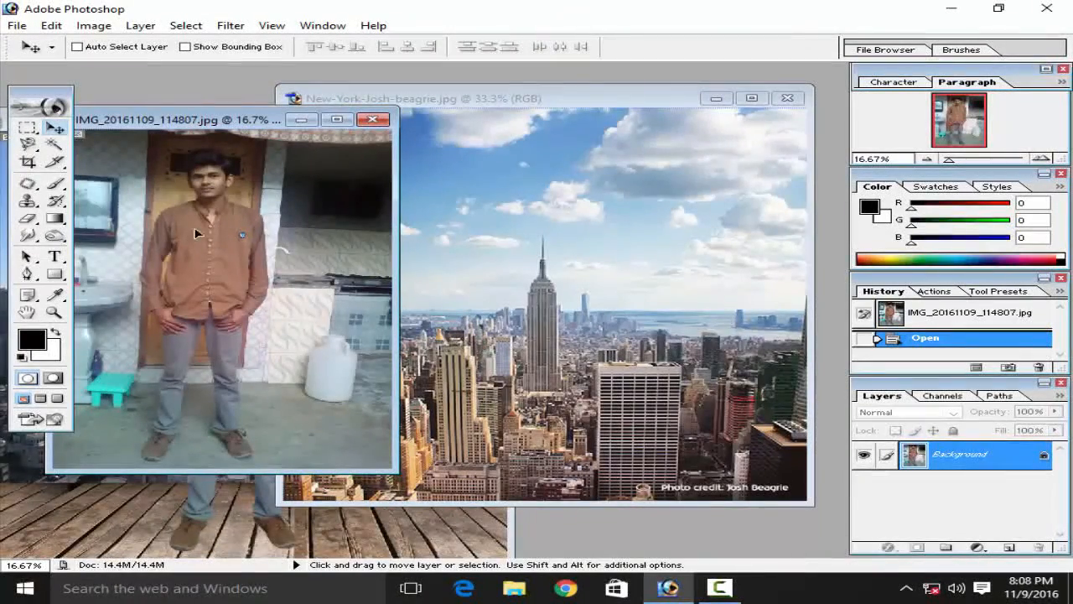
{"action": "left_click", "coordinate": [225, 213]}
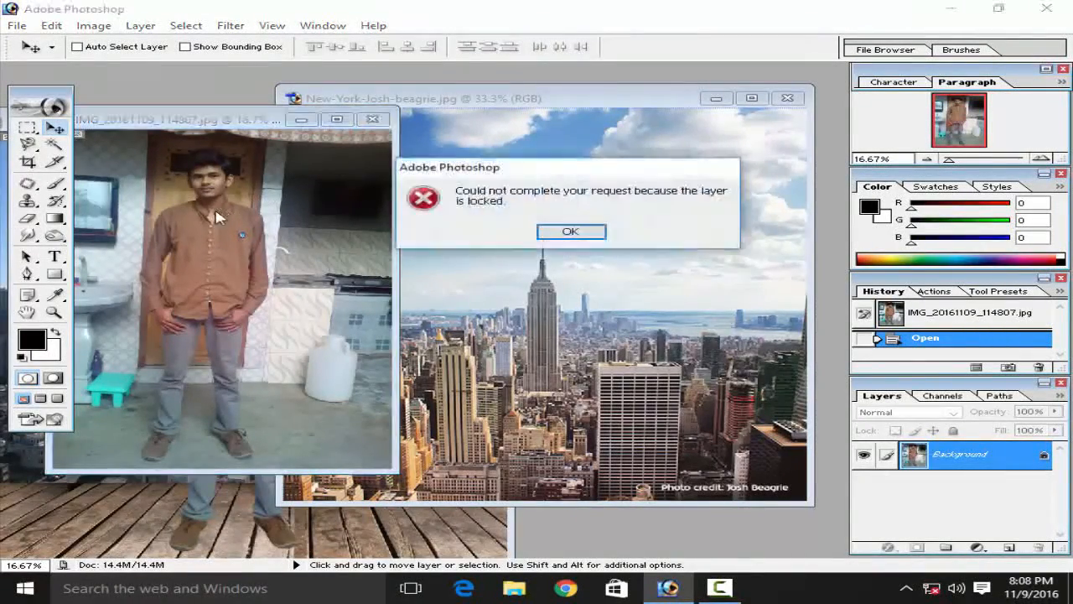
{"action": "left_click", "coordinate": [556, 229]}
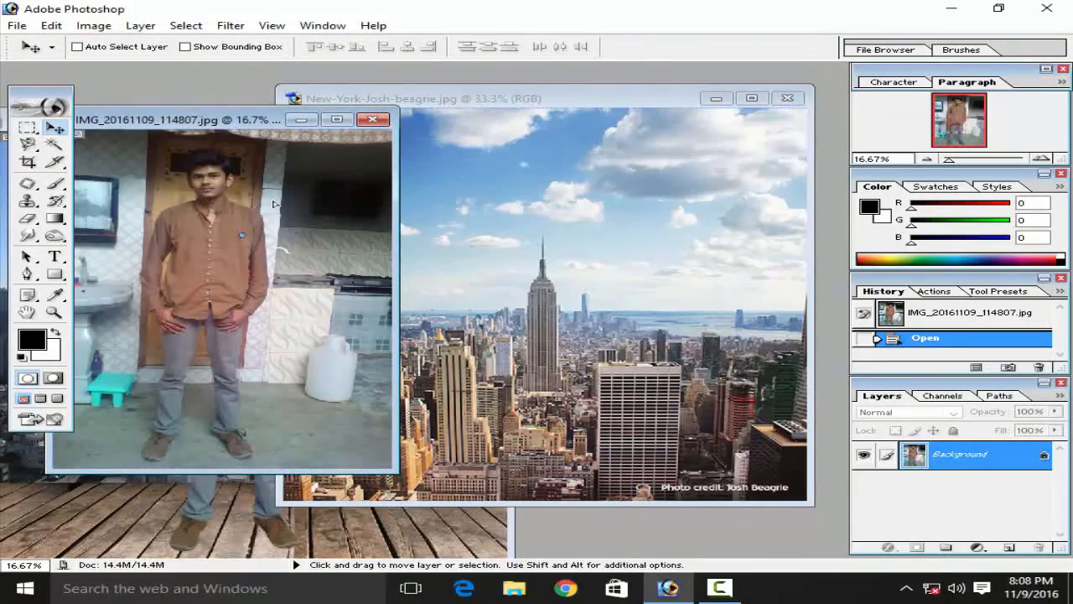
{"action": "left_click_drag", "start_coordinate": [405, 201], "coordinate": [442, 201]}
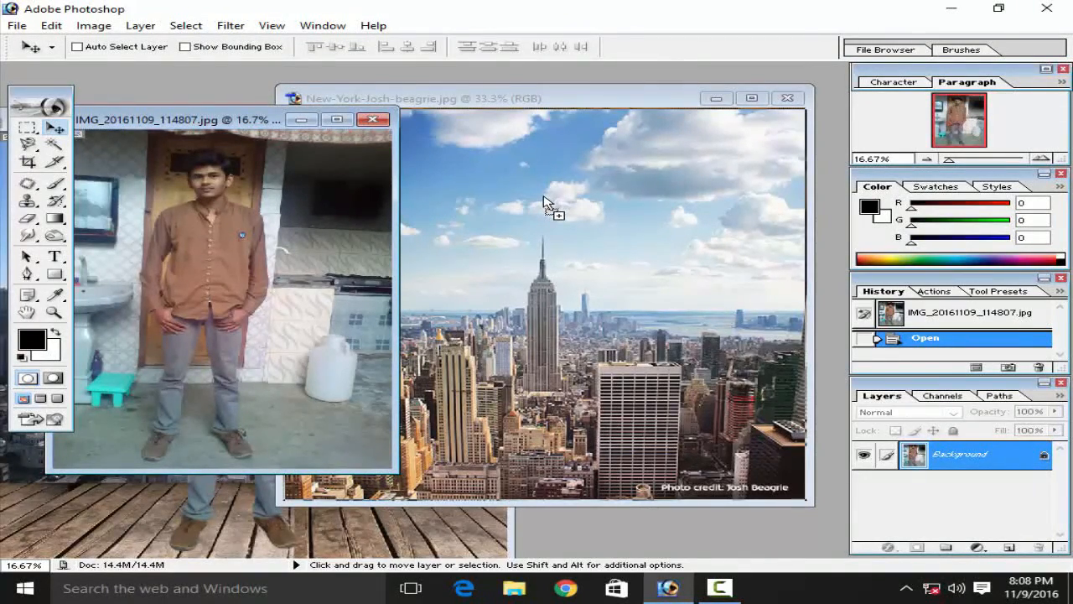
{"action": "left_click_drag", "start_coordinate": [544, 201], "coordinate": [545, 203]}
{"action": "left_click_drag", "start_coordinate": [551, 111], "coordinate": [458, 155]}
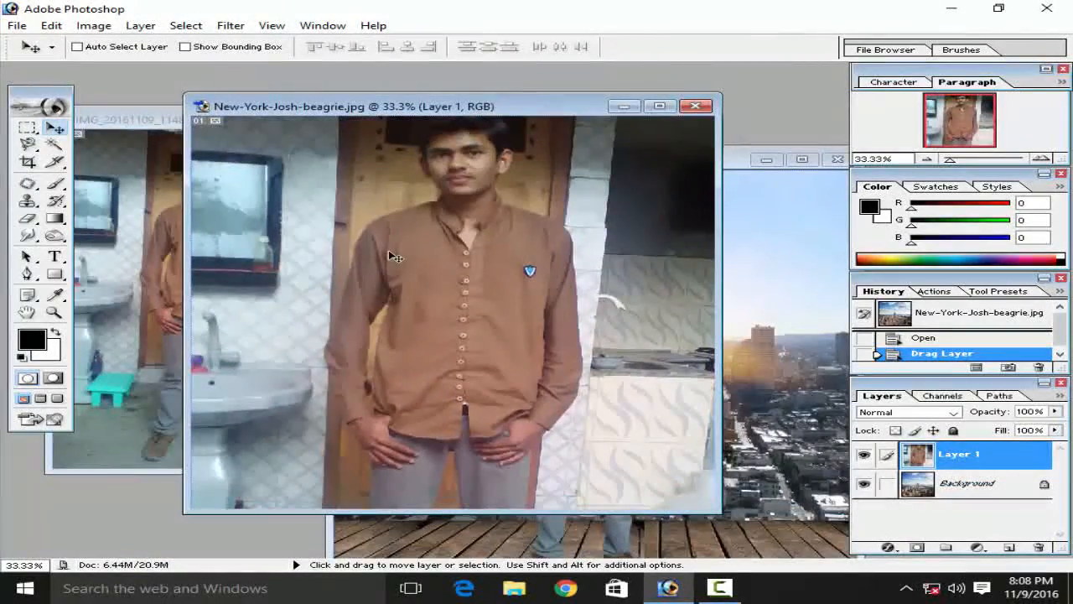
Step: Scale the portrait layer proportionally to about 58.1% with Free Transform so the whole figure fits the skyline image height
{"action": "key", "text": "ctrl+minus"}
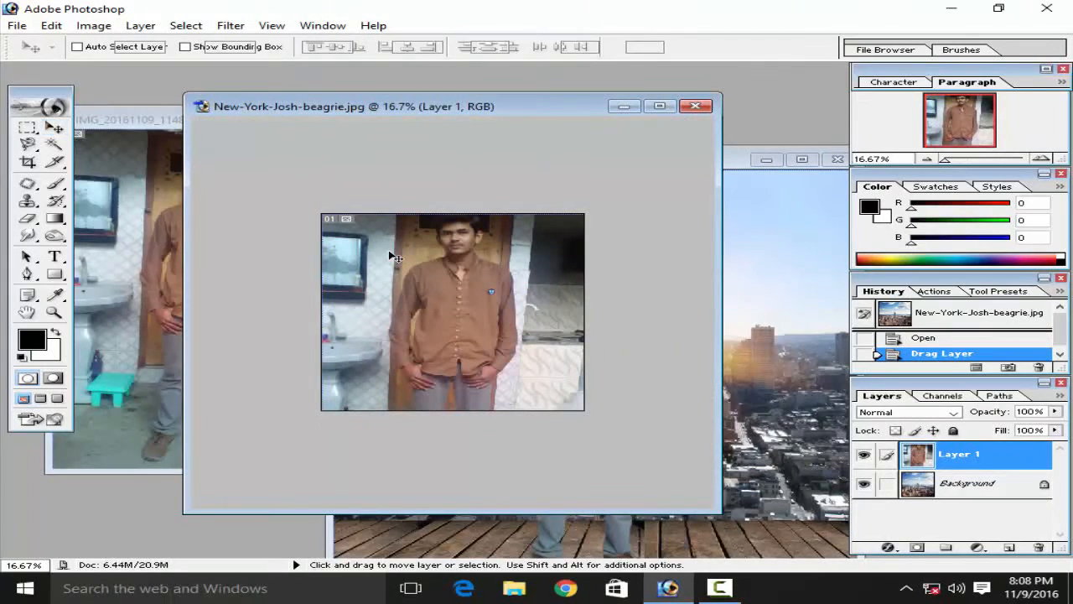
{"action": "key", "text": "ctrl+t"}
{"action": "left_click_drag", "start_coordinate": [315, 201], "coordinate": [408, 235]}
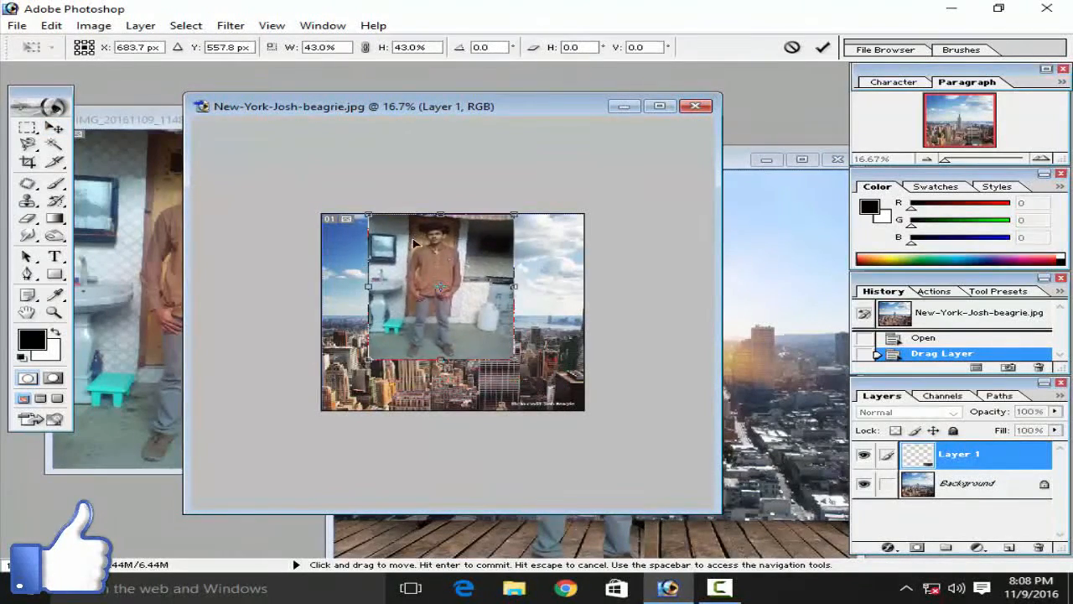
{"action": "left_click_drag", "start_coordinate": [518, 362], "coordinate": [564, 409]}
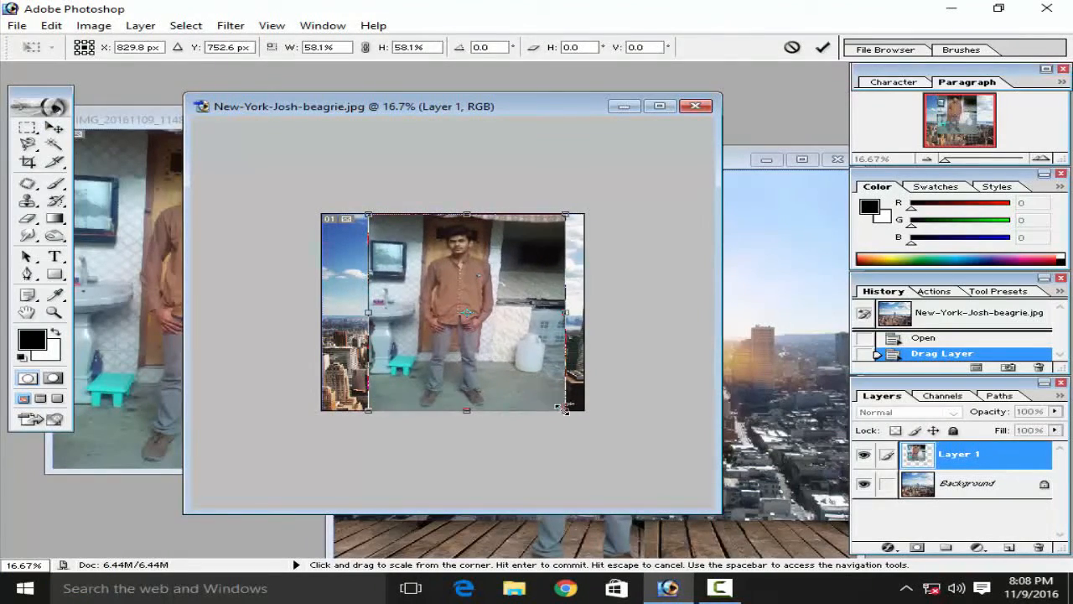
{"action": "key", "text": "Return"}
Step: Erase the background directly above the man's hair on Layer 1 with the Eraser at brush size 38 and 100% opacity
{"action": "key", "text": "ctrl+0"}
{"action": "scroll", "coordinate": [498, 182], "scroll_direction": "up", "scroll_amount": 1}
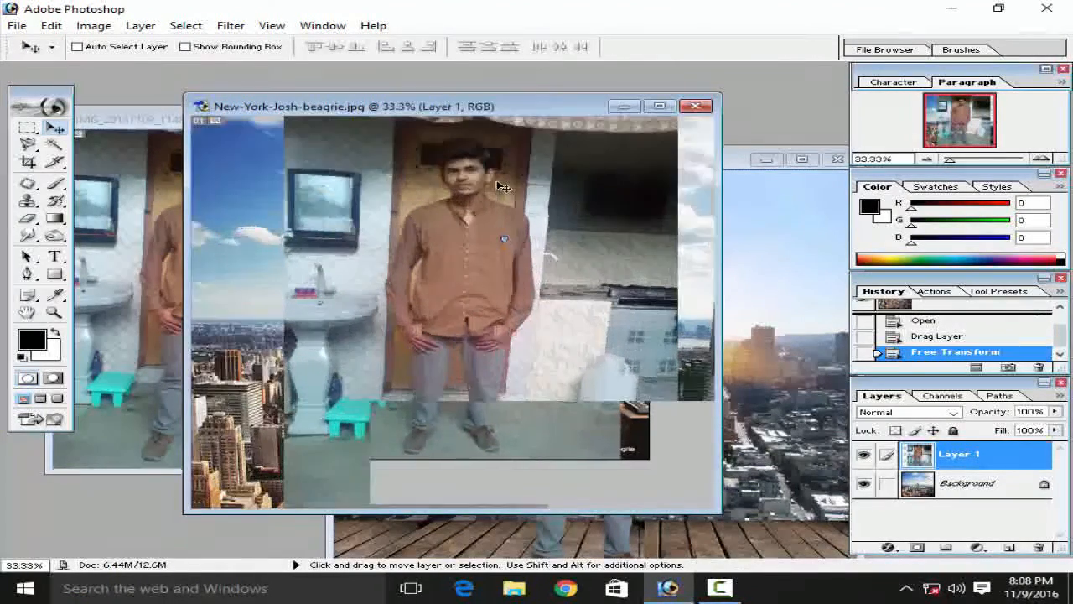
{"action": "scroll", "coordinate": [530, 200], "scroll_direction": "down", "scroll_amount": 2}
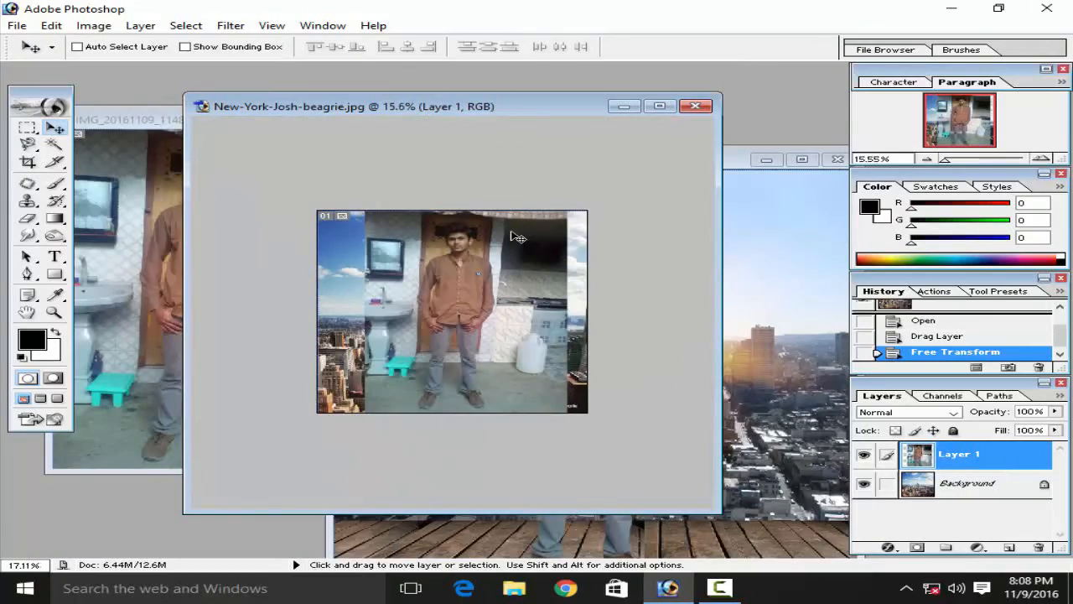
{"action": "scroll", "coordinate": [518, 239], "scroll_direction": "up", "scroll_amount": 5}
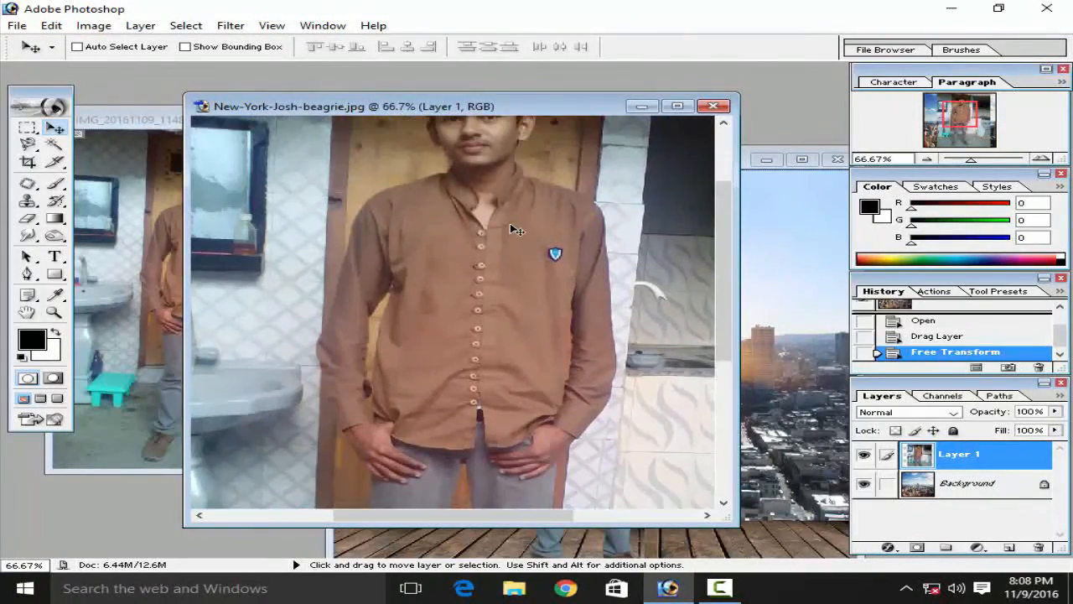
{"action": "scroll", "coordinate": [516, 229], "scroll_direction": "up", "scroll_amount": 3}
{"action": "scroll", "coordinate": [525, 220], "scroll_direction": "up", "scroll_amount": 1}
{"action": "scroll", "coordinate": [530, 212], "scroll_direction": "up", "scroll_amount": 1}
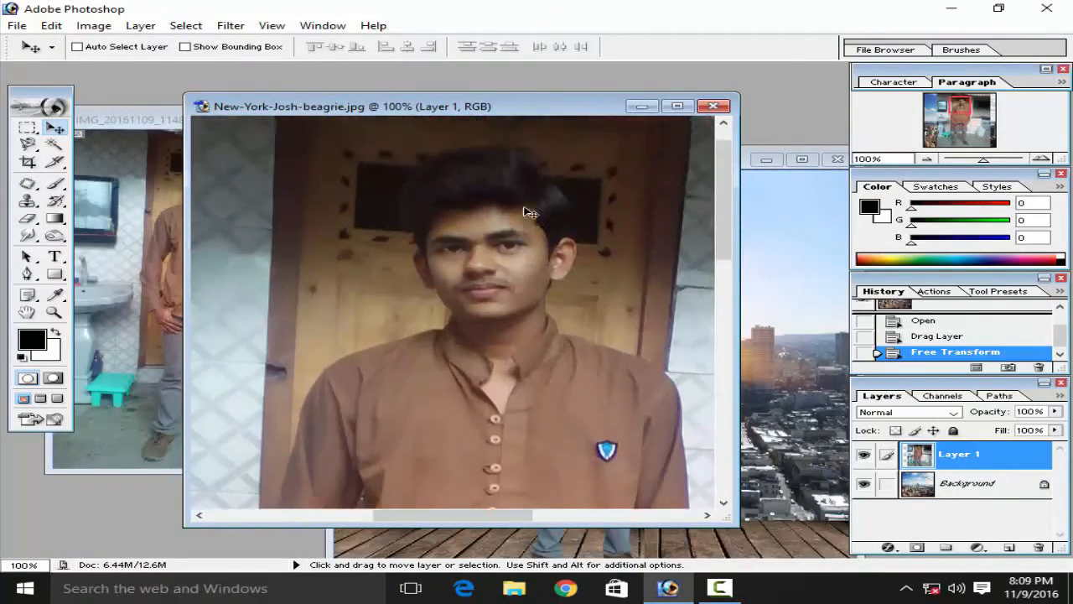
{"action": "scroll", "coordinate": [531, 213], "scroll_direction": "up", "scroll_amount": 2}
{"action": "scroll", "coordinate": [531, 213], "scroll_direction": "up", "scroll_amount": 1}
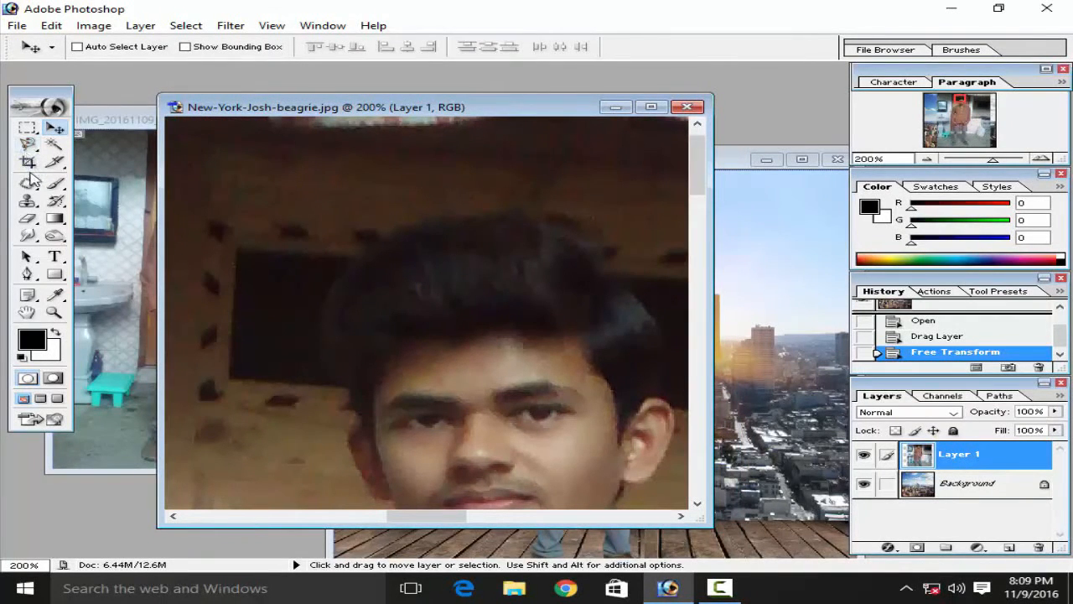
{"action": "left_click", "coordinate": [25, 215]}
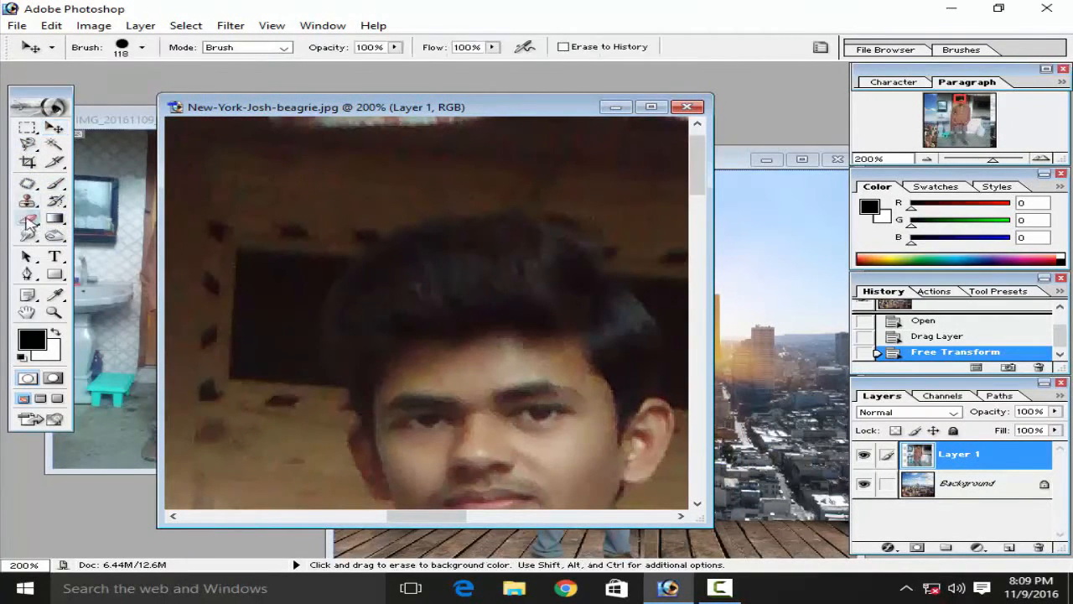
{"action": "right_click", "coordinate": [267, 183]}
{"action": "mouse_move", "coordinate": [232, 204]}
{"action": "left_mouse_down"}
{"action": "mouse_move", "coordinate": [395, 164]}
{"action": "mouse_move", "coordinate": [325, 186]}
{"action": "mouse_move", "coordinate": [371, 192]}
{"action": "mouse_move", "coordinate": [312, 232]}
{"action": "mouse_move", "coordinate": [415, 190]}
{"action": "mouse_move", "coordinate": [574, 188]}
{"action": "mouse_move", "coordinate": [611, 215]}
{"action": "mouse_move", "coordinate": [626, 251]}
{"action": "left_mouse_up"}
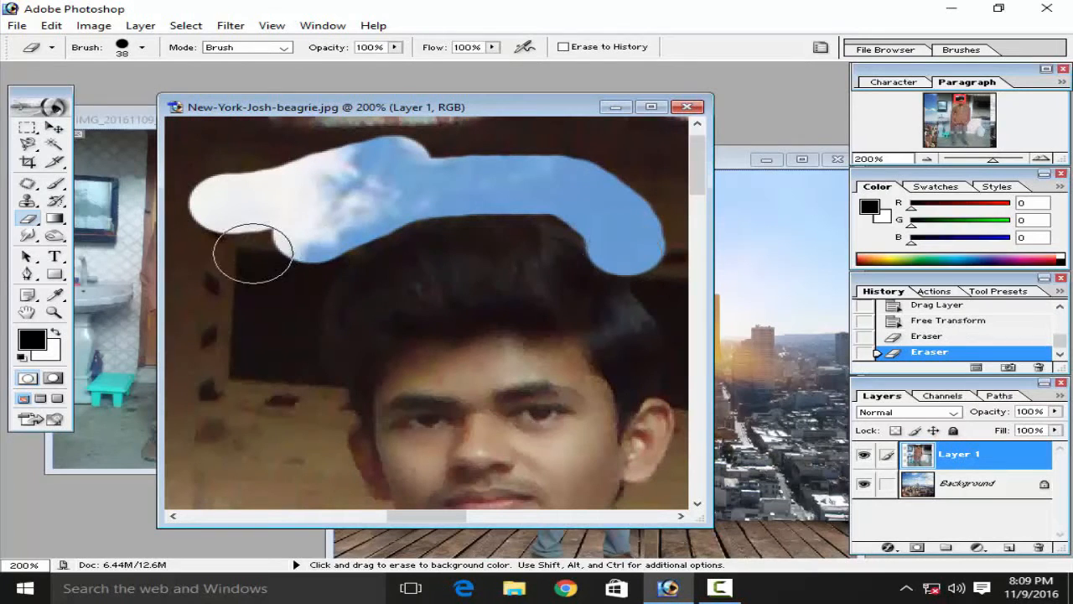
Step: Erase the background along the left side of the man's head, from the hair down past the jaw to the shoulder
{"action": "mouse_move", "coordinate": [293, 242]}
{"action": "left_mouse_down"}
{"action": "mouse_move", "coordinate": [284, 279]}
{"action": "mouse_move", "coordinate": [285, 361]}
{"action": "mouse_move", "coordinate": [319, 423]}
{"action": "left_mouse_up"}
{"action": "scroll", "coordinate": [318, 424], "scroll_direction": "down", "scroll_amount": 2}
{"action": "left_click_drag", "start_coordinate": [277, 352], "coordinate": [369, 448]}
{"action": "scroll", "coordinate": [366, 369], "scroll_direction": "down", "scroll_amount": 1}
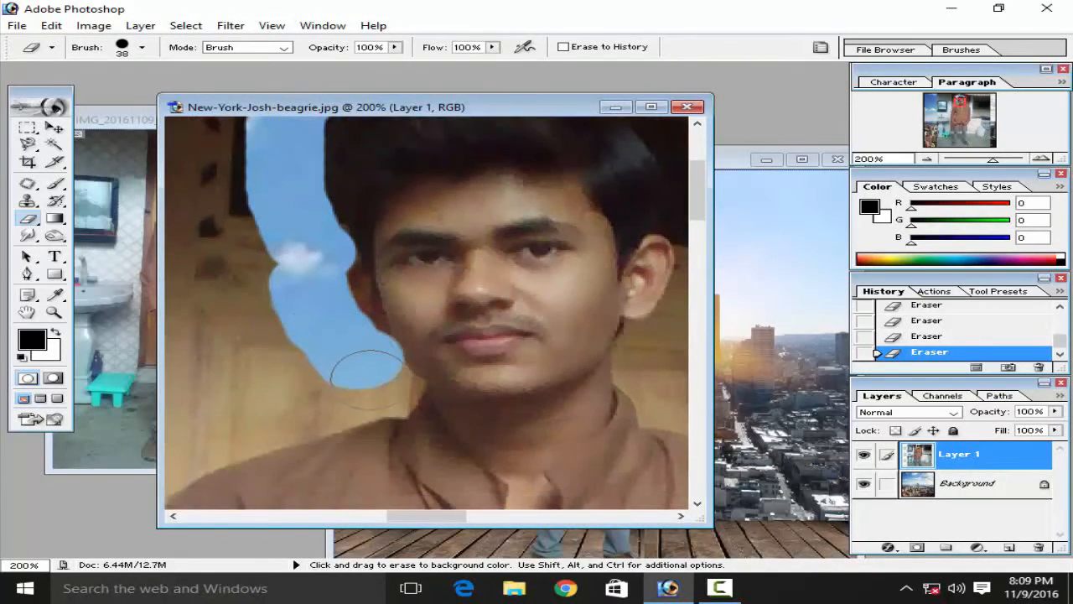
{"action": "mouse_move", "coordinate": [366, 369]}
{"action": "left_mouse_down"}
{"action": "mouse_move", "coordinate": [300, 411]}
{"action": "mouse_move", "coordinate": [346, 399]}
{"action": "mouse_move", "coordinate": [309, 390]}
{"action": "mouse_move", "coordinate": [332, 324]}
{"action": "mouse_move", "coordinate": [355, 312]}
{"action": "mouse_move", "coordinate": [343, 375]}
{"action": "mouse_move", "coordinate": [298, 436]}
{"action": "mouse_move", "coordinate": [316, 419]}
{"action": "left_mouse_up"}
{"action": "scroll", "coordinate": [311, 391], "scroll_direction": "left", "scroll_amount": 2}
Step: Examine the edges of the cut-out man against the New York skyline, up close and as a whole
{"action": "key", "text": "ctrl+minus"}
{"action": "key", "text": "ctrl+minus"}
{"action": "key", "text": "ctrl+minus"}
{"action": "key", "text": "ctrl+minus"}
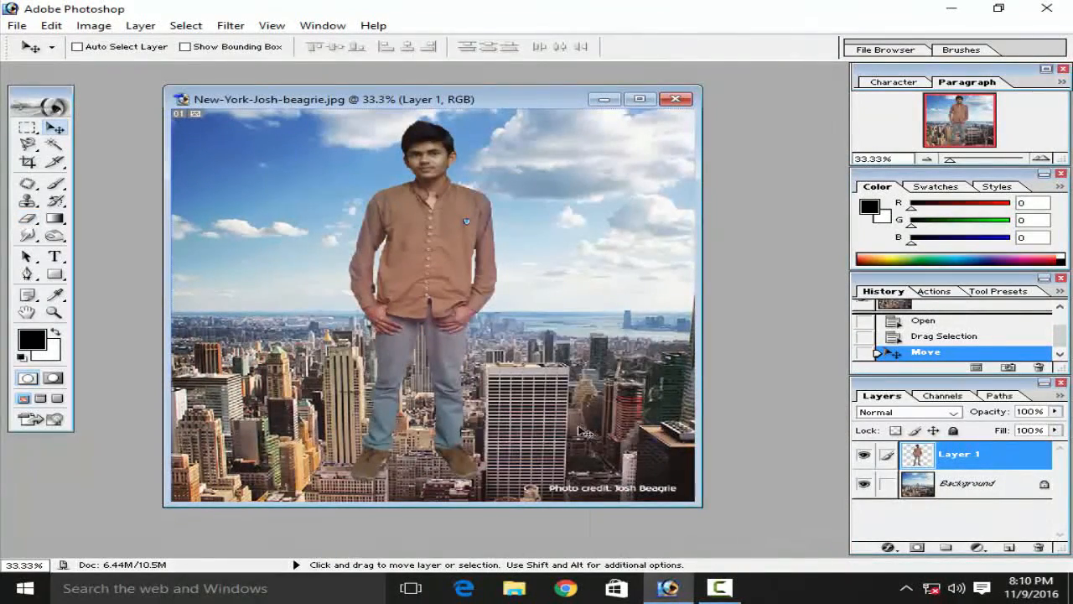
{"action": "key", "text": "ctrl+plus"}
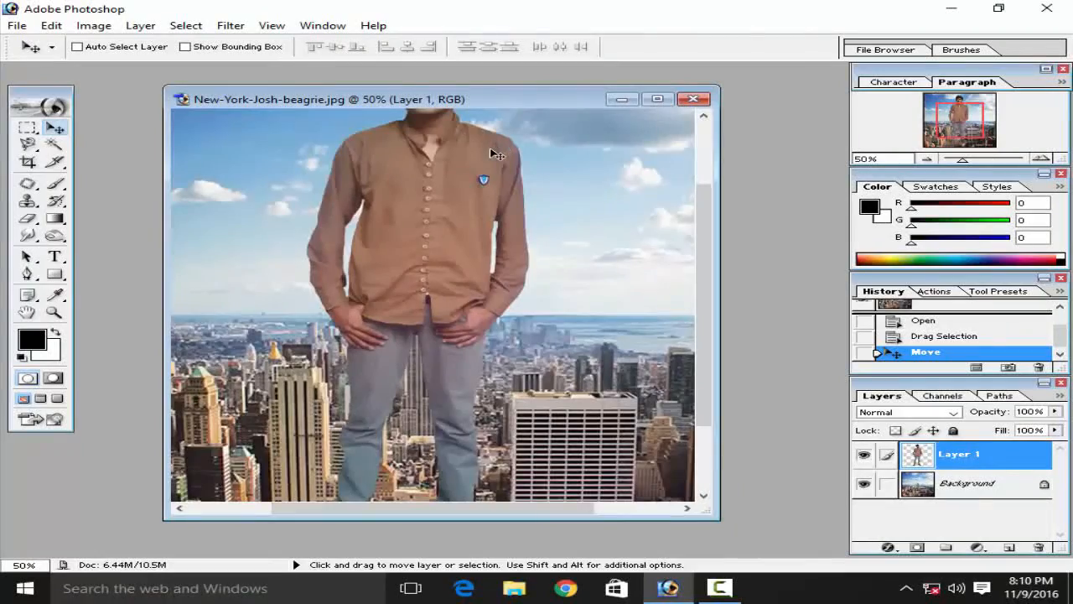
{"action": "scroll", "coordinate": [495, 154], "scroll_direction": "up", "scroll_amount": 3}
{"action": "key", "text": "ctrl+minus"}
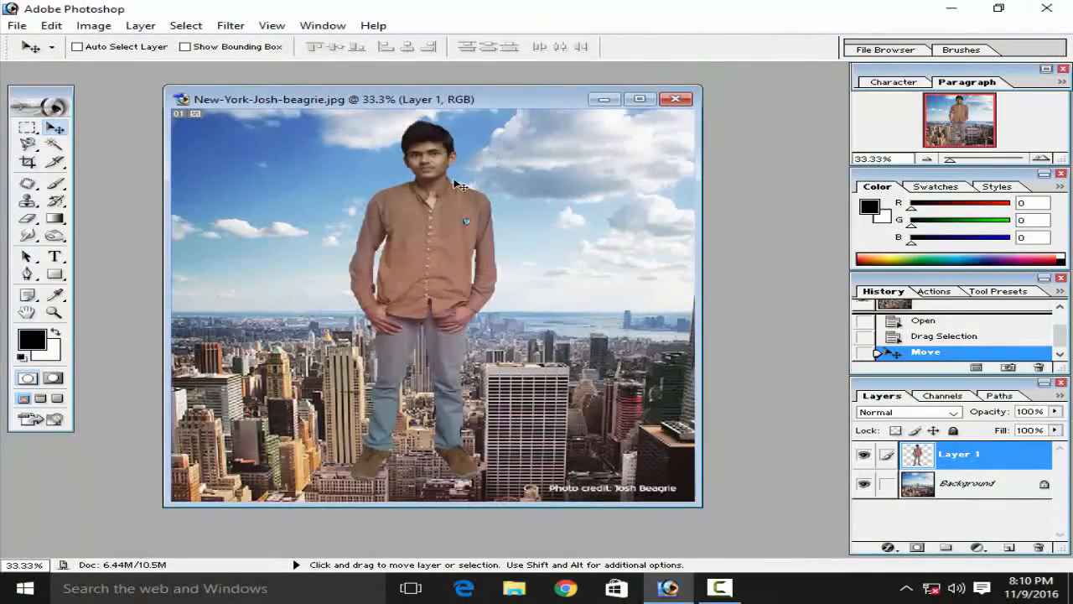
Step: Open the wooden plank texture wood-wallpaper-11.jpg from New folder (2)
{"action": "left_click", "coordinate": [17, 25]}
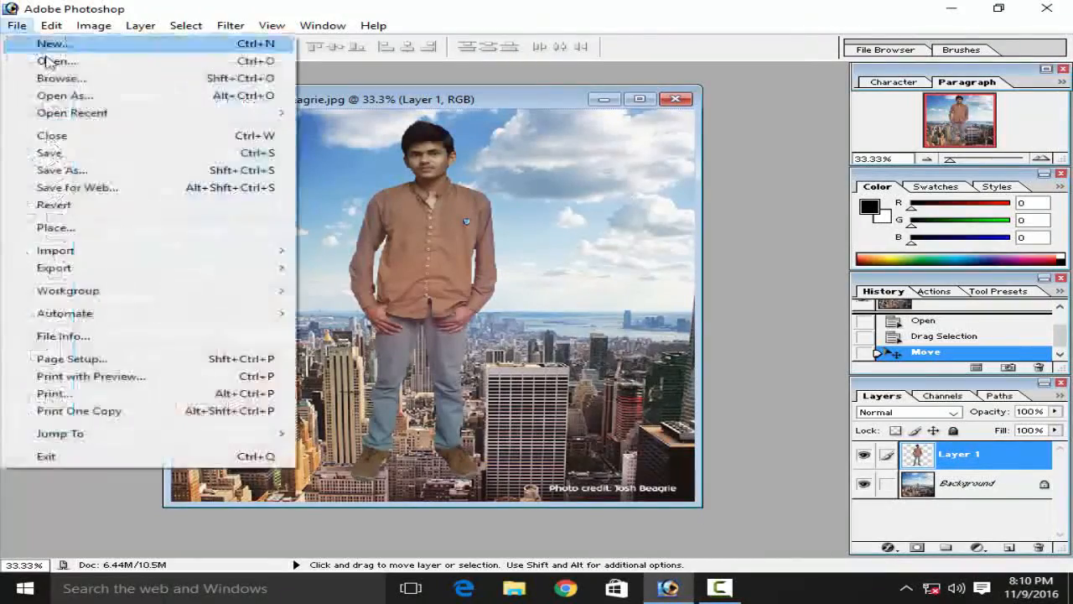
{"action": "left_click", "coordinate": [42, 58]}
{"action": "scroll", "coordinate": [411, 189], "scroll_direction": "down", "scroll_amount": 2}
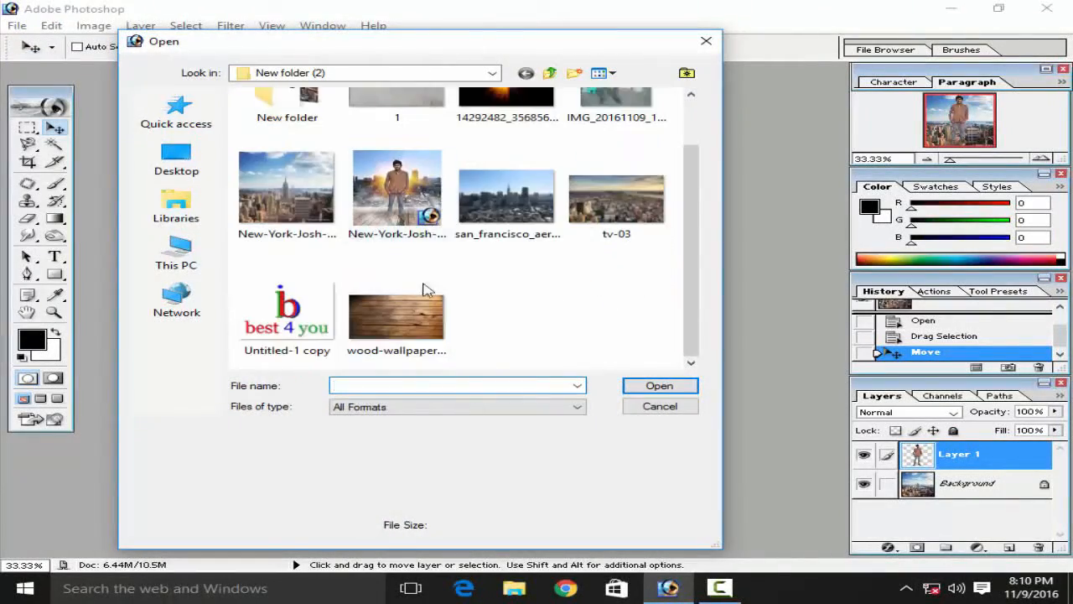
{"action": "double_click", "coordinate": [419, 310]}
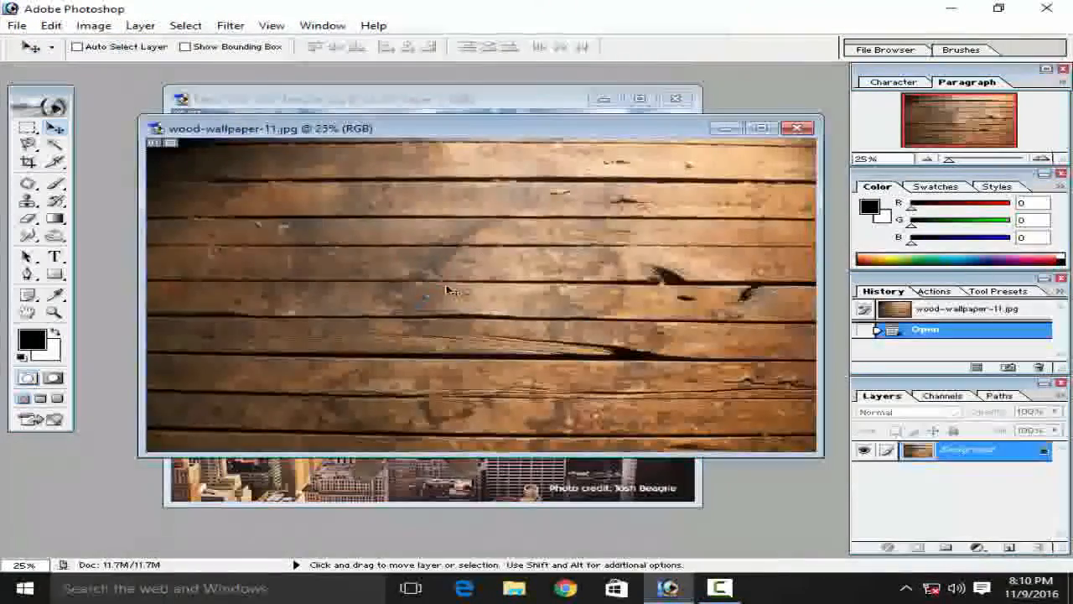
Step: Open IMG_20161109_114807.jpg again and arrange the portrait and wood texture windows over the skyline composite
{"action": "left_click", "coordinate": [17, 25]}
{"action": "left_click", "coordinate": [47, 60]}
{"action": "double_click", "coordinate": [616, 134]}
{"action": "left_click_drag", "start_coordinate": [336, 139], "coordinate": [418, 161]}
{"action": "left_click_drag", "start_coordinate": [453, 130], "coordinate": [470, 313]}
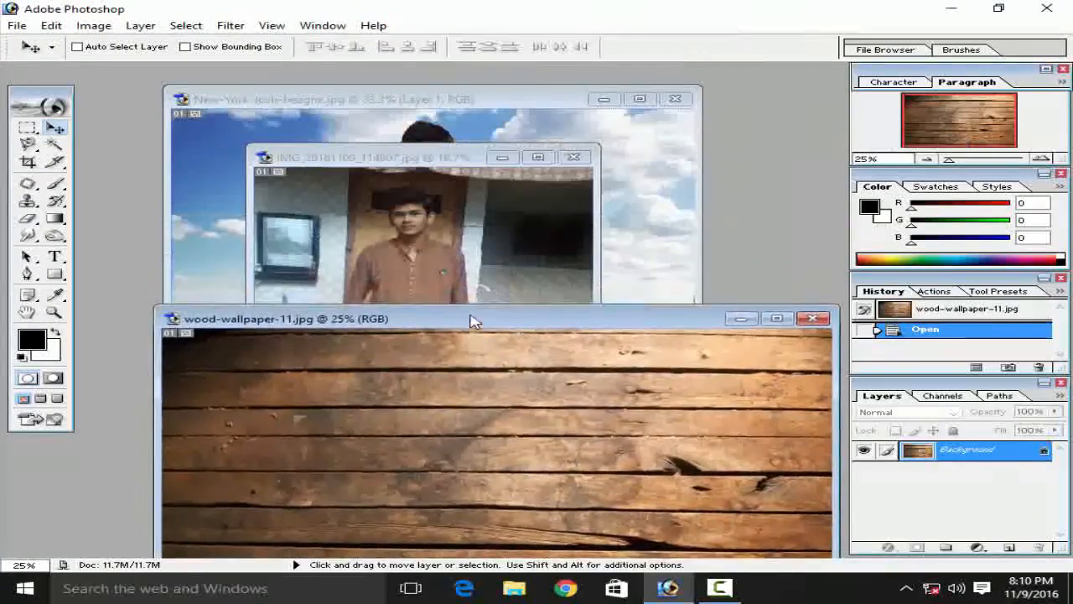
{"action": "left_click", "coordinate": [489, 158]}
{"action": "left_click_drag", "start_coordinate": [447, 157], "coordinate": [531, 171]}
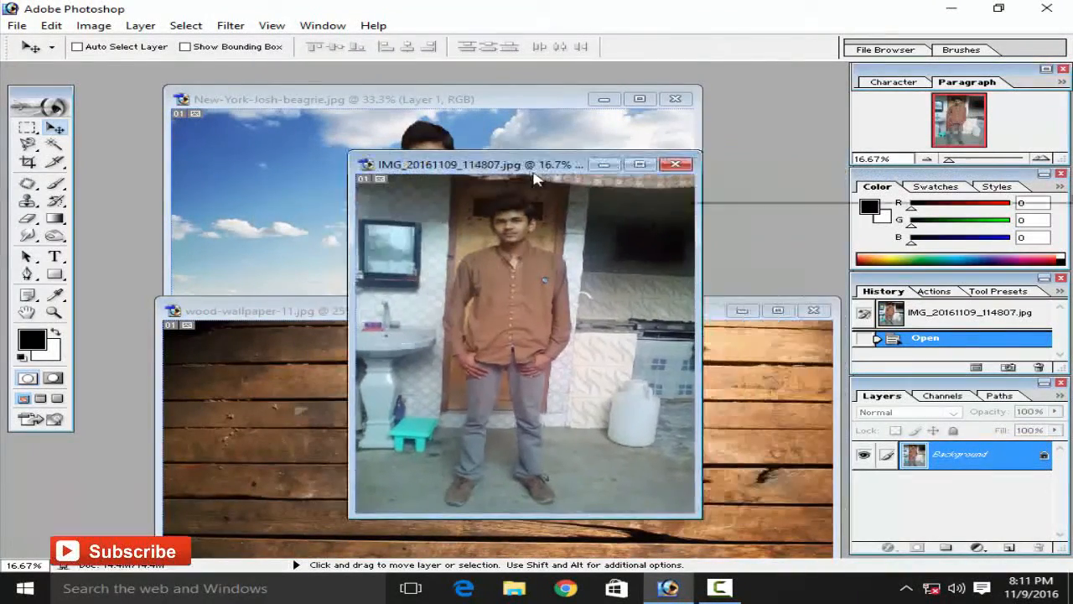
Step: Erase the background with a 38 px eraser from the top of the man's hair down the right side past the ear to the collar
{"action": "key", "text": "ctrl+plus"}
{"action": "key", "text": "ctrl+plus"}
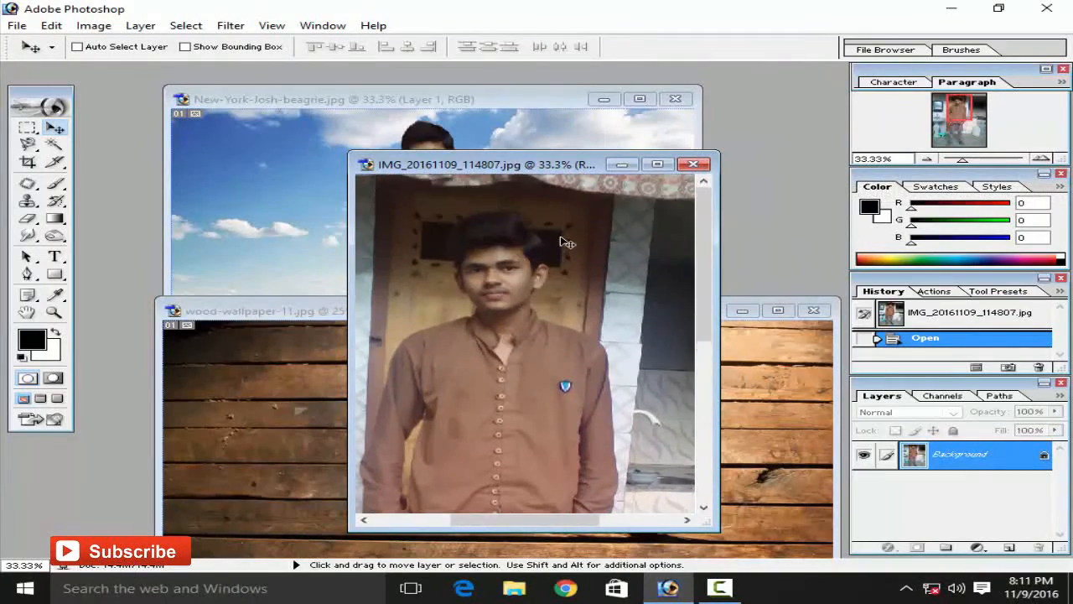
{"action": "left_click", "coordinate": [28, 218]}
{"action": "left_click_drag", "start_coordinate": [571, 167], "coordinate": [414, 129]}
{"action": "mouse_move", "coordinate": [271, 189]}
{"action": "left_mouse_down"}
{"action": "mouse_move", "coordinate": [323, 187]}
{"action": "mouse_move", "coordinate": [376, 214]}
{"action": "mouse_move", "coordinate": [407, 266]}
{"action": "left_mouse_up"}
{"action": "key", "text": "ctrl+z"}
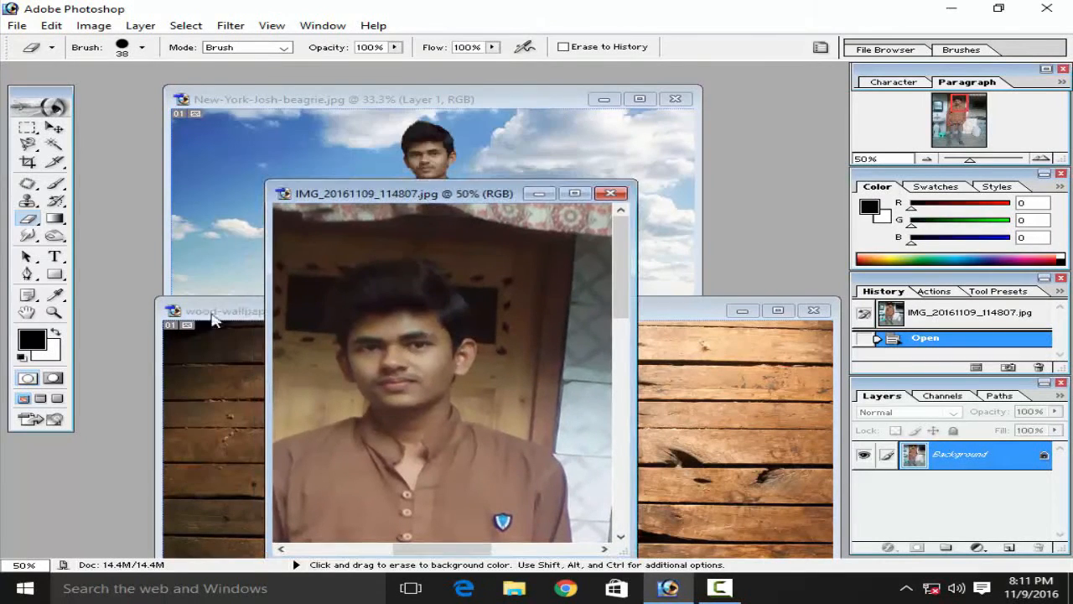
{"action": "mouse_move", "coordinate": [363, 254]}
{"action": "left_mouse_down"}
{"action": "mouse_move", "coordinate": [430, 254]}
{"action": "mouse_move", "coordinate": [476, 295]}
{"action": "mouse_move", "coordinate": [486, 341]}
{"action": "mouse_move", "coordinate": [474, 380]}
{"action": "mouse_move", "coordinate": [461, 383]}
{"action": "mouse_move", "coordinate": [473, 415]}
{"action": "left_mouse_up"}
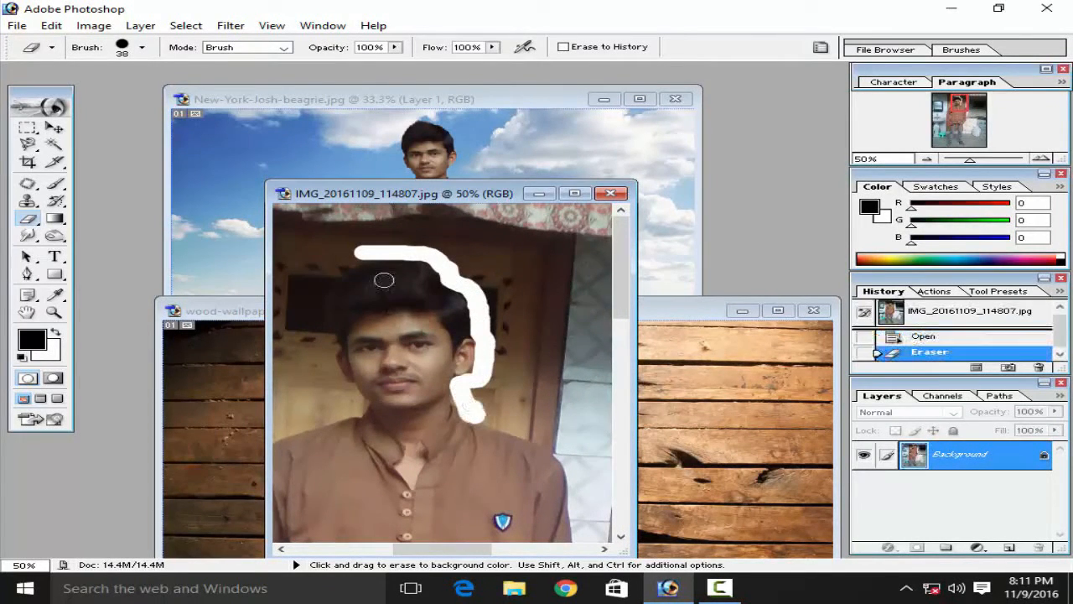
Step: Erase the background along the left side of the man's head, from the top of the hair past the jaw to the shoulder
{"action": "left_click_drag", "start_coordinate": [334, 274], "coordinate": [325, 343]}
{"action": "key", "text": "ctrl+z"}
{"action": "left_click_drag", "start_coordinate": [364, 252], "coordinate": [348, 260]}
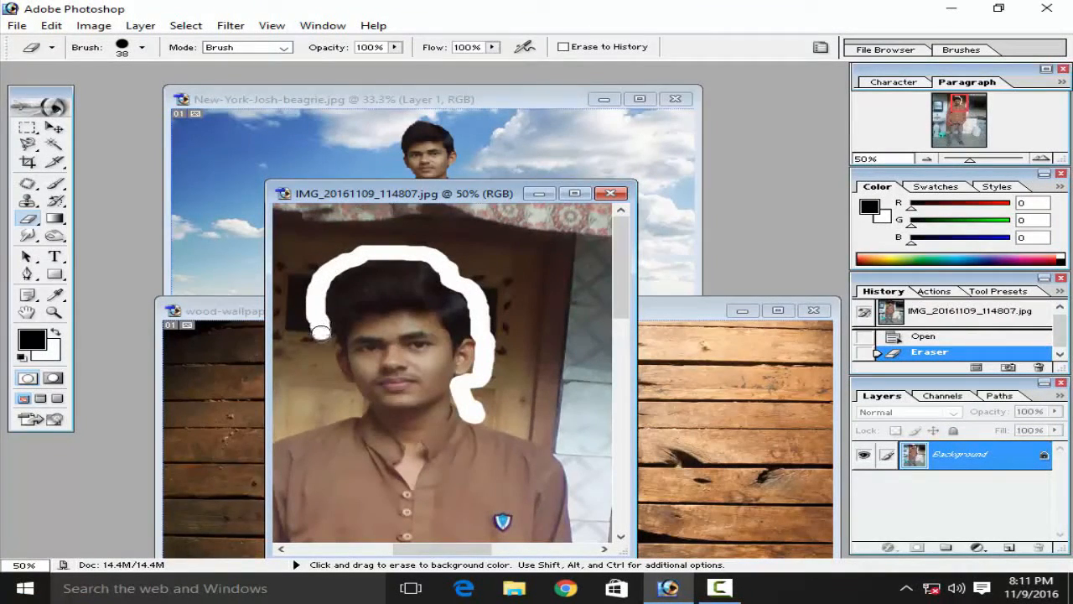
{"action": "left_click_drag", "start_coordinate": [328, 345], "coordinate": [333, 378]}
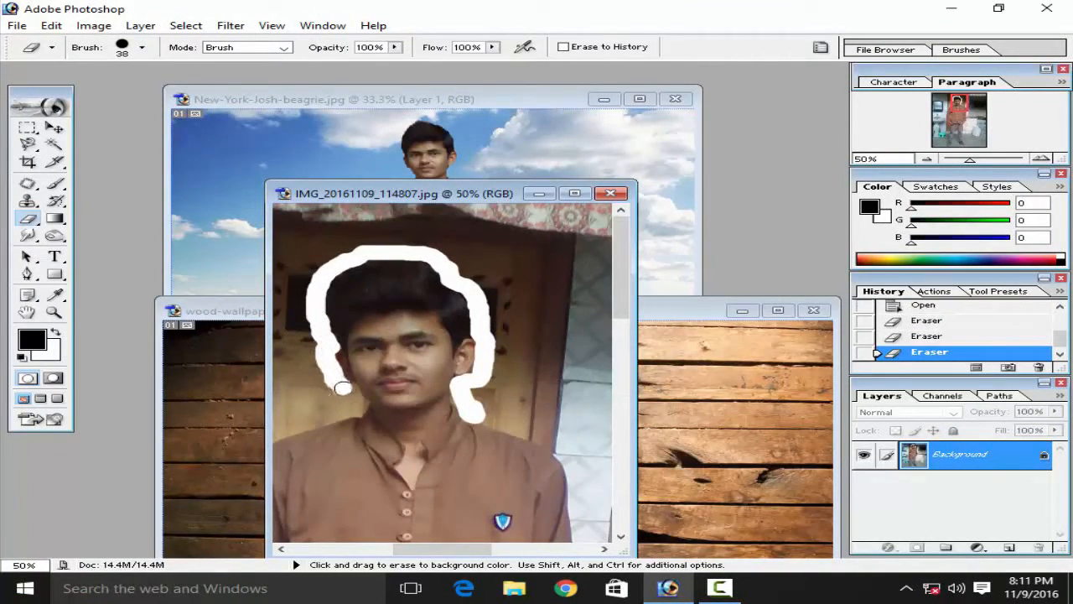
{"action": "left_click_drag", "start_coordinate": [347, 388], "coordinate": [347, 387]}
{"action": "scroll", "coordinate": [347, 388], "scroll_direction": "down", "scroll_amount": 3}
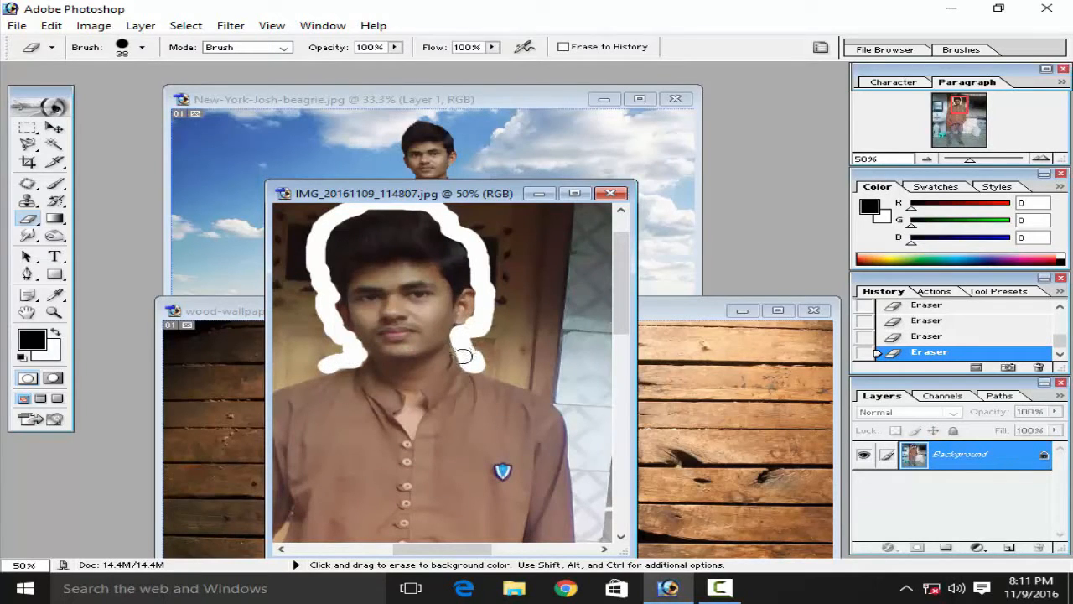
{"action": "scroll", "coordinate": [460, 343], "scroll_direction": "up", "scroll_amount": 3}
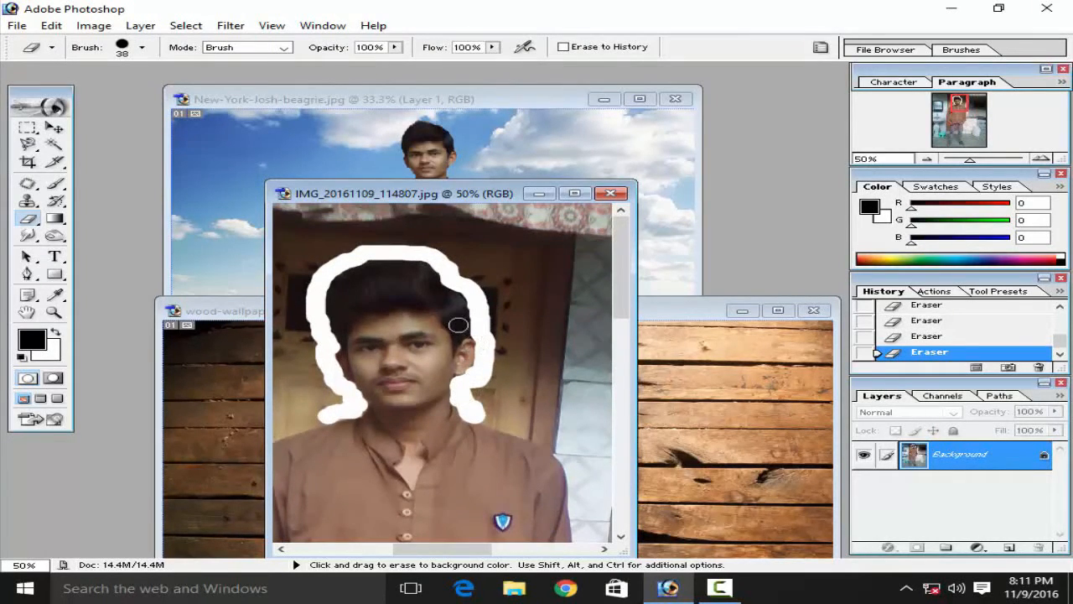
Step: Widen the erased area above and to the right of the man's head with an 83 px eraser
{"action": "left_click_drag", "start_coordinate": [387, 235], "coordinate": [384, 242]}
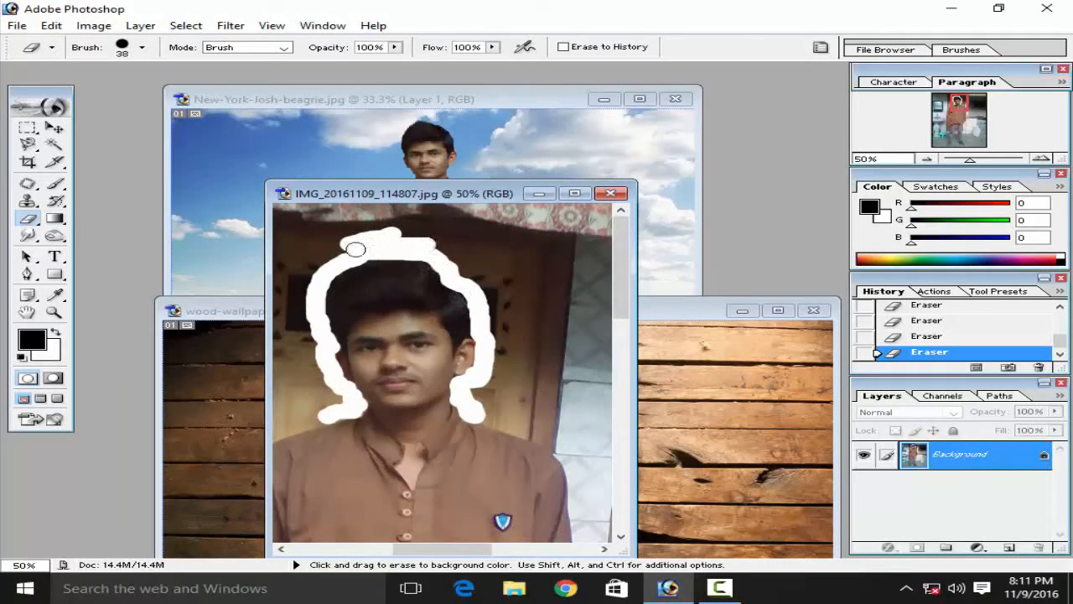
{"action": "right_click", "coordinate": [384, 242]}
{"action": "mouse_move", "coordinate": [344, 233]}
{"action": "left_mouse_down"}
{"action": "mouse_move", "coordinate": [290, 263]}
{"action": "mouse_move", "coordinate": [302, 259]}
{"action": "mouse_move", "coordinate": [301, 274]}
{"action": "mouse_move", "coordinate": [413, 239]}
{"action": "mouse_move", "coordinate": [465, 246]}
{"action": "mouse_move", "coordinate": [493, 307]}
{"action": "mouse_move", "coordinate": [486, 384]}
{"action": "left_mouse_up"}
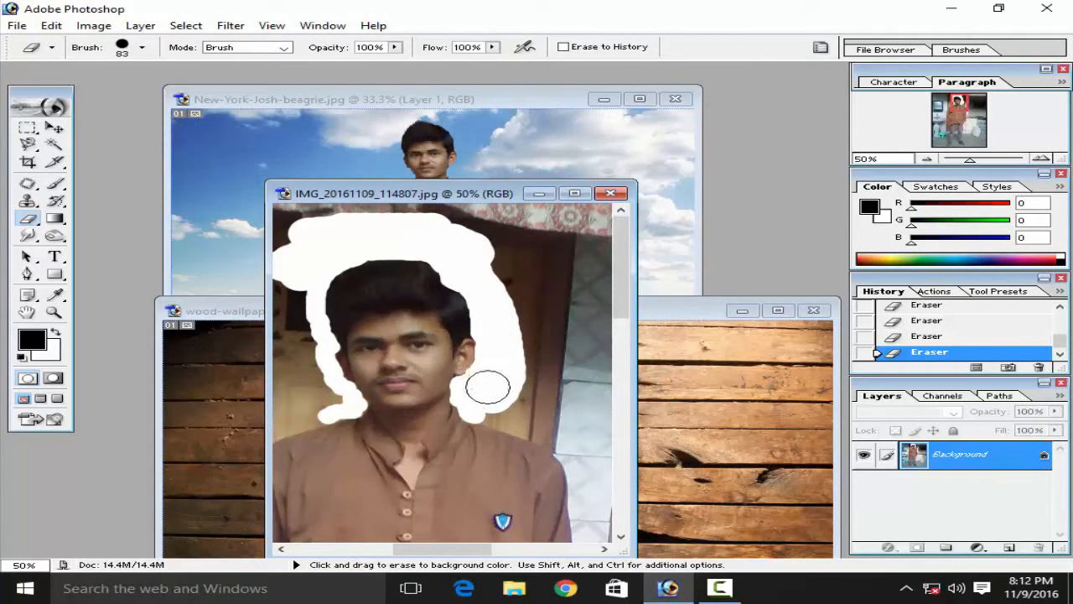
Step: Smooth the skin of the man's face using the Blur tool with a 48 px brush at 50% strength
{"action": "left_click_drag", "start_coordinate": [27, 235], "coordinate": [101, 233]}
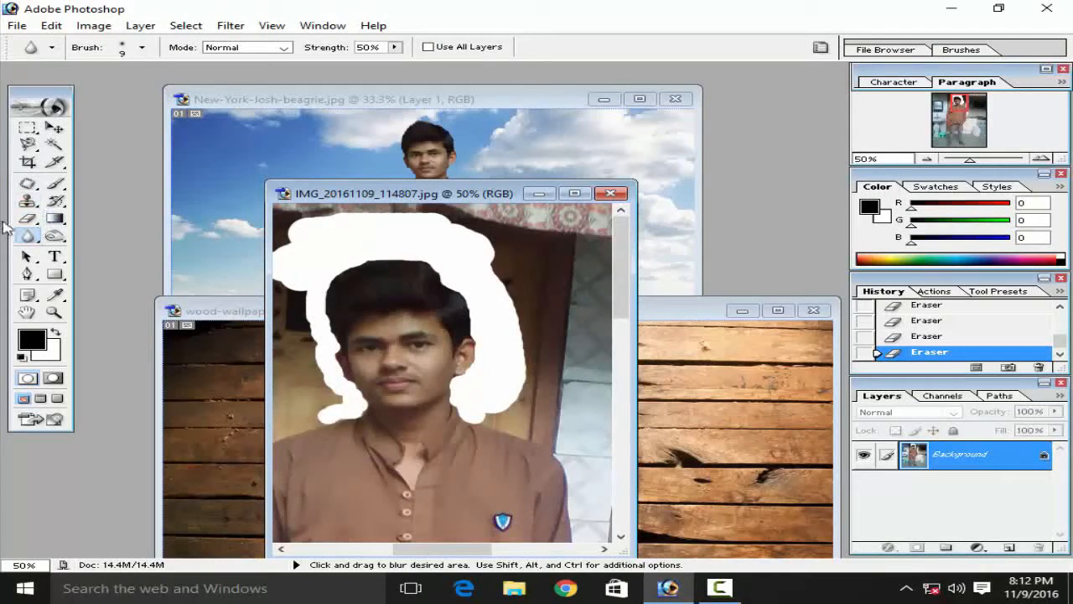
{"action": "left_click_drag", "start_coordinate": [25, 236], "coordinate": [59, 238]}
{"action": "right_click", "coordinate": [409, 338]}
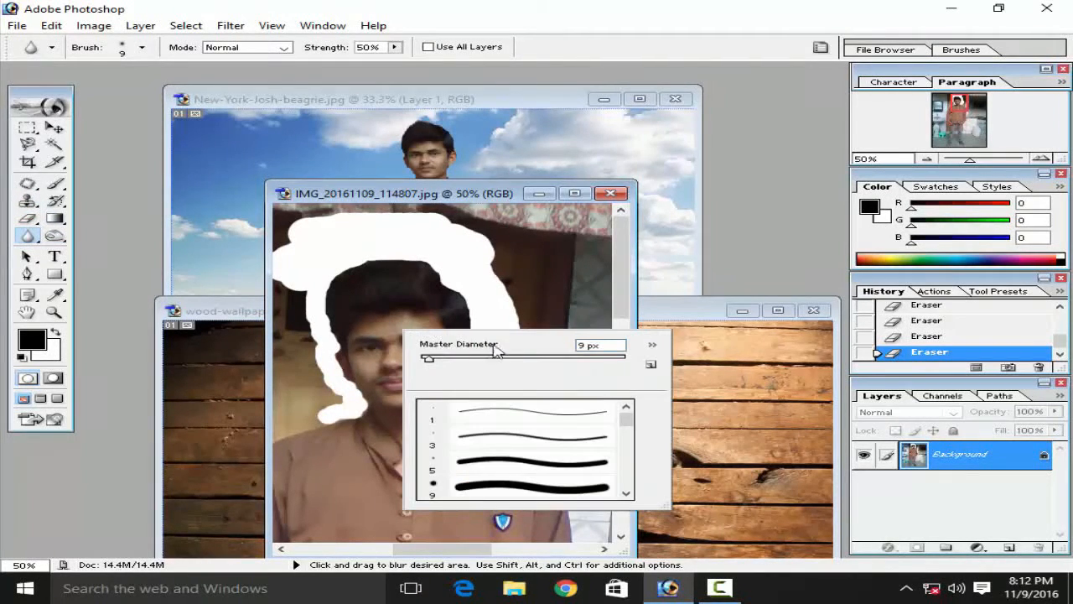
{"action": "left_click_drag", "start_coordinate": [472, 359], "coordinate": [466, 361]}
{"action": "key", "text": "ctrl+plus"}
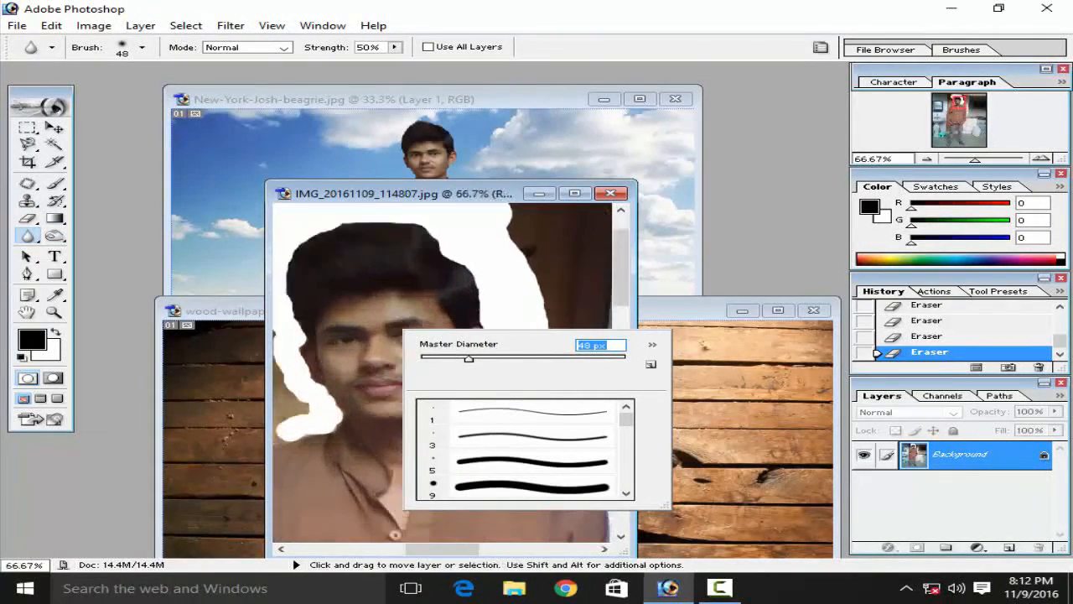
{"action": "left_click", "coordinate": [502, 260]}
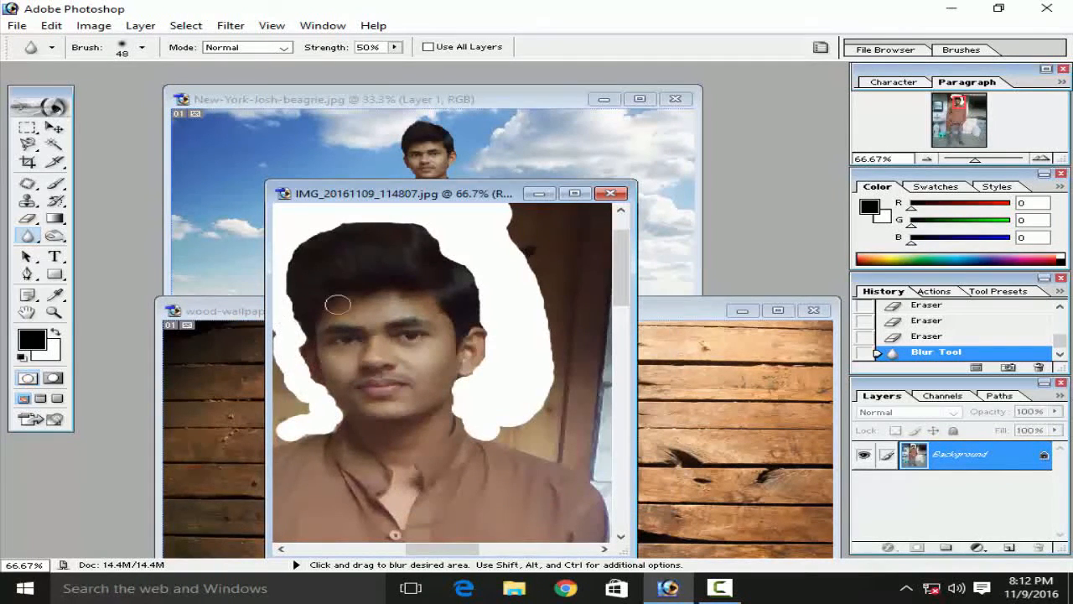
{"action": "key", "text": "ctrl+plus"}
{"action": "scroll", "coordinate": [424, 307], "scroll_direction": "left", "scroll_amount": 4}
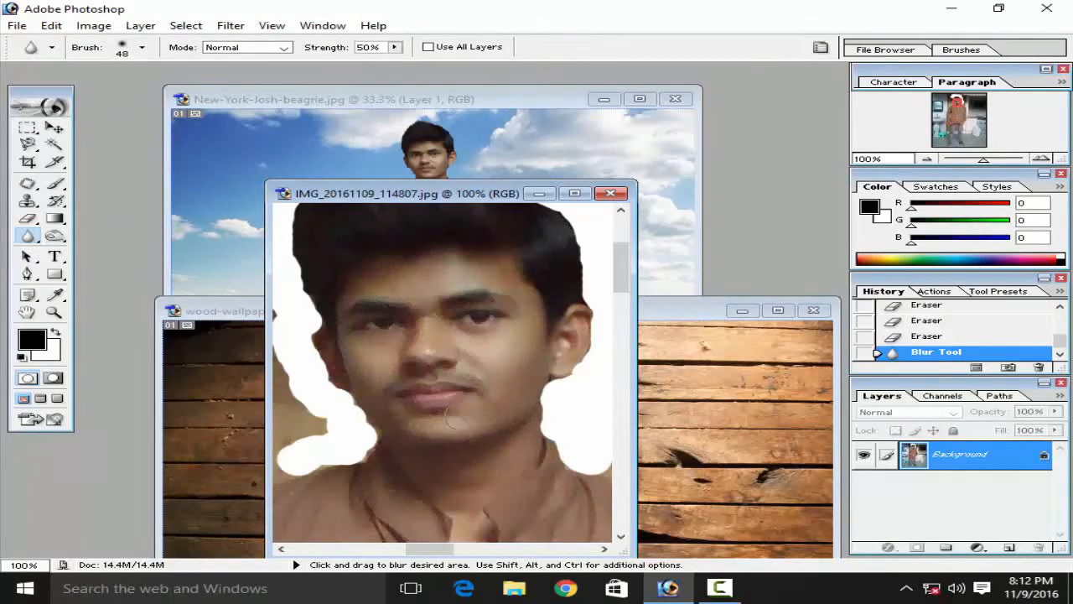
{"action": "left_click_drag", "start_coordinate": [421, 412], "coordinate": [407, 351]}
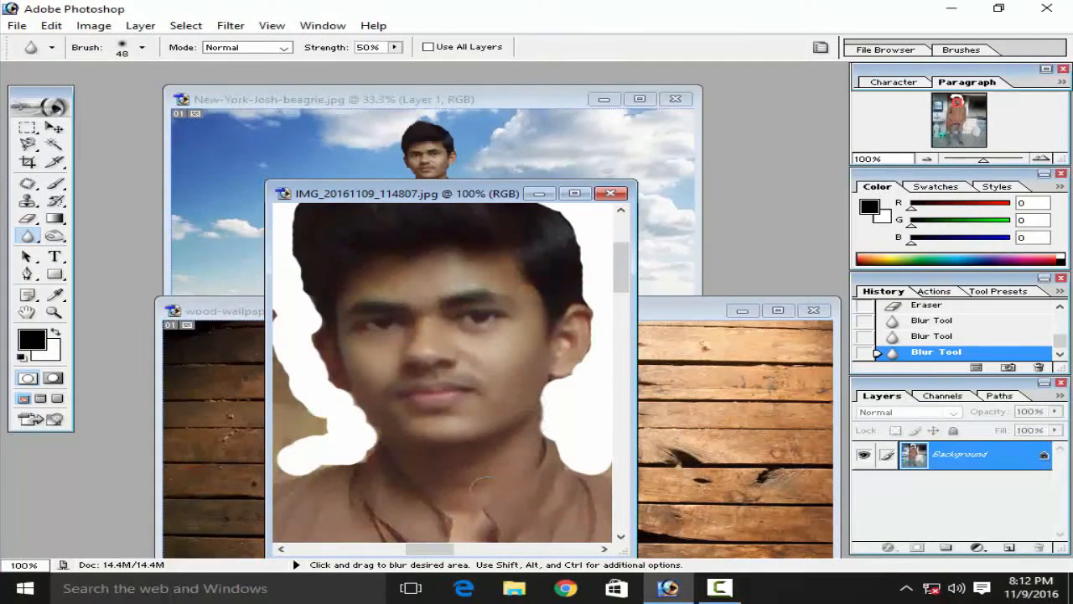
Step: Blur the skin of the man's neck and the adjoining shirt collar with the same brush
{"action": "mouse_move", "coordinate": [435, 465]}
{"action": "left_mouse_down"}
{"action": "mouse_move", "coordinate": [403, 446]}
{"action": "mouse_move", "coordinate": [420, 488]}
{"action": "mouse_move", "coordinate": [389, 494]}
{"action": "mouse_move", "coordinate": [414, 511]}
{"action": "mouse_move", "coordinate": [357, 466]}
{"action": "left_mouse_up"}
{"action": "scroll", "coordinate": [450, 431], "scroll_direction": "down", "scroll_amount": 1}
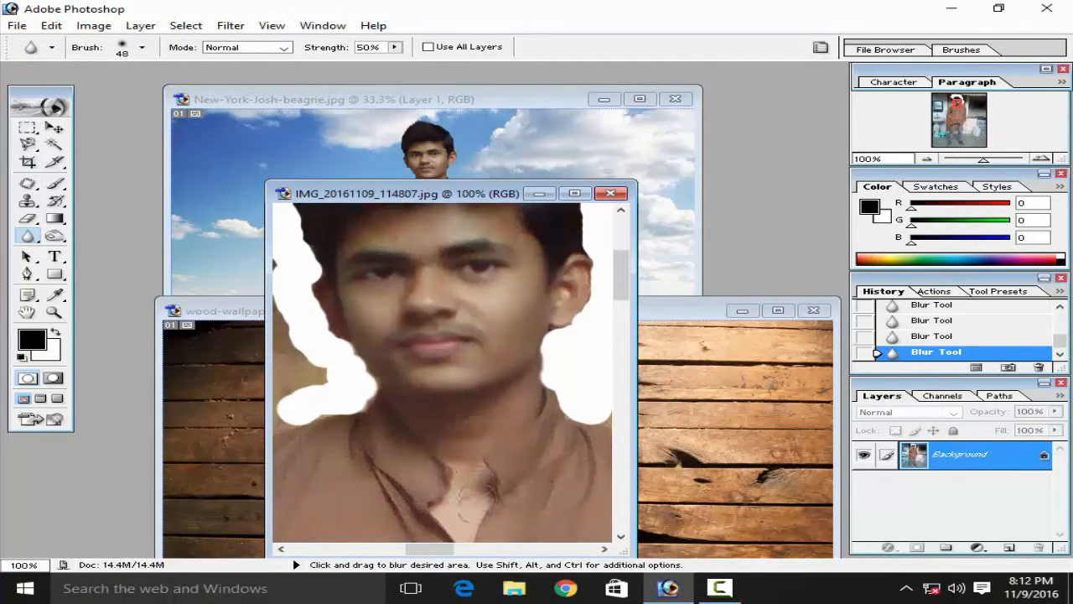
{"action": "scroll", "coordinate": [444, 477], "scroll_direction": "up", "scroll_amount": 1}
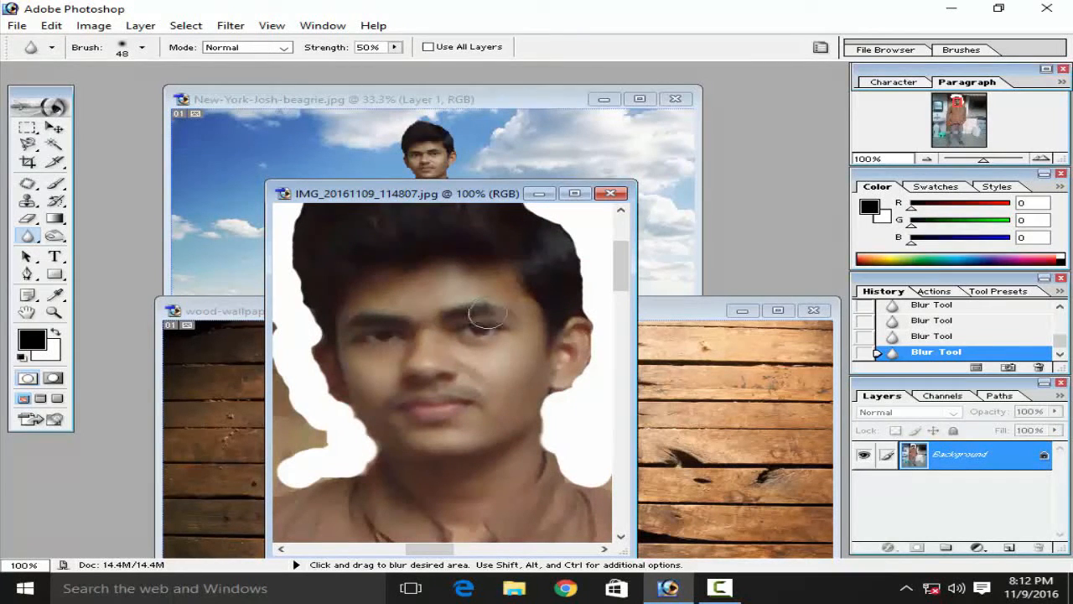
{"action": "scroll", "coordinate": [411, 378], "scroll_direction": "up", "scroll_amount": 1}
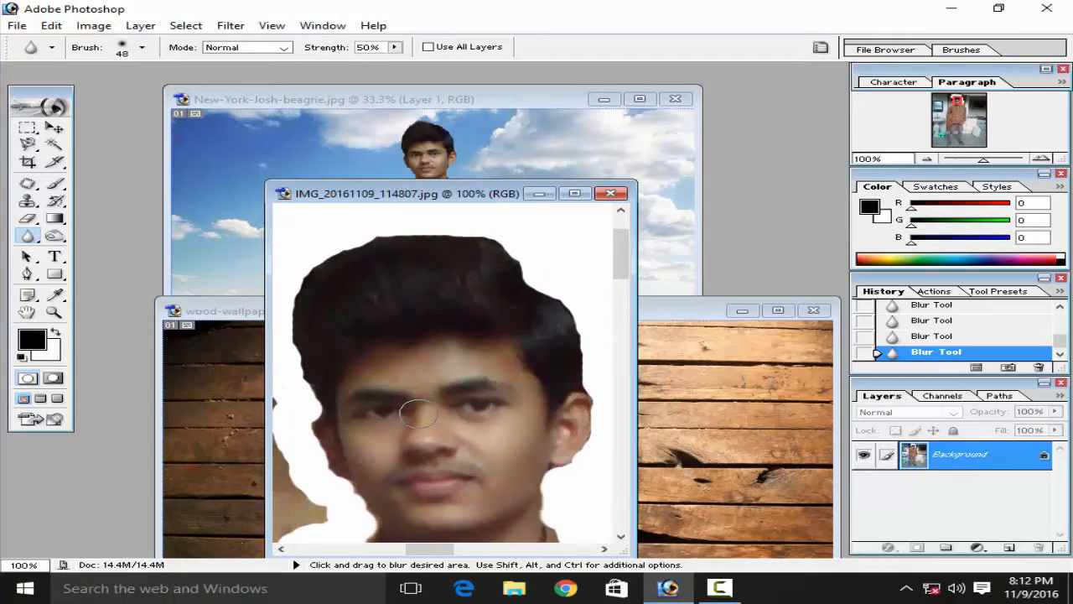
{"action": "key", "text": "ctrl+minus"}
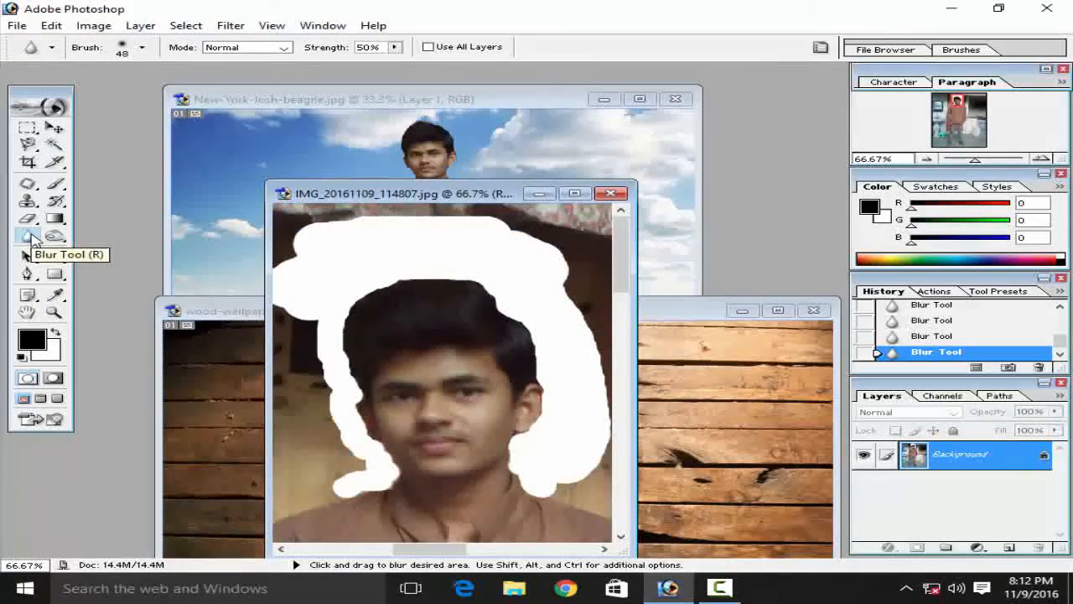
Step: Trim the upper right outline of the man's hair with the 83 px eraser
{"action": "left_click", "coordinate": [28, 218]}
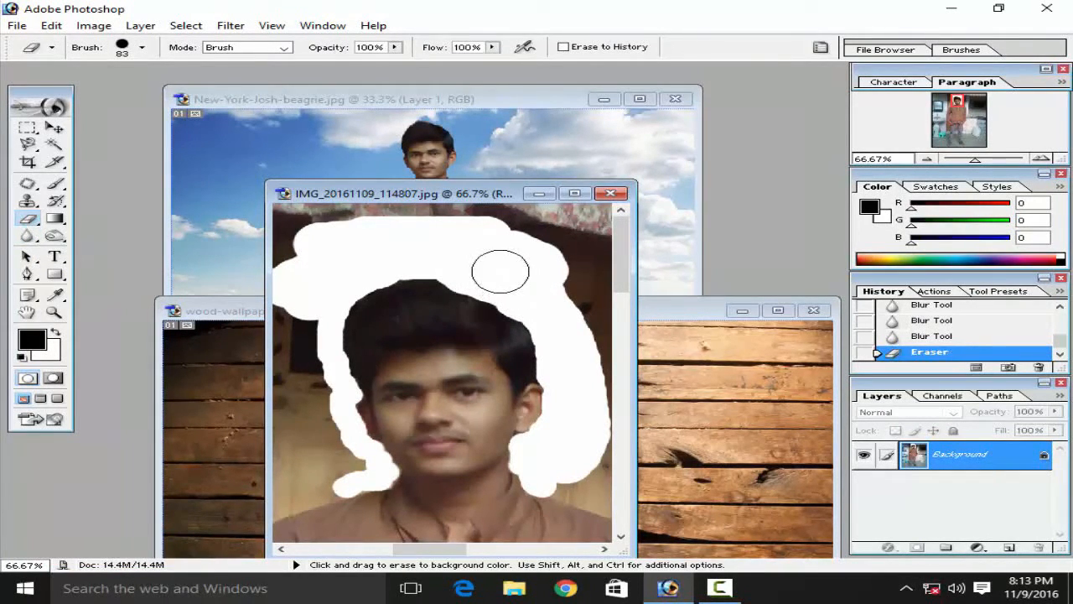
{"action": "left_click", "coordinate": [467, 270]}
{"action": "left_click", "coordinate": [488, 281]}
{"action": "left_click", "coordinate": [497, 280]}
{"action": "left_click", "coordinate": [502, 283]}
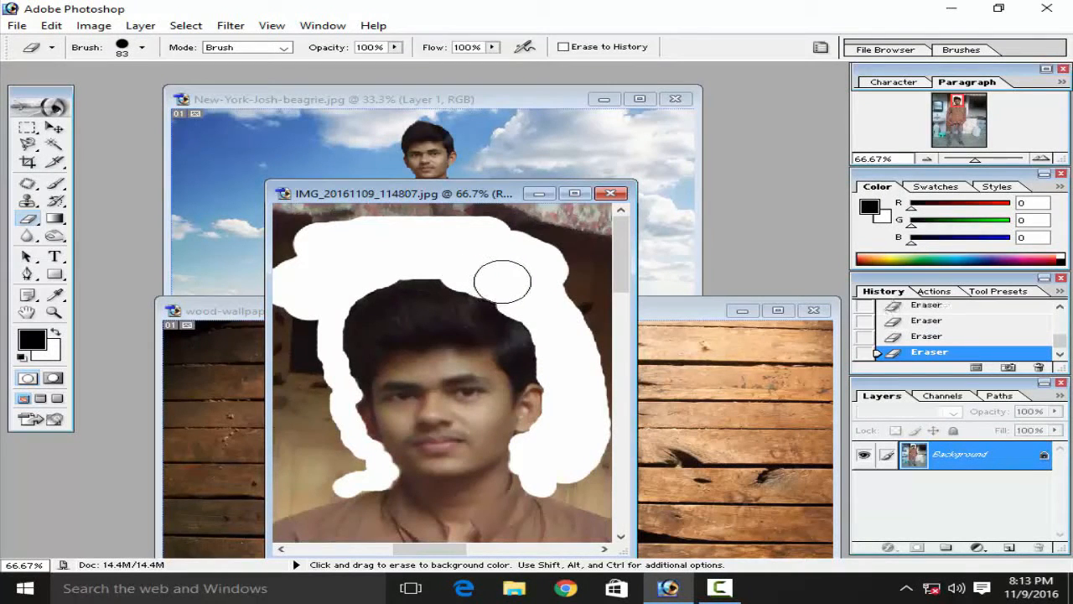
Step: Choose the Smudge tool with the 39 px spatter-shaped brush preset
{"action": "left_click", "coordinate": [28, 236]}
{"action": "left_click", "coordinate": [29, 239]}
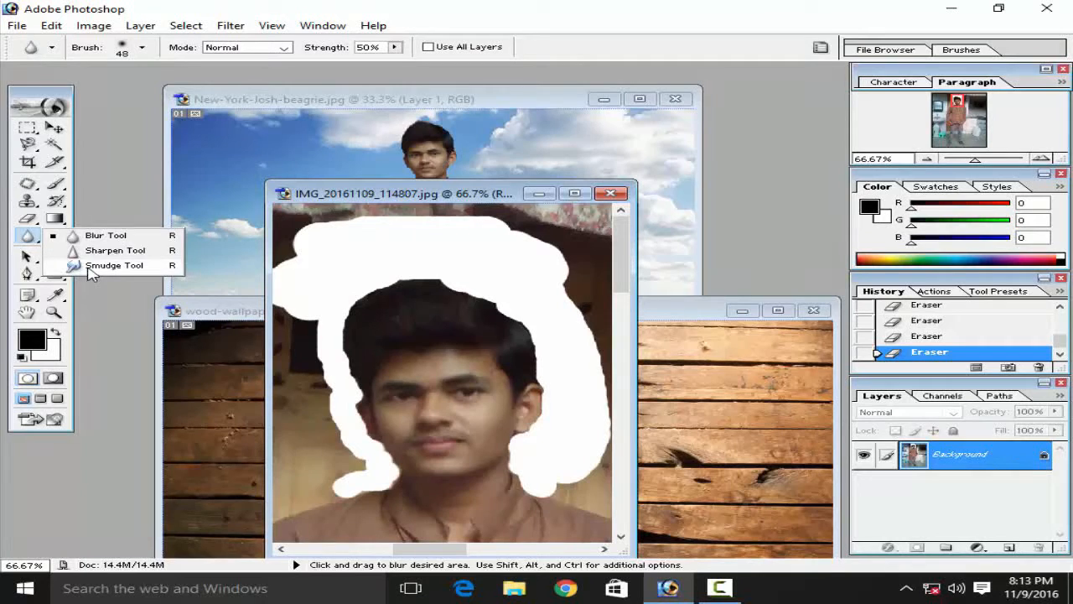
{"action": "left_click", "coordinate": [90, 267]}
{"action": "left_click", "coordinate": [28, 236]}
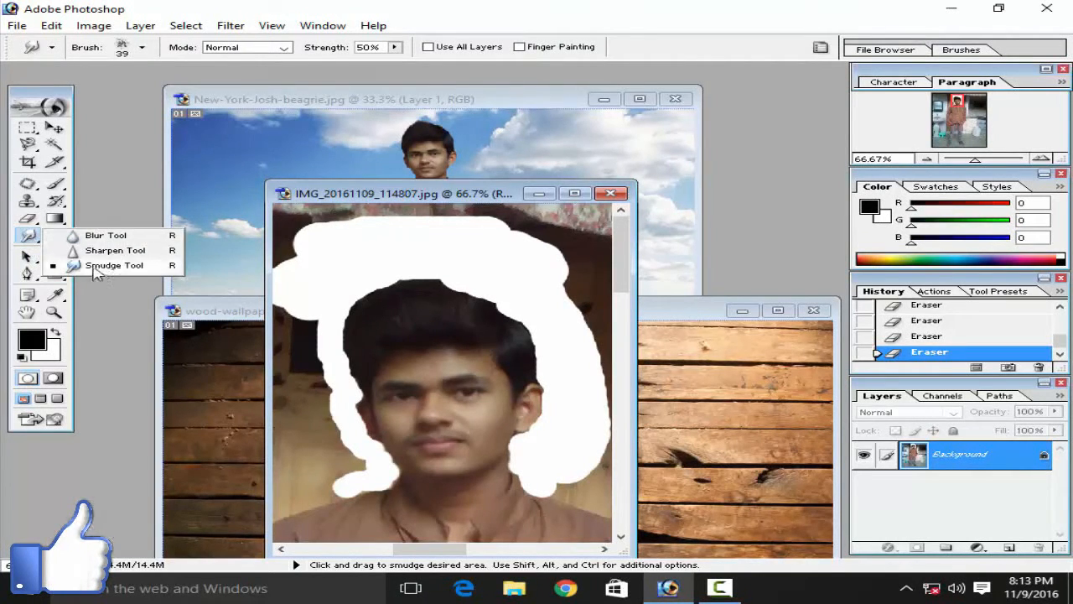
{"action": "left_click", "coordinate": [94, 267]}
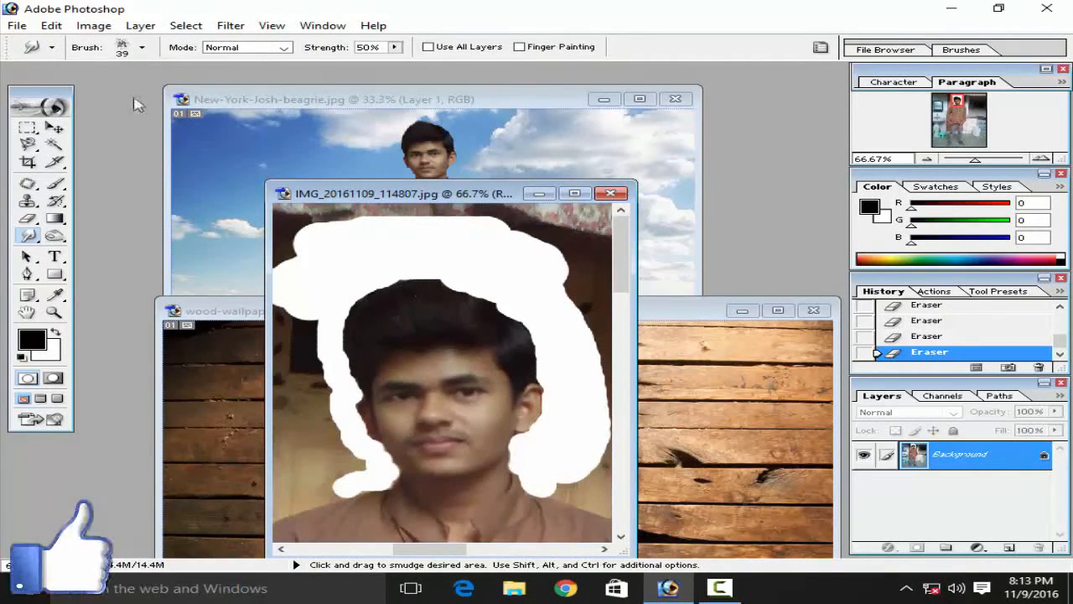
{"action": "left_click", "coordinate": [142, 47]}
{"action": "scroll", "coordinate": [142, 163], "scroll_direction": "down", "scroll_amount": 2}
{"action": "scroll", "coordinate": [142, 163], "scroll_direction": "down", "scroll_amount": 5}
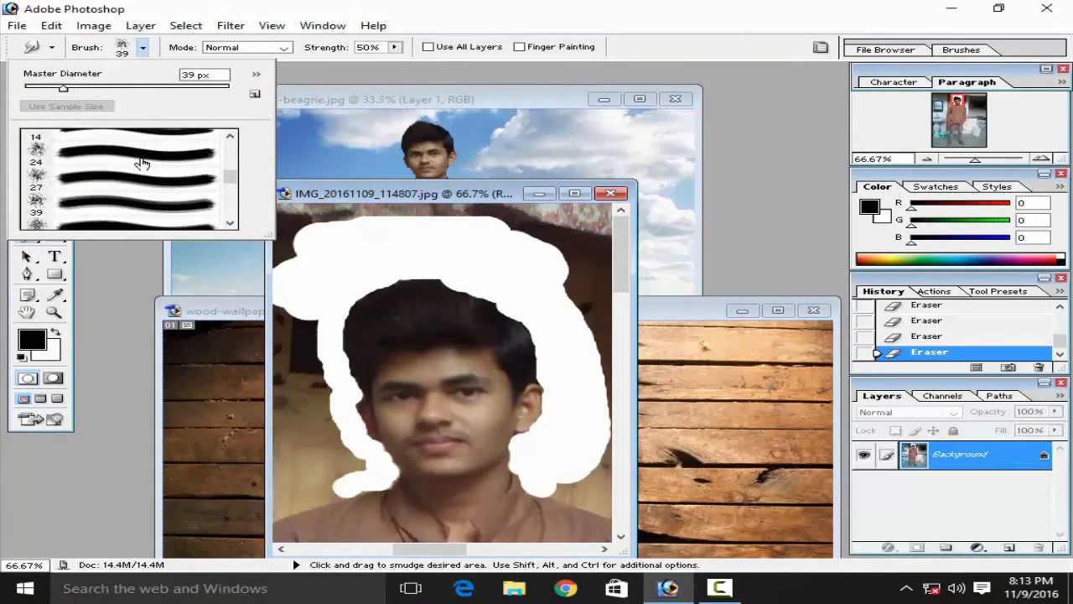
{"action": "scroll", "coordinate": [143, 164], "scroll_direction": "down", "scroll_amount": 2}
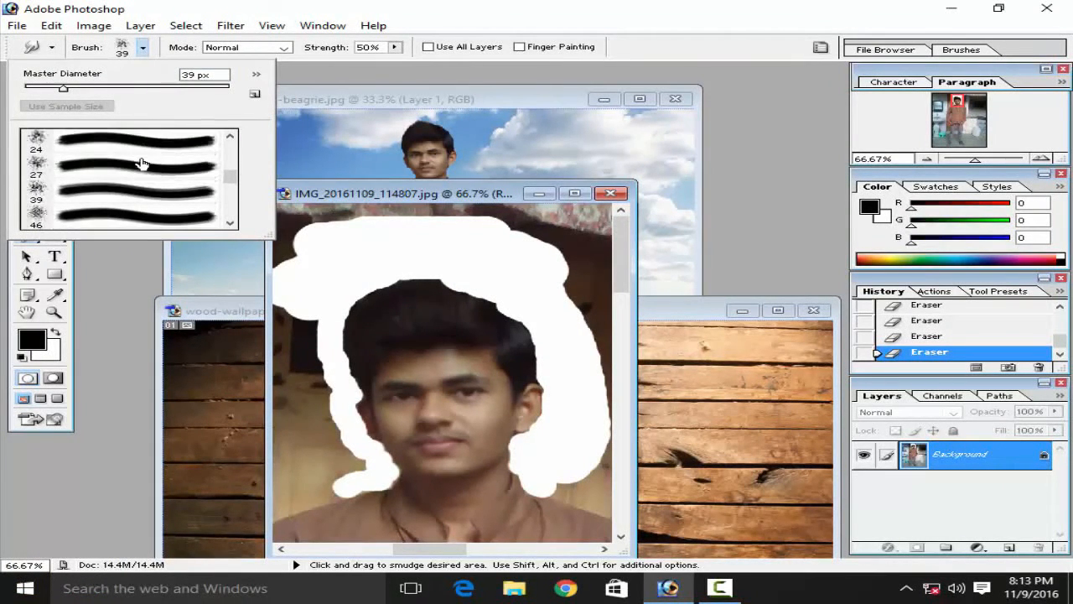
{"action": "left_click", "coordinate": [88, 181]}
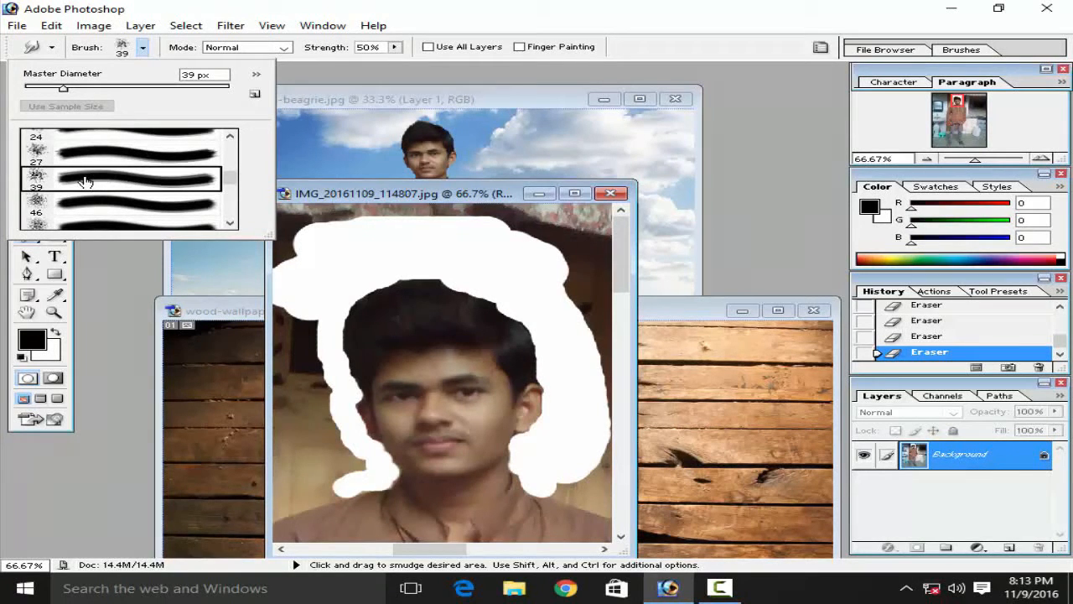
{"action": "double_click", "coordinate": [146, 191]}
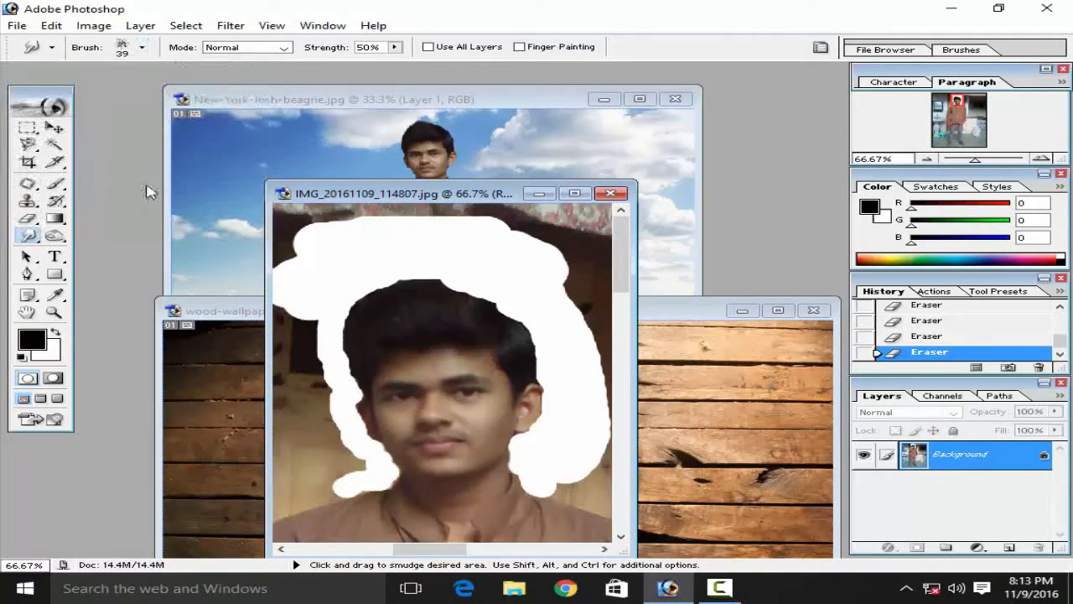
Step: Enlarge the smudge brush to 66 px and smudge the top and side outlines of the hair outward into soft strands
{"action": "left_click", "coordinate": [143, 48]}
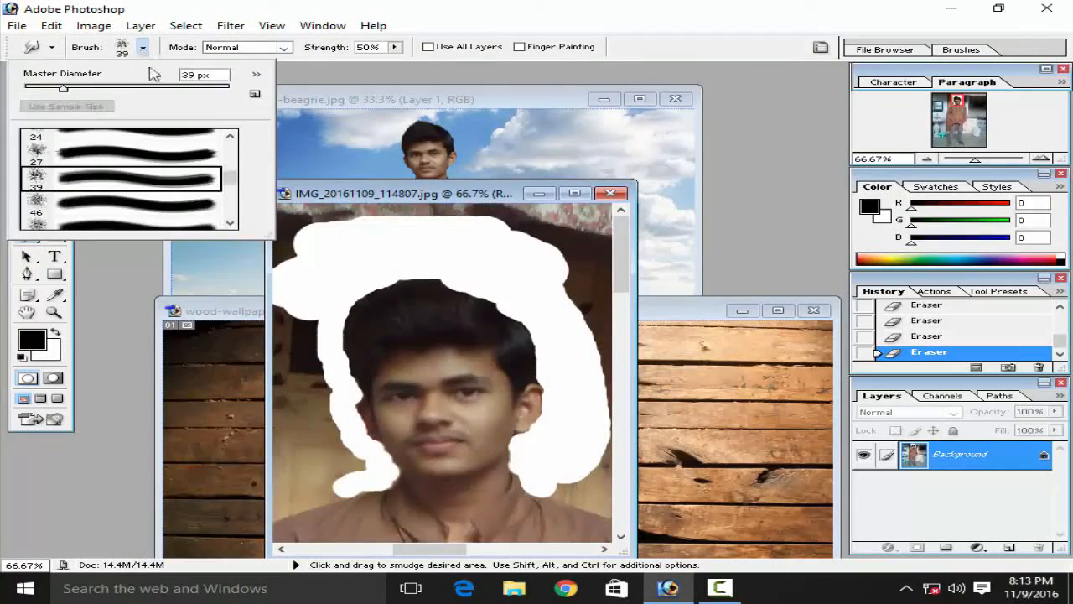
{"action": "left_click_drag", "start_coordinate": [92, 90], "coordinate": [99, 89]}
{"action": "left_click", "coordinate": [407, 289]}
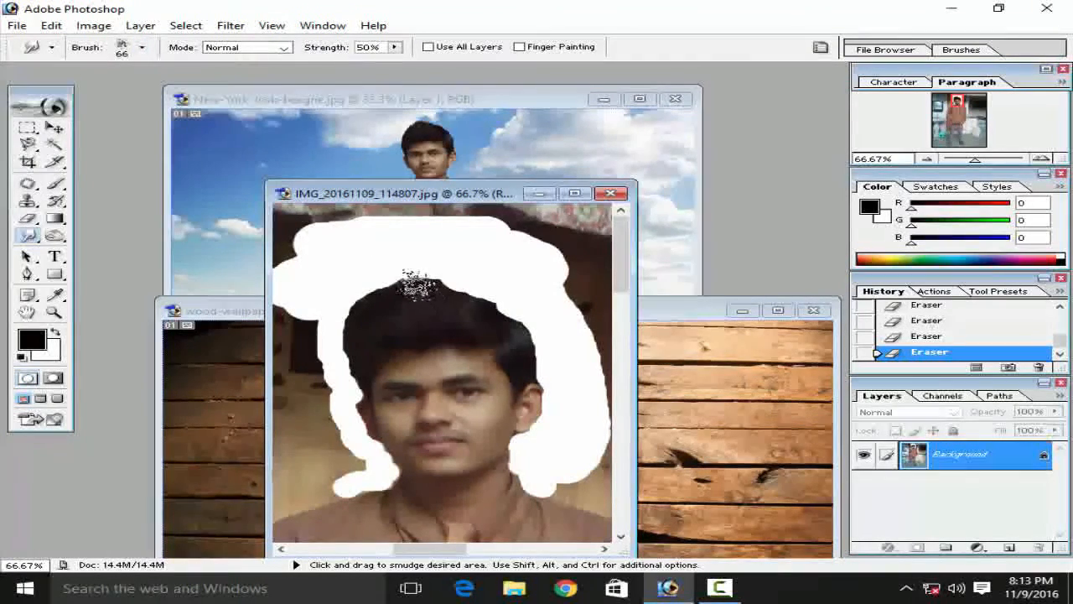
{"action": "left_click_drag", "start_coordinate": [422, 299], "coordinate": [399, 273]}
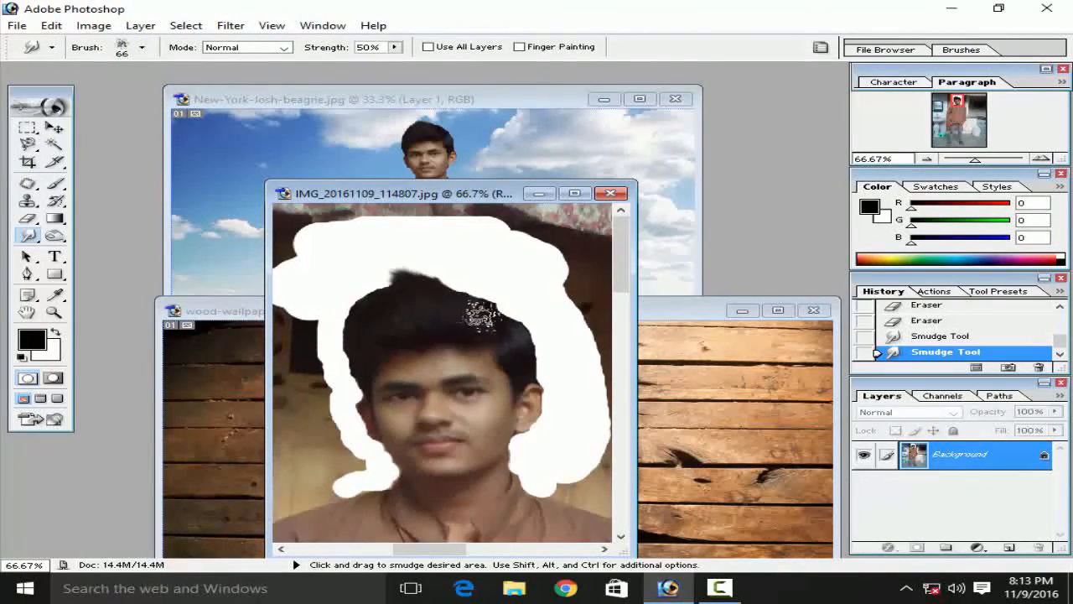
{"action": "mouse_move", "coordinate": [486, 311]}
{"action": "left_mouse_down"}
{"action": "mouse_move", "coordinate": [441, 288]}
{"action": "mouse_move", "coordinate": [499, 312]}
{"action": "mouse_move", "coordinate": [436, 271]}
{"action": "mouse_move", "coordinate": [468, 308]}
{"action": "mouse_move", "coordinate": [424, 273]}
{"action": "mouse_move", "coordinate": [376, 285]}
{"action": "left_mouse_up"}
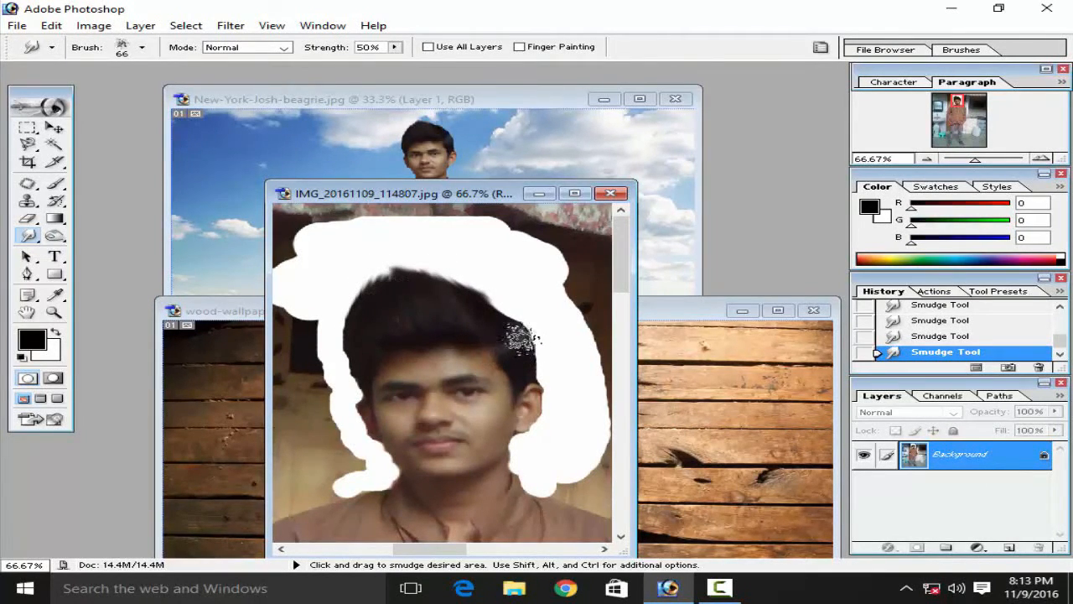
{"action": "mouse_move", "coordinate": [501, 317]}
{"action": "left_mouse_down"}
{"action": "mouse_move", "coordinate": [529, 346]}
{"action": "mouse_move", "coordinate": [521, 319]}
{"action": "mouse_move", "coordinate": [491, 321]}
{"action": "mouse_move", "coordinate": [494, 295]}
{"action": "mouse_move", "coordinate": [500, 327]}
{"action": "mouse_move", "coordinate": [483, 305]}
{"action": "mouse_move", "coordinate": [448, 304]}
{"action": "left_mouse_up"}
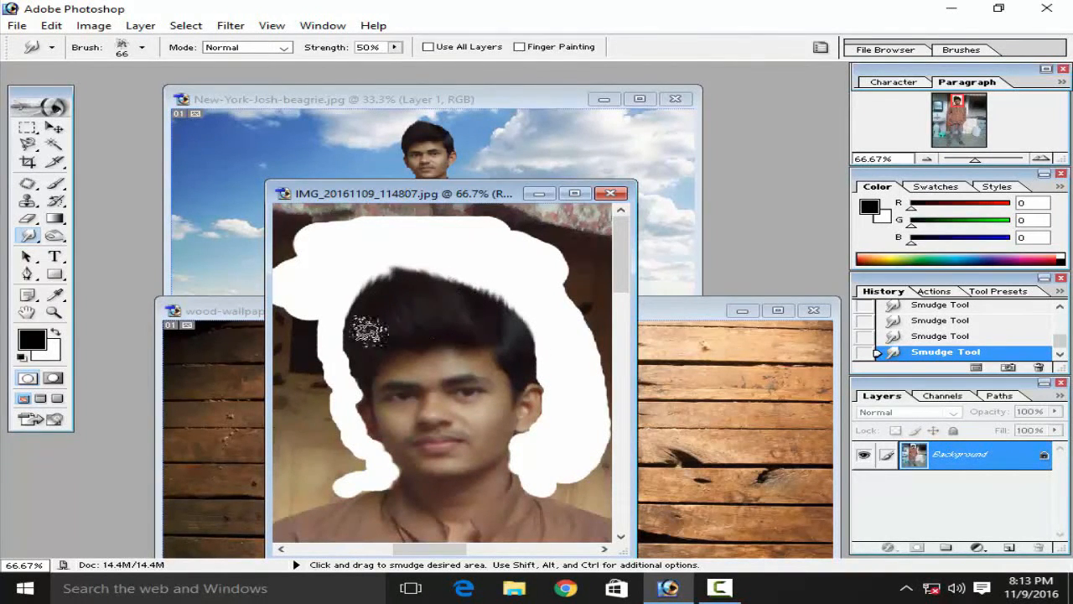
{"action": "key", "text": "ctrl+minus"}
{"action": "key", "text": "ctrl+minus"}
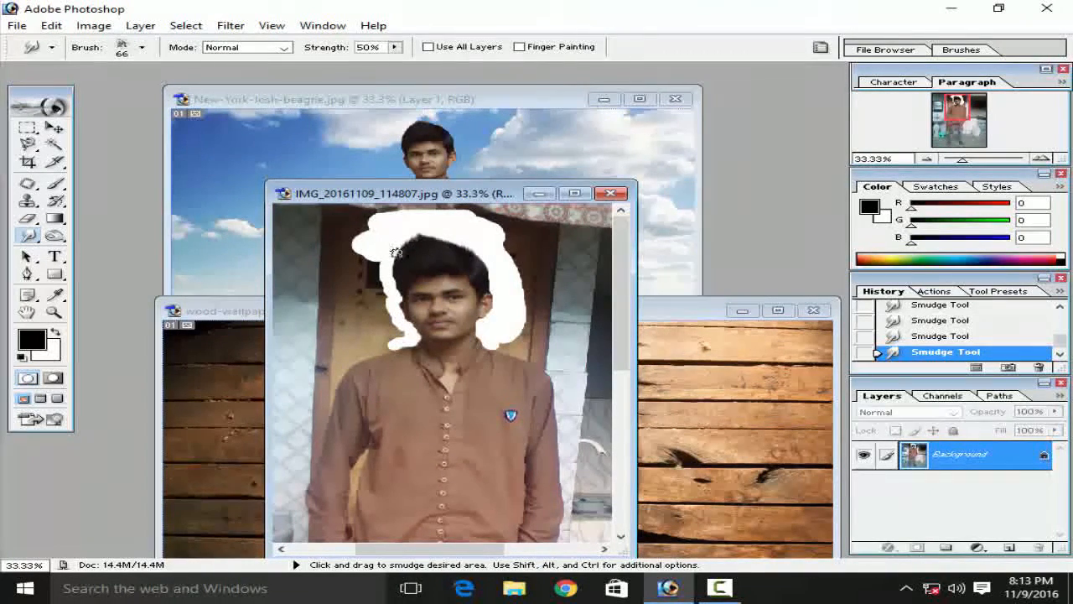
{"action": "key", "text": "ctrl+minus"}
{"action": "key", "text": "ctrl+minus"}
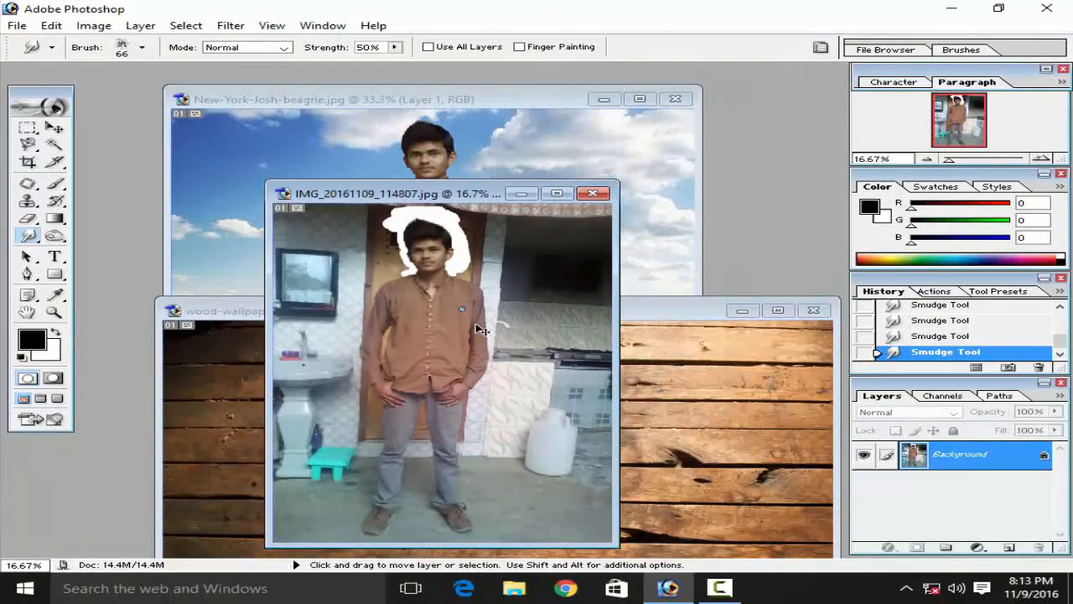
Step: Smudge the sideburn hair in front of the man's ear with the 66 px brush, and close IMG_20161109_114807.jpg without saving
{"action": "key", "text": "ctrl+plus"}
{"action": "key", "text": "ctrl+plus"}
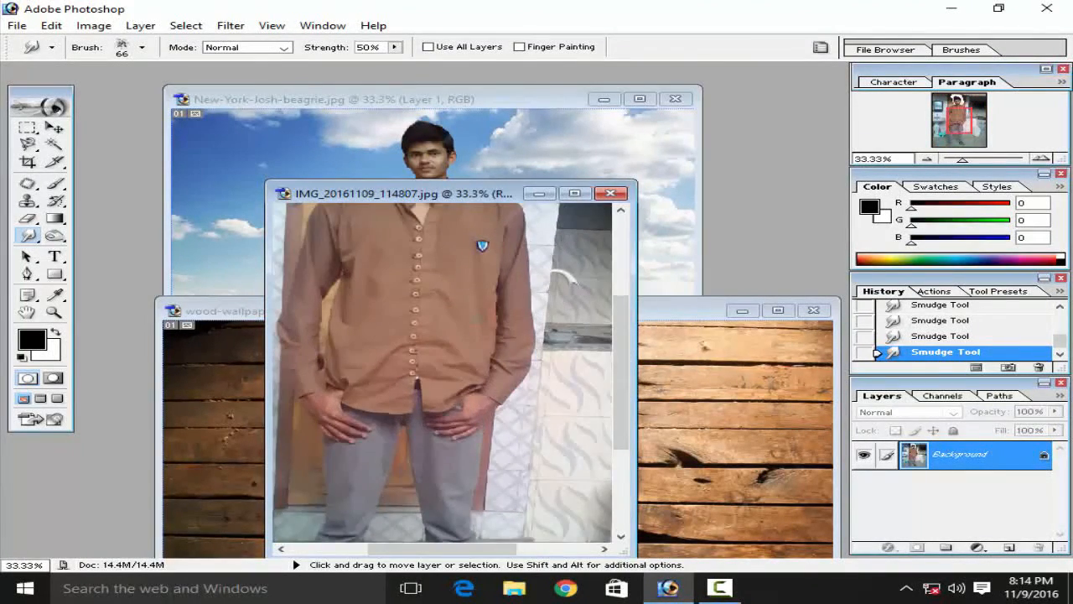
{"action": "key", "text": "ctrl+plus"}
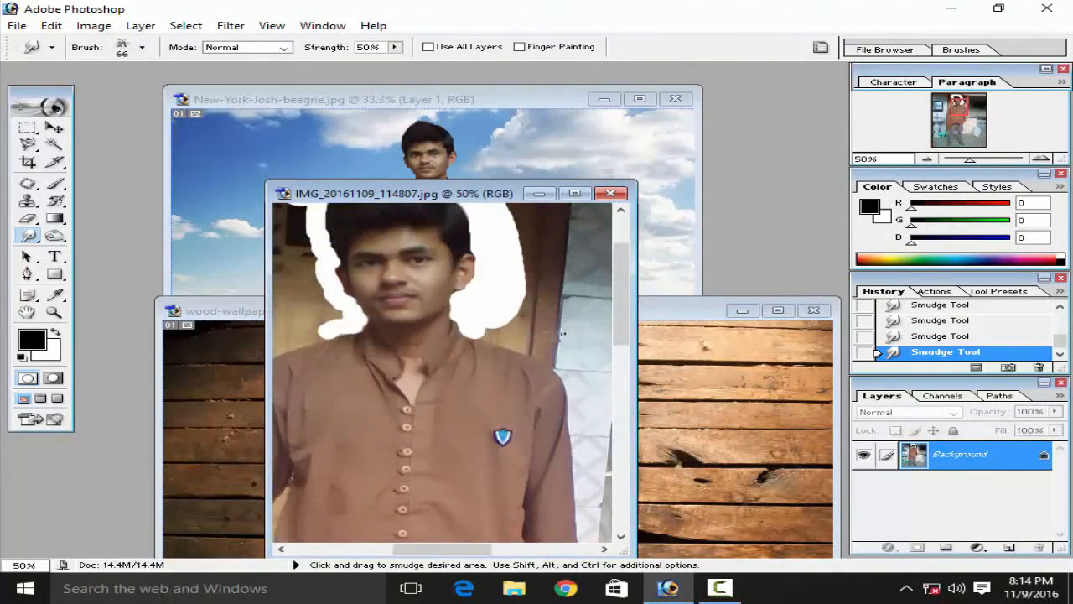
{"action": "scroll", "coordinate": [457, 334], "scroll_direction": "up", "scroll_amount": 3}
{"action": "left_click_drag", "start_coordinate": [457, 334], "coordinate": [474, 362]}
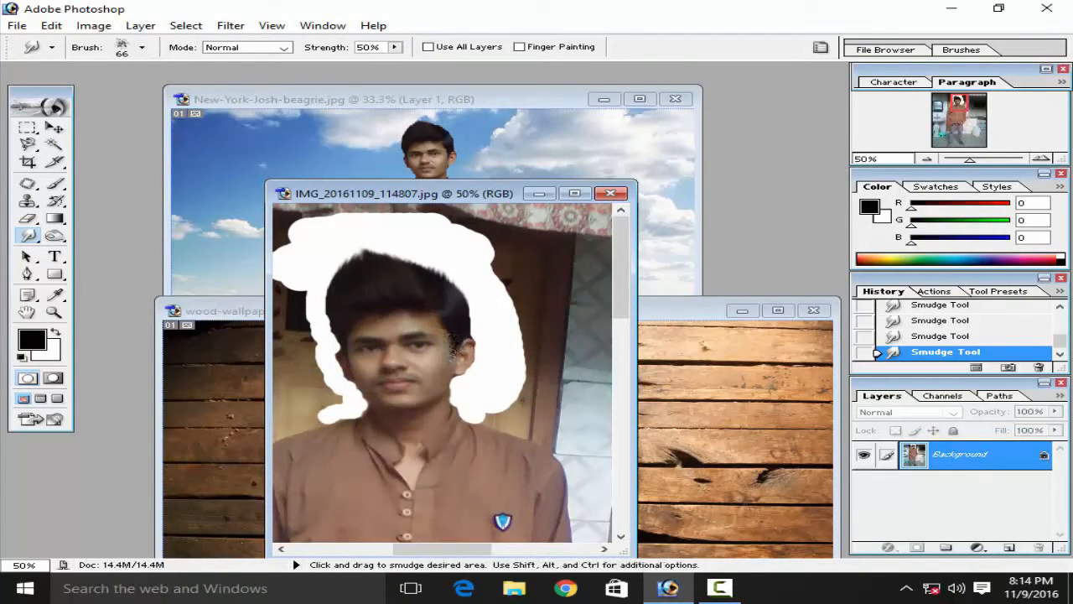
{"action": "left_click_drag", "start_coordinate": [454, 344], "coordinate": [451, 356]}
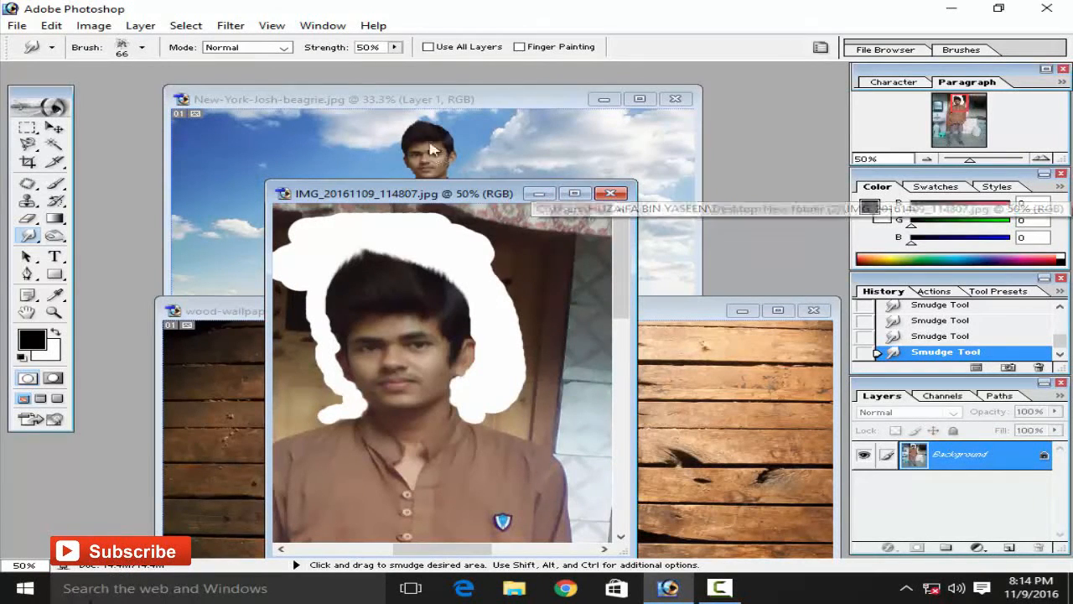
{"action": "left_click", "coordinate": [610, 194]}
{"action": "left_click", "coordinate": [573, 232]}
Step: Select the entire wood-wallpaper-11.jpg picture with a rectangular marquee, cut it and paste it back as a new layer
{"action": "left_click_drag", "start_coordinate": [664, 321], "coordinate": [593, 139]}
{"action": "key", "text": "ctrl+minus"}
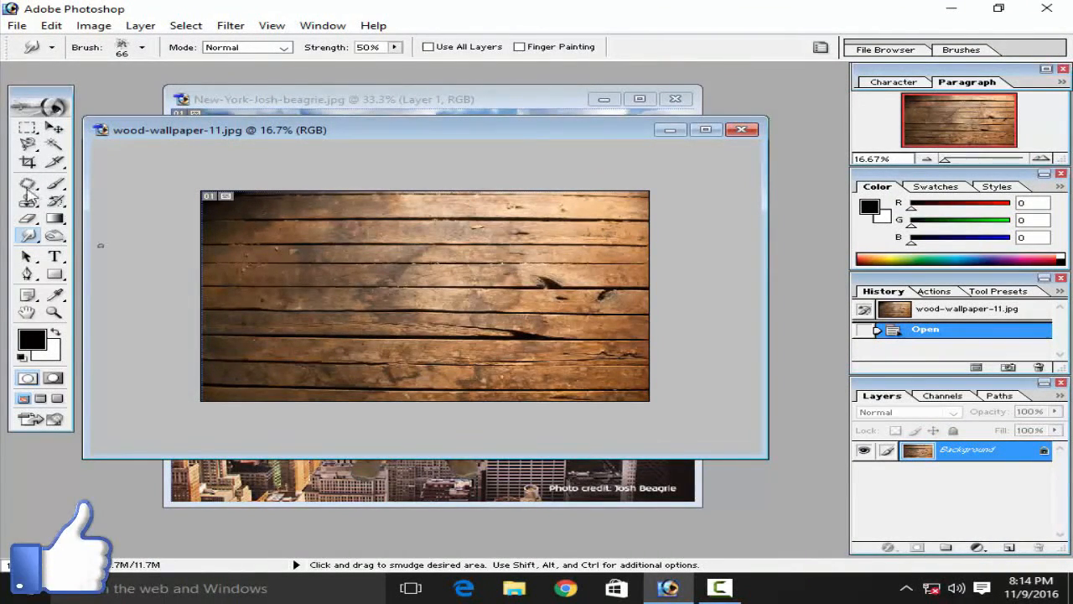
{"action": "key", "text": "ctrl+plus"}
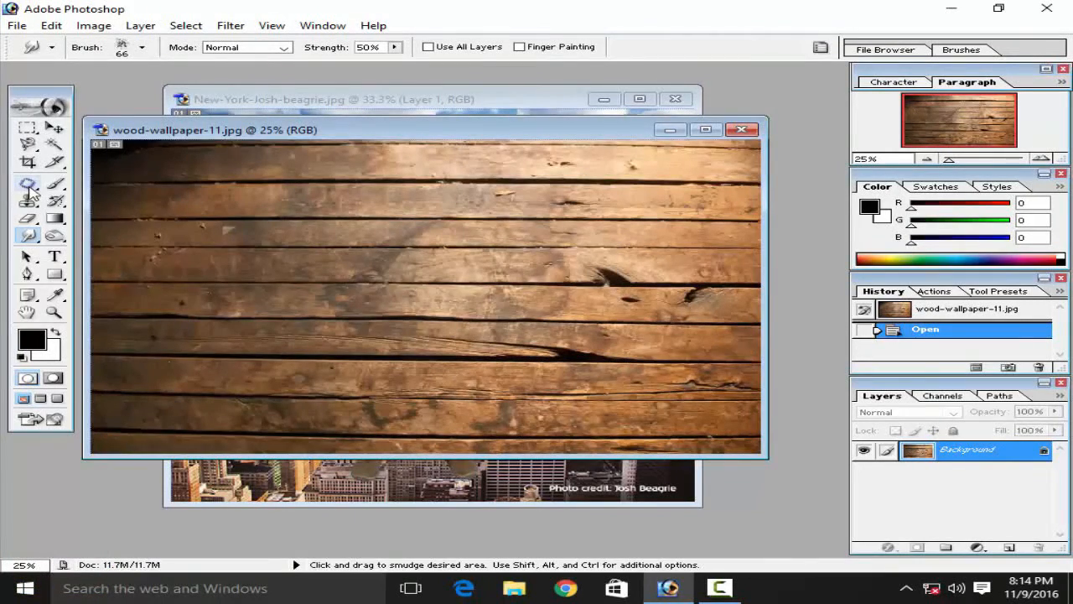
{"action": "key", "text": "ctrl+minus"}
{"action": "key", "text": "ctrl+minus"}
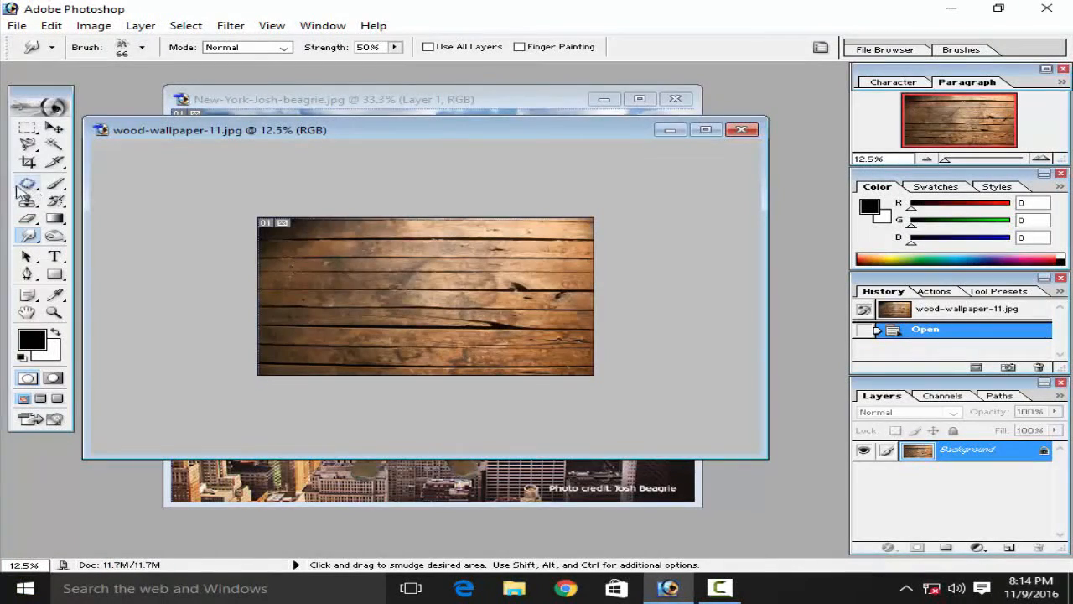
{"action": "left_click", "coordinate": [26, 131]}
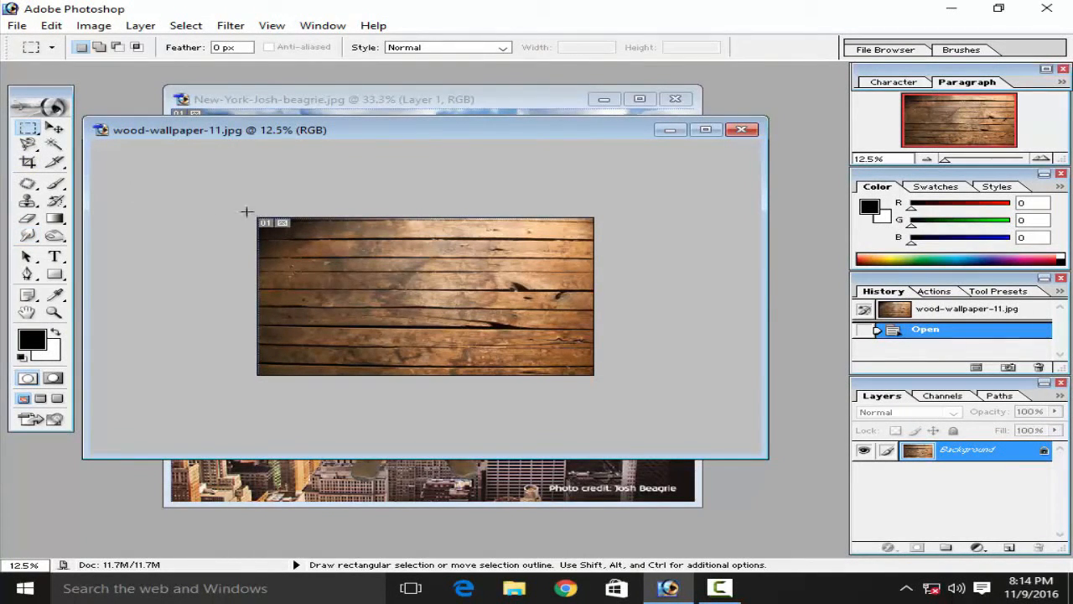
{"action": "left_click_drag", "start_coordinate": [453, 332], "coordinate": [618, 400]}
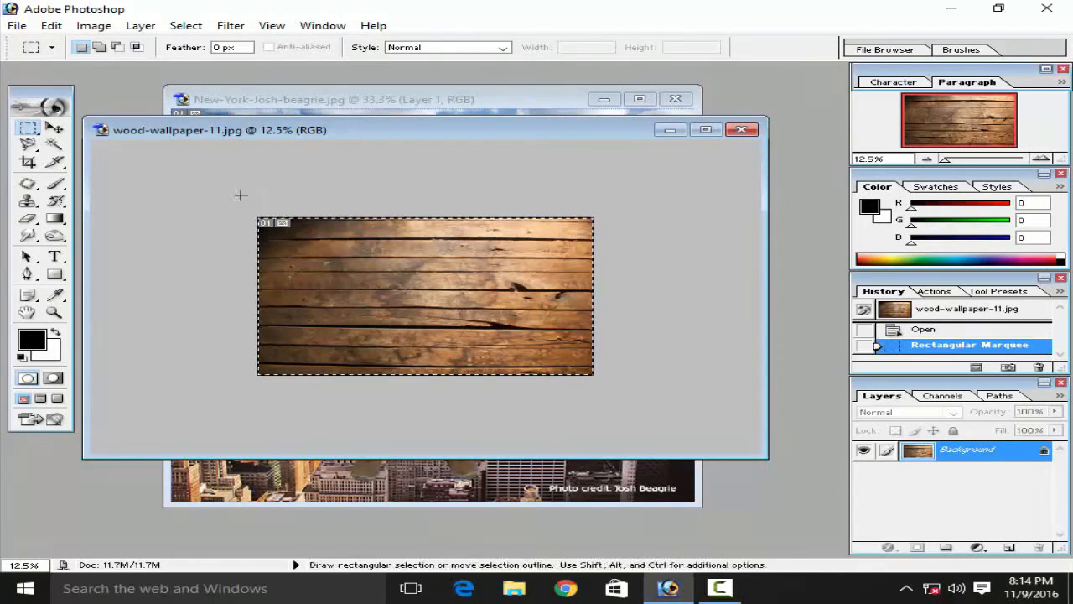
{"action": "left_click_drag", "start_coordinate": [644, 392], "coordinate": [806, 466]}
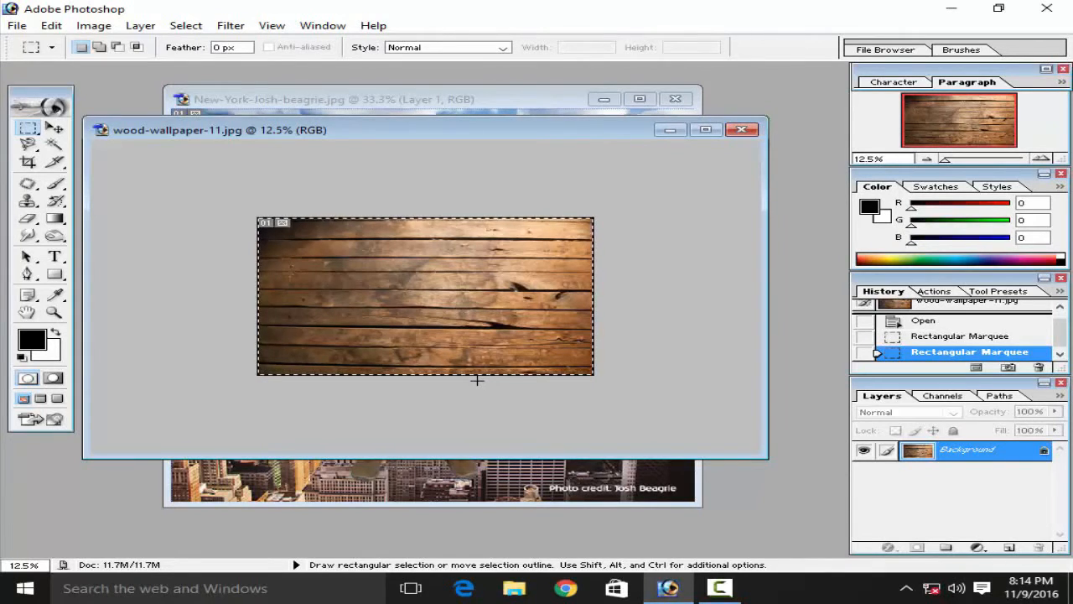
{"action": "key", "text": "ctrl+c"}
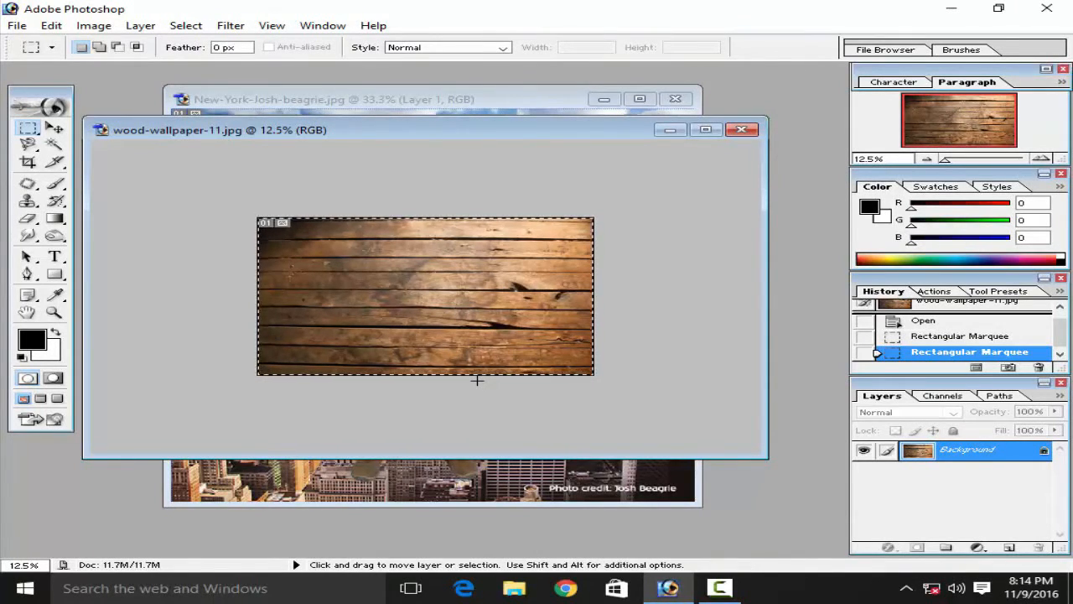
{"action": "key", "text": "ctrl+x"}
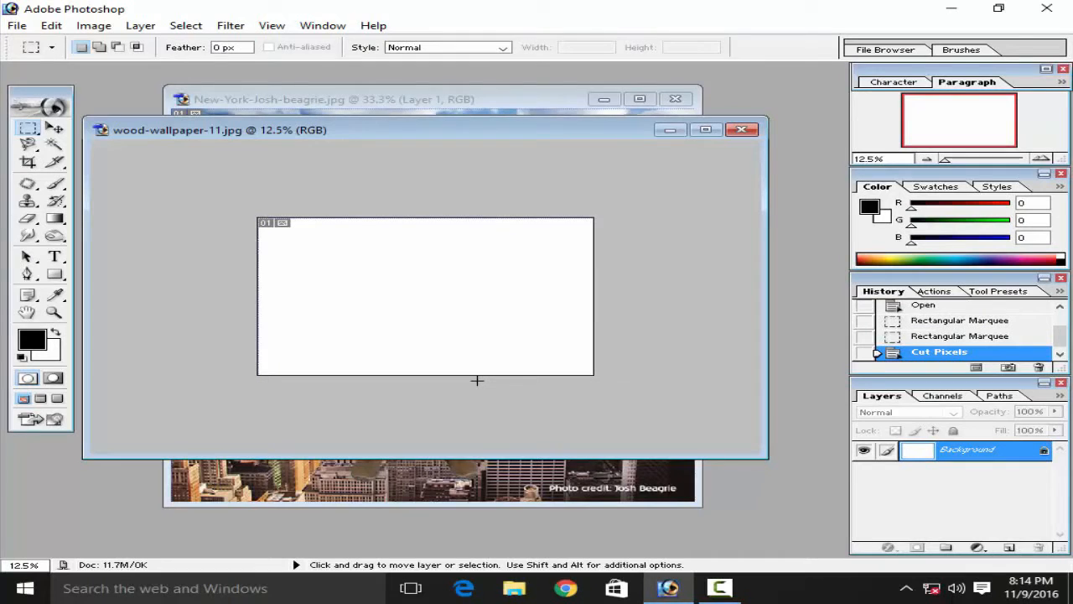
{"action": "key", "text": "ctrl+v"}
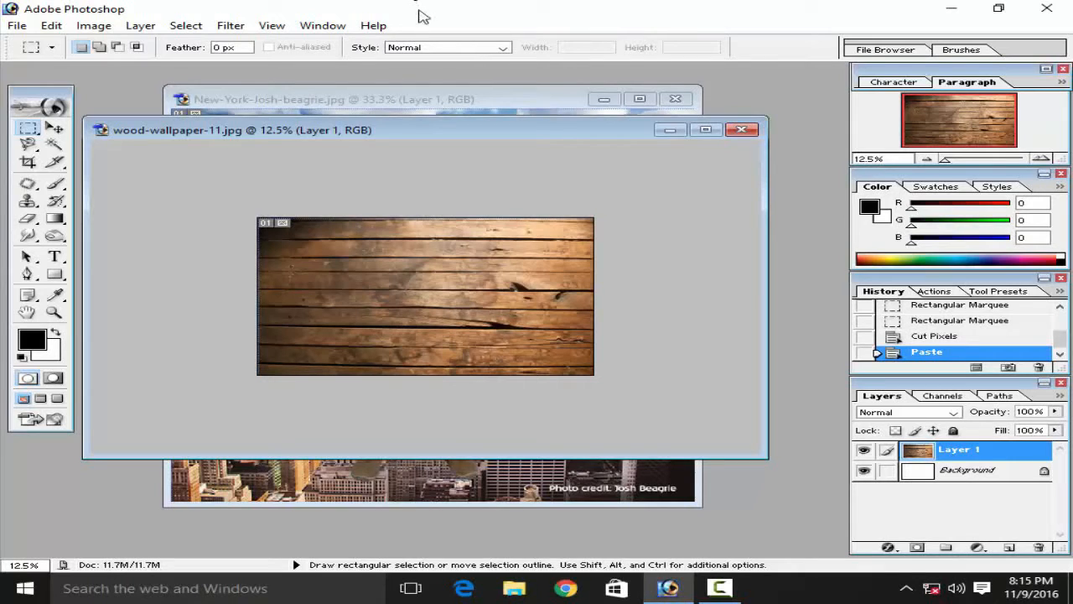
Step: Free-transform the wood layer: rotate it 90°, scale it to about 64% by 57% and fit it against the canvas's left edge
{"action": "left_click", "coordinate": [49, 26]}
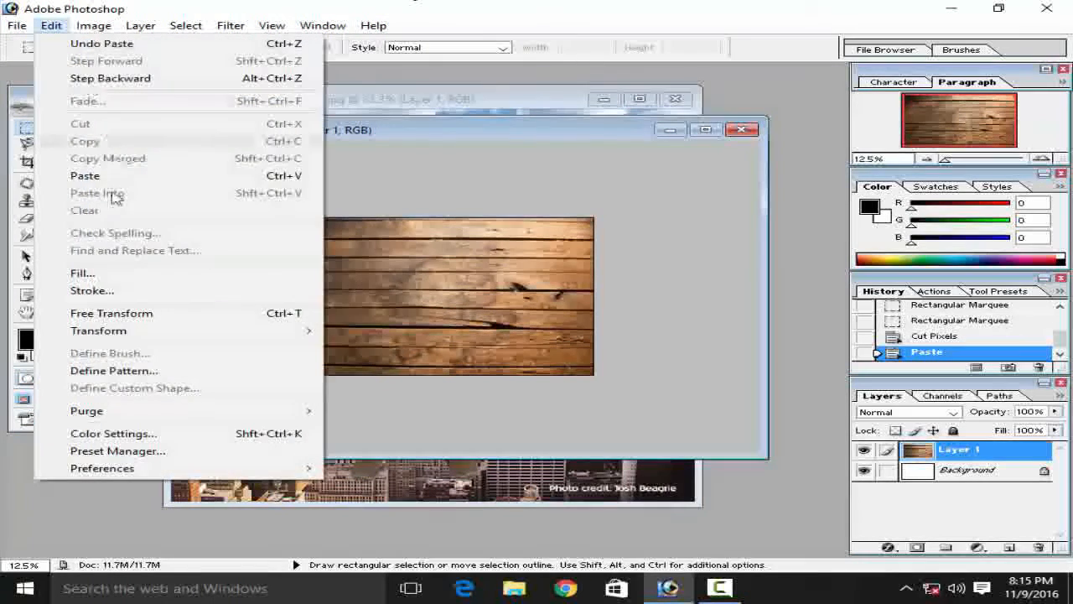
{"action": "left_click", "coordinate": [114, 315]}
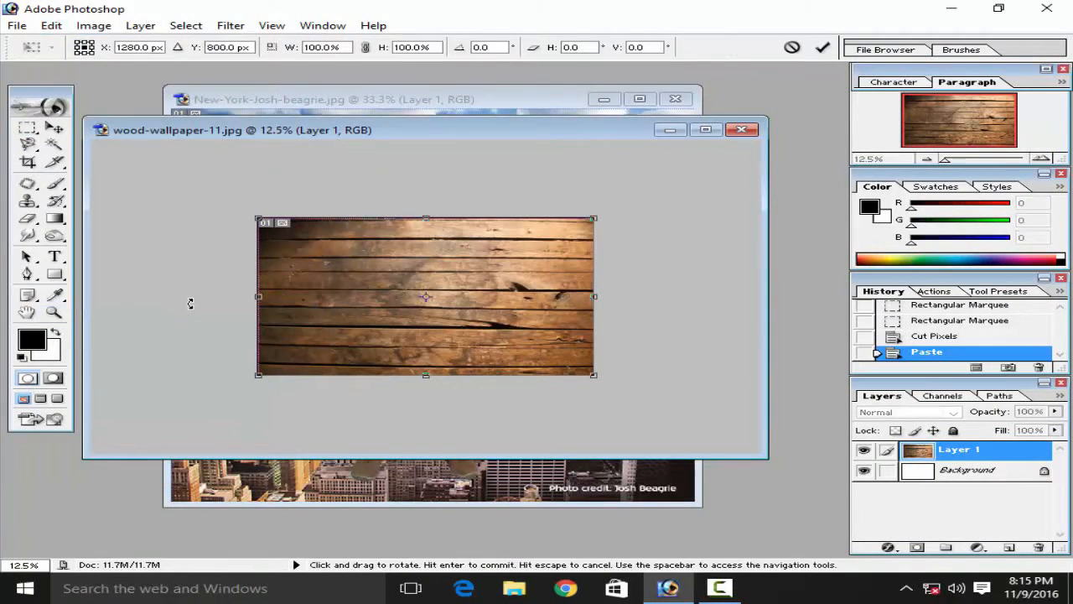
{"action": "left_click", "coordinate": [490, 51]}
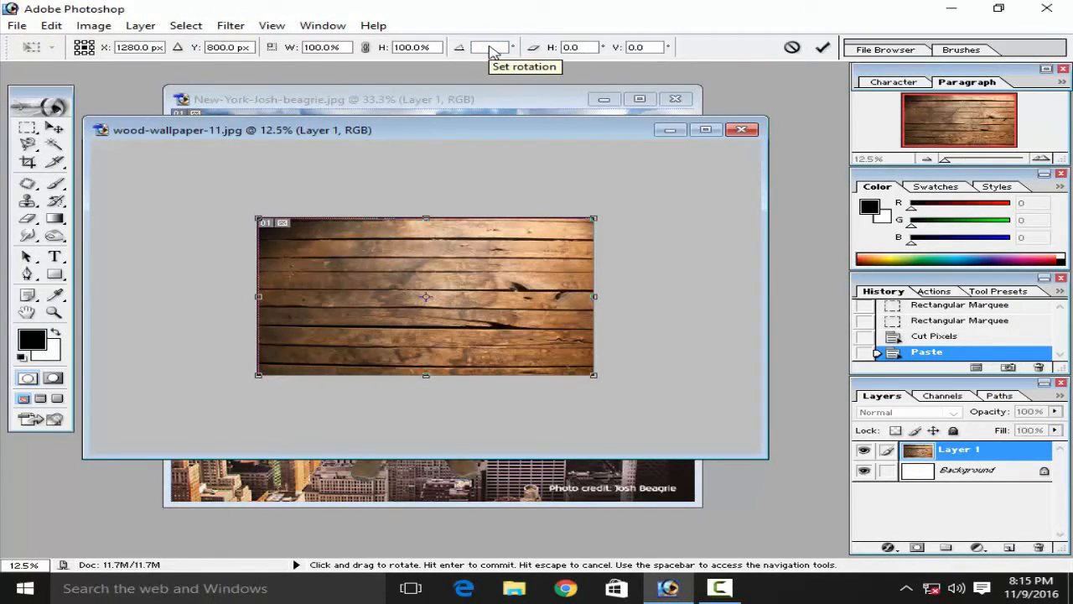
{"action": "type", "text": "90"}
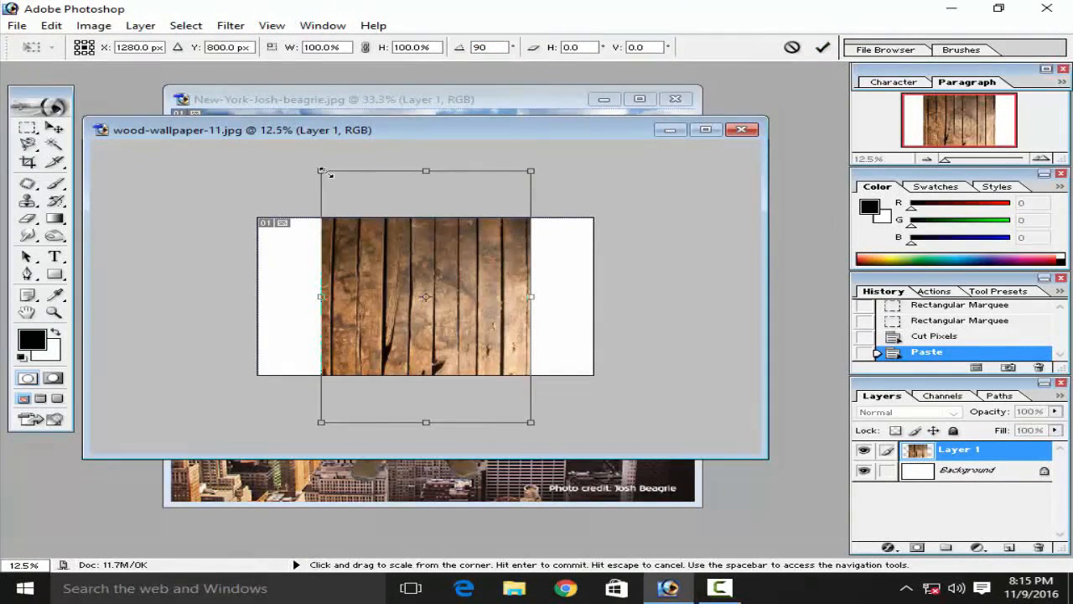
{"action": "left_click_drag", "start_coordinate": [322, 170], "coordinate": [369, 231]}
{"action": "left_click_drag", "start_coordinate": [398, 268], "coordinate": [286, 250]}
{"action": "left_click_drag", "start_coordinate": [258, 217], "coordinate": [290, 252]}
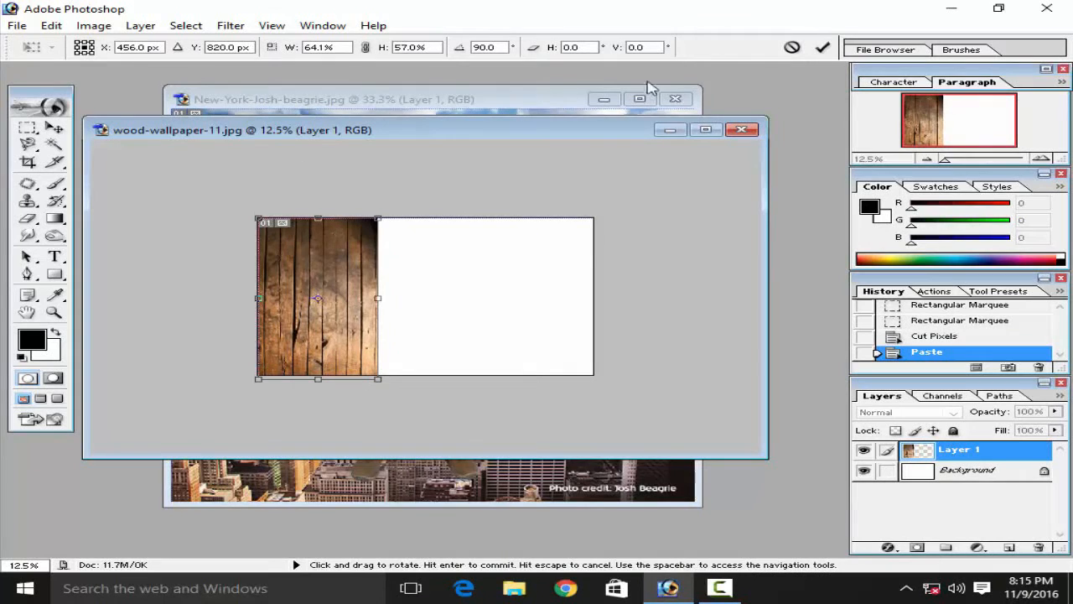
{"action": "left_click", "coordinate": [823, 47]}
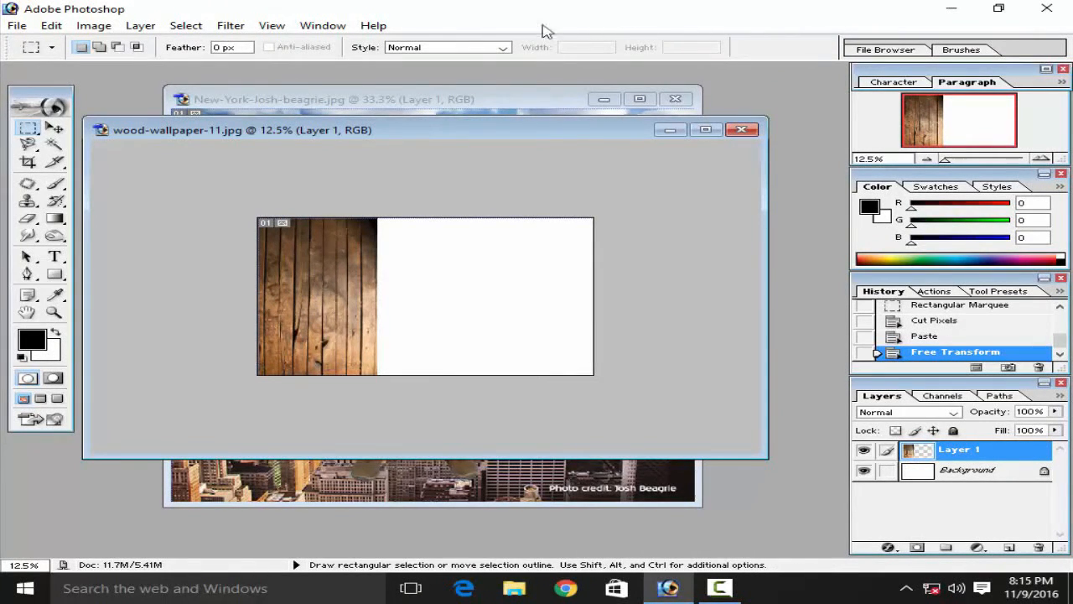
Step: Duplicate the wood strip directly beside the original and flip the copy horizontally
{"action": "left_click", "coordinate": [54, 128]}
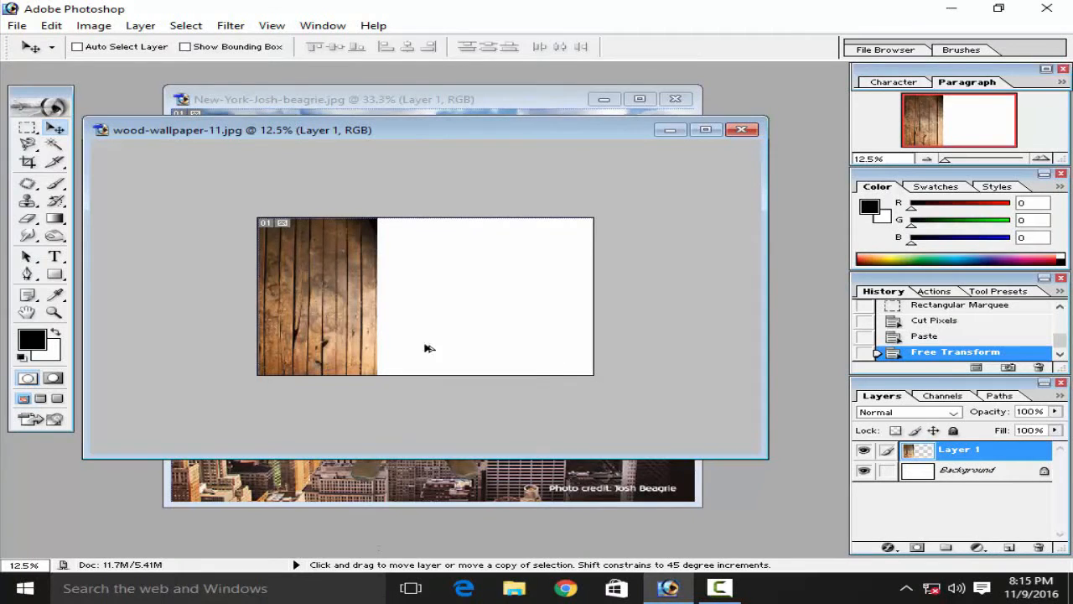
{"action": "left_click_drag", "start_coordinate": [305, 280], "coordinate": [419, 285]}
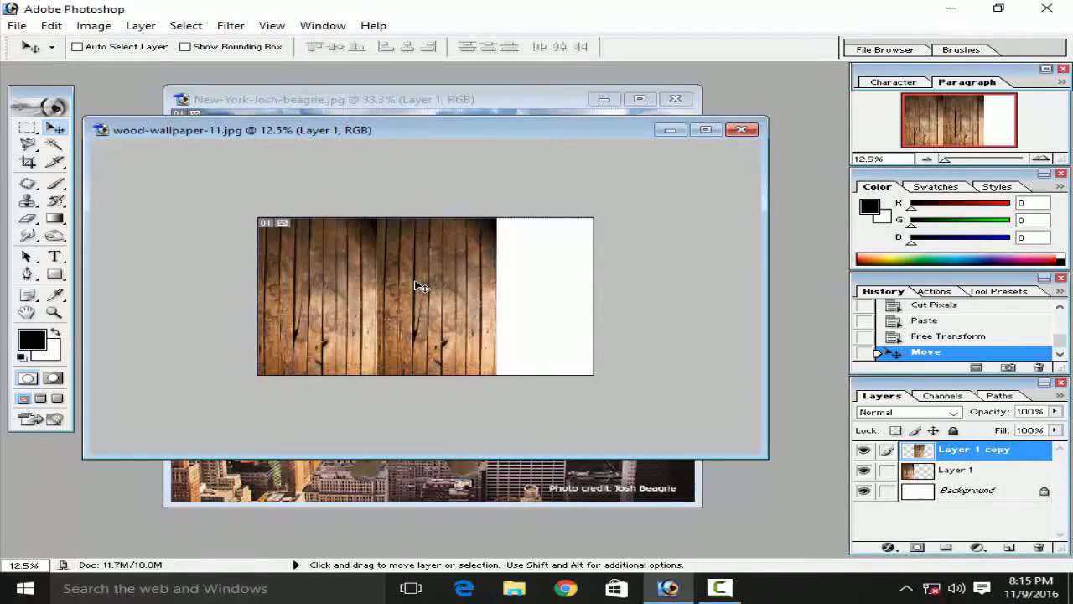
{"action": "key", "text": "ctrl+t"}
{"action": "right_click", "coordinate": [450, 259]}
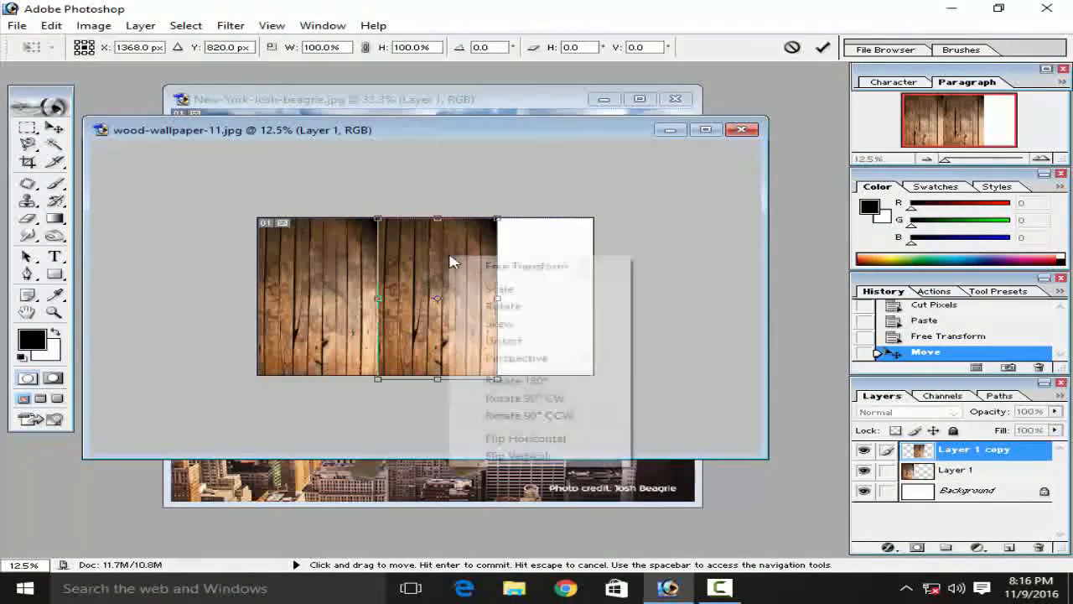
{"action": "left_click", "coordinate": [513, 446]}
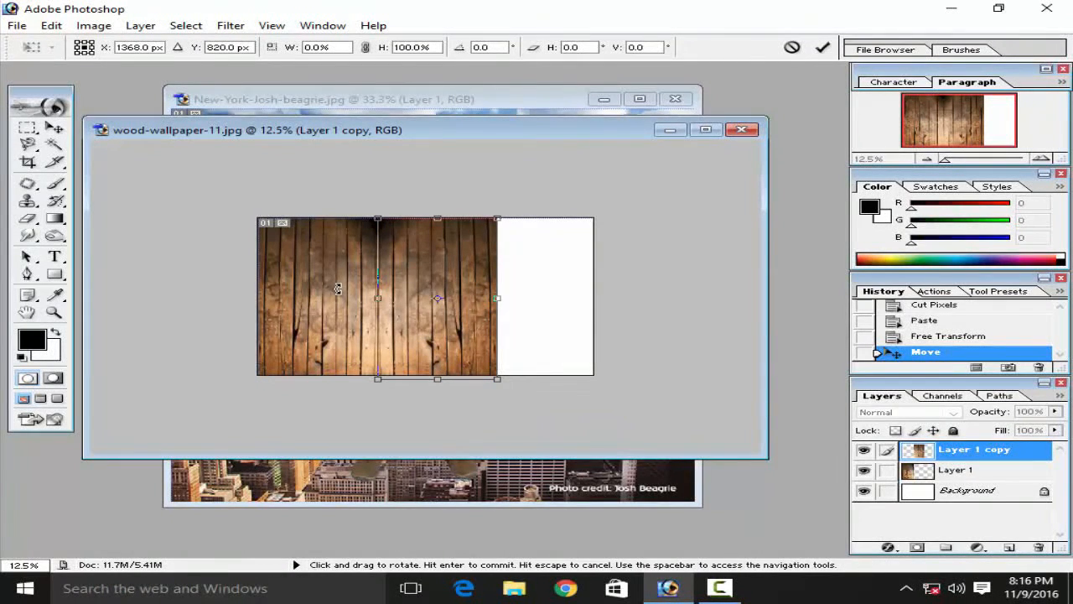
{"action": "left_click", "coordinate": [55, 128]}
{"action": "left_click", "coordinate": [518, 231]}
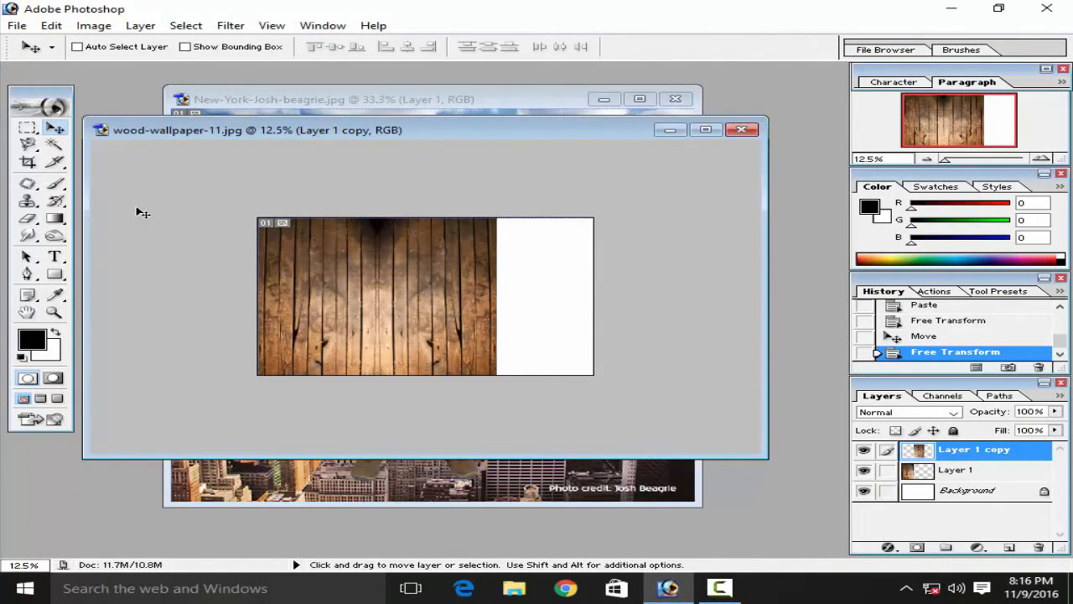
Step: Overlap the mirrored strip slightly with the original and cover the remaining white area with another copy, repeating the last transform on it
{"action": "left_click_drag", "start_coordinate": [405, 279], "coordinate": [366, 279]}
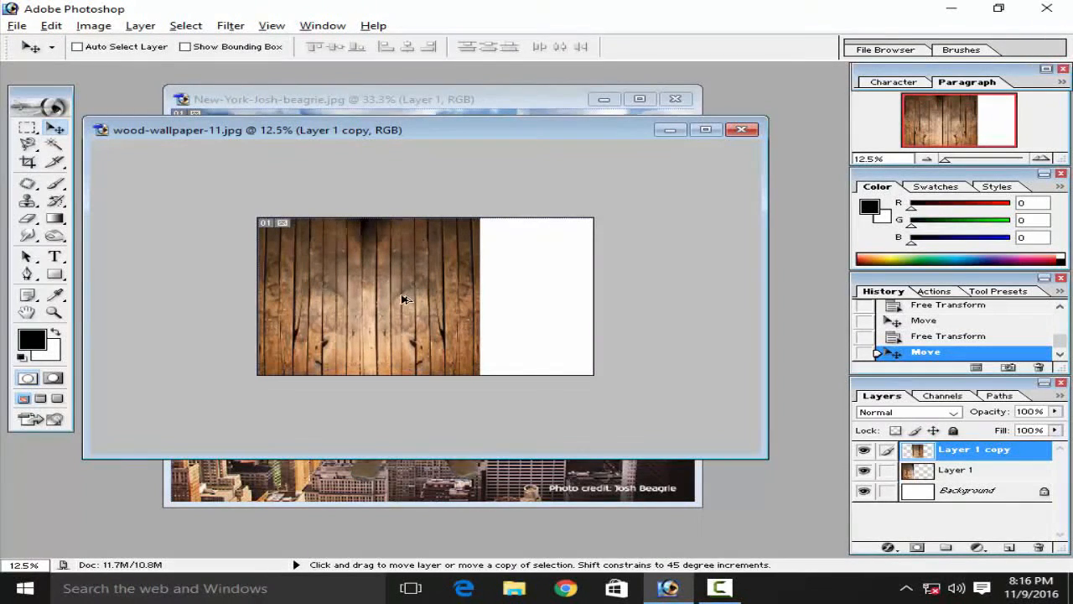
{"action": "left_click_drag", "start_coordinate": [424, 301], "coordinate": [527, 303]}
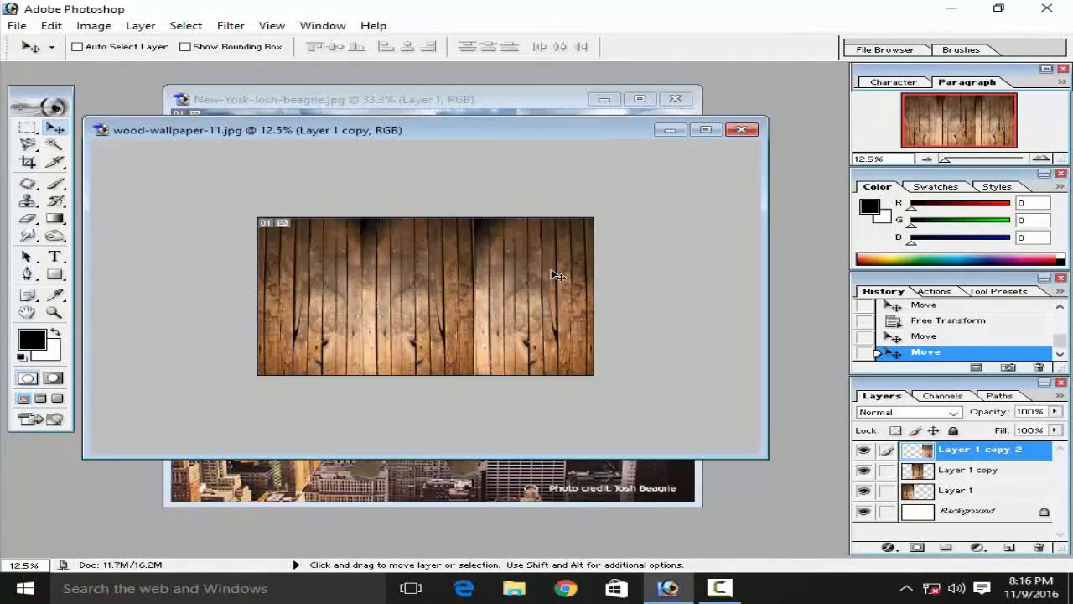
{"action": "key", "text": "ctrl+shift+t"}
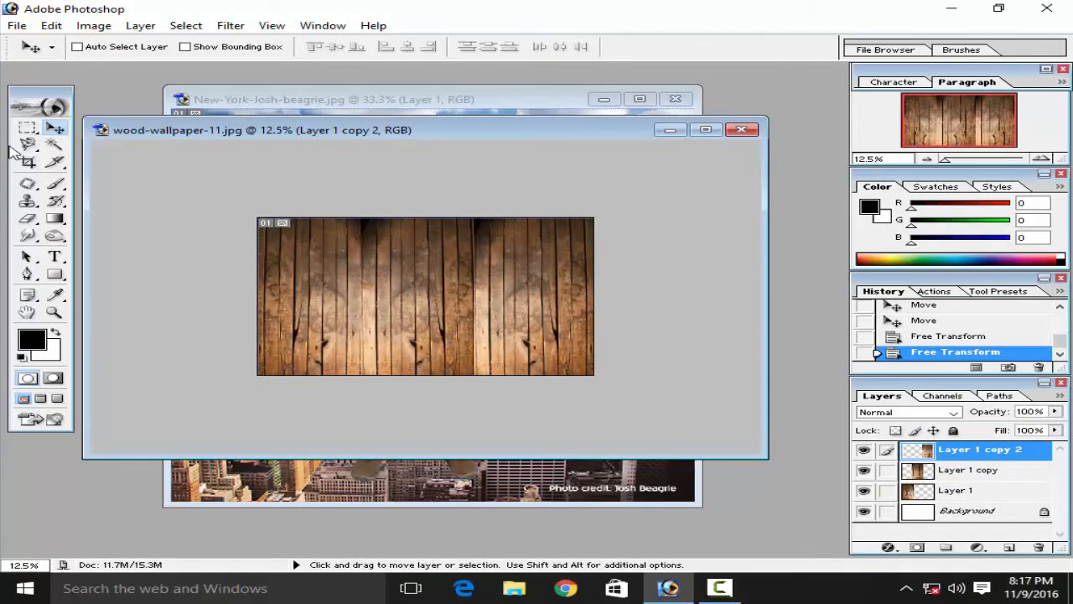
Step: Add a new layer above the wood strips and merge the visible planks onto it with Apply Image
{"action": "left_click", "coordinate": [1011, 547]}
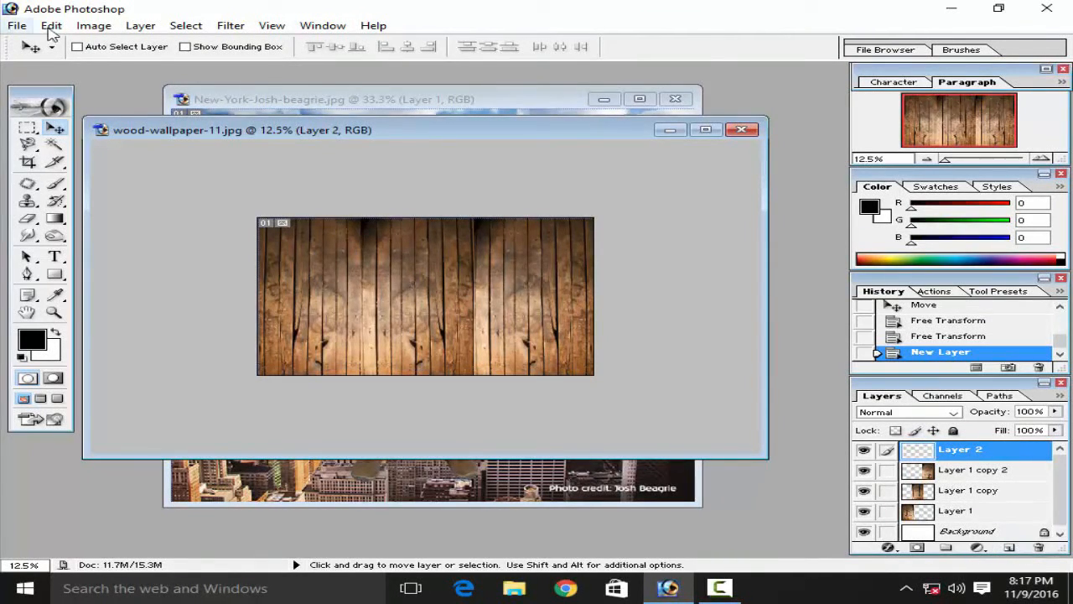
{"action": "left_click", "coordinate": [91, 26]}
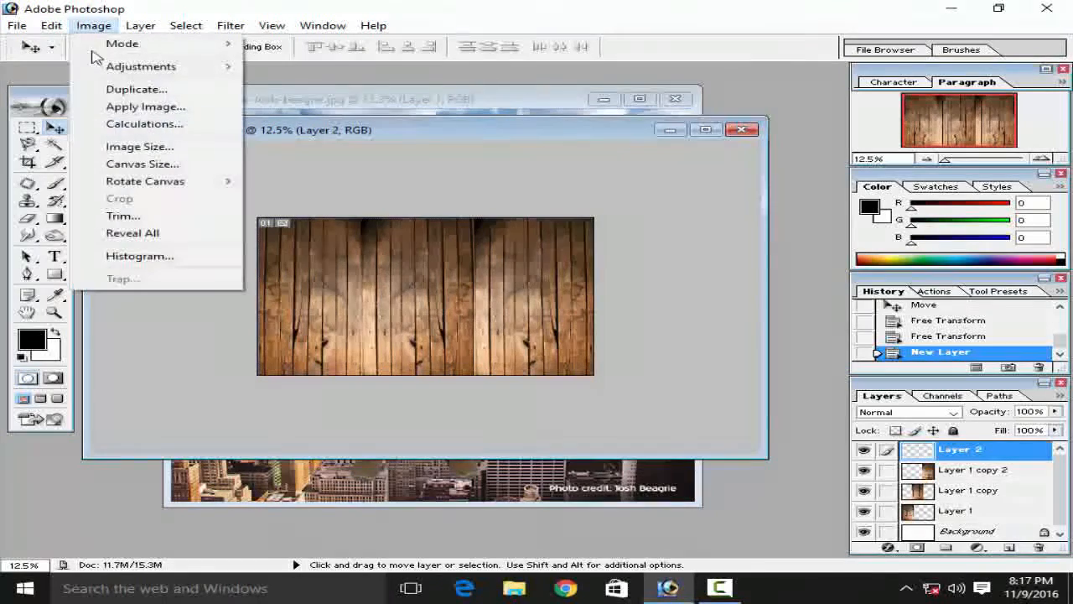
{"action": "left_click", "coordinate": [147, 107]}
{"action": "left_click", "coordinate": [708, 213]}
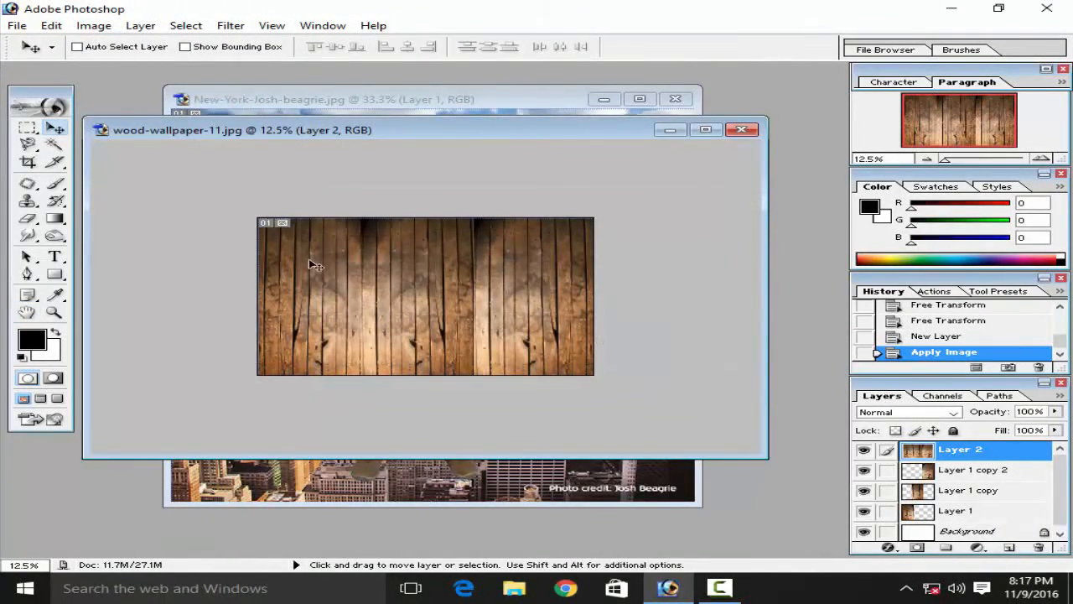
Step: Copy the merged wood layer into the New York skyline document and close wood-wallpaper-11.jpg without saving
{"action": "left_click_drag", "start_coordinate": [444, 136], "coordinate": [462, 285]}
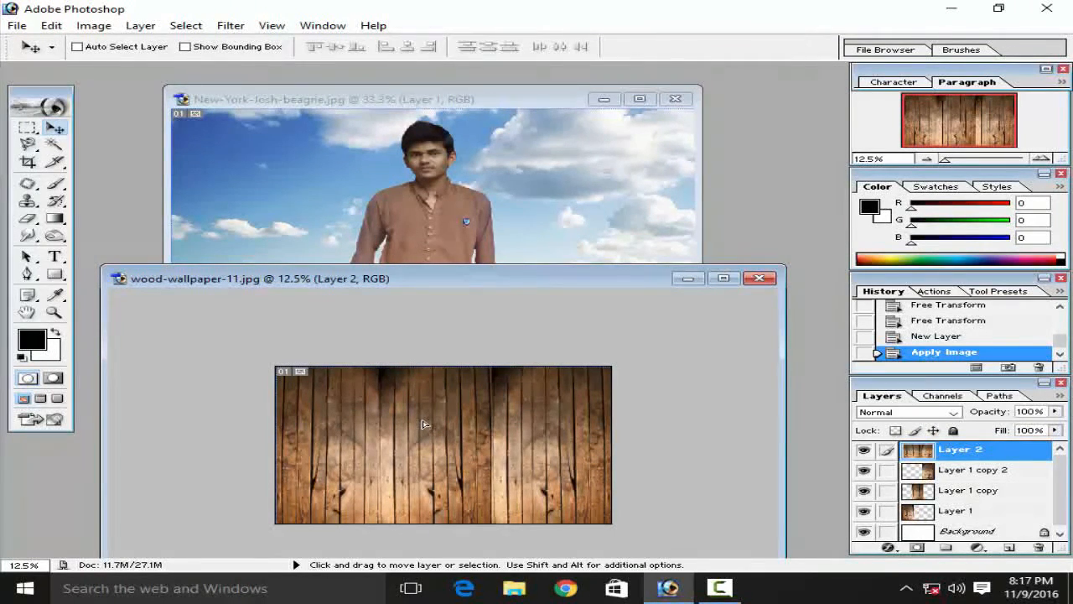
{"action": "left_click_drag", "start_coordinate": [424, 421], "coordinate": [424, 153]}
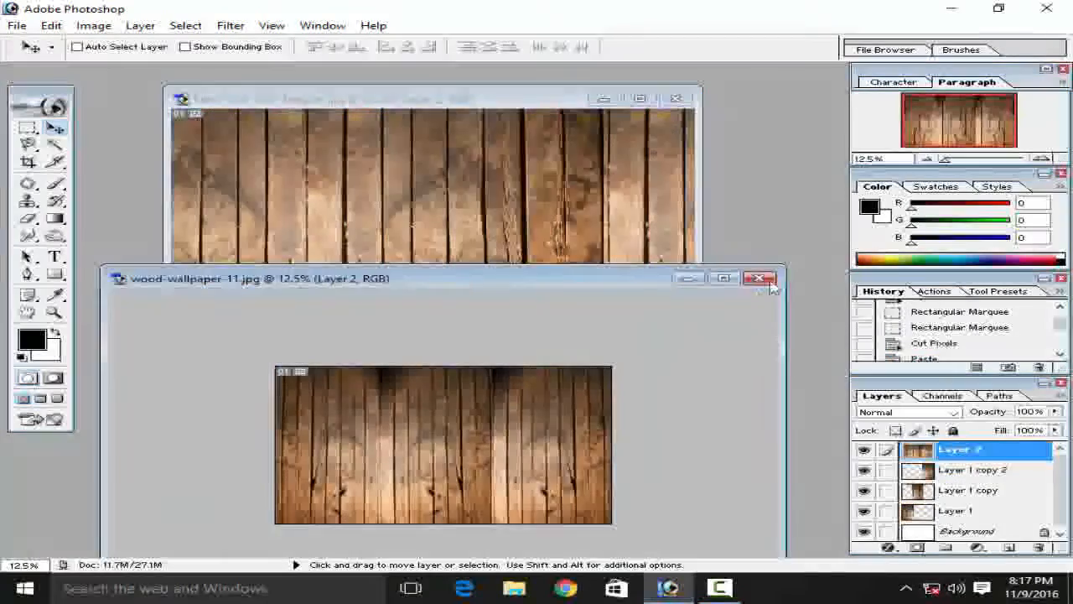
{"action": "left_click", "coordinate": [759, 279]}
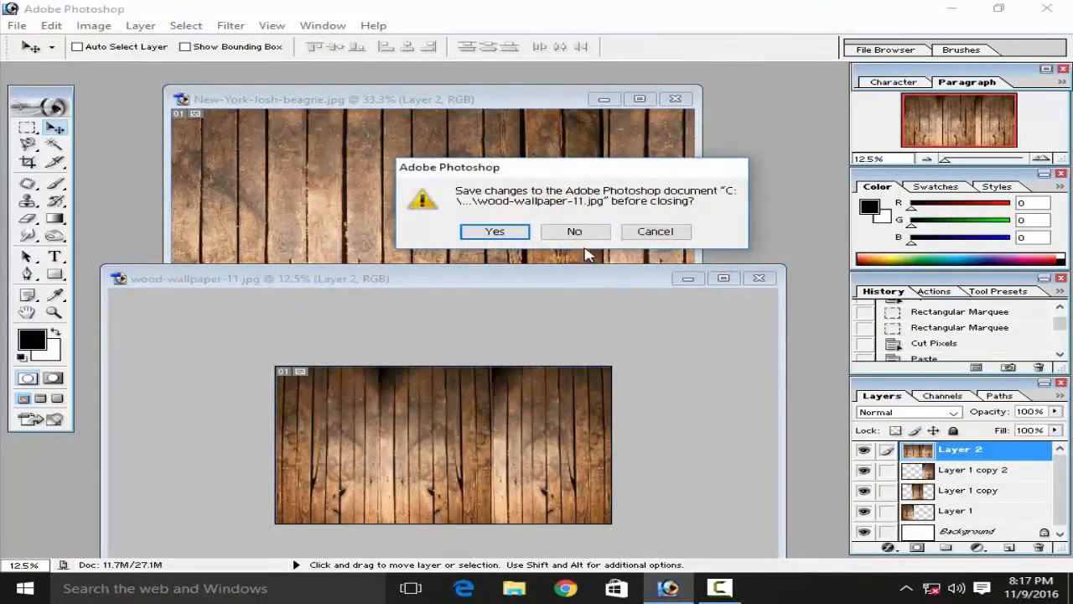
{"action": "left_click", "coordinate": [573, 295]}
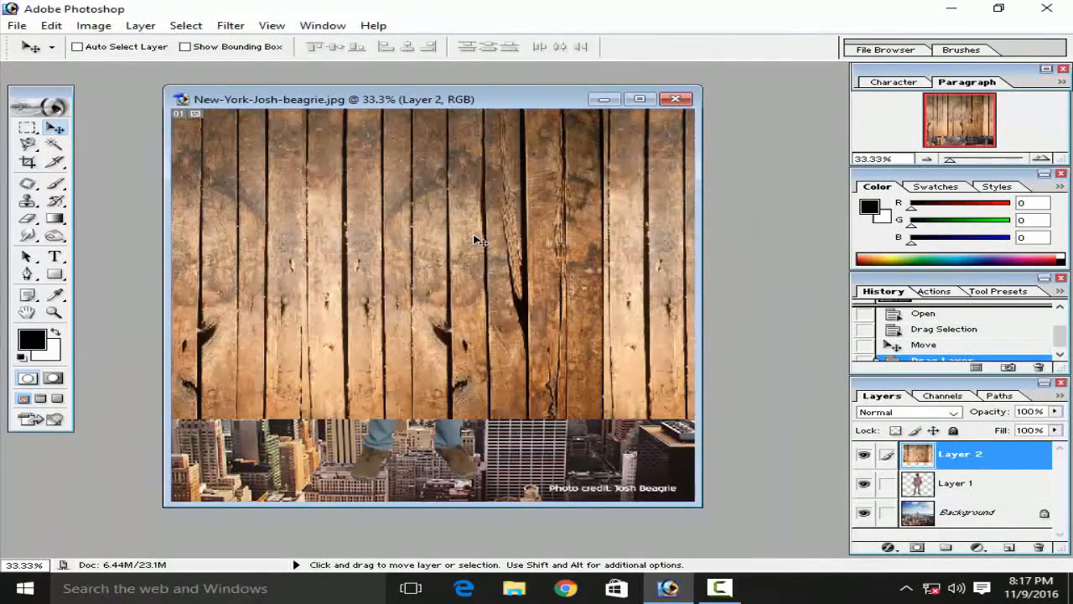
Step: Shrink the wood layer proportionally to about 32.8% with Free Transform and fit it into the image's lower-left corner
{"action": "left_click_drag", "start_coordinate": [480, 242], "coordinate": [486, 298]}
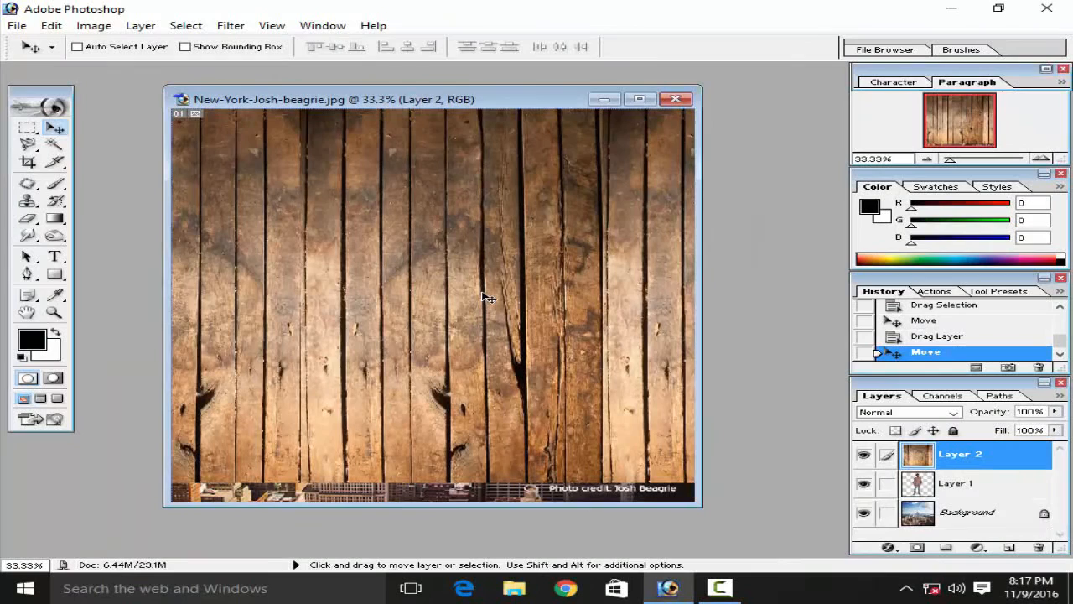
{"action": "key", "text": "ctrl+minus"}
{"action": "key", "text": "ctrl+minus"}
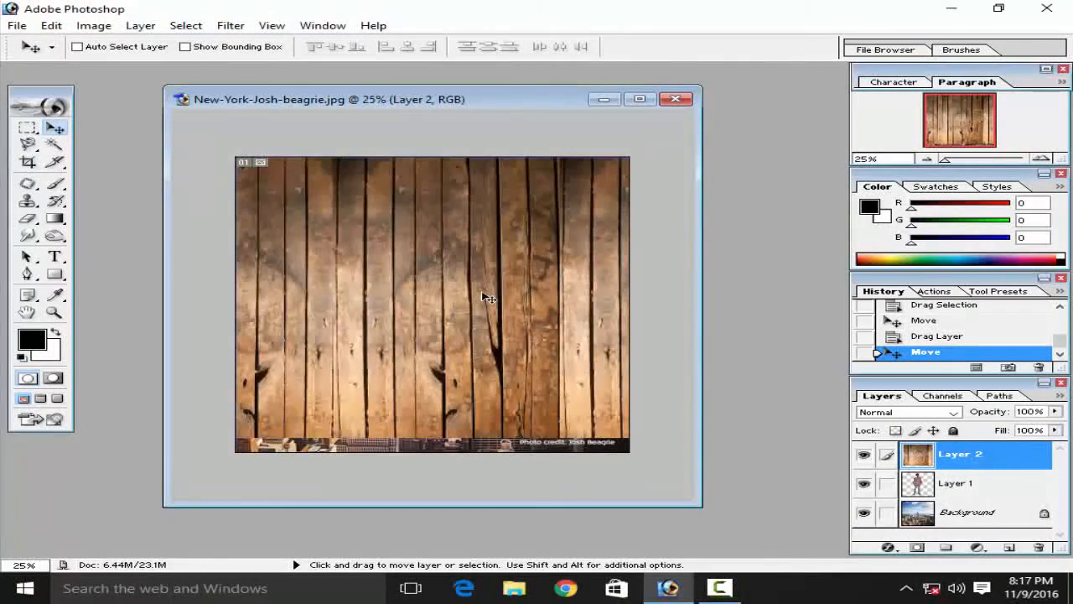
{"action": "key", "text": "ctrl+t"}
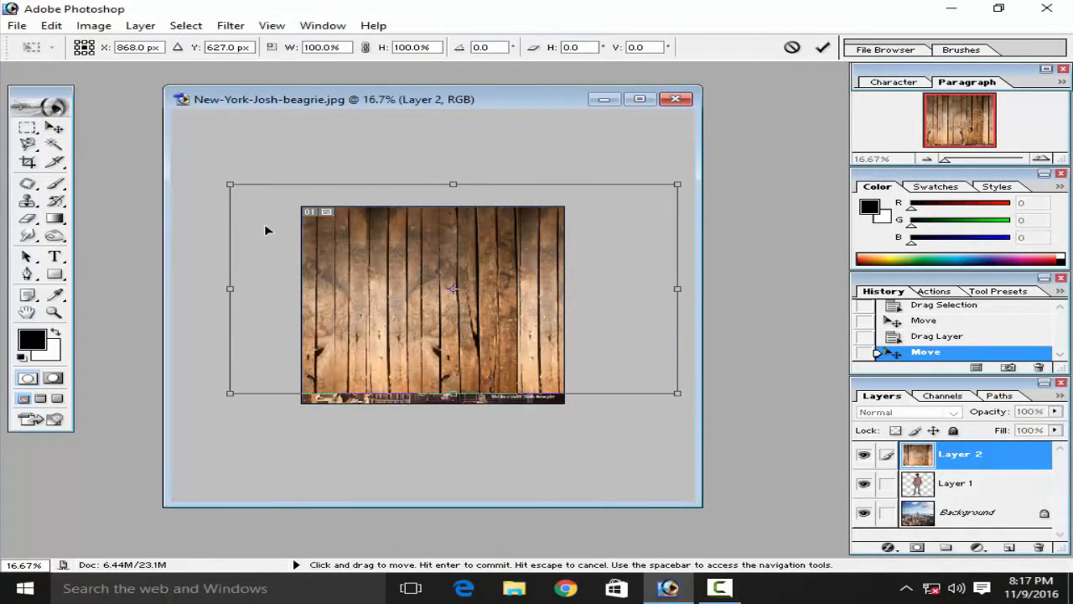
{"action": "left_click_drag", "start_coordinate": [225, 181], "coordinate": [457, 327]}
{"action": "left_click_drag", "start_coordinate": [497, 367], "coordinate": [342, 375]}
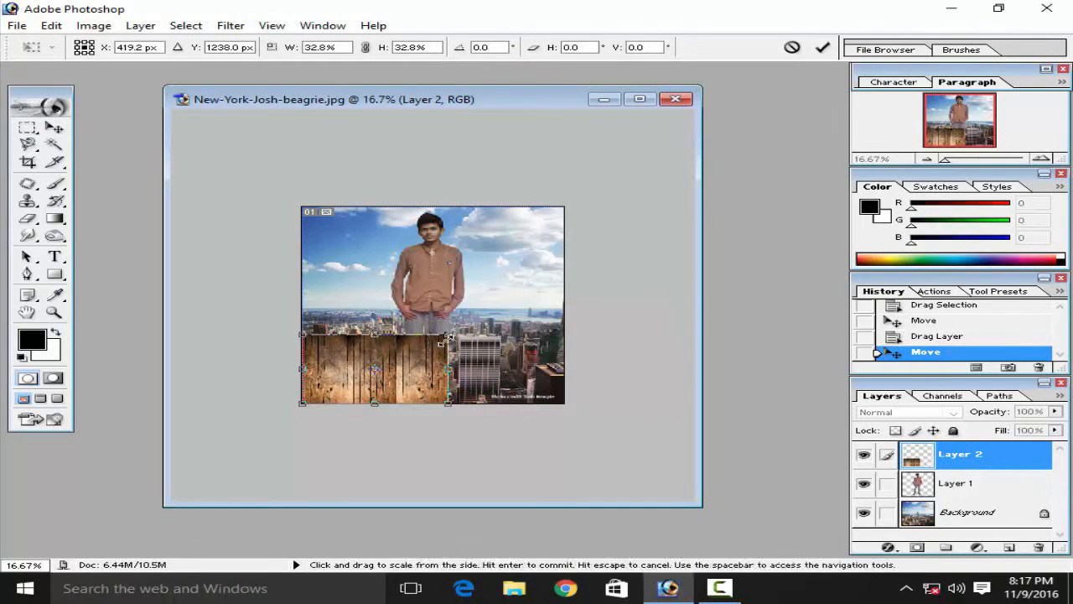
Step: Scale the wood layer proportionally to about 58.5% so it spans the image width along the lower edge, and apply the transform
{"action": "left_click_drag", "start_coordinate": [450, 333], "coordinate": [587, 306]}
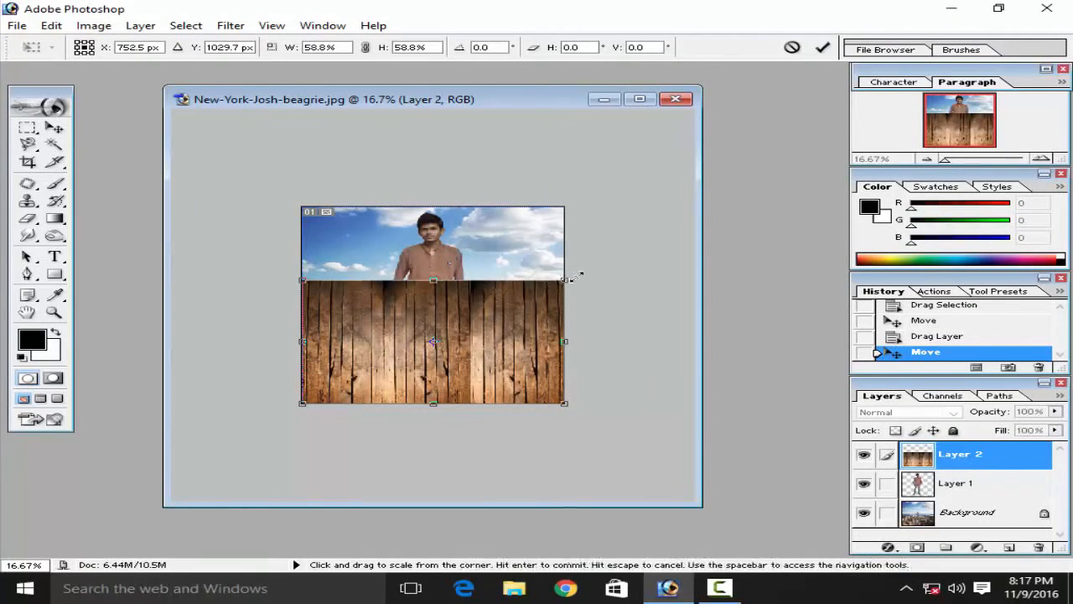
{"action": "mouse_move", "coordinate": [554, 286]}
{"action": "left_mouse_down"}
{"action": "mouse_move", "coordinate": [494, 323]}
{"action": "mouse_move", "coordinate": [448, 316]}
{"action": "mouse_move", "coordinate": [518, 280]}
{"action": "mouse_move", "coordinate": [561, 311]}
{"action": "mouse_move", "coordinate": [485, 315]}
{"action": "mouse_move", "coordinate": [576, 273]}
{"action": "mouse_move", "coordinate": [567, 279]}
{"action": "left_mouse_up"}
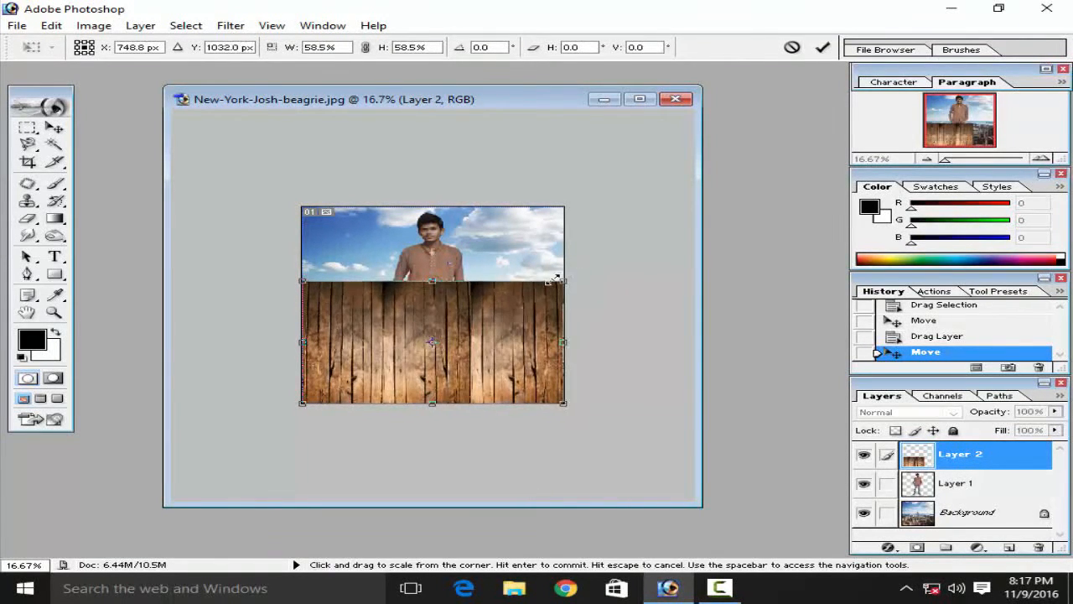
{"action": "left_click_drag", "start_coordinate": [461, 279], "coordinate": [469, 262]}
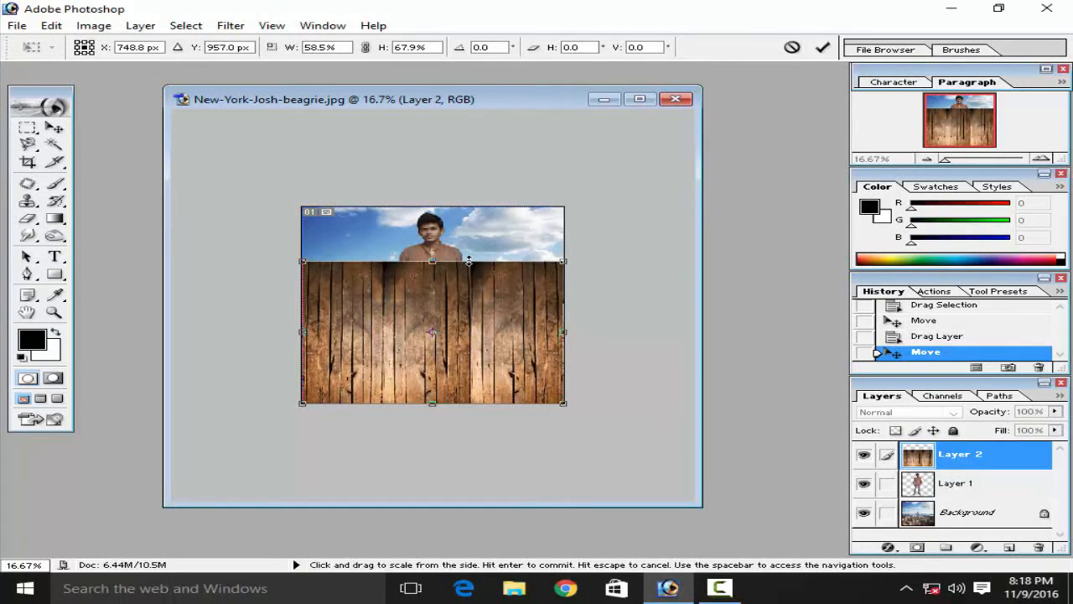
{"action": "key", "text": "ctrl+z"}
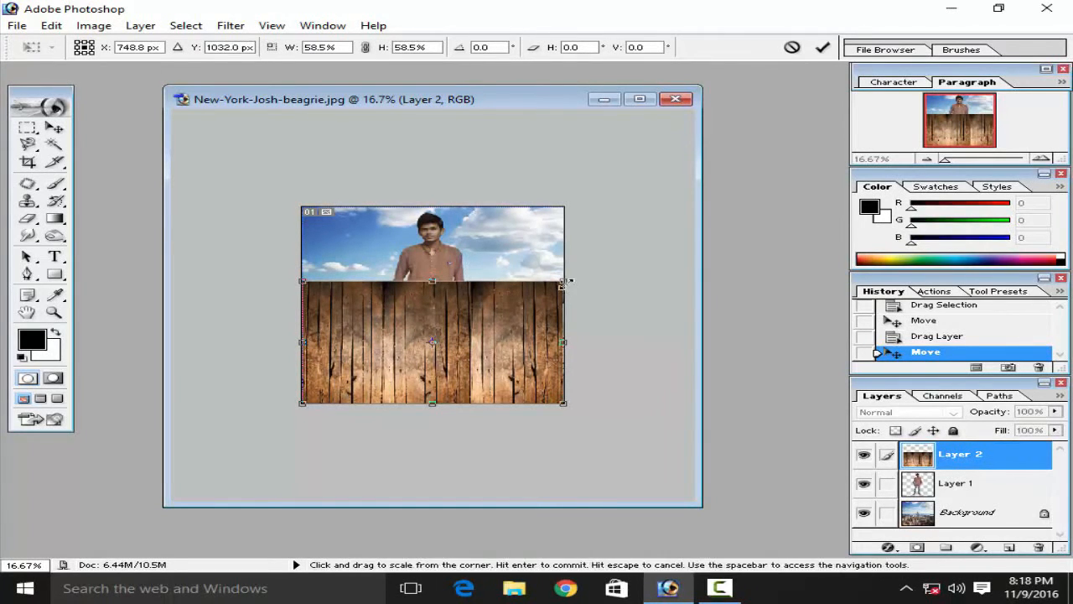
{"action": "left_click_drag", "start_coordinate": [567, 275], "coordinate": [563, 281]}
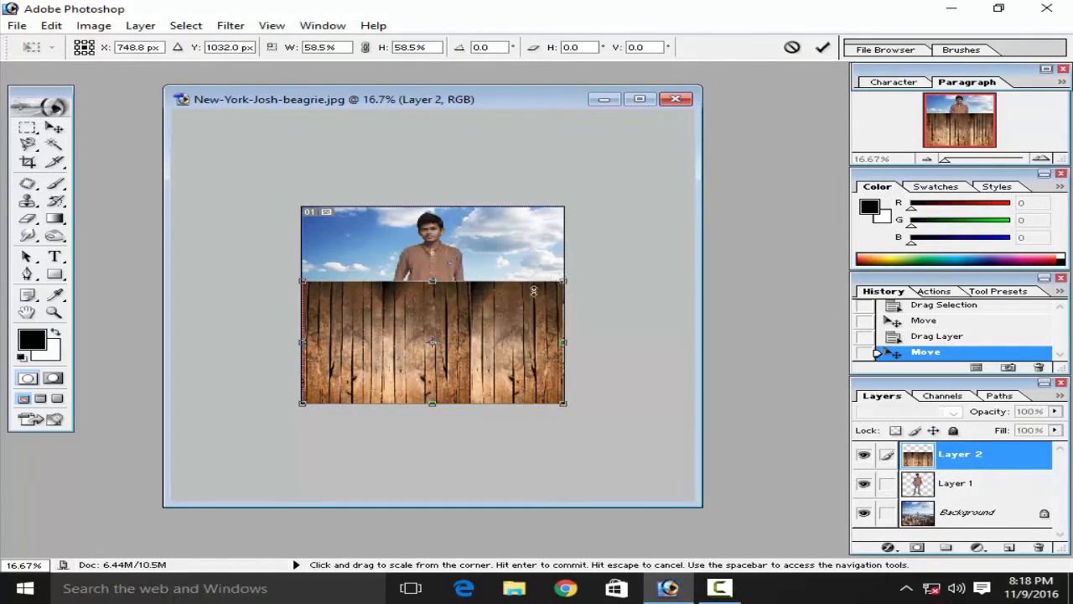
{"action": "left_click", "coordinate": [823, 46]}
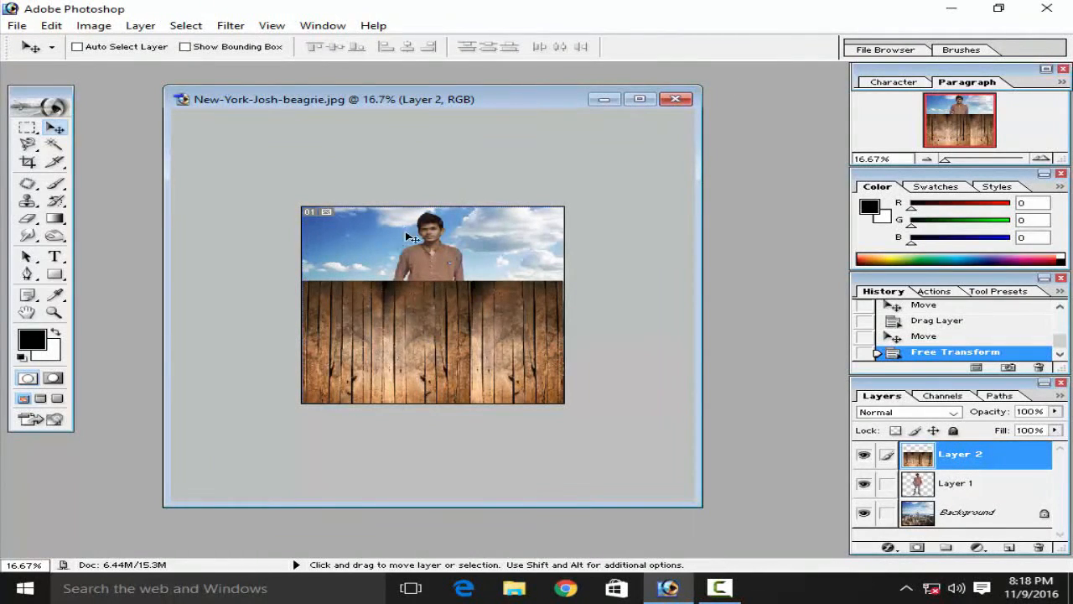
Step: Rename the layer with the cut-out man to the man's first name
{"action": "key", "text": "ctrl+plus"}
{"action": "key", "text": "ctrl+plus"}
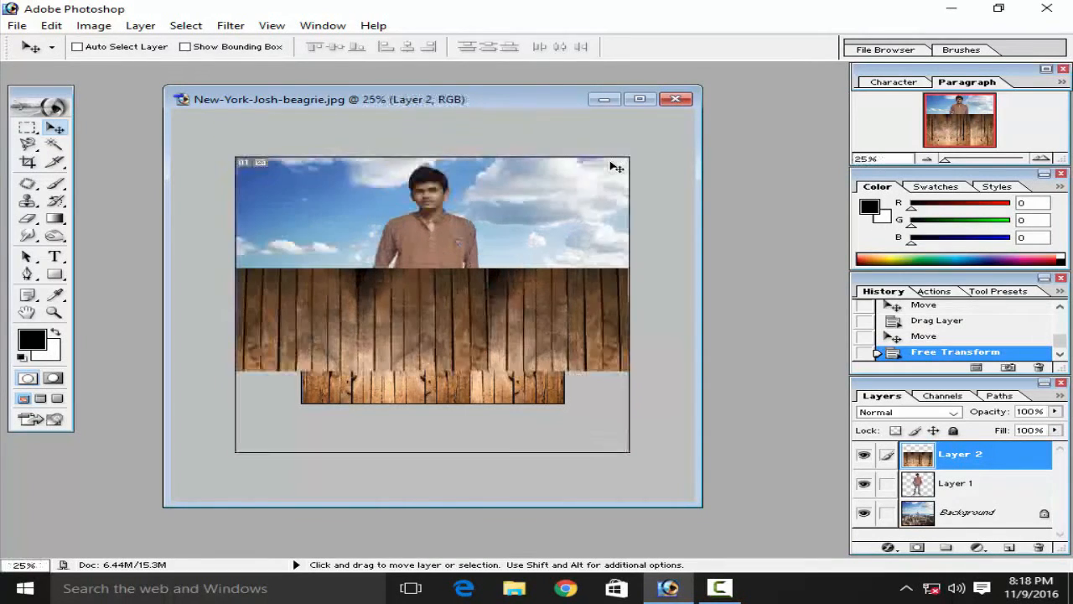
{"action": "key", "text": "ctrl+minus"}
{"action": "key", "text": "ctrl+minus"}
{"action": "key", "text": "ctrl+minus"}
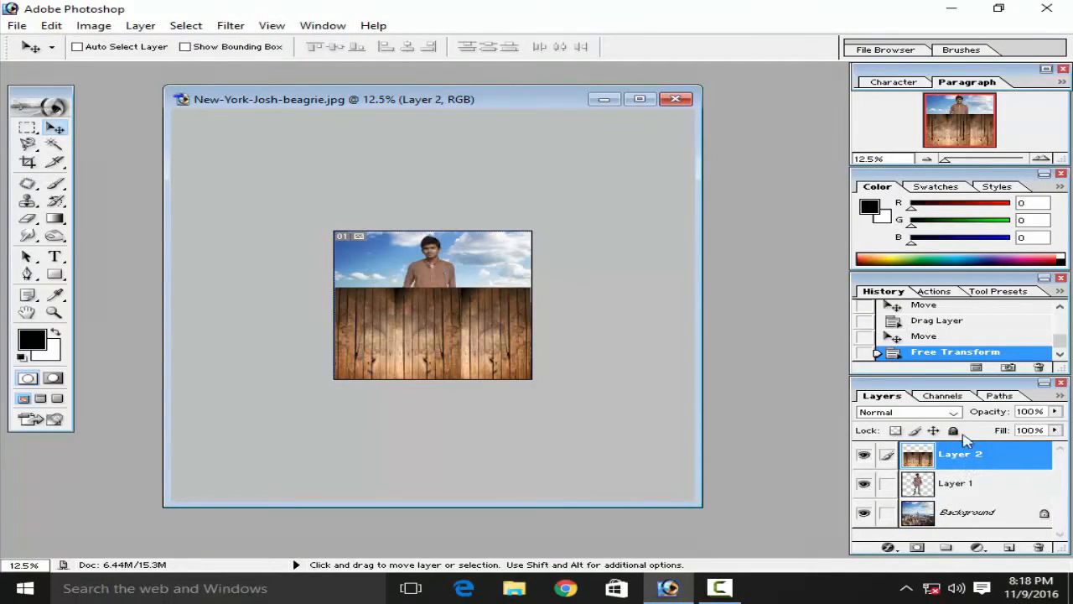
{"action": "left_click", "coordinate": [963, 486]}
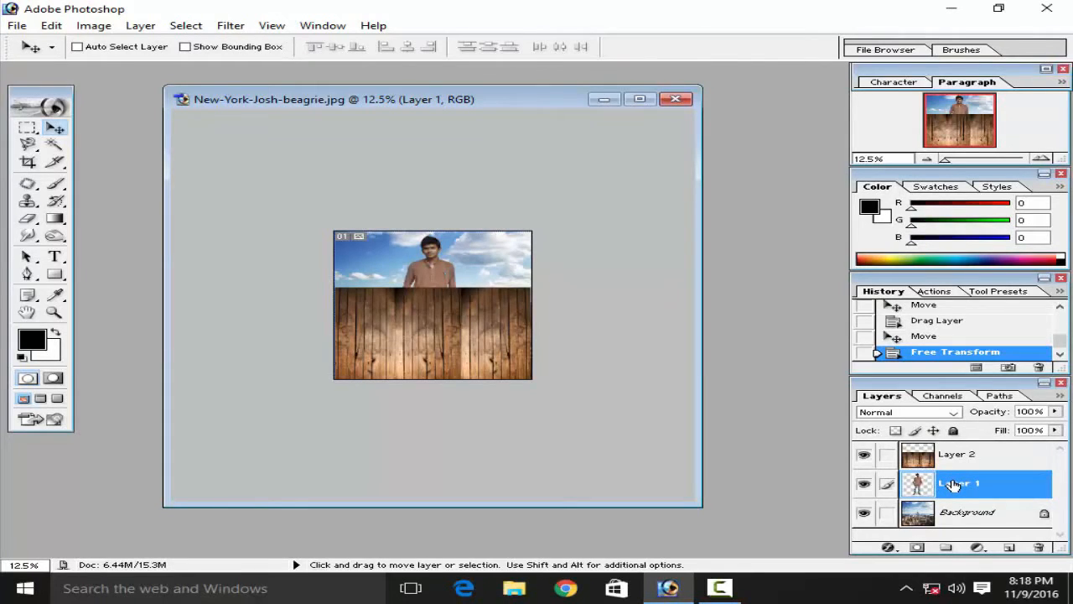
{"action": "double_click", "coordinate": [954, 484]}
{"action": "key", "text": "BackSpace"}
{"action": "key", "text": "Return"}
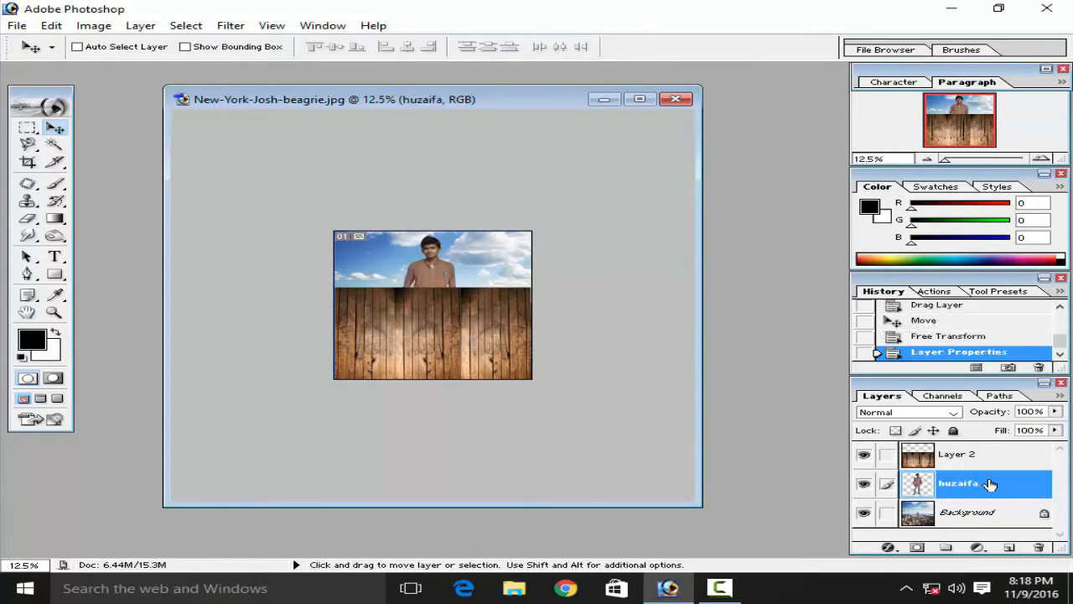
Step: Rename the plank layer as wood
{"action": "double_click", "coordinate": [955, 454]}
{"action": "key", "text": "BackSpace"}
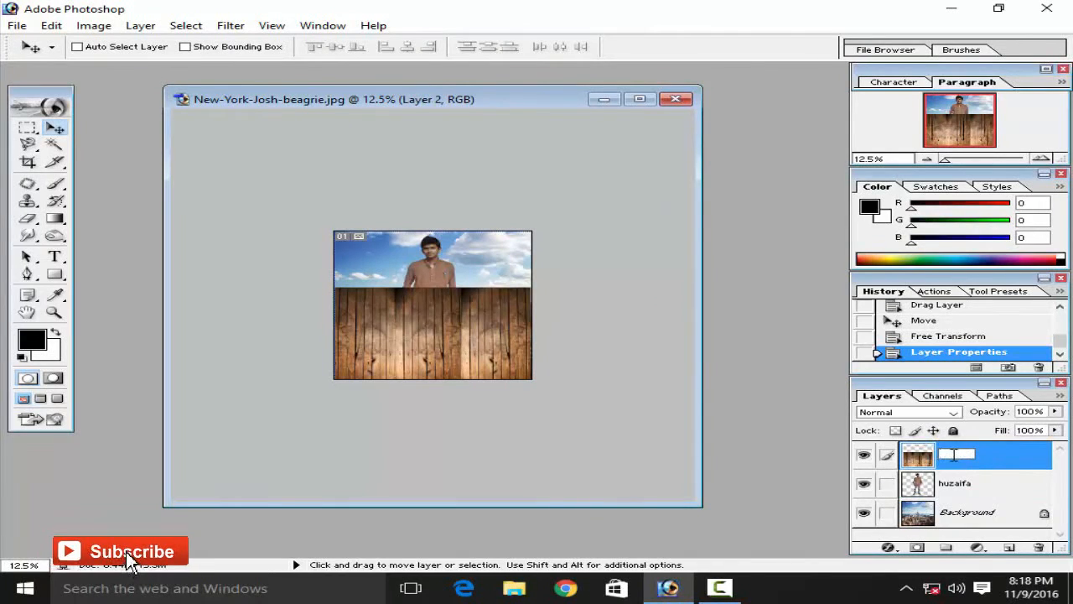
{"action": "type", "text": "wood"}
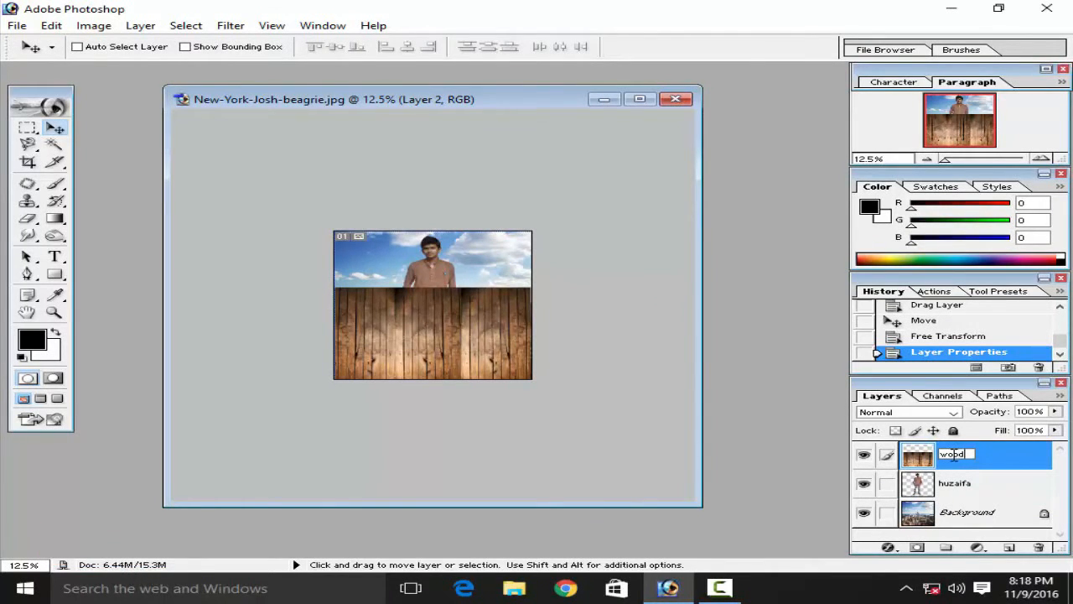
{"action": "key", "text": "Return"}
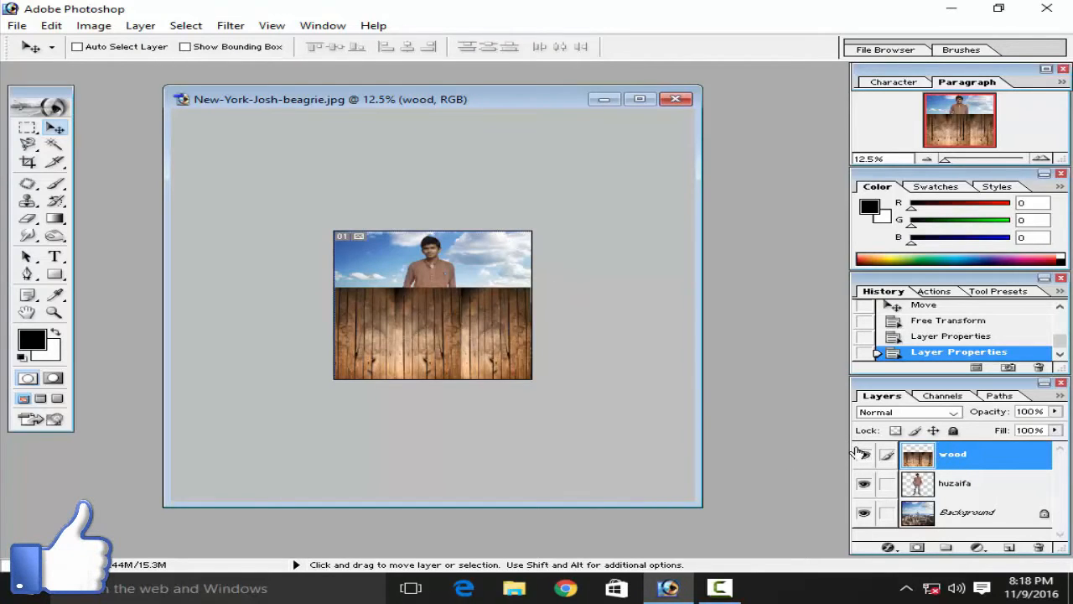
Step: Try a Perspective transform on the wood layer, widening its lower edge to about 277.9% and moving it down to form a floor
{"action": "key", "text": "ctrl+t"}
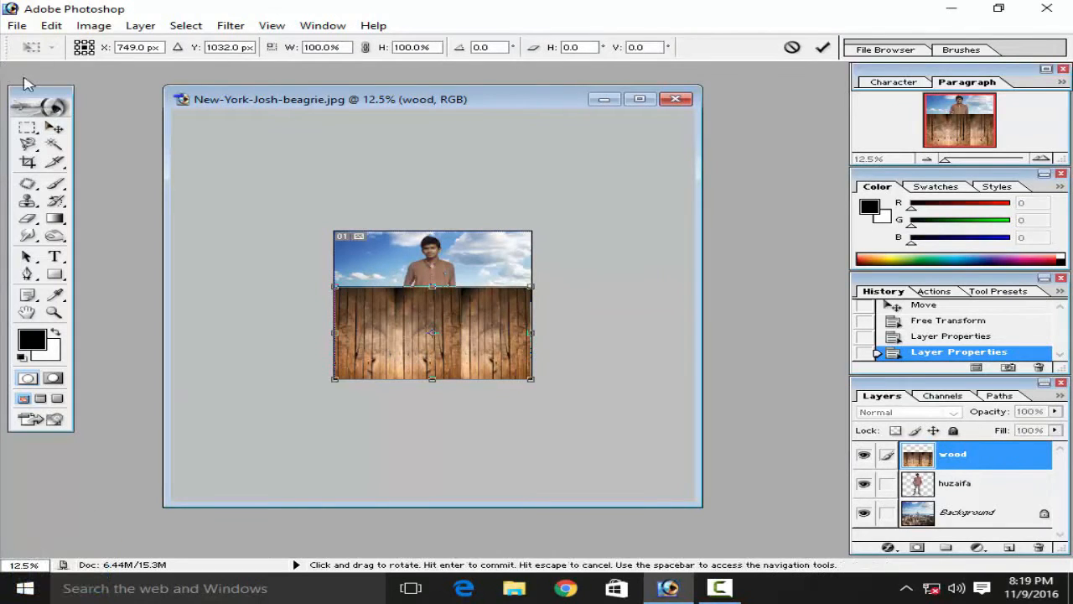
{"action": "left_click", "coordinate": [50, 26]}
{"action": "left_click", "coordinate": [508, 435]}
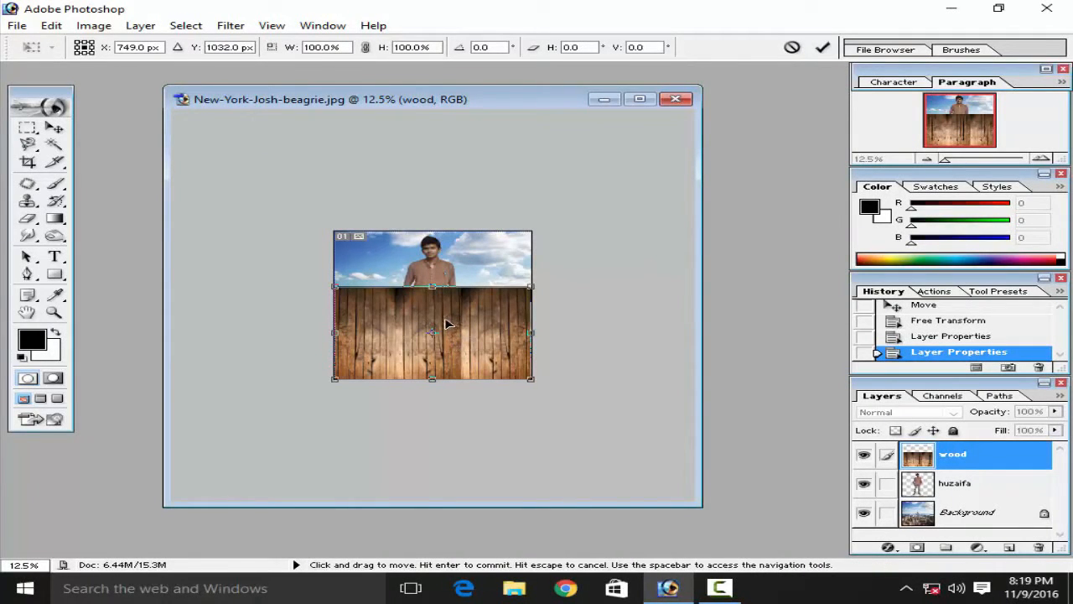
{"action": "right_click", "coordinate": [446, 324]}
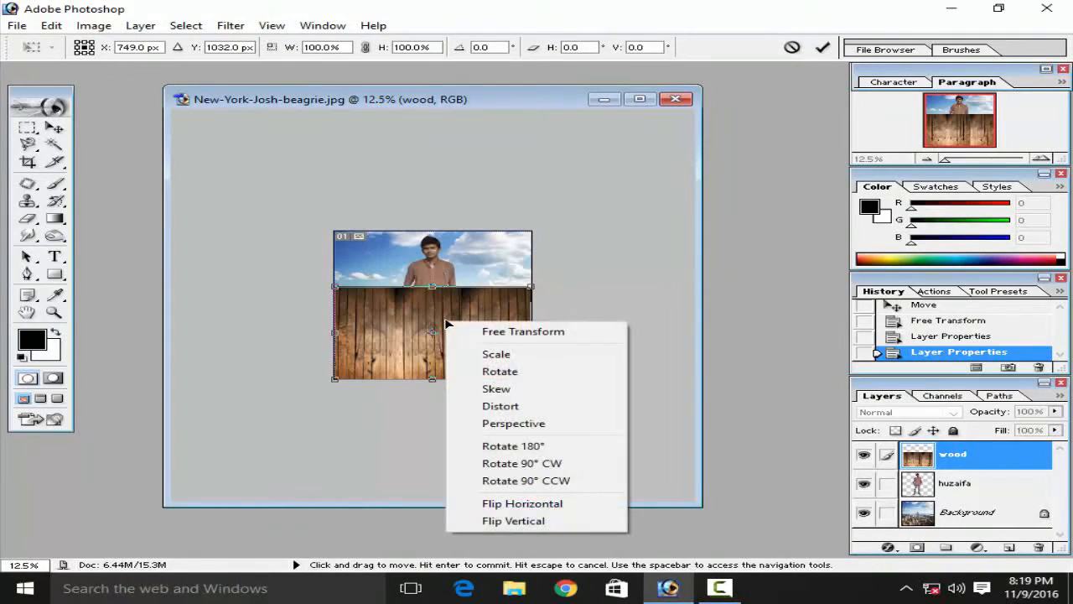
{"action": "left_click", "coordinate": [541, 428]}
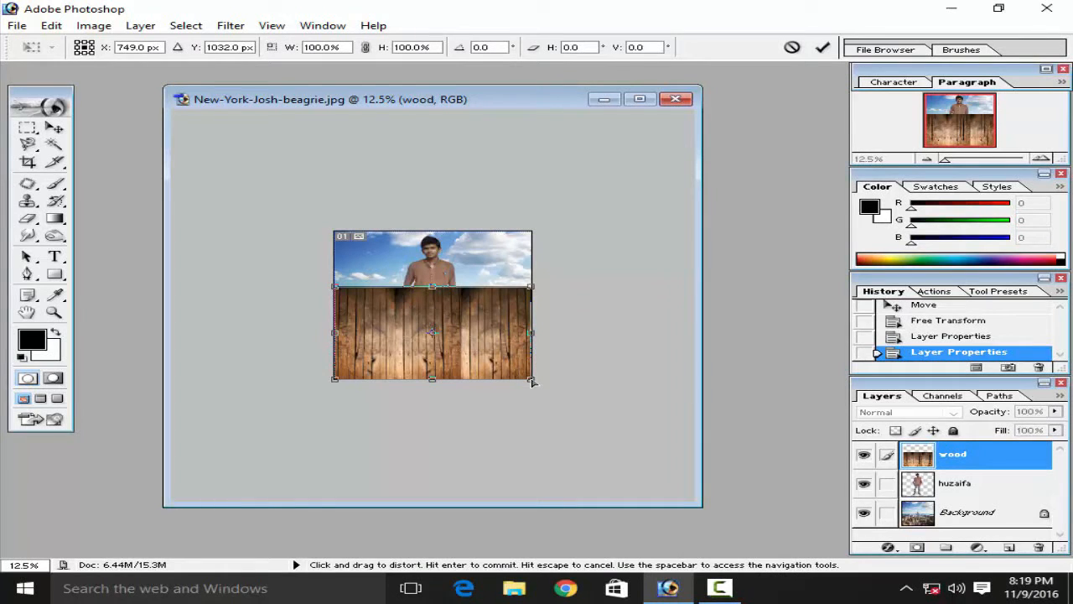
{"action": "left_click_drag", "start_coordinate": [533, 390], "coordinate": [710, 304]}
{"action": "left_click_drag", "start_coordinate": [694, 372], "coordinate": [707, 304]}
{"action": "left_click_drag", "start_coordinate": [479, 316], "coordinate": [476, 357]}
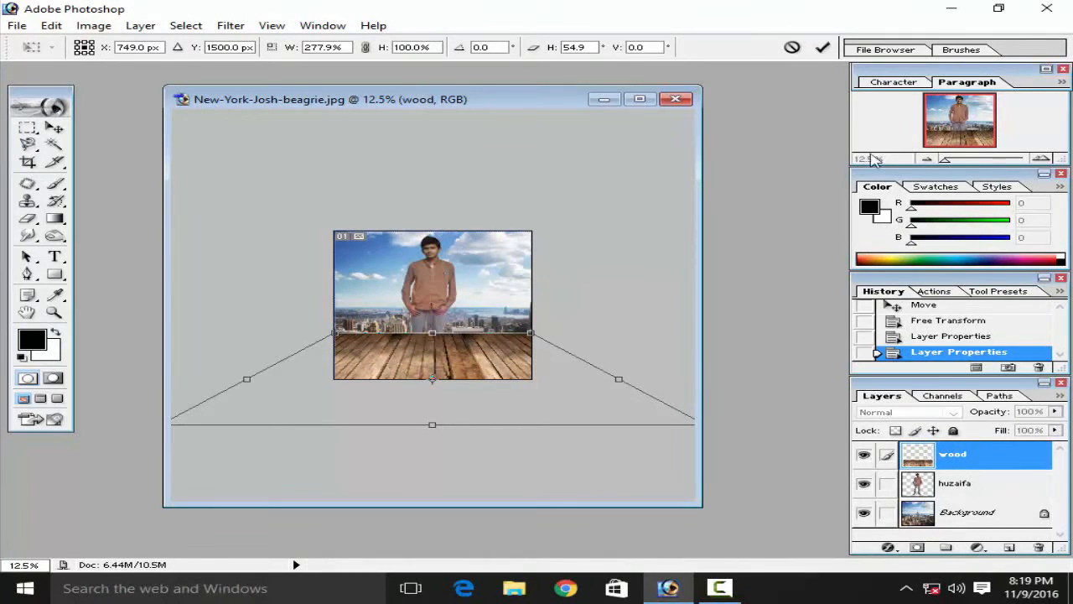
{"action": "left_click", "coordinate": [822, 48]}
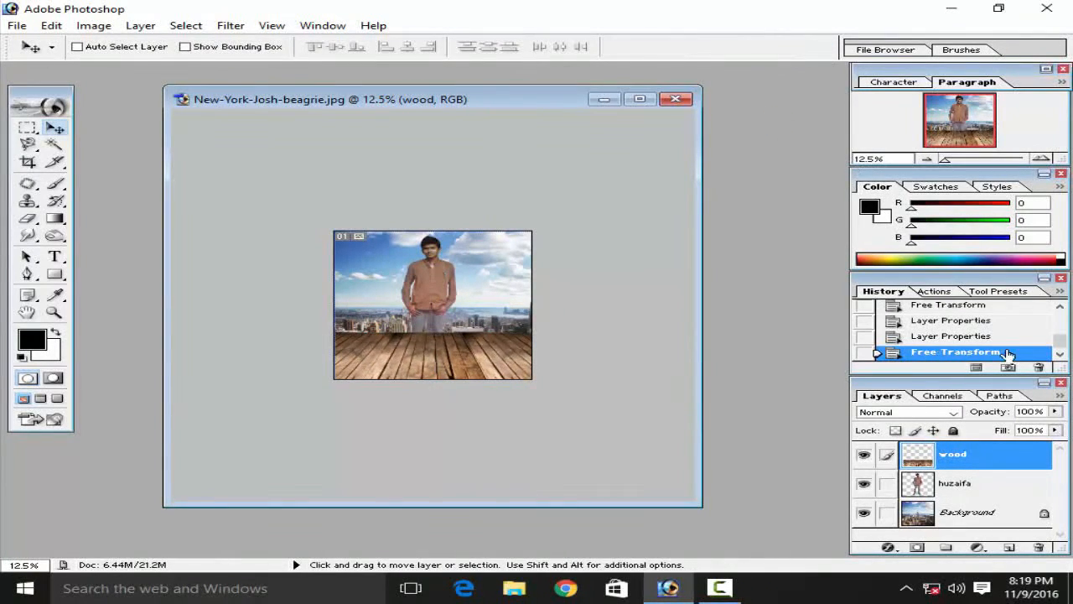
Step: Step back through the history to undo the perspective transform of the wood layer, keeping both layer renames
{"action": "left_click", "coordinate": [980, 324]}
{"action": "left_click", "coordinate": [978, 307]}
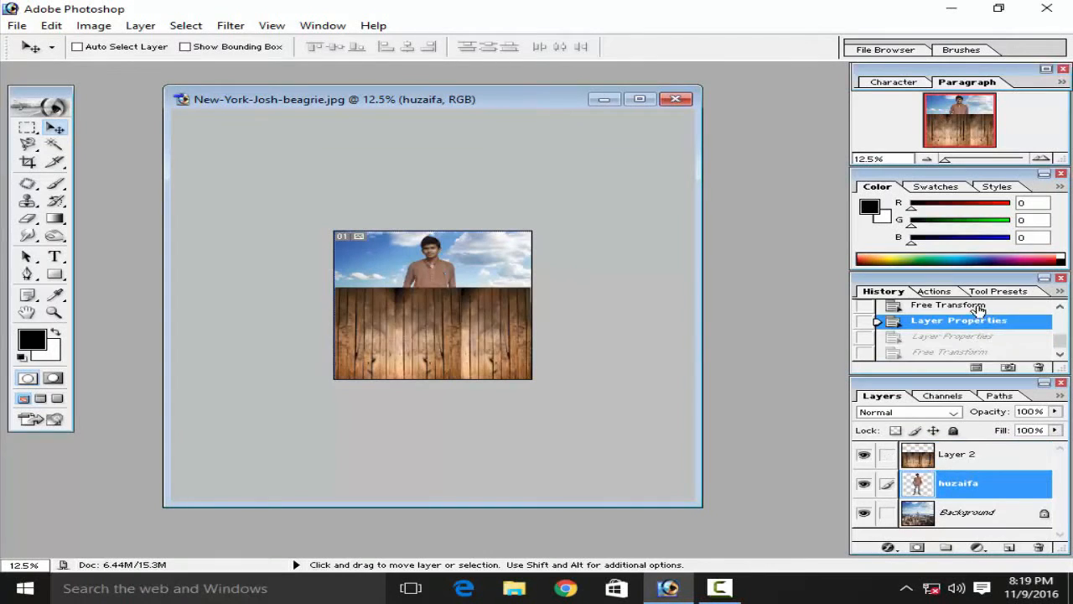
{"action": "left_click", "coordinate": [977, 492]}
{"action": "left_click", "coordinate": [956, 322]}
{"action": "left_click", "coordinate": [955, 339]}
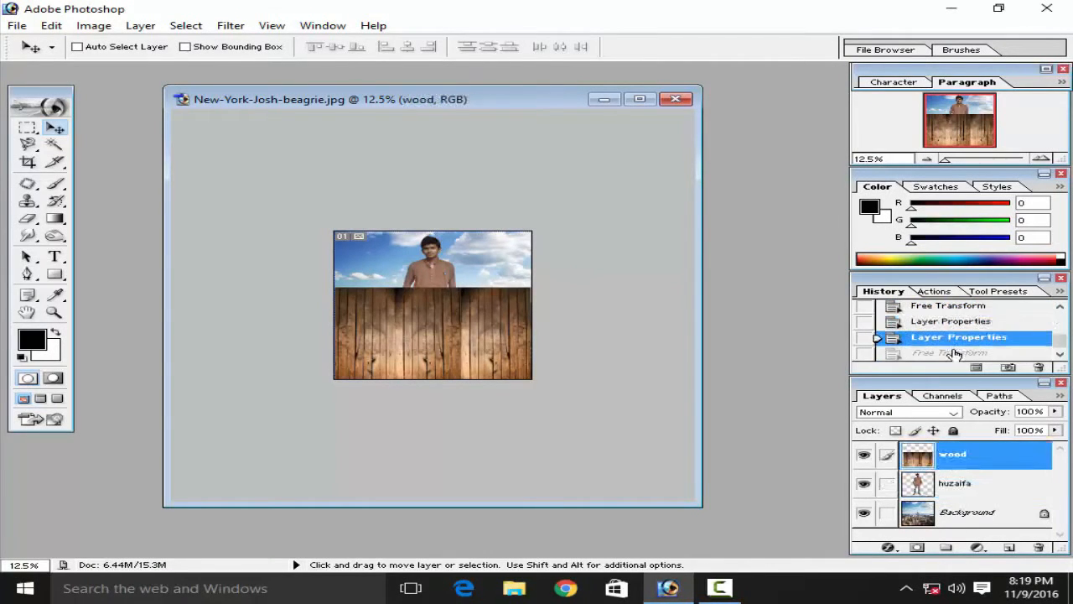
{"action": "left_click", "coordinate": [954, 353]}
{"action": "left_click", "coordinate": [958, 339]}
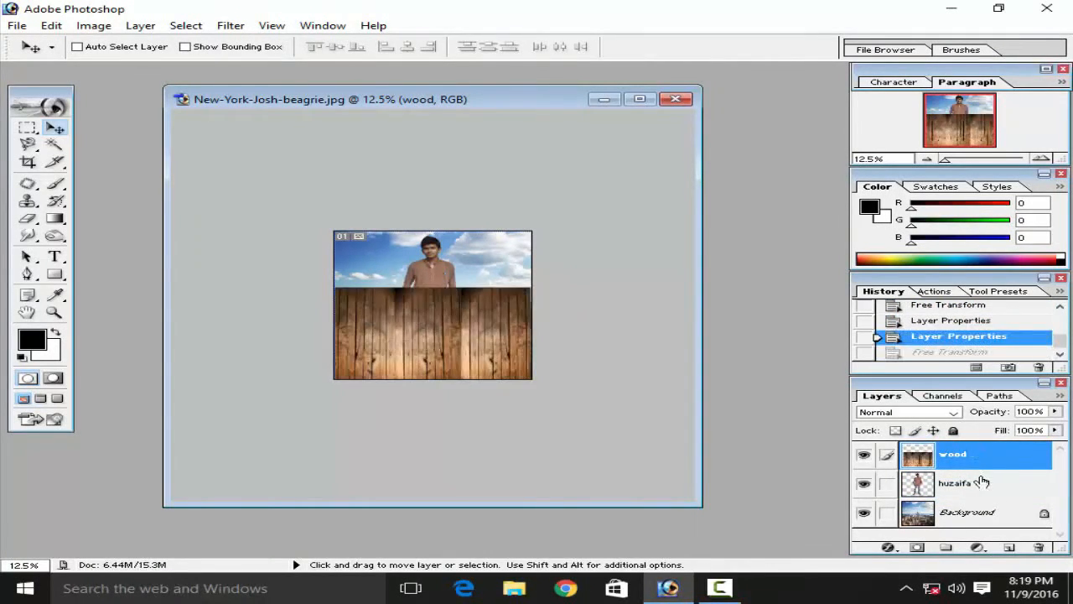
Step: Place the wood layer below the man's layer, widen its lower edge with Perspective to about 400.4%, and lower it into a floor
{"action": "left_click_drag", "start_coordinate": [987, 459], "coordinate": [988, 498]}
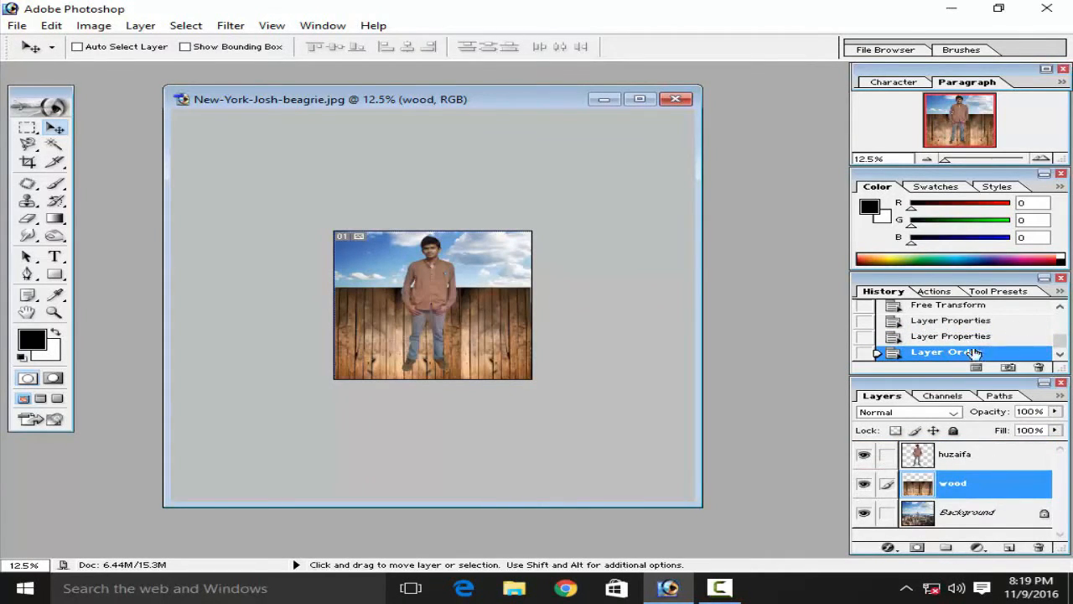
{"action": "key", "text": "ctrl+t"}
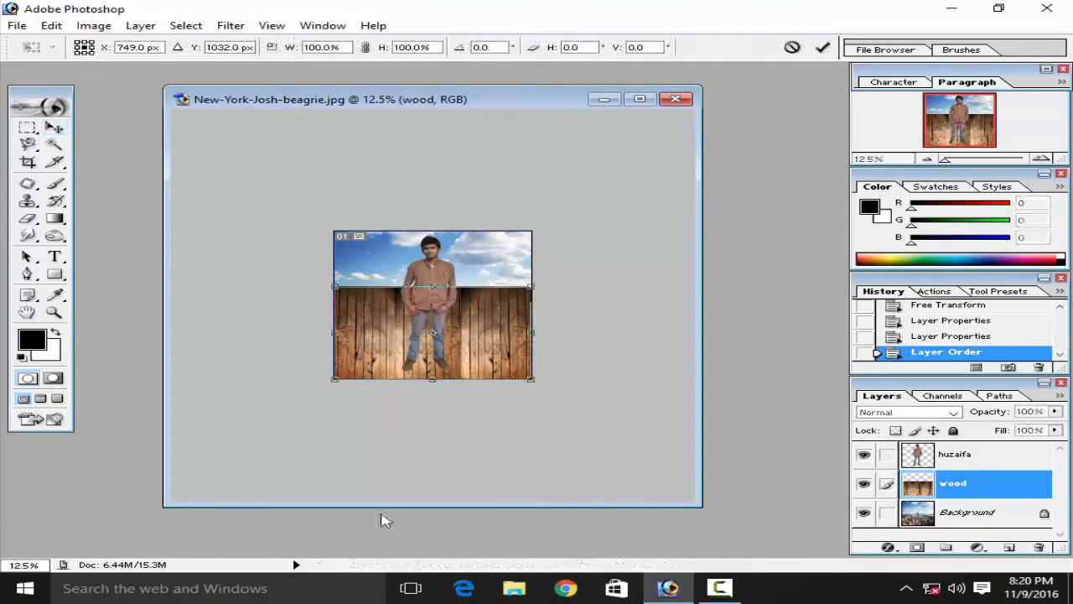
{"action": "right_click", "coordinate": [453, 334]}
{"action": "left_click", "coordinate": [600, 421]}
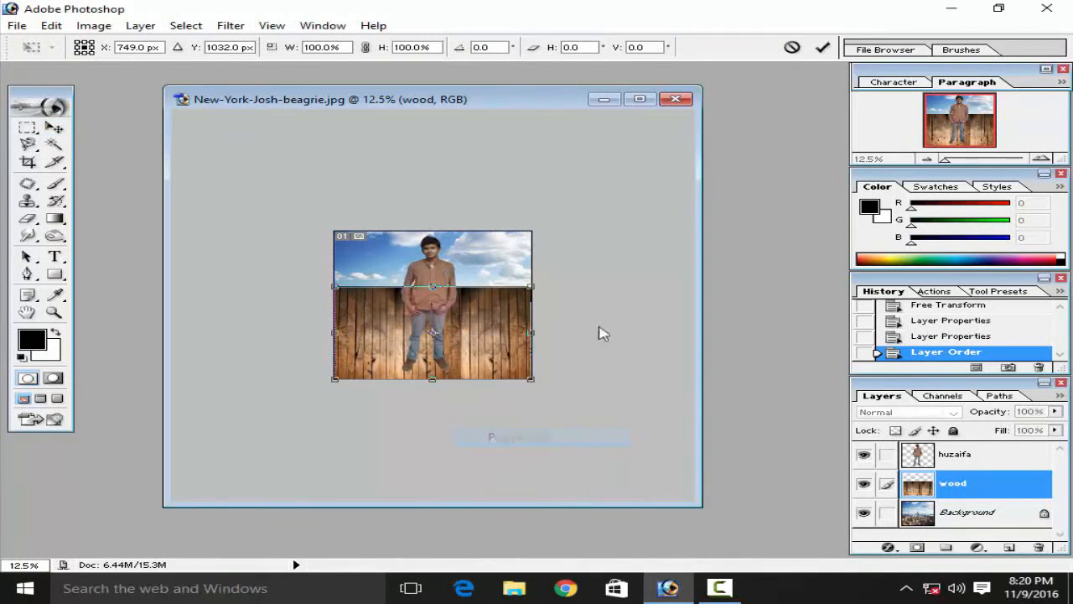
{"action": "left_click_drag", "start_coordinate": [530, 380], "coordinate": [841, 321]}
{"action": "left_click_drag", "start_coordinate": [511, 324], "coordinate": [508, 369]}
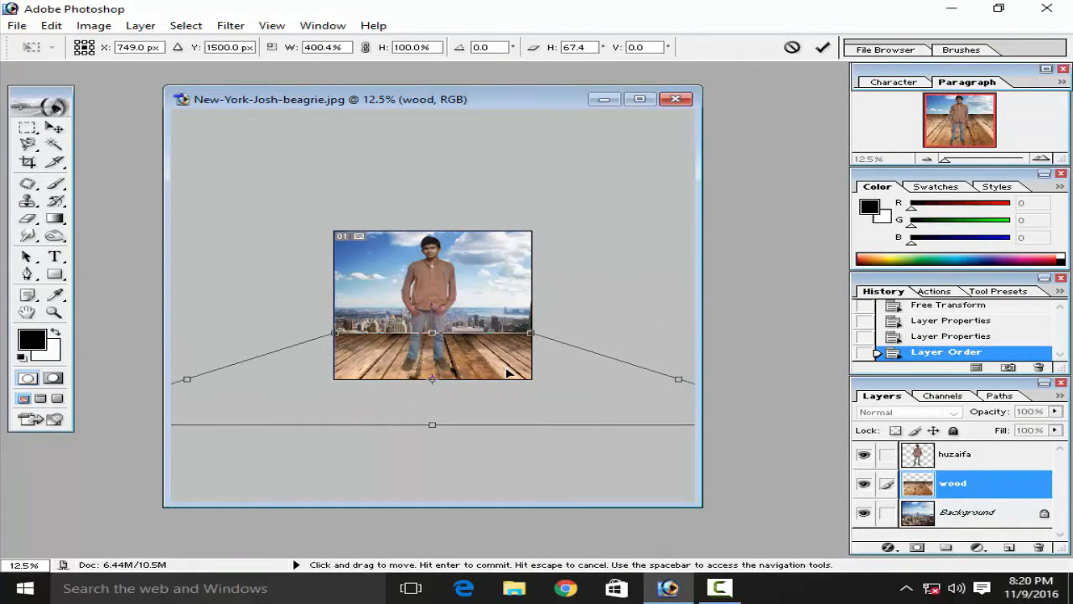
{"action": "left_click_drag", "start_coordinate": [506, 373], "coordinate": [498, 375]}
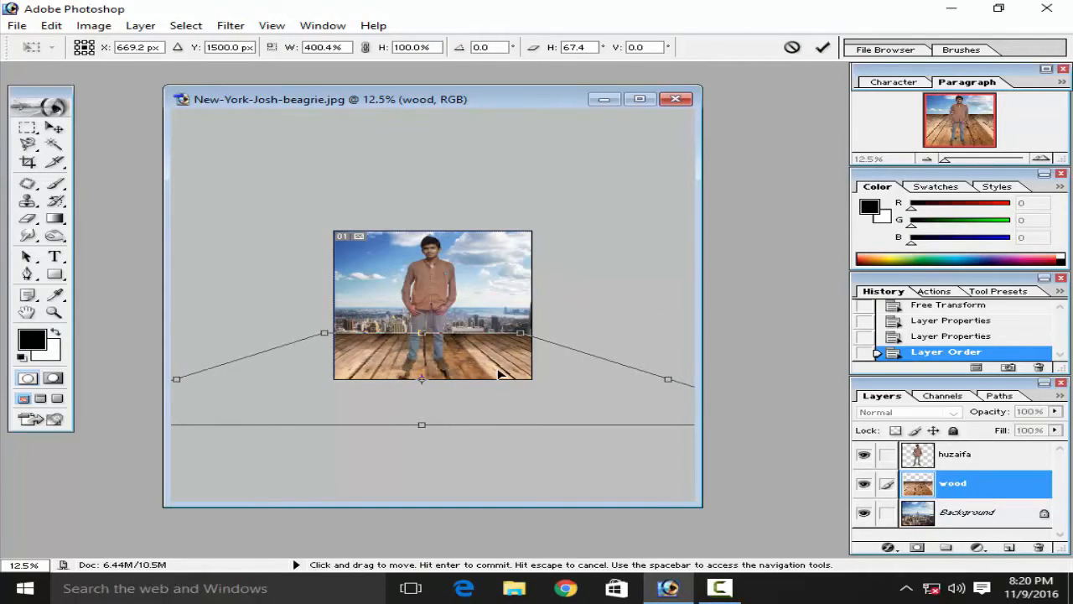
Step: Examine the plank floor's perspective up close around the man's feet and in full with the transform frame
{"action": "key", "text": "ctrl+plus"}
{"action": "key", "text": "ctrl+plus"}
{"action": "key", "text": "ctrl+plus"}
{"action": "scroll", "coordinate": [498, 375], "scroll_direction": "down", "scroll_amount": 2}
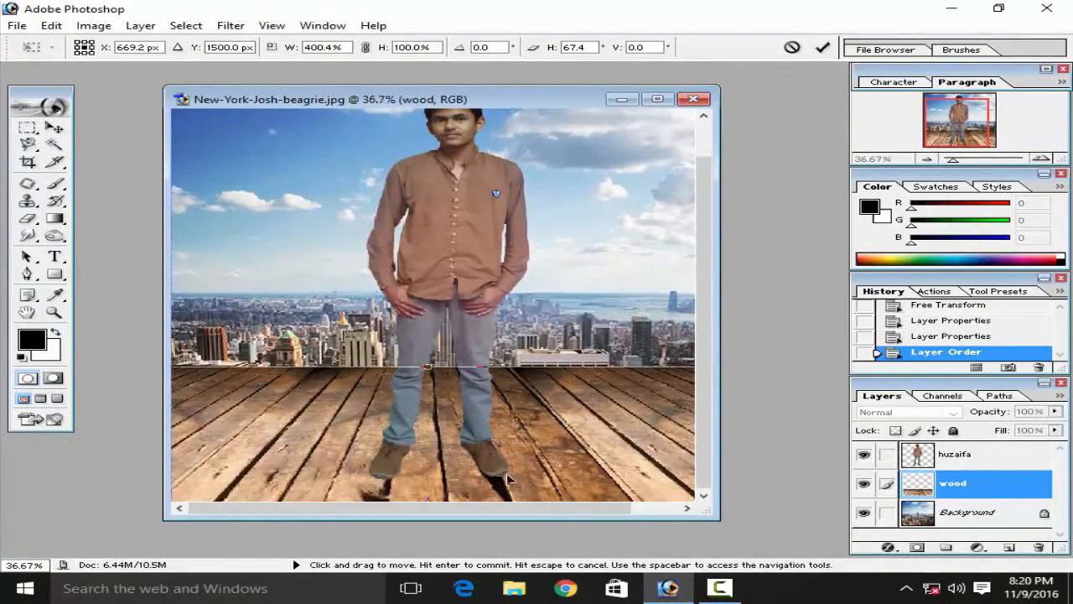
{"action": "key", "text": "ctrl+minus"}
{"action": "key", "text": "ctrl+minus"}
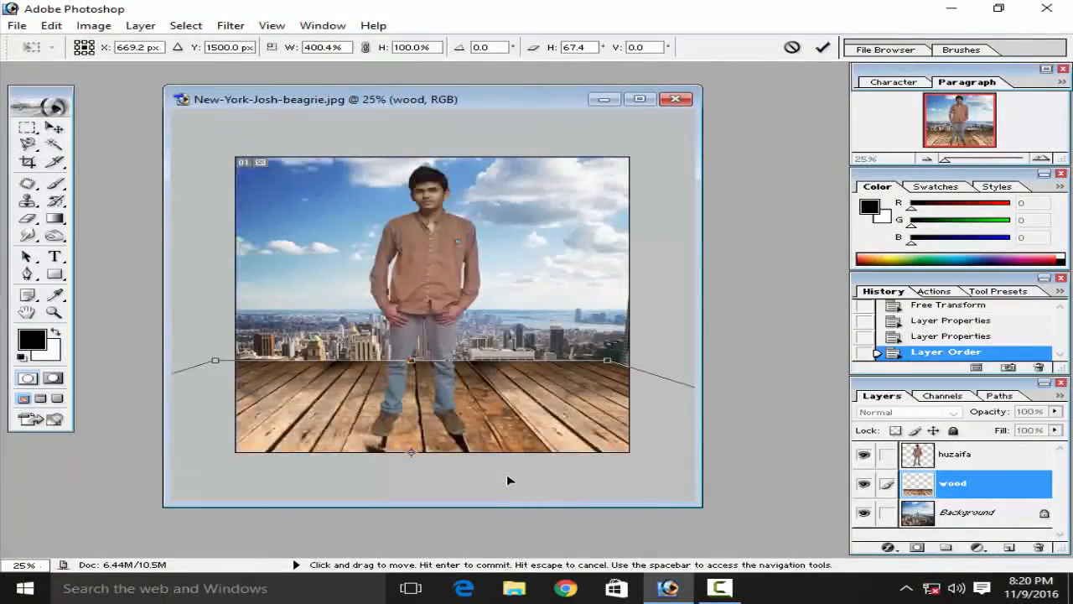
{"action": "key", "text": "ctrl+minus"}
{"action": "key", "text": "ctrl+minus"}
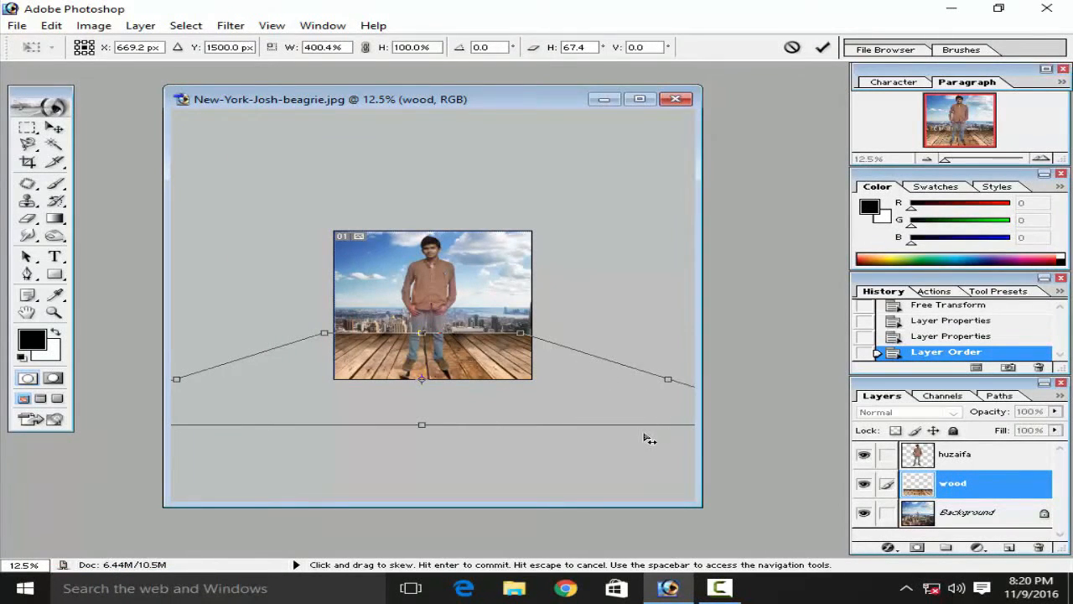
{"action": "key", "text": "ctrl+minus"}
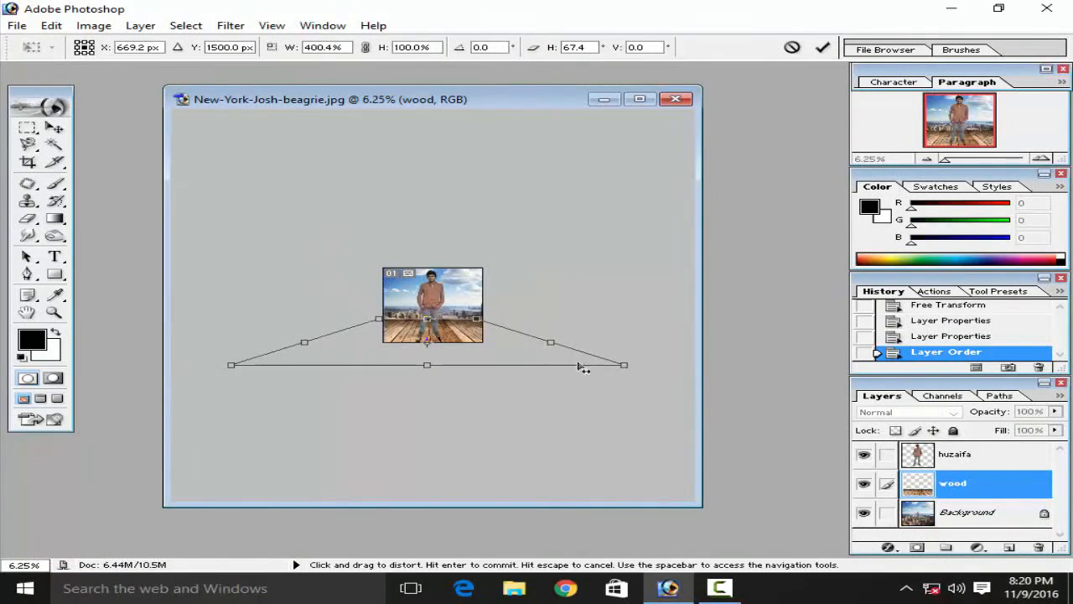
Step: Scale the wood floor to 267.8% width and 50% height with Free Transform, and place it at X 791.3 px, Y 1314.0 px
{"action": "right_click", "coordinate": [461, 340]}
{"action": "left_click", "coordinate": [508, 350]}
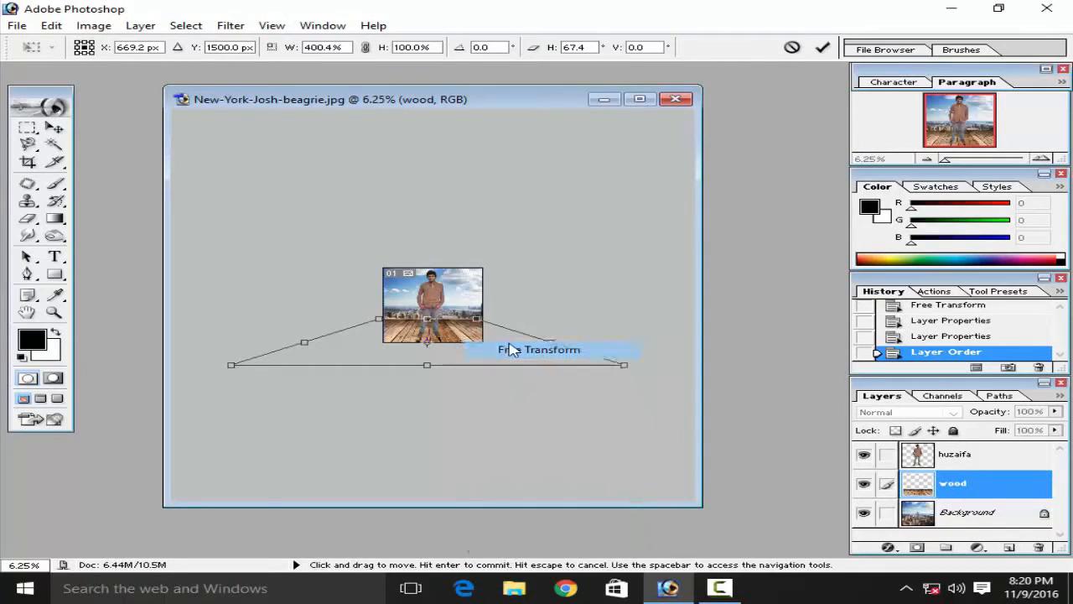
{"action": "left_click_drag", "start_coordinate": [624, 365], "coordinate": [567, 341]}
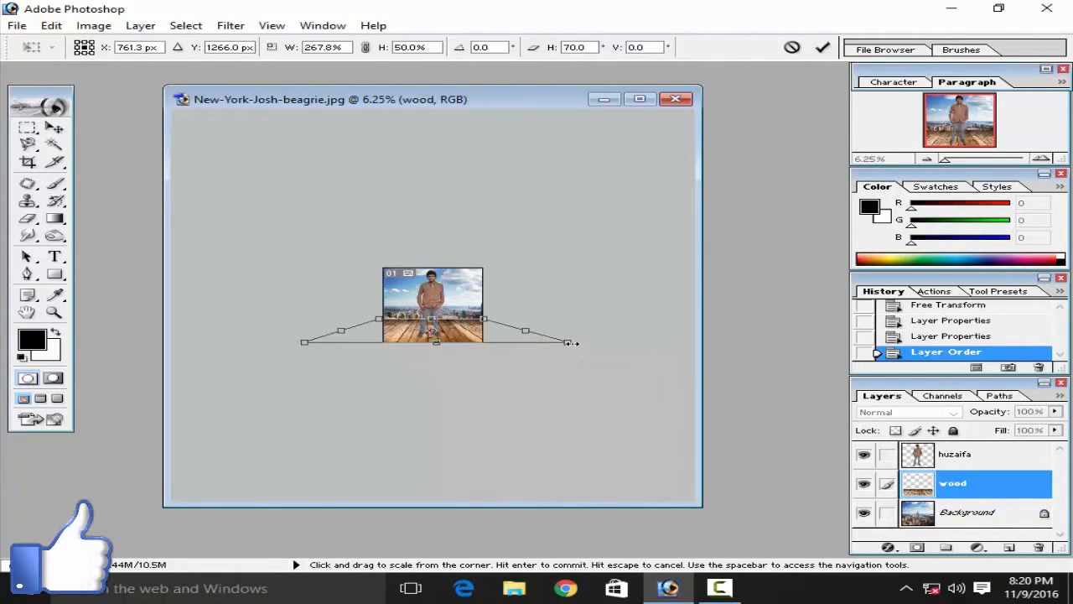
{"action": "key", "text": "ctrl+plus"}
{"action": "key", "text": "ctrl+plus"}
{"action": "key", "text": "ctrl+plus"}
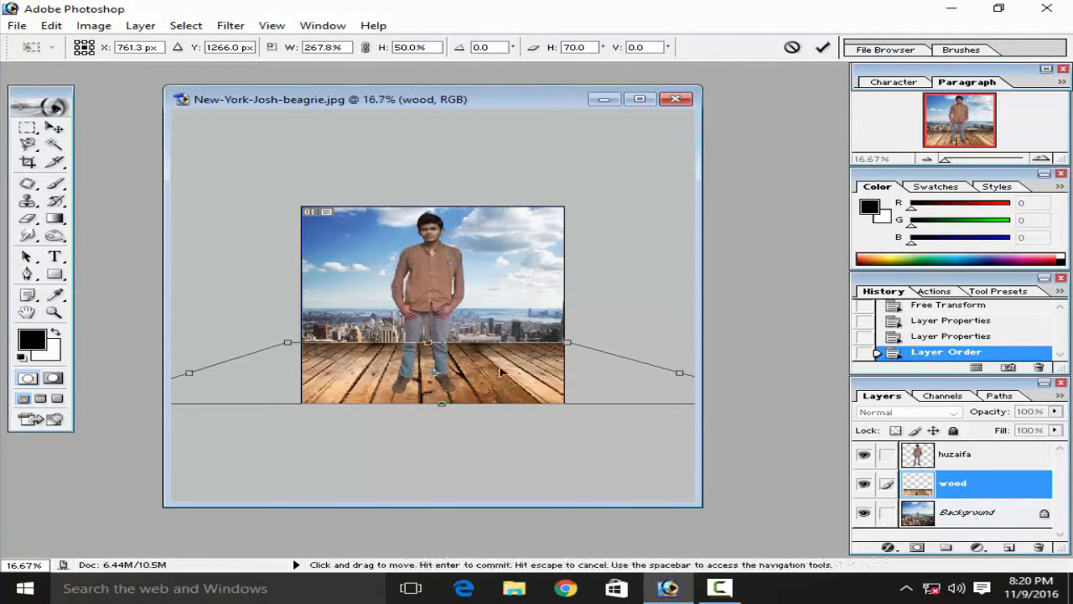
{"action": "left_click_drag", "start_coordinate": [507, 373], "coordinate": [516, 376]}
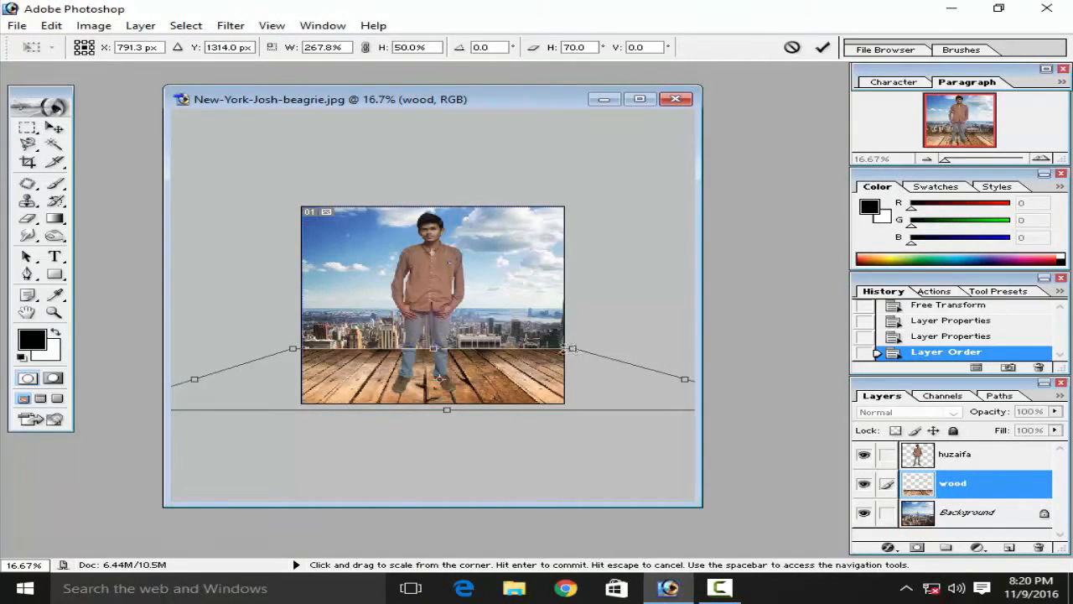
{"action": "left_click", "coordinate": [823, 47]}
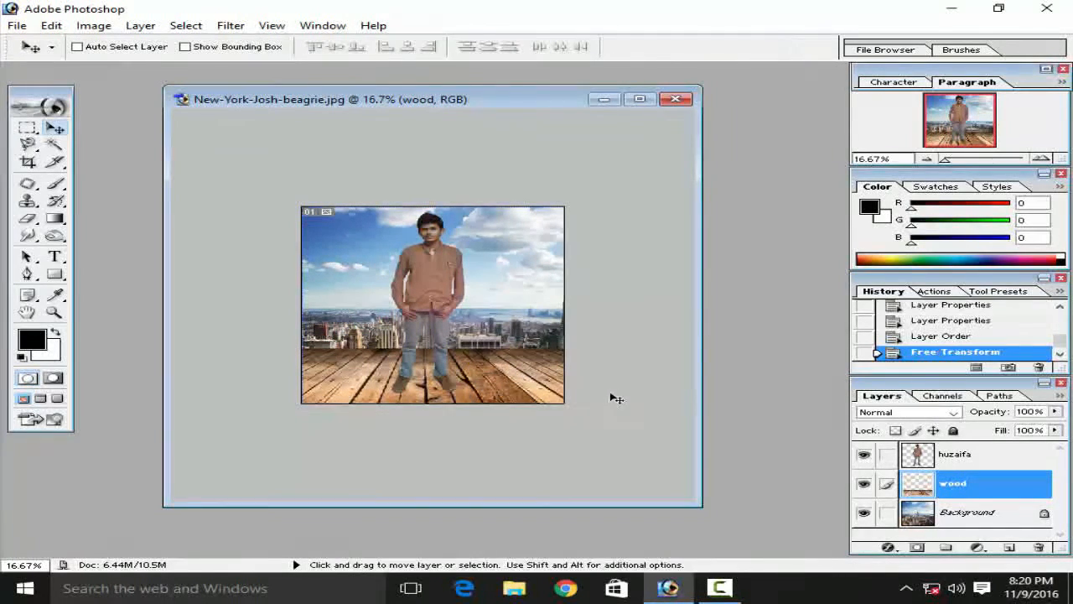
Step: Check the plank floor around the man's feet, and nudge the man's layer slightly upward
{"action": "key", "text": "ctrl+plus"}
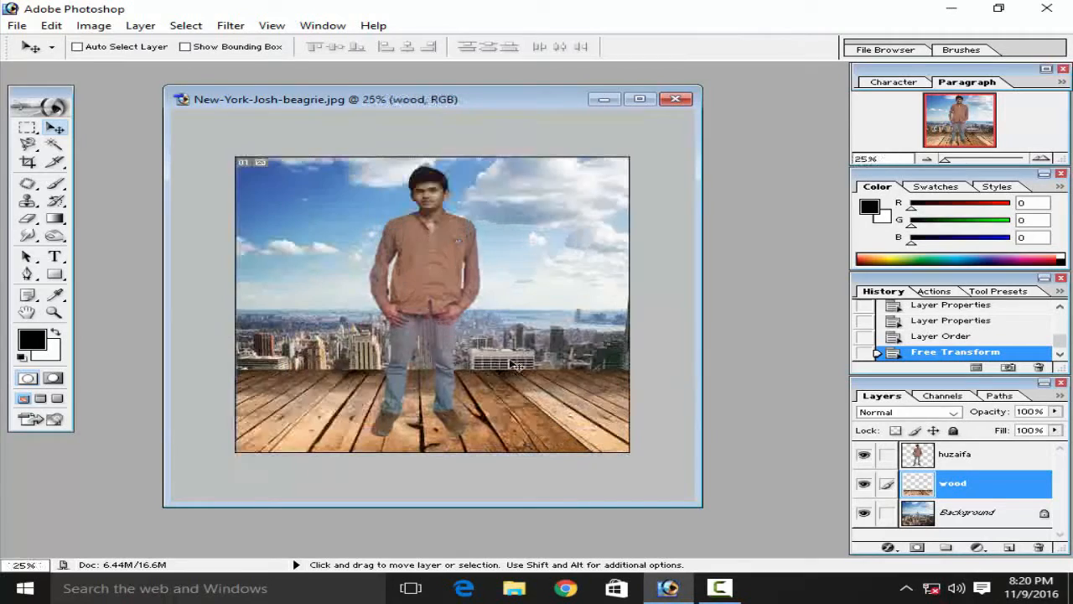
{"action": "key", "text": "ctrl+plus"}
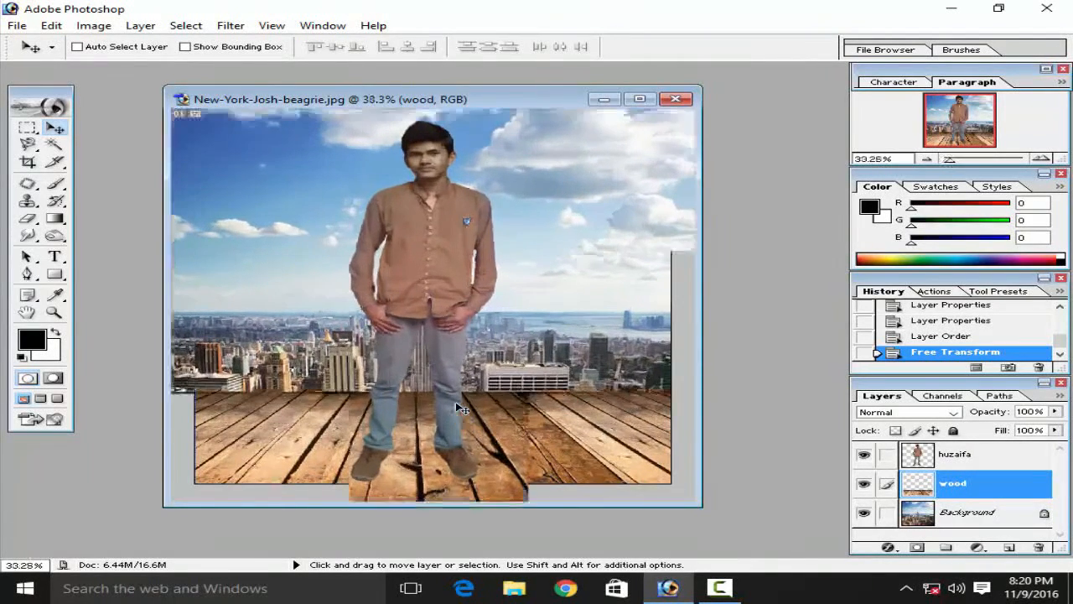
{"action": "key", "text": "ctrl+minus"}
{"action": "left_click", "coordinate": [995, 454]}
{"action": "mouse_move", "coordinate": [444, 303]}
{"action": "left_mouse_down"}
{"action": "mouse_move", "coordinate": [438, 282]}
{"action": "mouse_move", "coordinate": [447, 295]}
{"action": "left_mouse_up"}
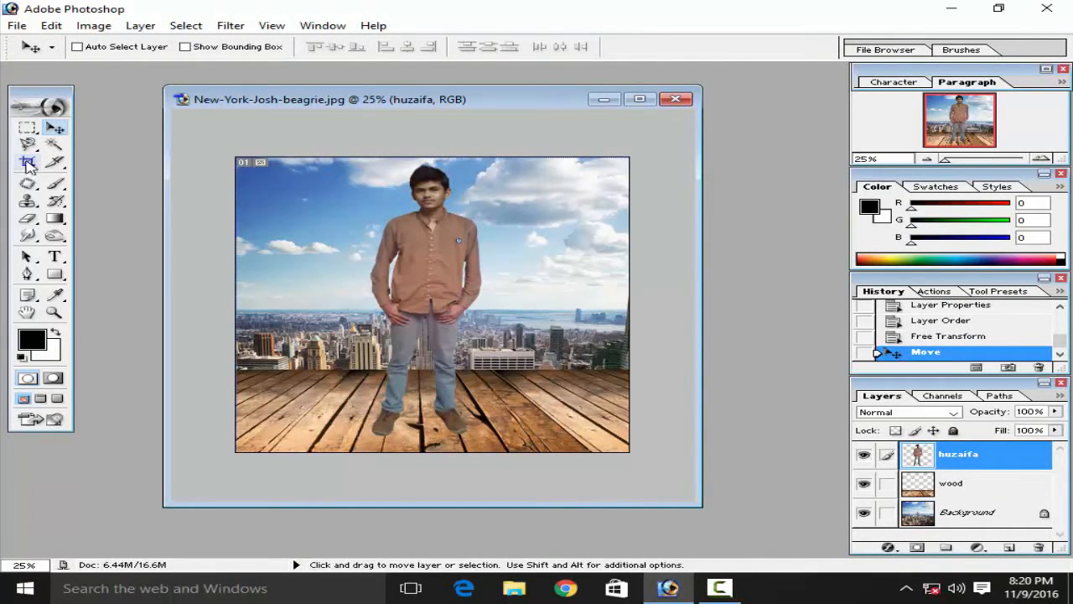
Step: Extend the canvas upward above the sky with the Crop tool, keeping the full image width
{"action": "left_click", "coordinate": [28, 163]}
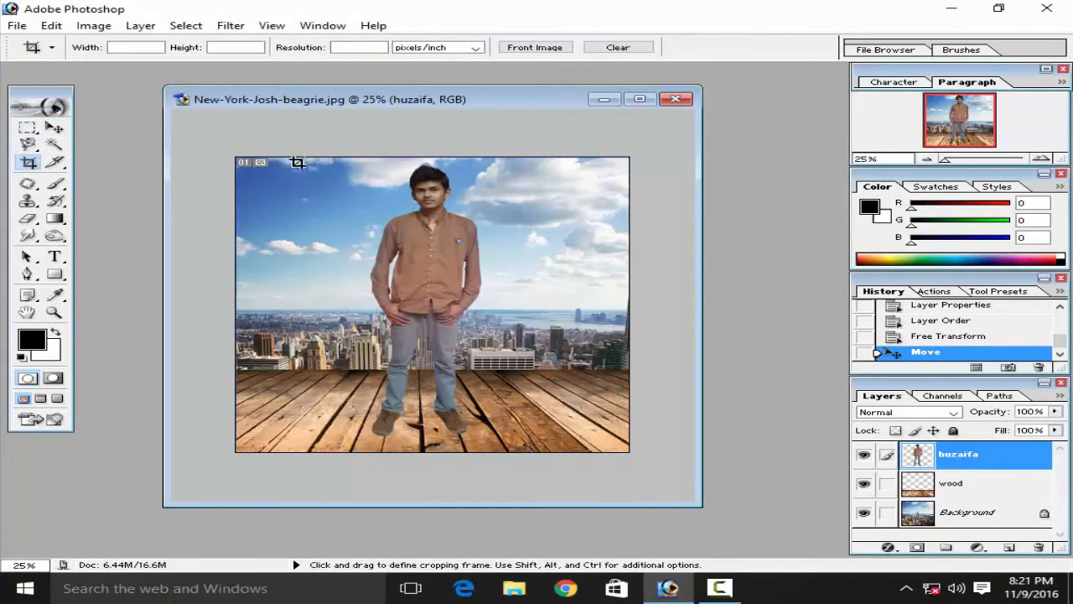
{"action": "left_click_drag", "start_coordinate": [216, 139], "coordinate": [741, 491]}
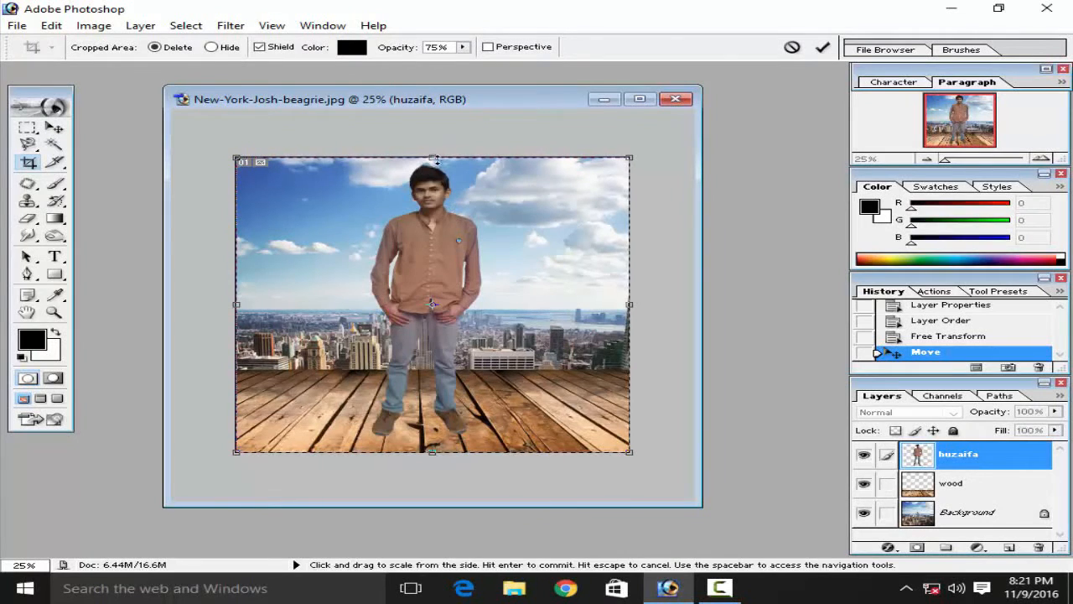
{"action": "left_click_drag", "start_coordinate": [434, 151], "coordinate": [439, 88]}
{"action": "scroll", "coordinate": [453, 206], "scroll_direction": "down", "scroll_amount": 2}
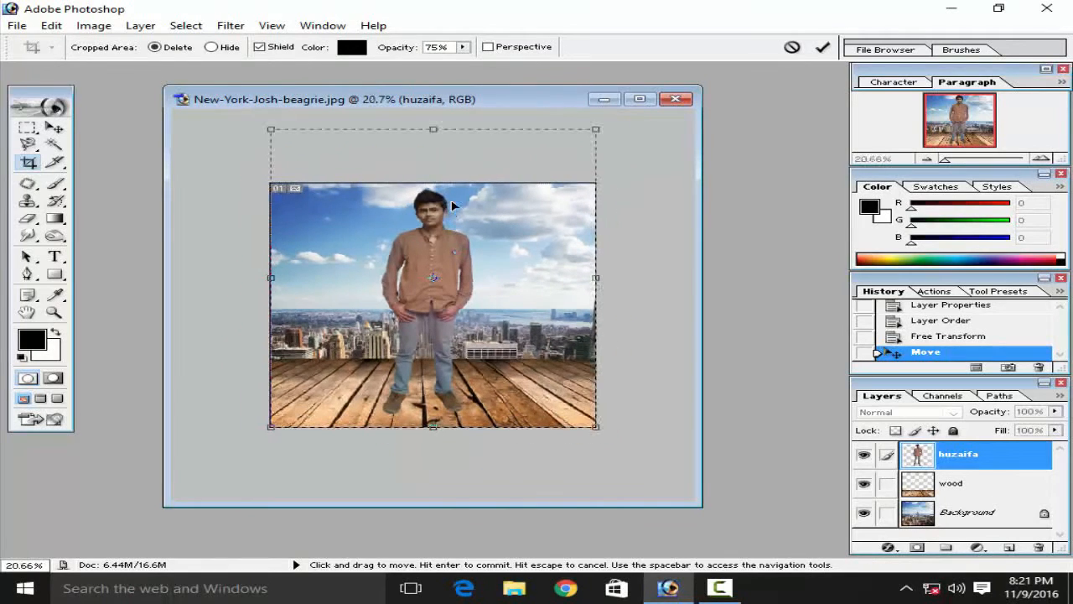
{"action": "left_click", "coordinate": [823, 47]}
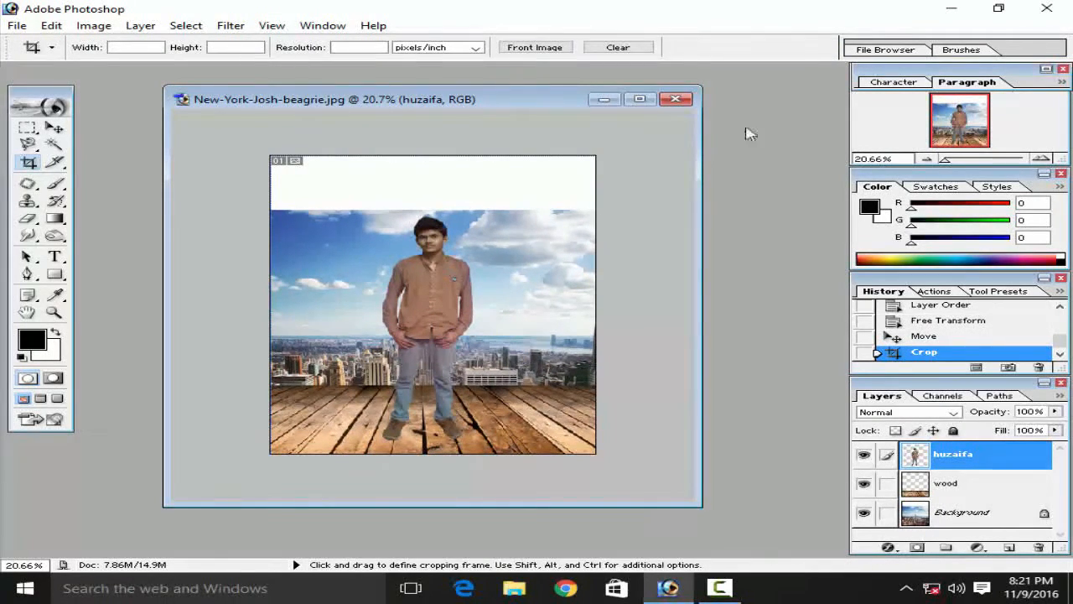
Step: Convert the Background into a layer named "backgroud" and move the skyline up to fill the blank area above it
{"action": "left_click", "coordinate": [55, 127]}
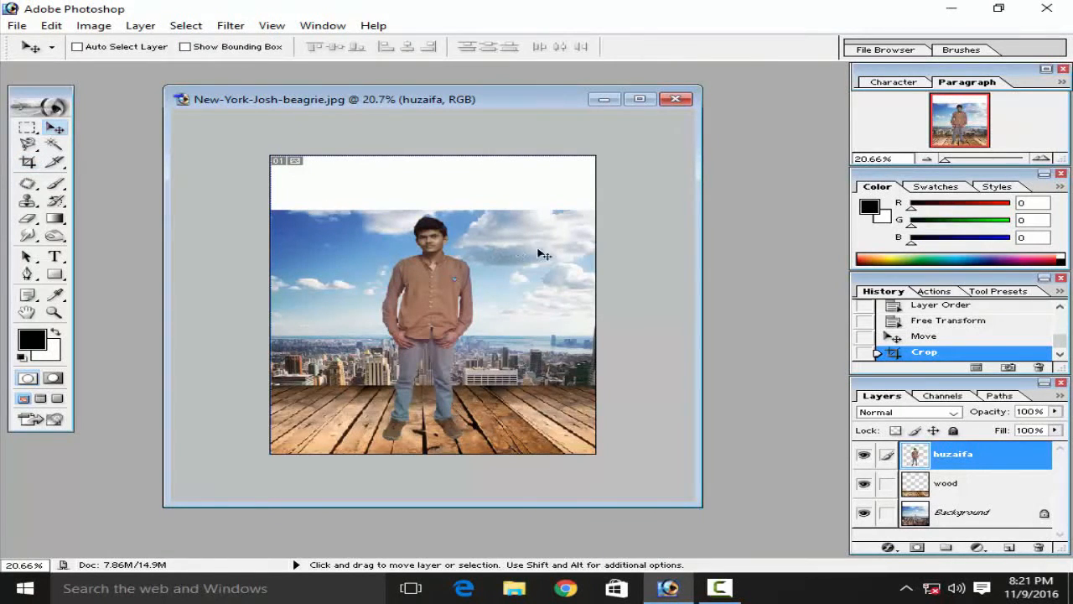
{"action": "left_click_drag", "start_coordinate": [537, 257], "coordinate": [530, 258]}
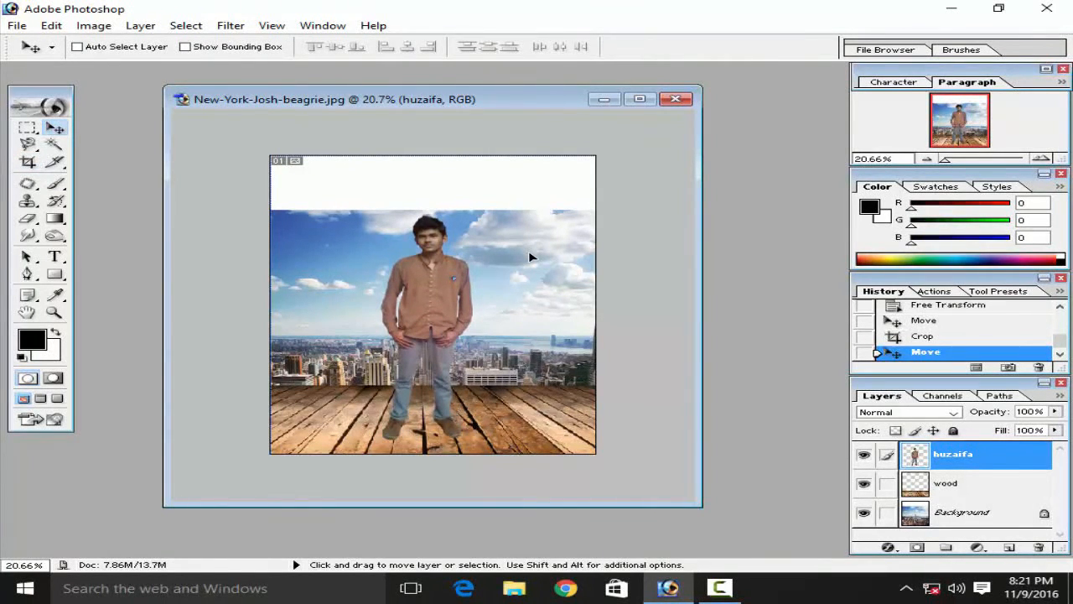
{"action": "key", "text": "ctrl+z"}
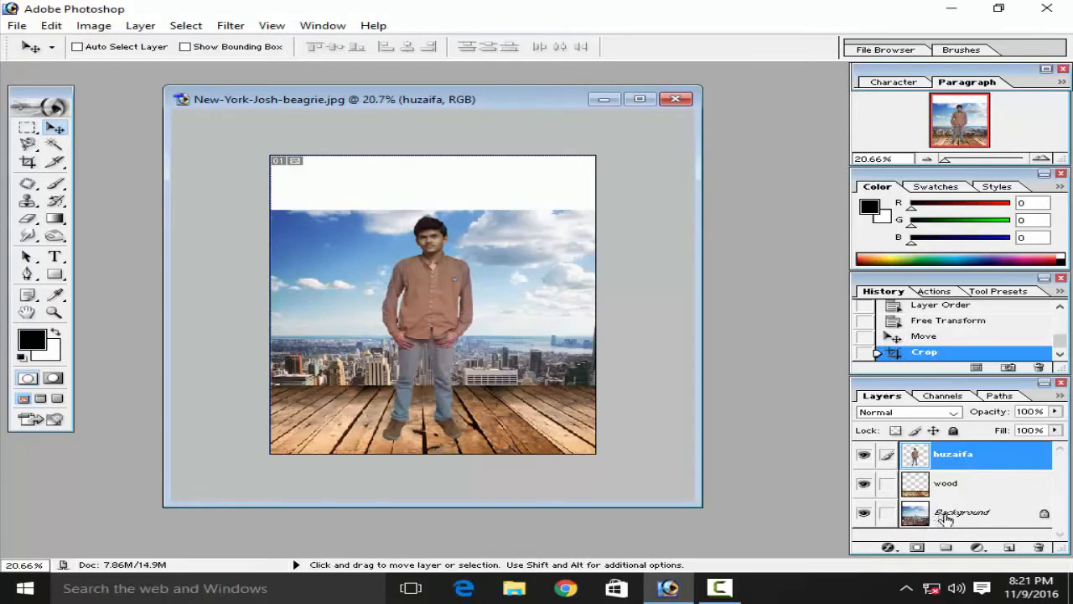
{"action": "left_click", "coordinate": [945, 517]}
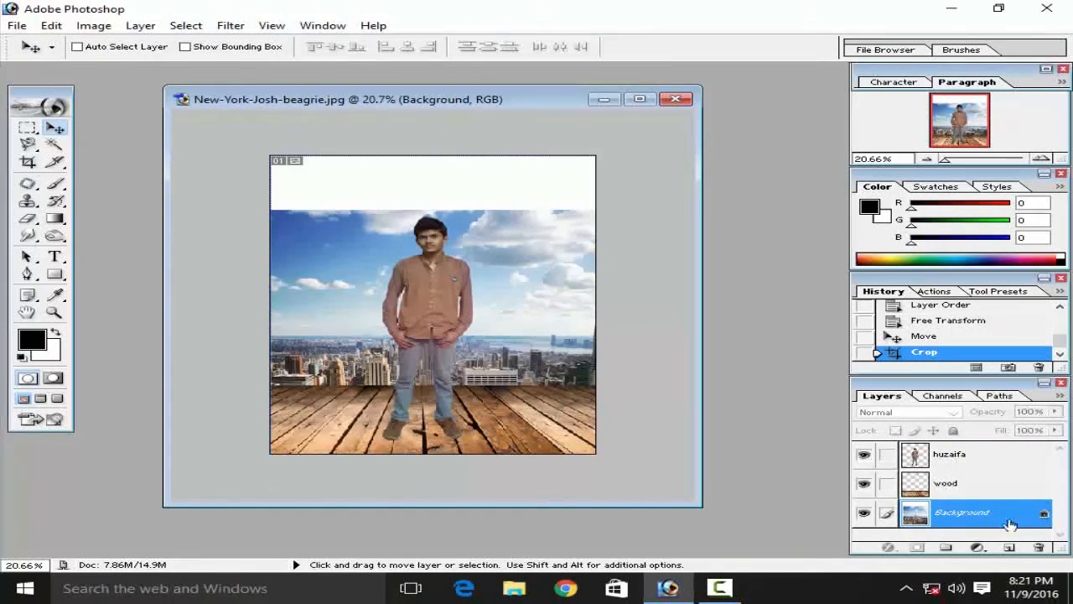
{"action": "double_click", "coordinate": [1030, 520]}
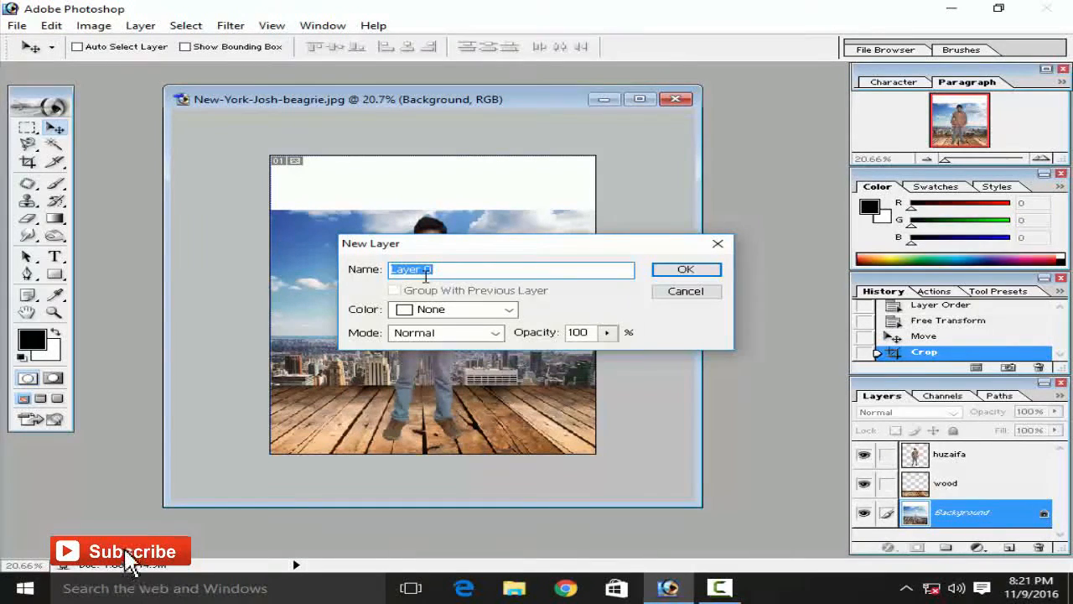
{"action": "type", "text": "backgroud"}
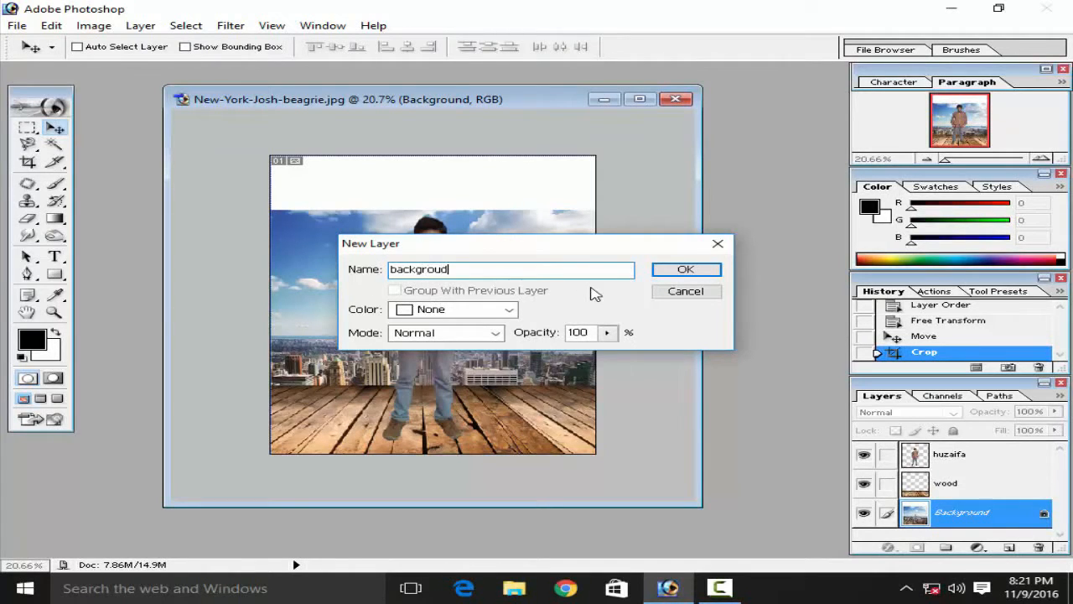
{"action": "left_click", "coordinate": [662, 271]}
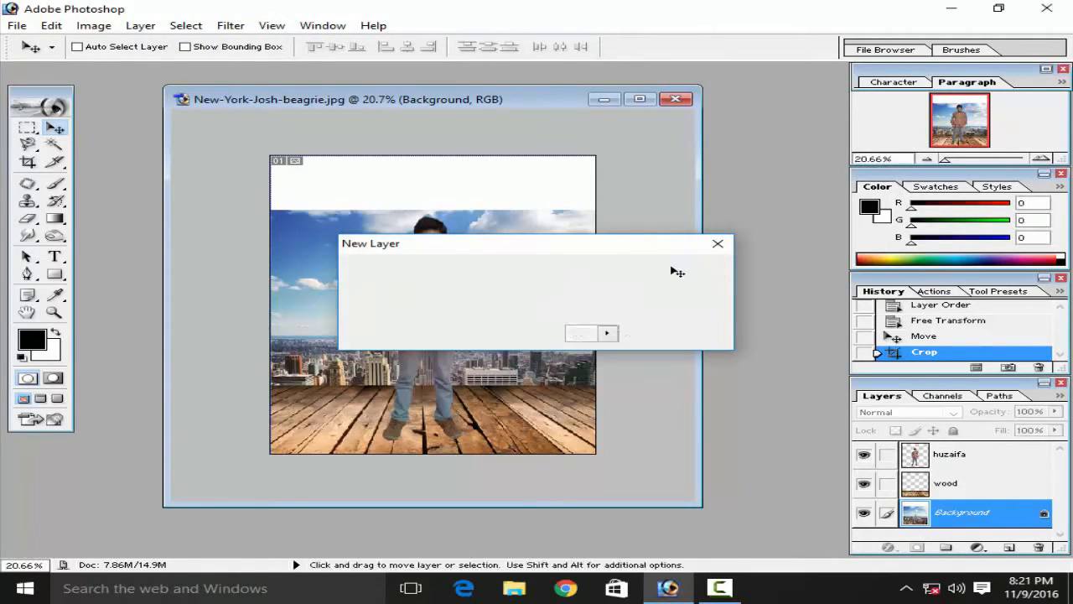
{"action": "left_click_drag", "start_coordinate": [533, 295], "coordinate": [518, 222]}
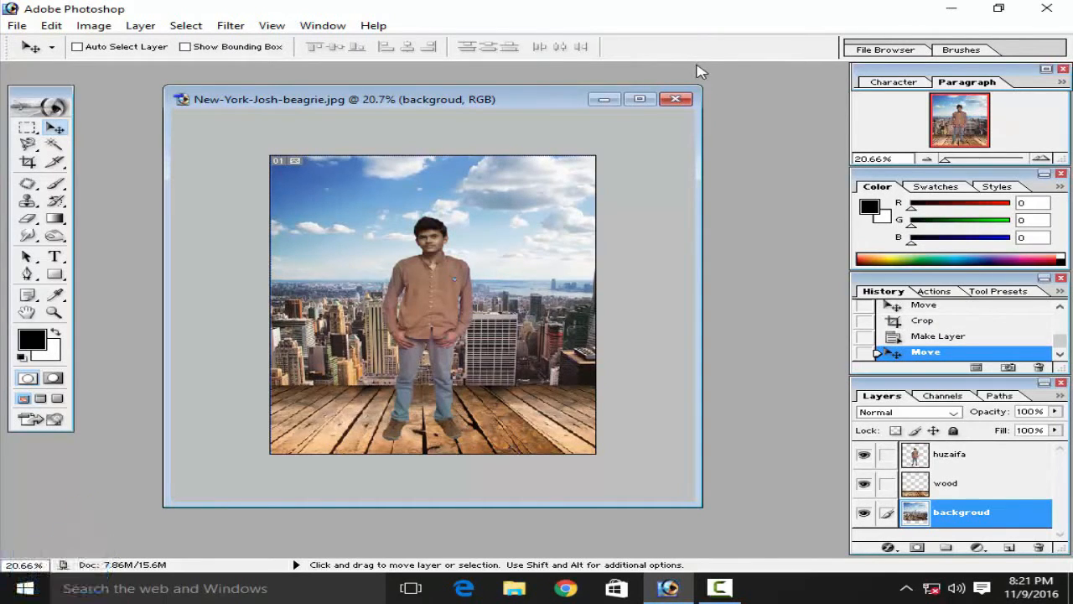
Step: Move the man's layer up so his feet stand farther back on the planks, and adjust the wood layer with Free Transform
{"action": "scroll", "coordinate": [940, 483], "scroll_direction": "down", "scroll_amount": 2}
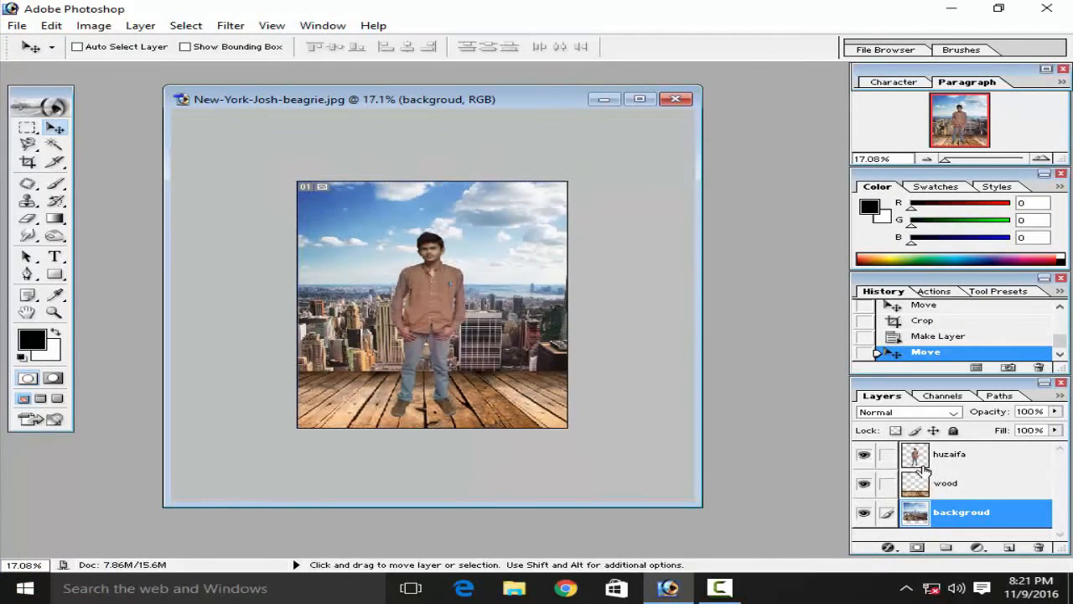
{"action": "scroll", "coordinate": [920, 468], "scroll_direction": "up", "scroll_amount": 4}
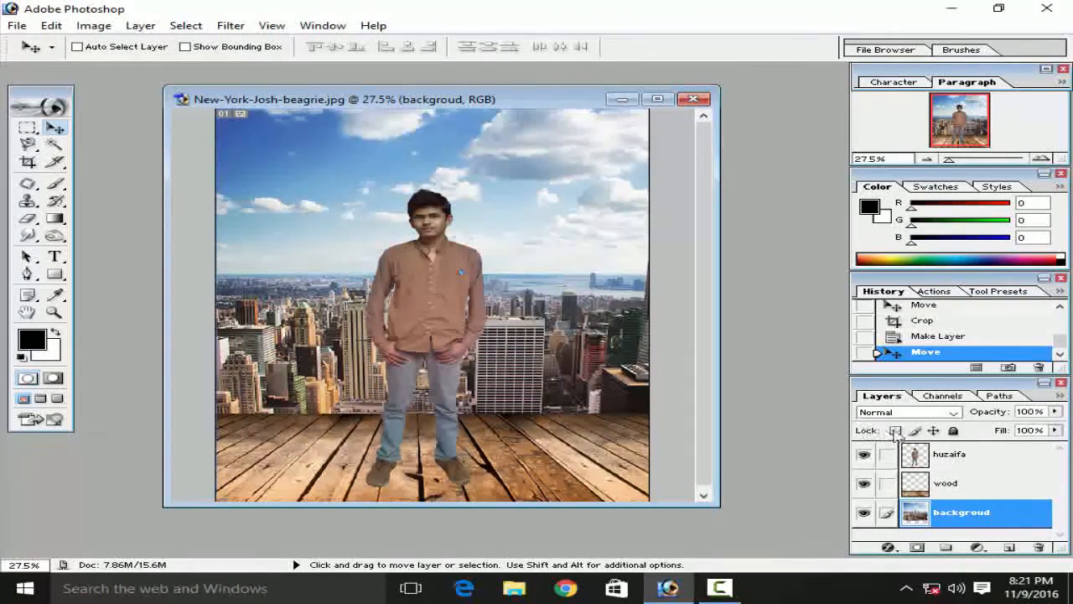
{"action": "left_click_drag", "start_coordinate": [469, 347], "coordinate": [438, 326]}
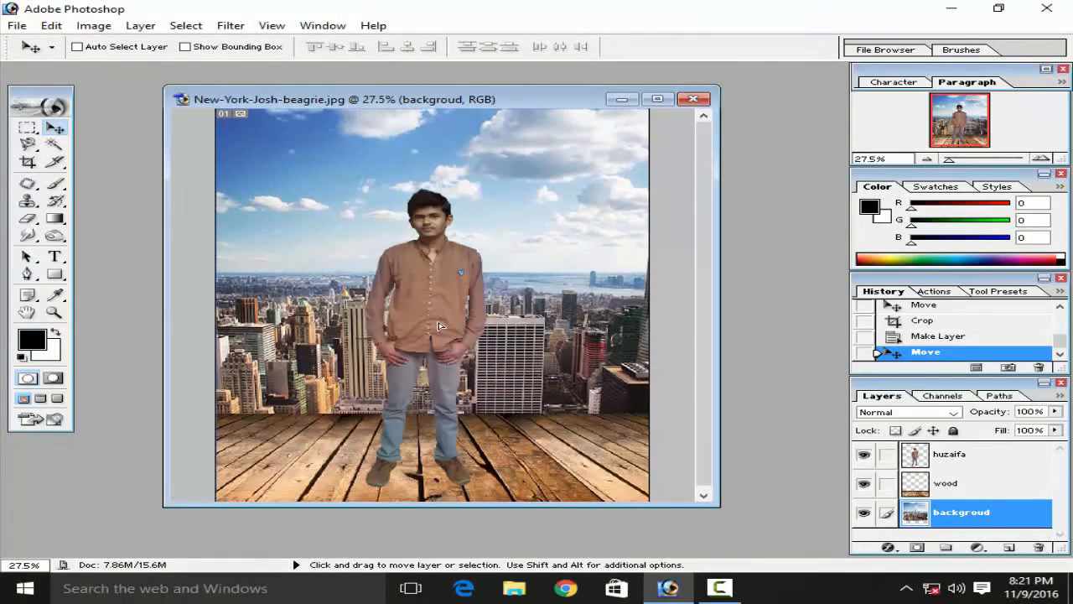
{"action": "left_click", "coordinate": [948, 454]}
{"action": "left_click_drag", "start_coordinate": [445, 369], "coordinate": [445, 348]}
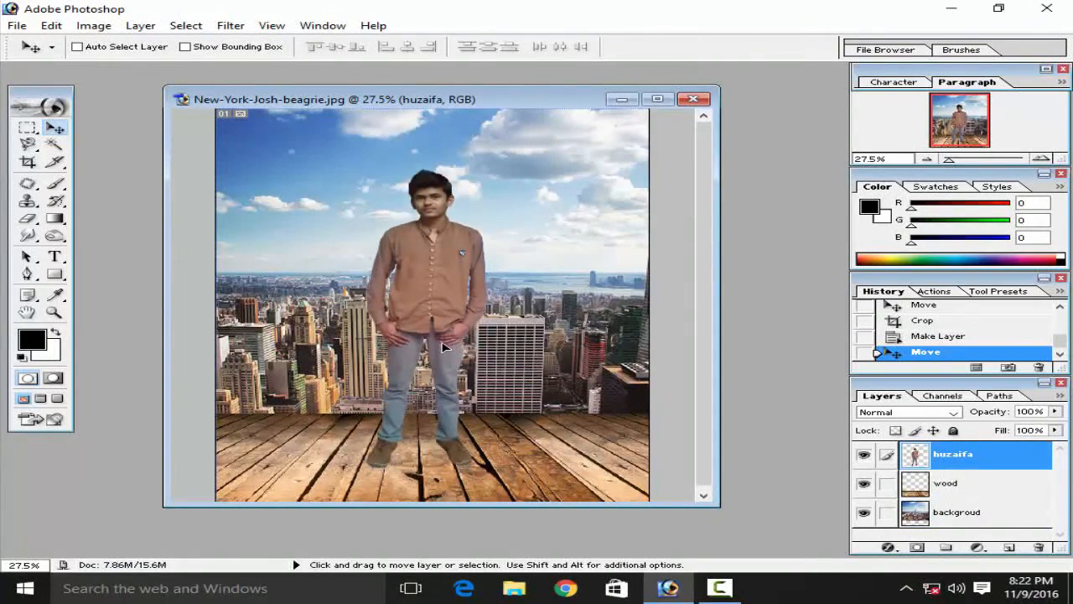
{"action": "left_click", "coordinate": [946, 498]}
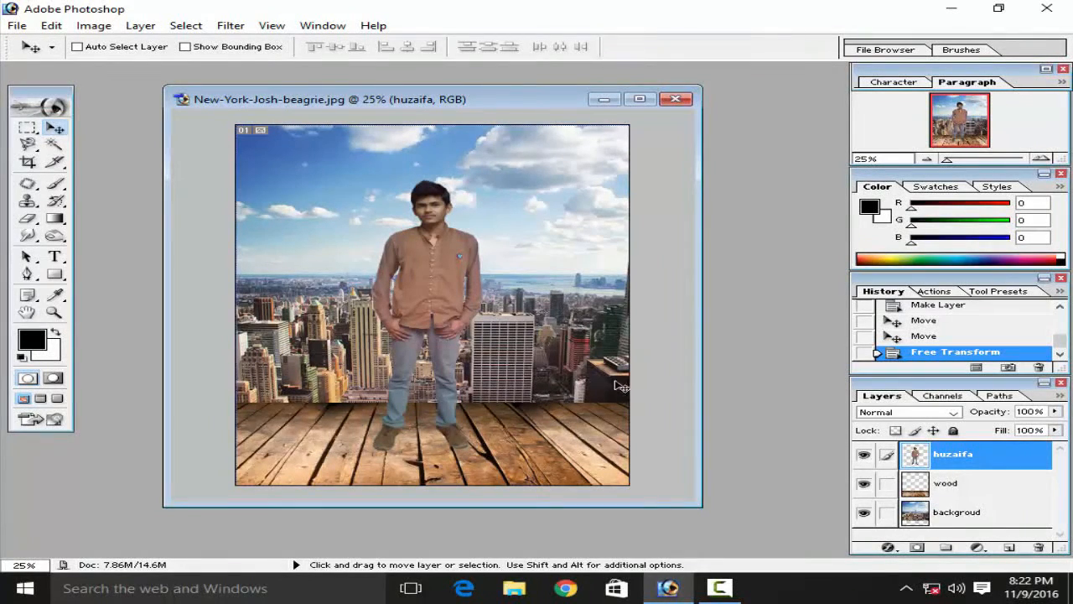
Step: Open the finished example image from the Desktop, examine its lighting and floor, and minimise it to return to the working document
{"action": "left_click", "coordinate": [17, 25]}
{"action": "left_click", "coordinate": [37, 59]}
{"action": "scroll", "coordinate": [447, 243], "scroll_direction": "down", "scroll_amount": 10}
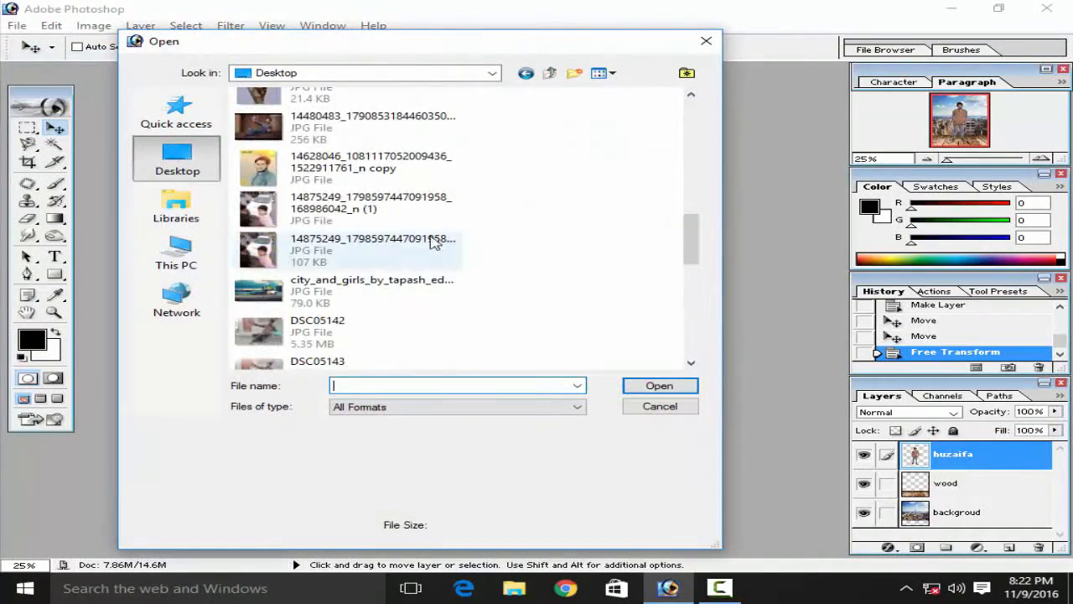
{"action": "scroll", "coordinate": [411, 245], "scroll_direction": "down", "scroll_amount": 3}
{"action": "double_click", "coordinate": [378, 228]}
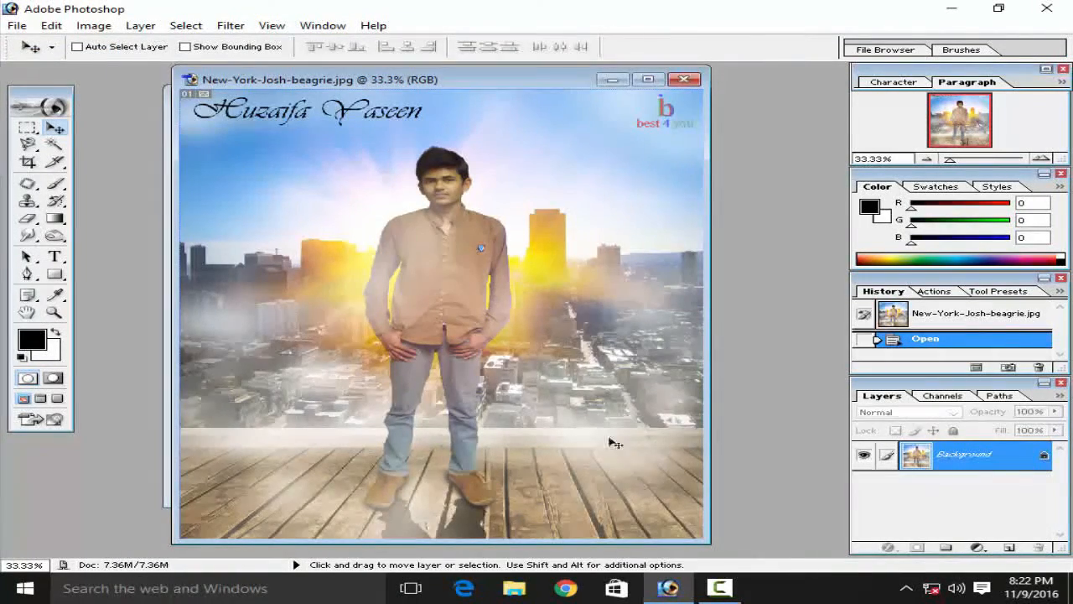
{"action": "left_click_drag", "start_coordinate": [495, 63], "coordinate": [277, 101]}
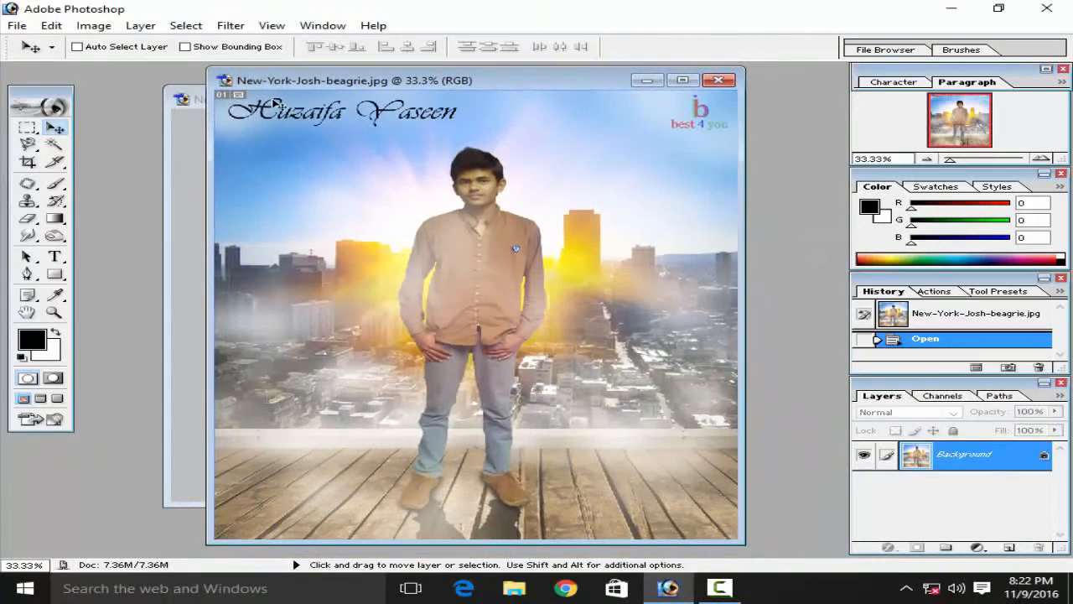
{"action": "left_click", "coordinate": [647, 81]}
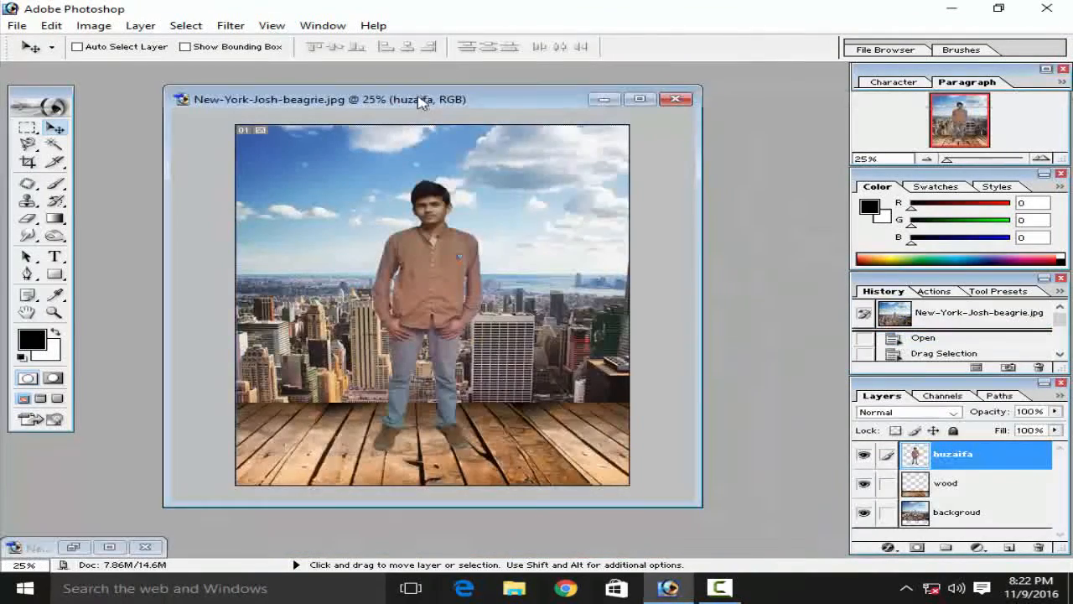
{"action": "left_click_drag", "start_coordinate": [424, 101], "coordinate": [446, 93]}
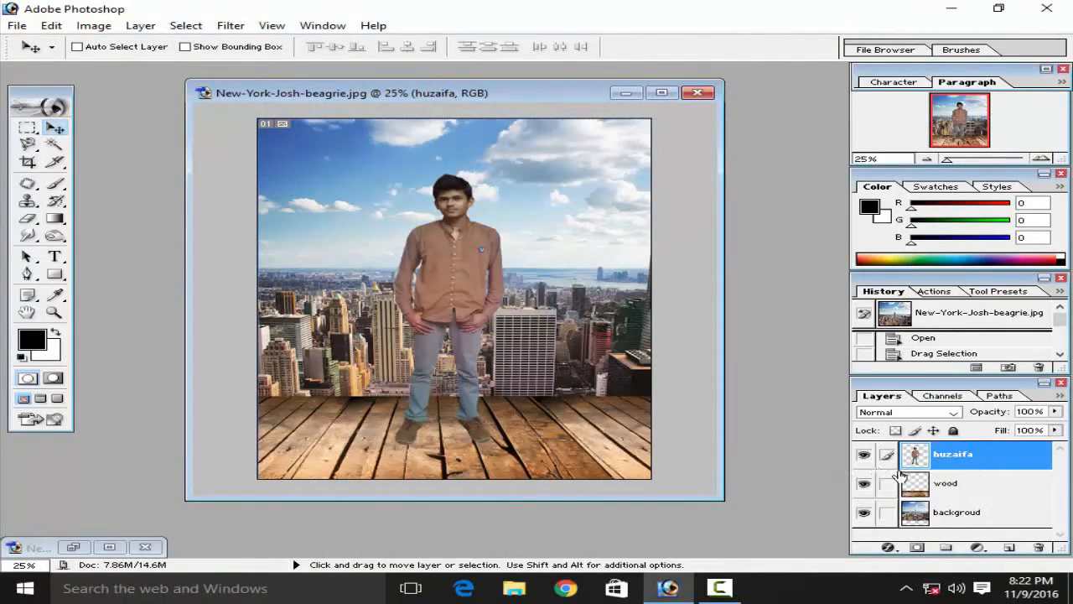
Step: Reduce the wood layer's saturation to -53 with Hue/Saturation
{"action": "left_click", "coordinate": [921, 486]}
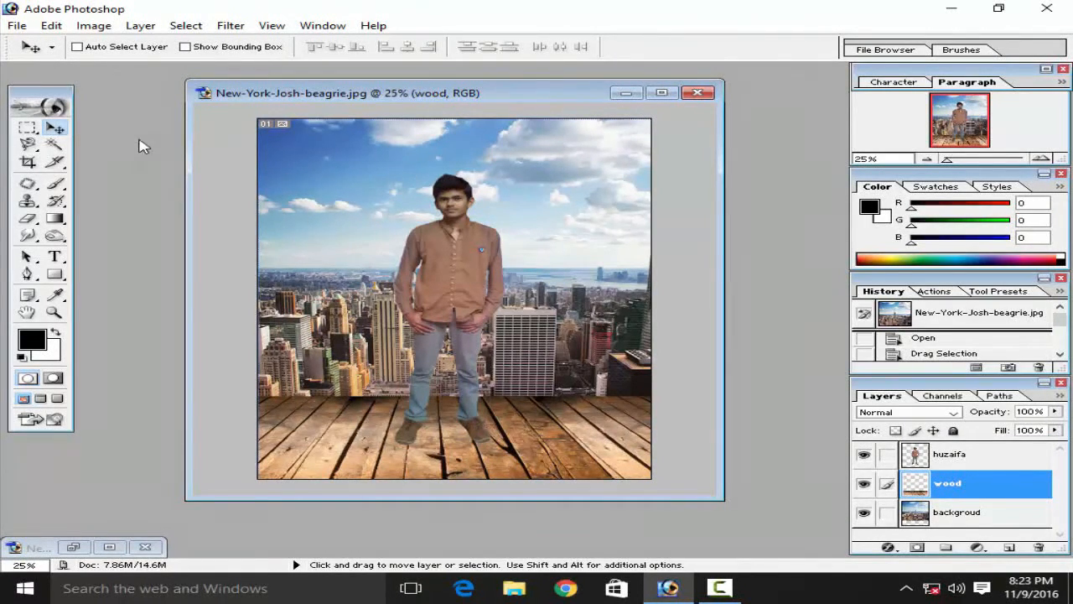
{"action": "left_click", "coordinate": [94, 25]}
{"action": "mouse_move", "coordinate": [151, 66]}
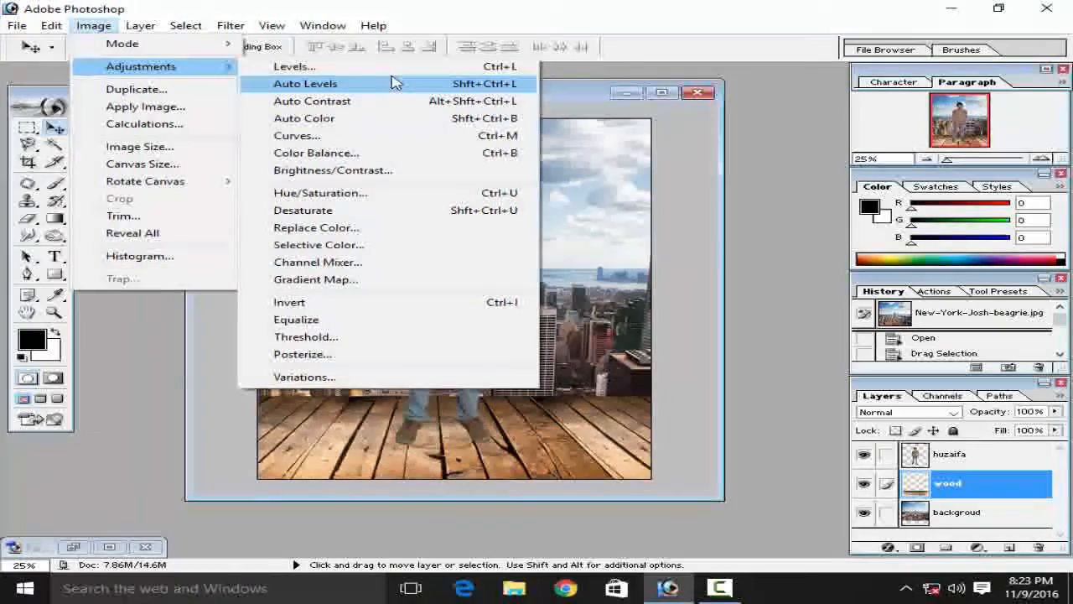
{"action": "left_click", "coordinate": [334, 194]}
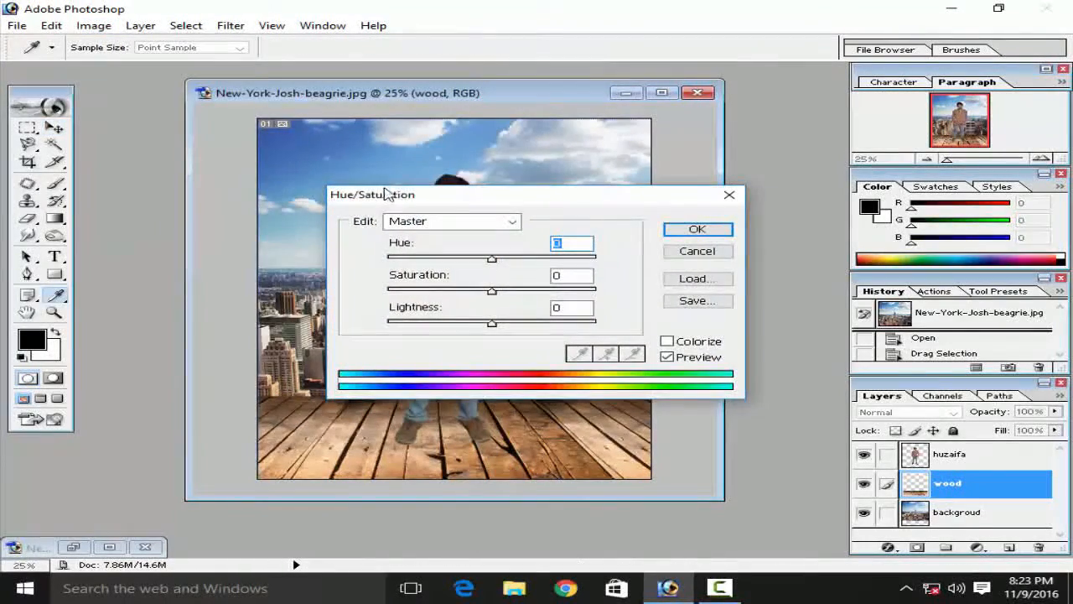
{"action": "left_click_drag", "start_coordinate": [453, 194], "coordinate": [701, 190]}
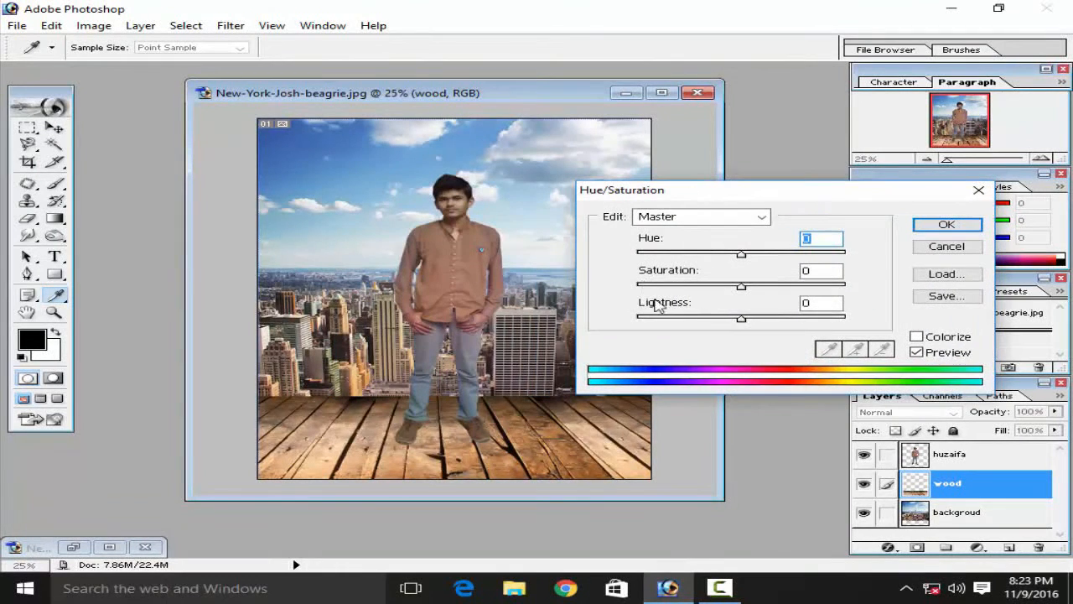
{"action": "left_click_drag", "start_coordinate": [741, 287], "coordinate": [717, 289]}
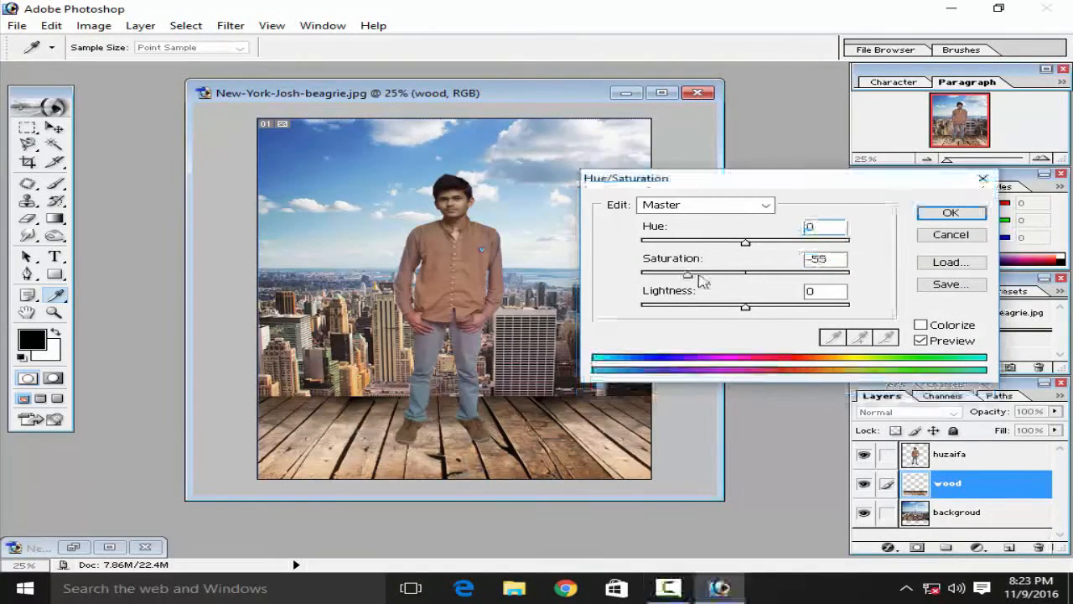
{"action": "left_click_drag", "start_coordinate": [699, 282], "coordinate": [692, 280]}
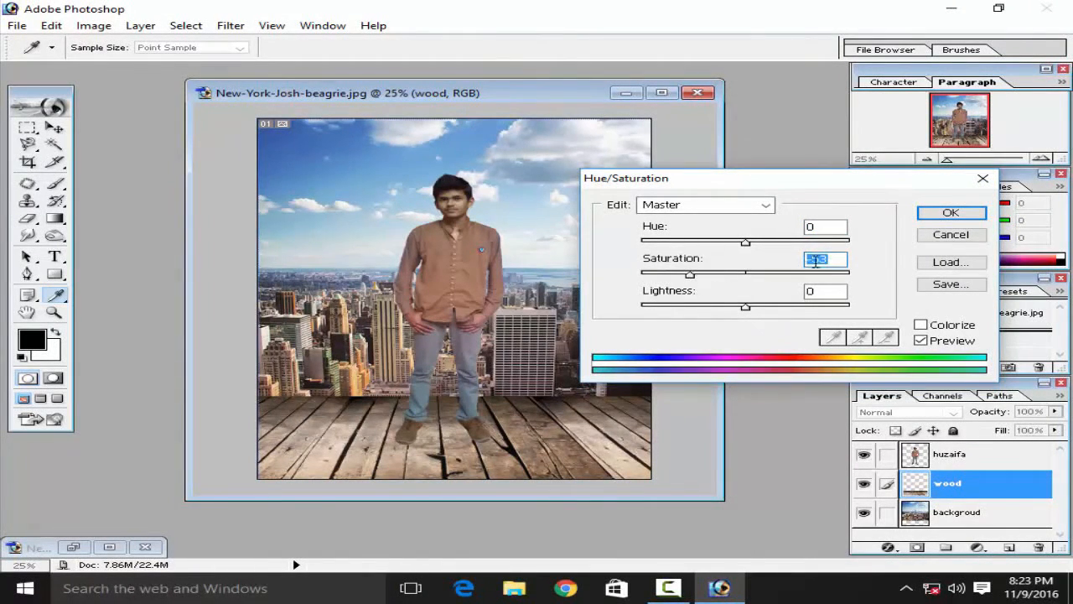
{"action": "left_click", "coordinate": [932, 215]}
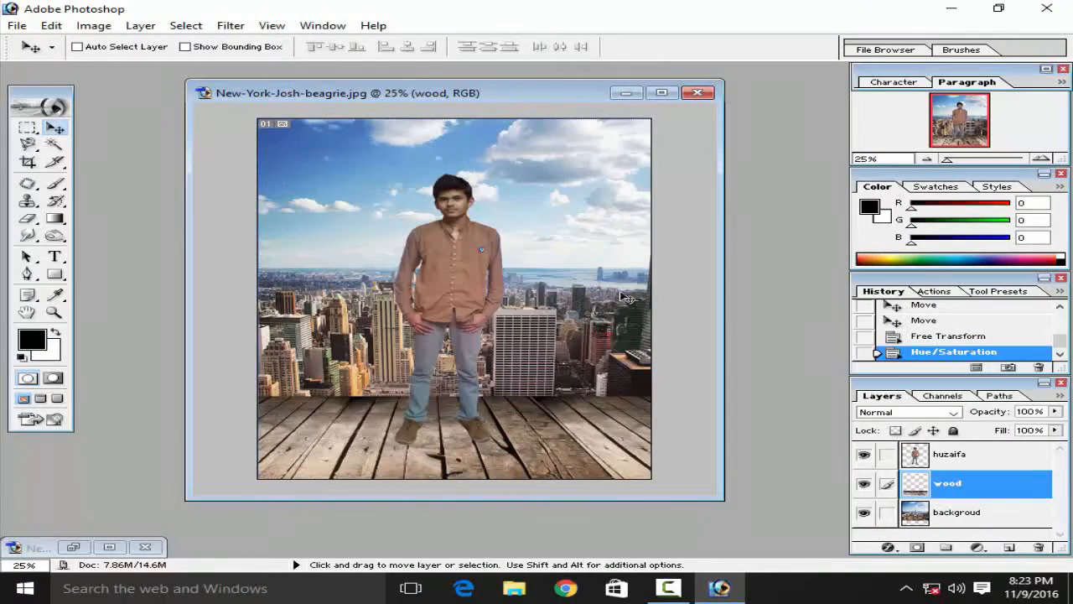
Step: Bring up the finished example image, examine its floor and the low wall behind the man, and minimise it
{"action": "left_click", "coordinate": [109, 547]}
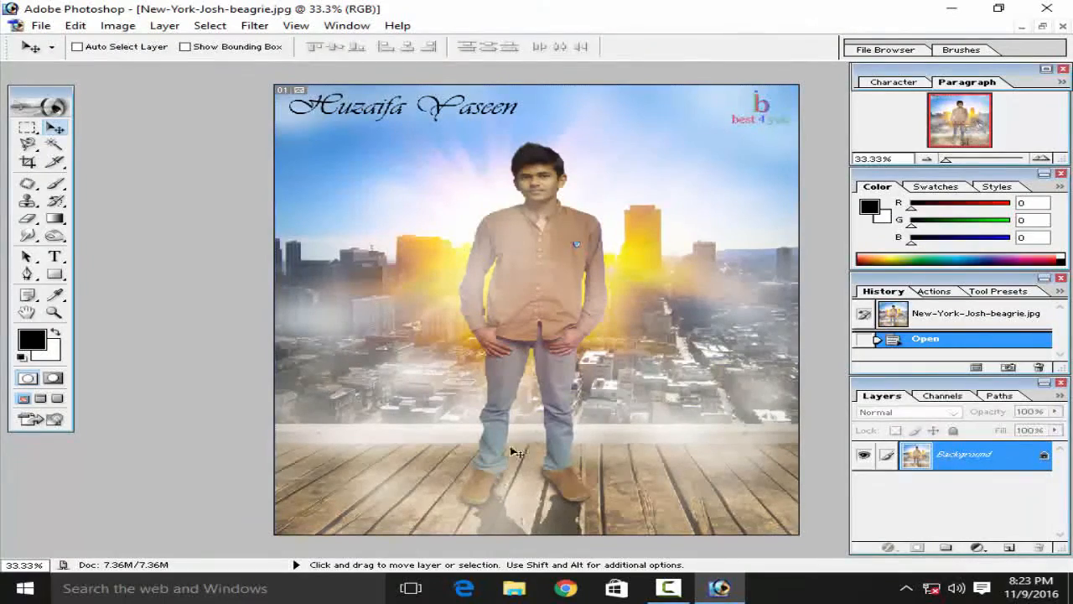
{"action": "left_click", "coordinate": [40, 25]}
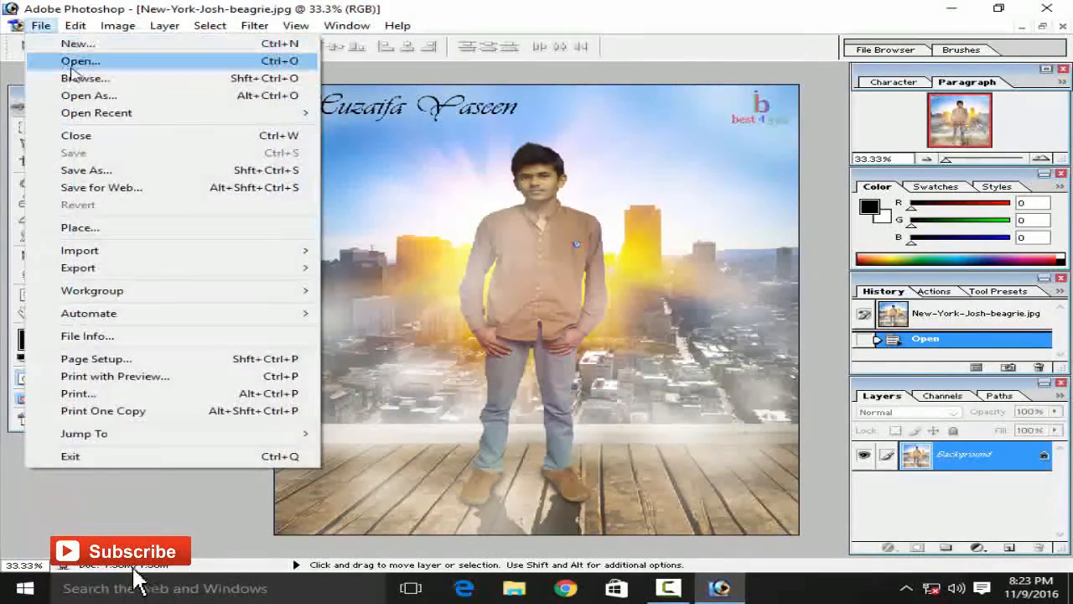
{"action": "left_click", "coordinate": [67, 75]}
{"action": "double_click", "coordinate": [507, 348]}
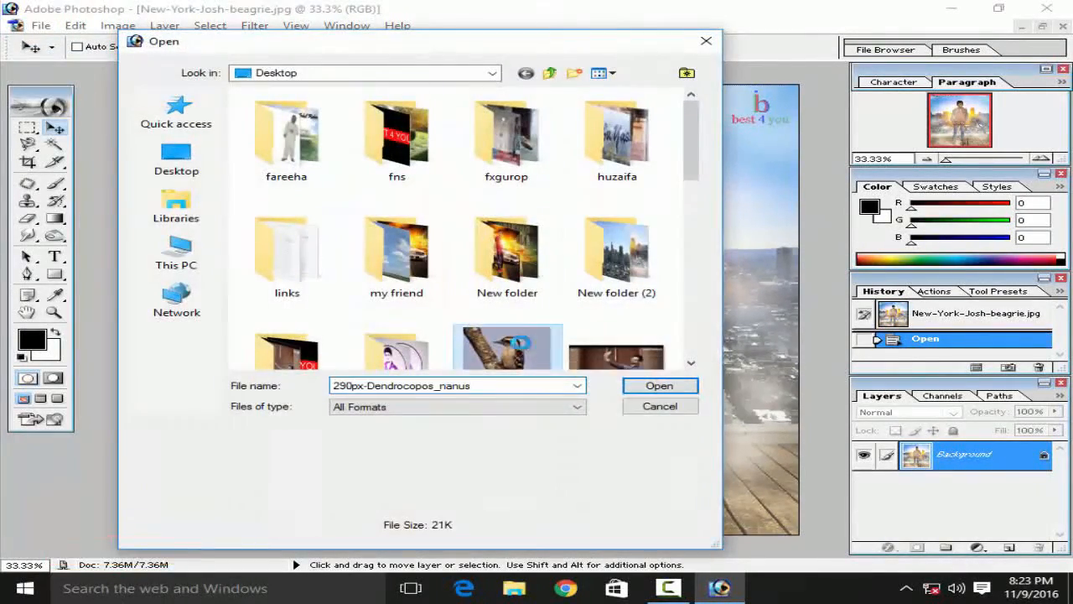
{"action": "left_click", "coordinate": [472, 147]}
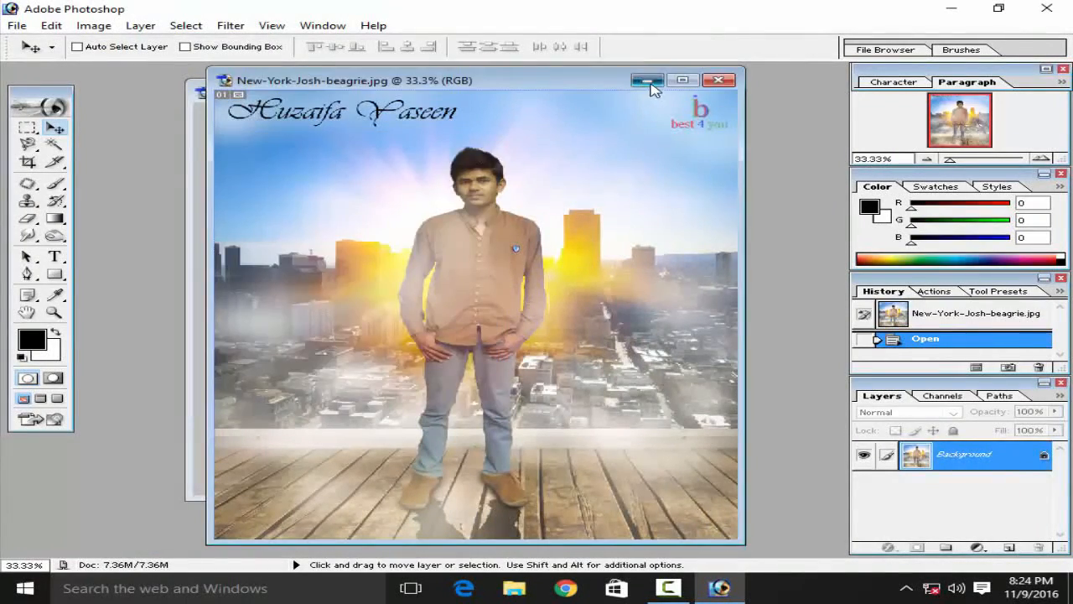
{"action": "left_click", "coordinate": [646, 81]}
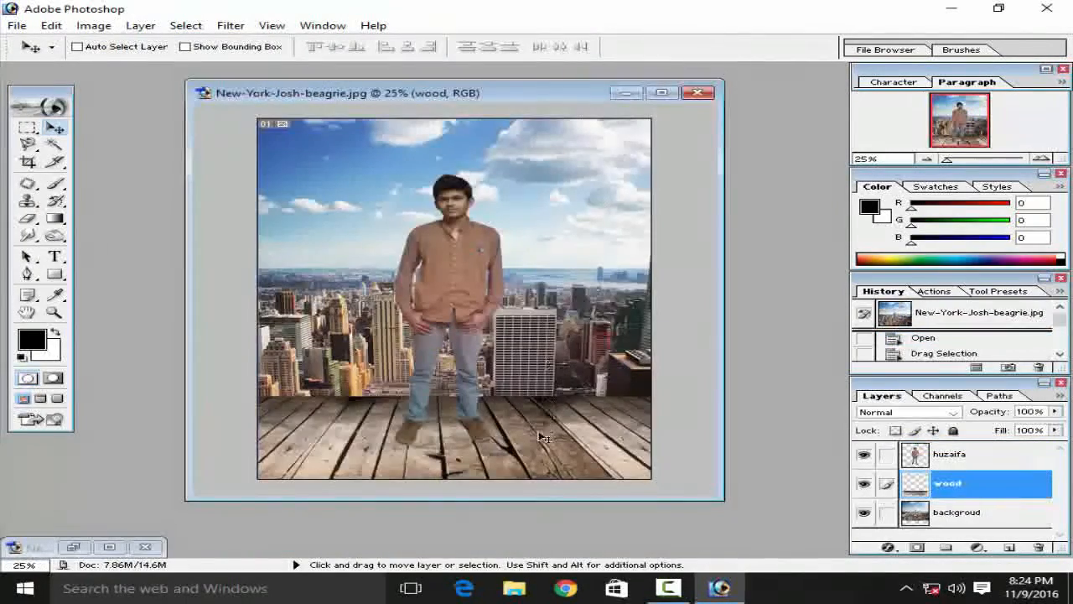
Step: Raise the wood layer's saturation by +25 with Hue/Saturation
{"action": "left_click", "coordinate": [94, 25]}
{"action": "mouse_move", "coordinate": [167, 66]}
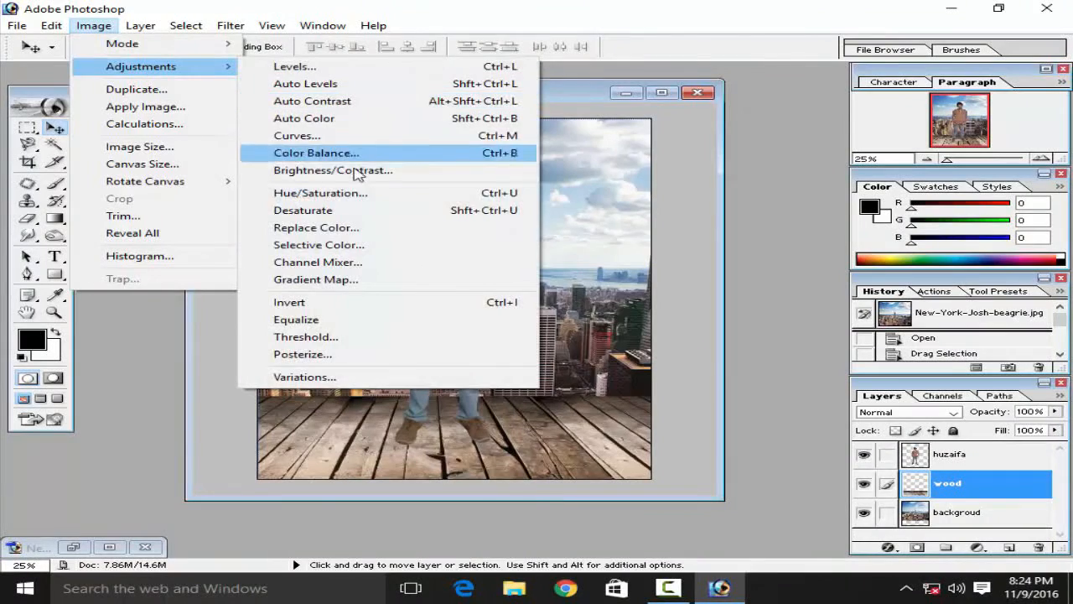
{"action": "left_click", "coordinate": [364, 196]}
{"action": "left_click_drag", "start_coordinate": [746, 277], "coordinate": [761, 278]}
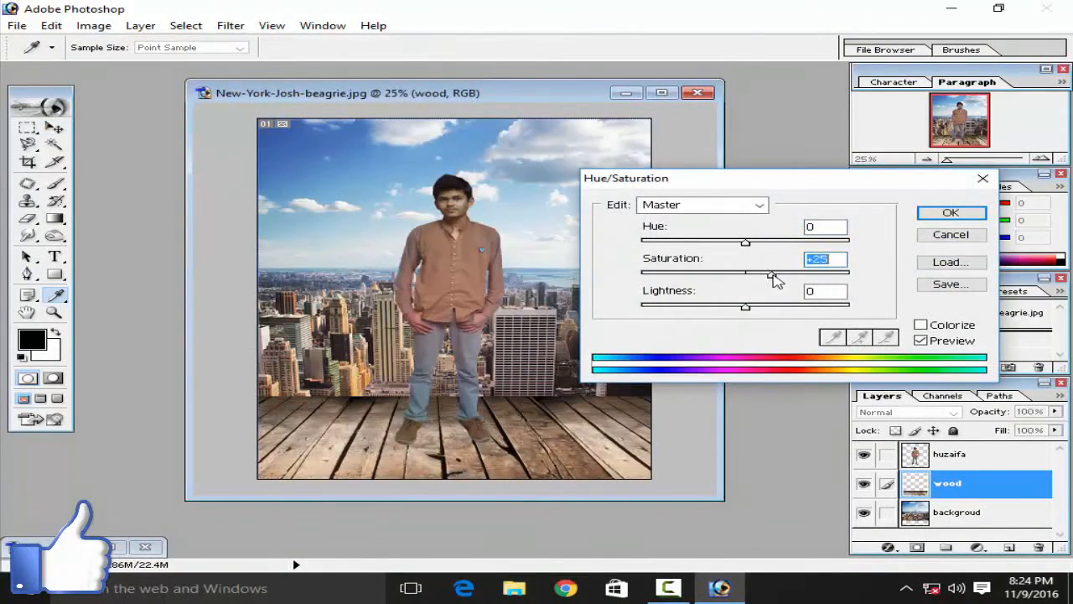
{"action": "left_click", "coordinate": [950, 213]}
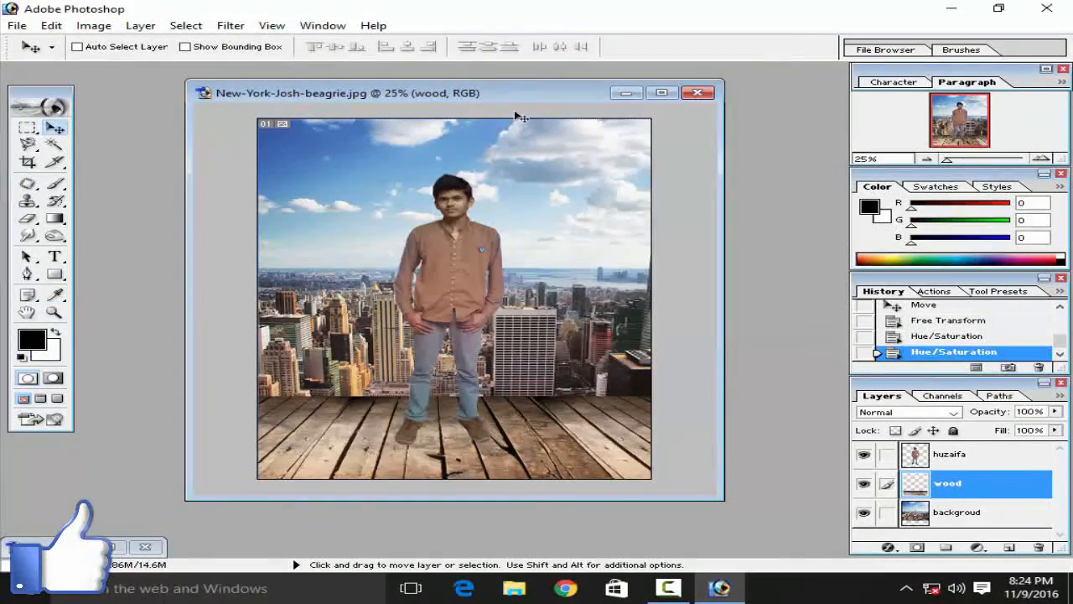
Step: Enlarge the document window slightly and open the grey wall texture 1.JPG from New folder (2)
{"action": "left_click_drag", "start_coordinate": [513, 94], "coordinate": [493, 123]}
{"action": "left_click_drag", "start_coordinate": [711, 540], "coordinate": [730, 554]}
{"action": "left_click_drag", "start_coordinate": [509, 133], "coordinate": [520, 111]}
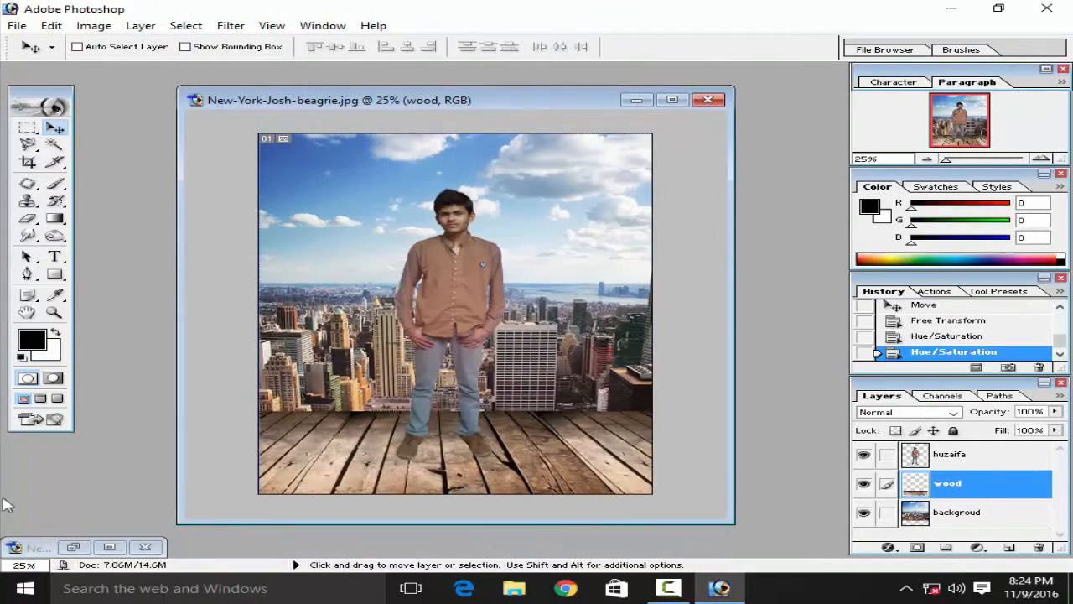
{"action": "left_click", "coordinate": [109, 546]}
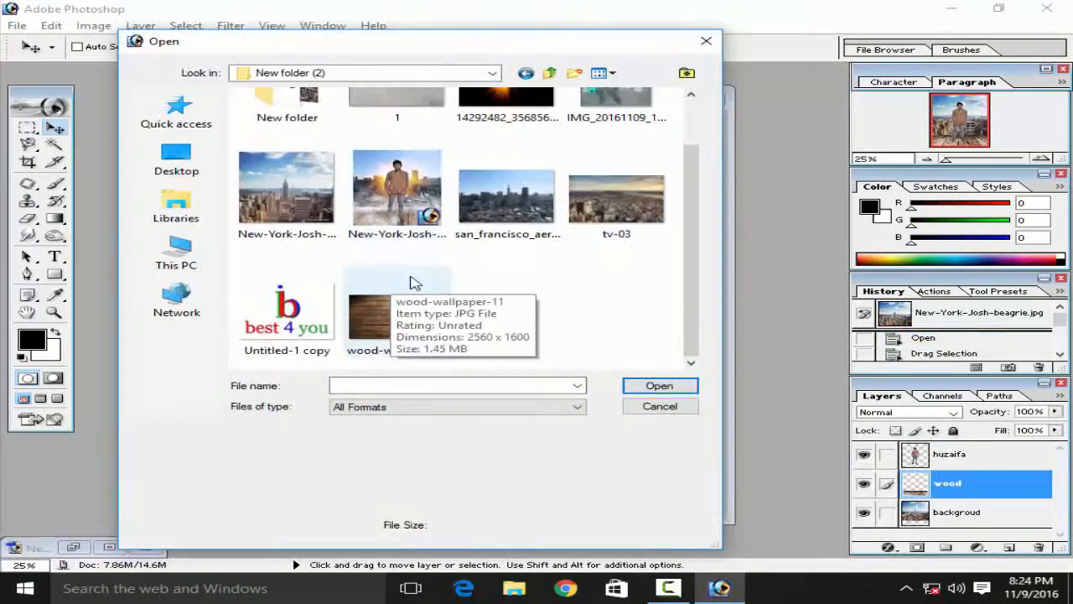
{"action": "scroll", "coordinate": [383, 283], "scroll_direction": "up", "scroll_amount": 1}
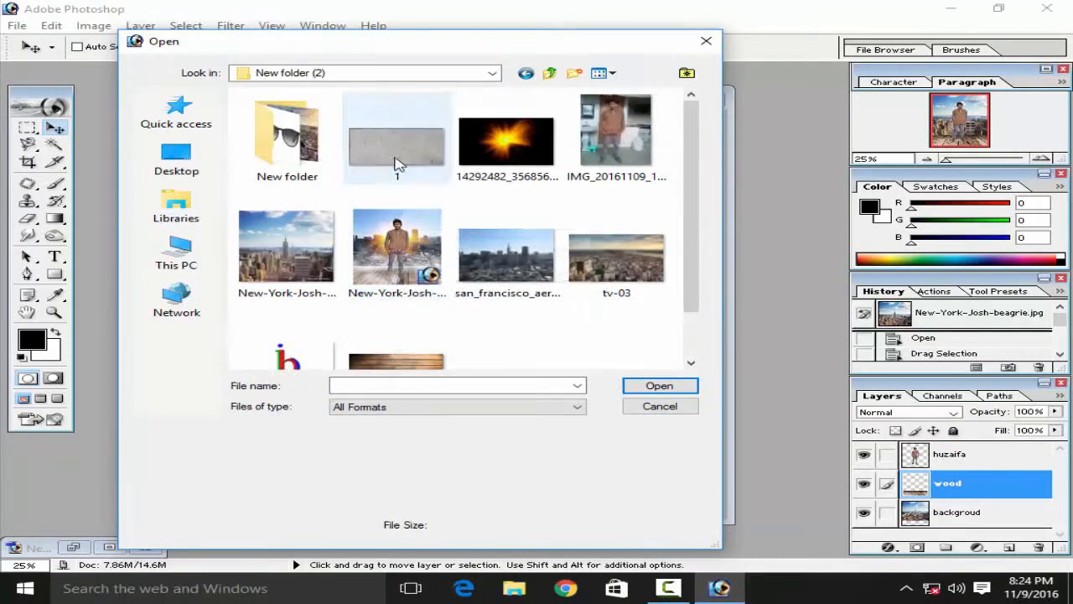
{"action": "double_click", "coordinate": [393, 175]}
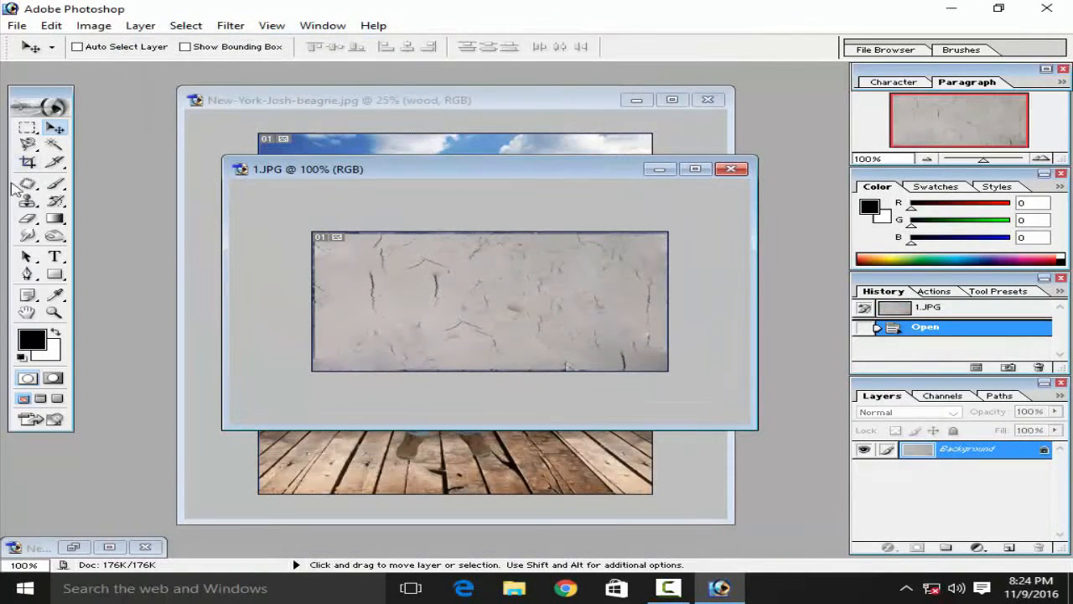
Step: Crop 1.JPG to trim the dark borders off the wall texture
{"action": "left_click", "coordinate": [28, 162]}
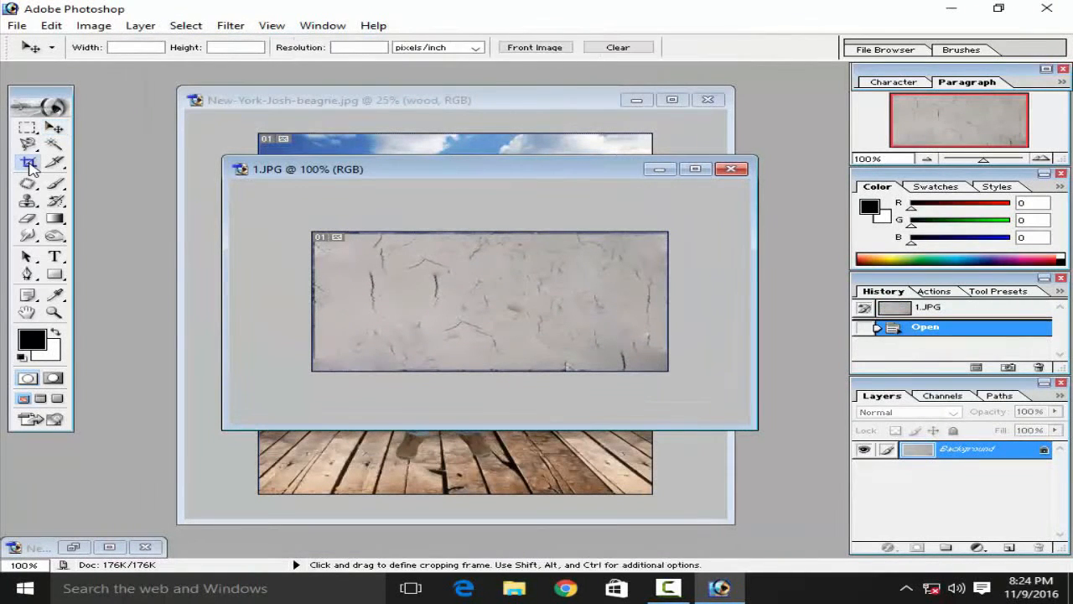
{"action": "mouse_move", "coordinate": [307, 224]}
{"action": "left_mouse_down"}
{"action": "mouse_move", "coordinate": [625, 380]}
{"action": "mouse_move", "coordinate": [315, 234]}
{"action": "mouse_move", "coordinate": [524, 311]}
{"action": "mouse_move", "coordinate": [233, 223]}
{"action": "left_mouse_up"}
{"action": "left_click", "coordinate": [792, 48]}
{"action": "left_click_drag", "start_coordinate": [350, 256], "coordinate": [666, 364]}
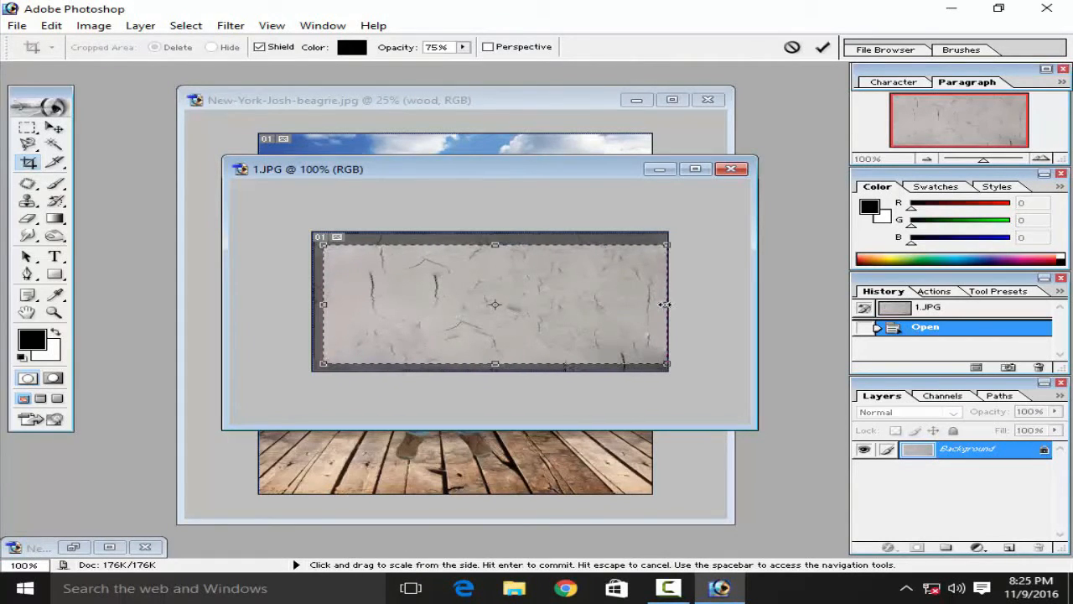
{"action": "left_click", "coordinate": [823, 47]}
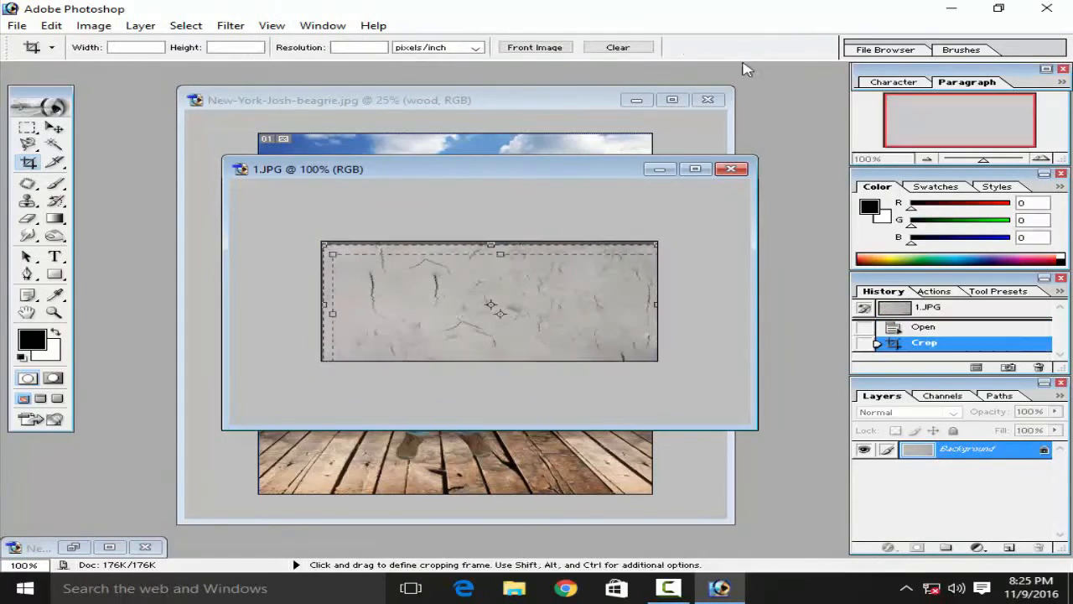
Step: Copy the cropped wall texture into the New York document as a layer and close 1.JPG
{"action": "left_click", "coordinate": [54, 127]}
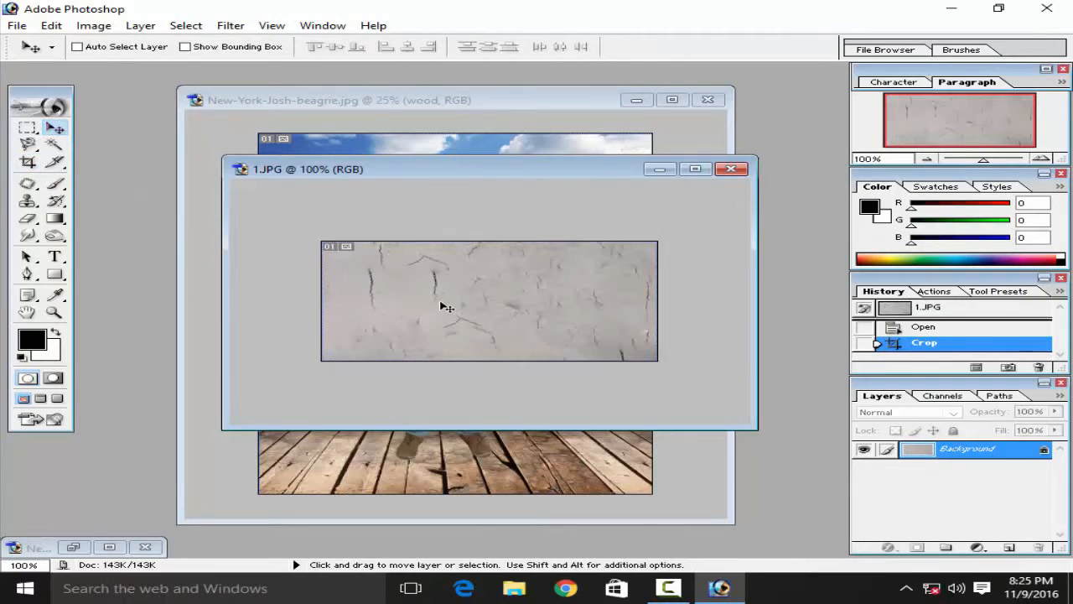
{"action": "left_click_drag", "start_coordinate": [515, 214], "coordinate": [513, 159]}
{"action": "left_click", "coordinate": [751, 238]}
{"action": "left_click", "coordinate": [736, 168]}
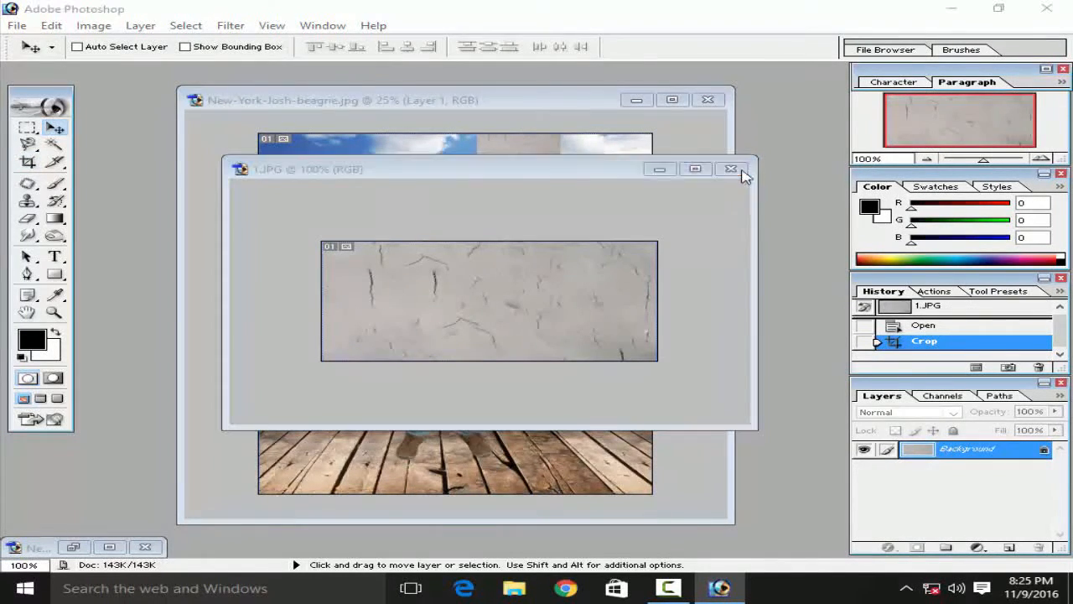
{"action": "left_click", "coordinate": [572, 230]}
Step: Move the wall texture to the planks' far left edge and Free Transform it to 468.8% width and 39.5% height, spanning the image
{"action": "left_click_drag", "start_coordinate": [562, 167], "coordinate": [323, 407]}
{"action": "key", "text": "ctrl+t"}
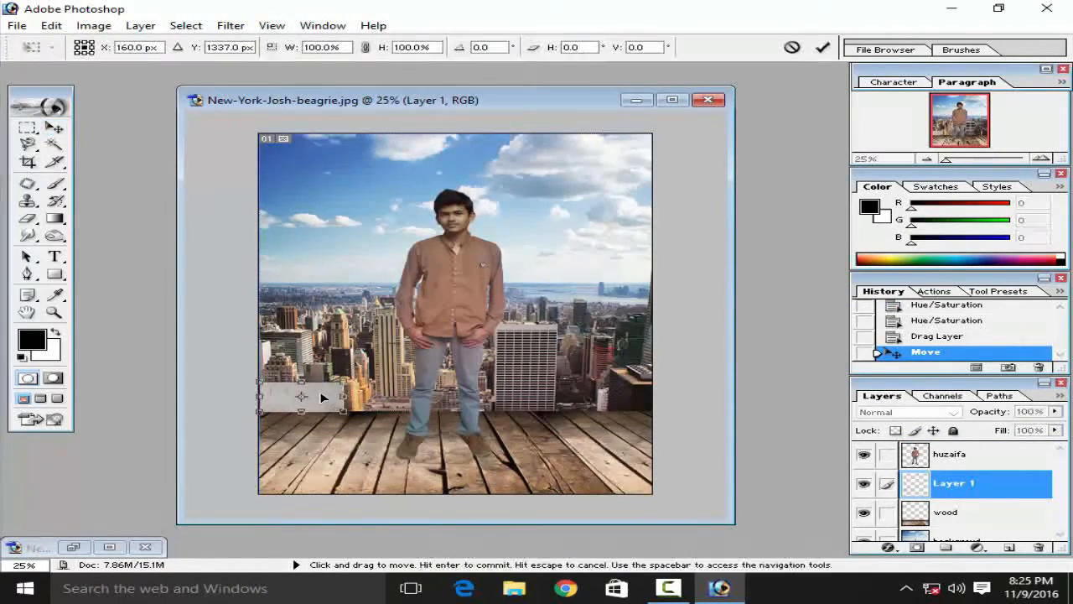
{"action": "left_click_drag", "start_coordinate": [357, 395], "coordinate": [658, 389]}
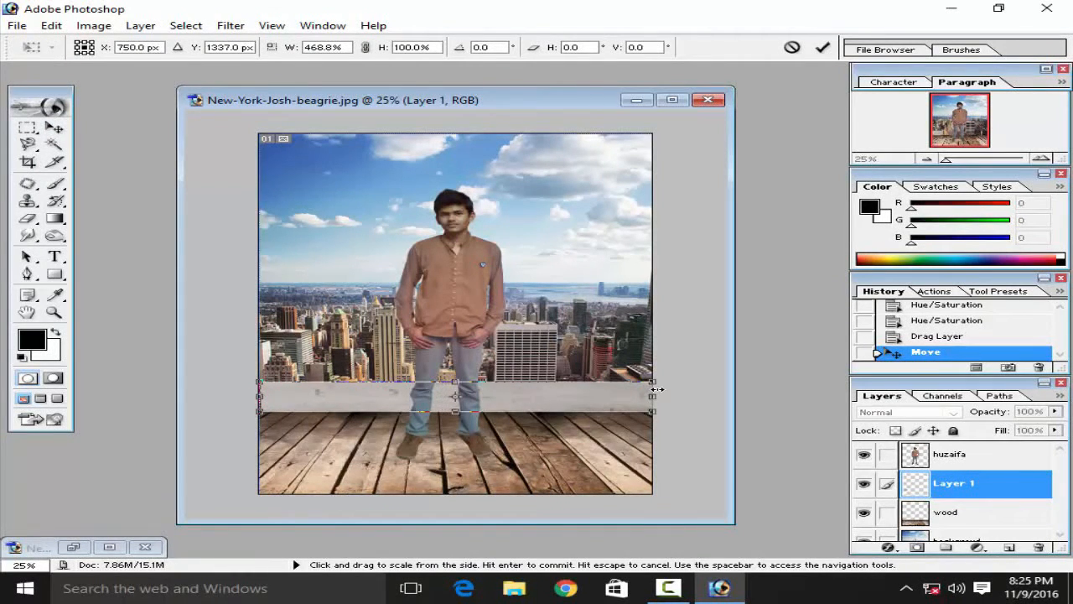
{"action": "left_click_drag", "start_coordinate": [455, 385], "coordinate": [456, 404]}
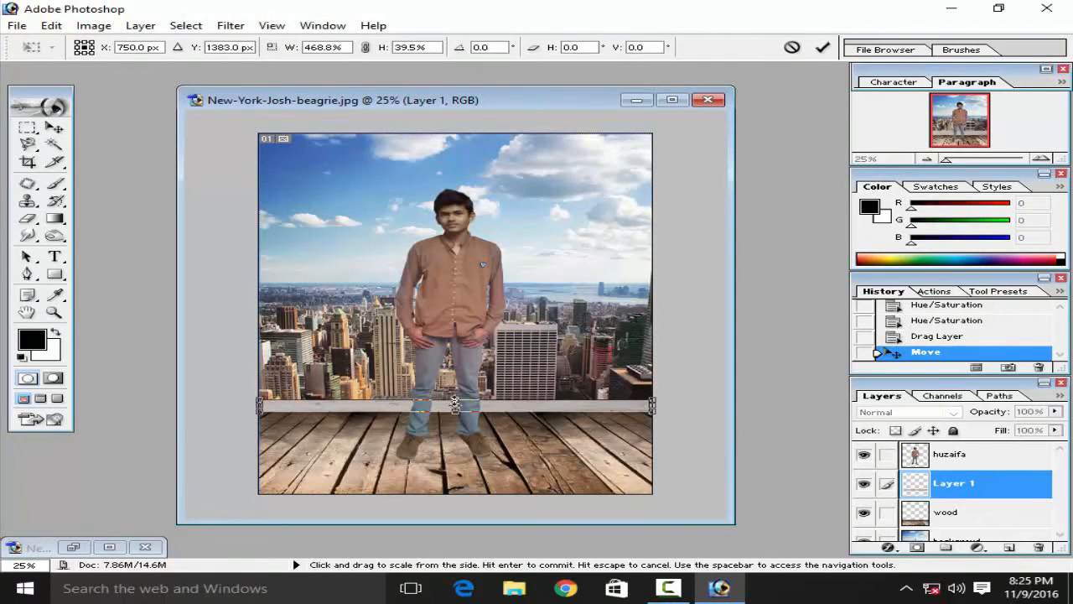
{"action": "key", "text": "Return"}
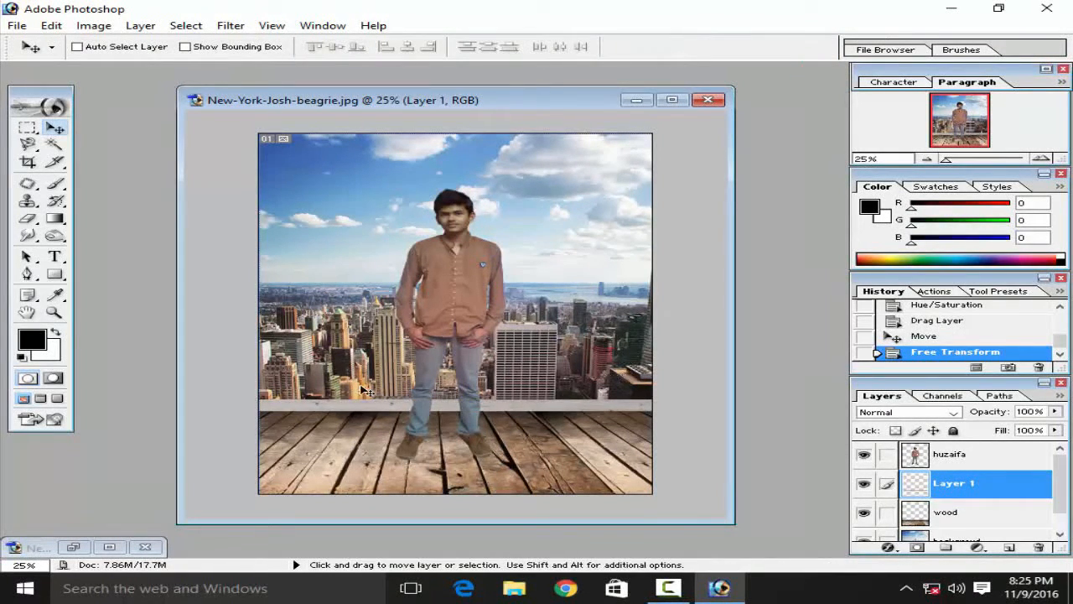
Step: Make the wall strip taller upward with Free Transform, scaling its height to 140%
{"action": "key", "text": "ctrl+t"}
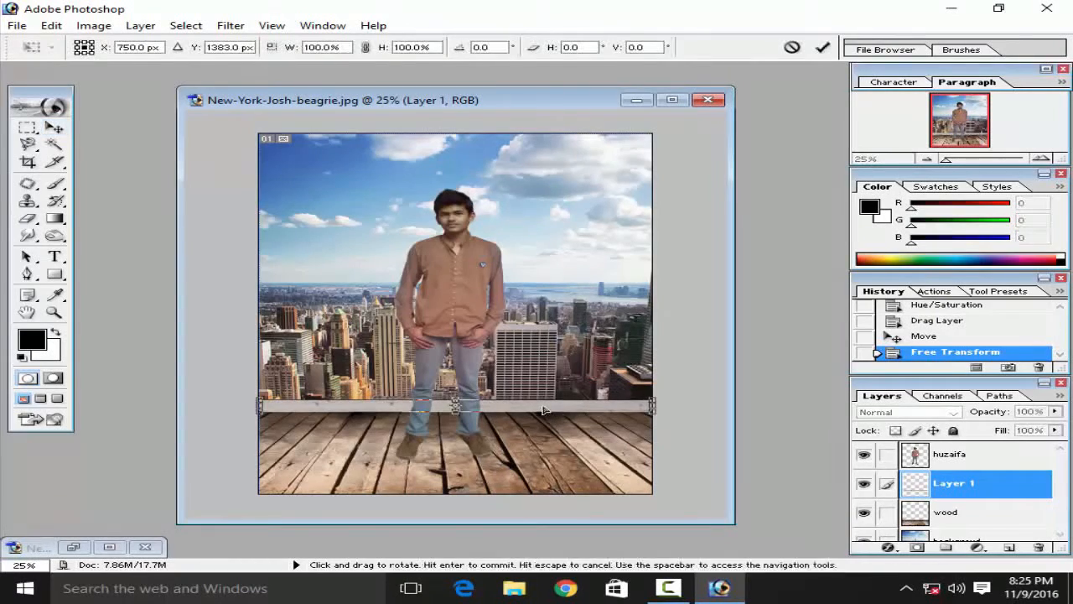
{"action": "left_click_drag", "start_coordinate": [456, 402], "coordinate": [455, 394]}
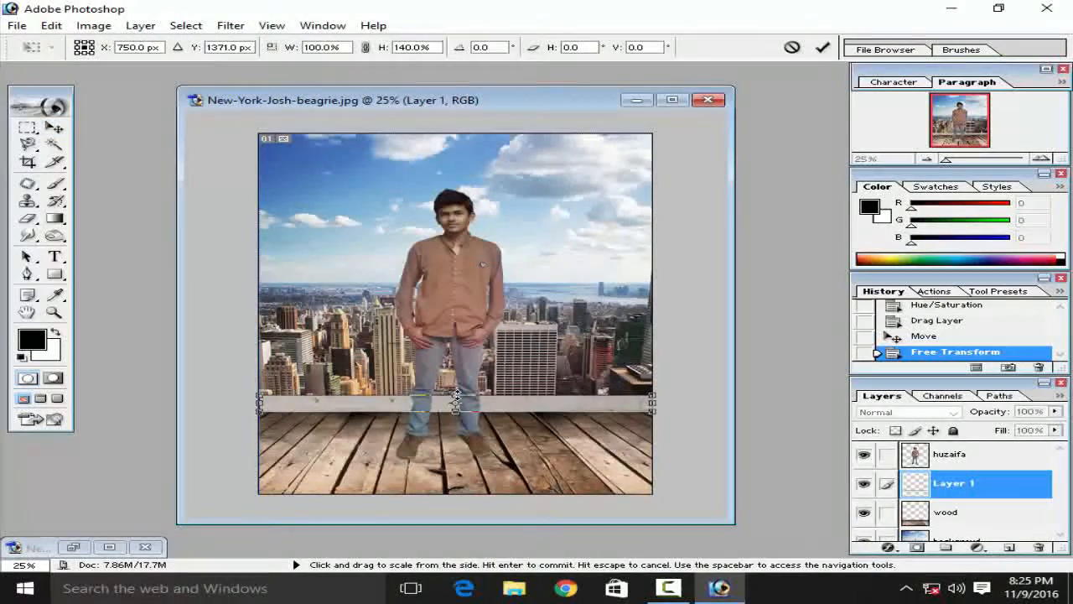
{"action": "left_click", "coordinate": [824, 48]}
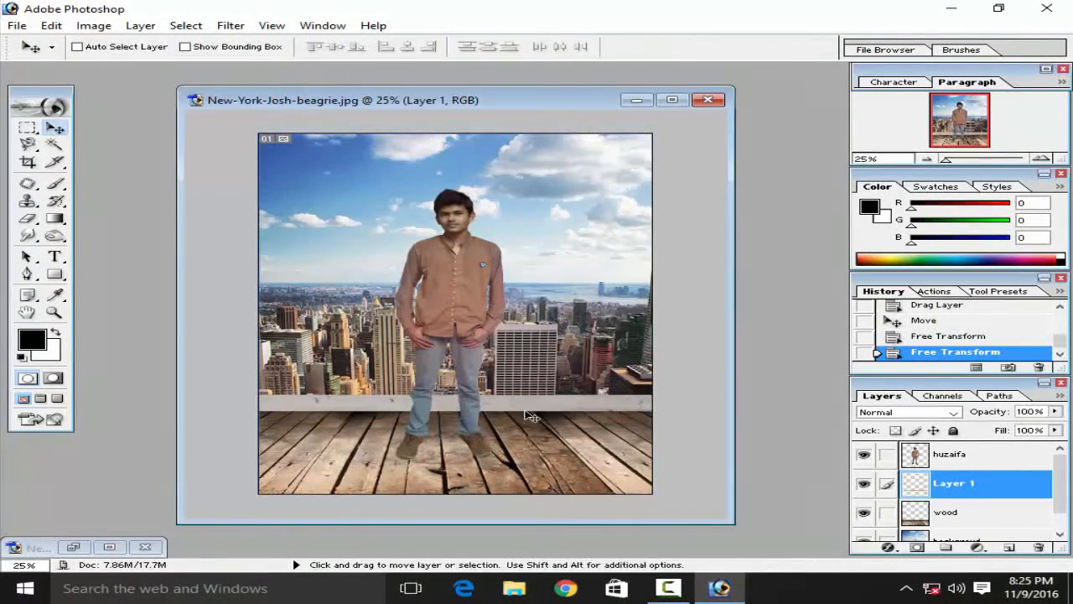
Step: Duplicate the wall strip slightly higher above the planks and make the copy's layer active
{"action": "left_click_drag", "start_coordinate": [531, 408], "coordinate": [524, 395]}
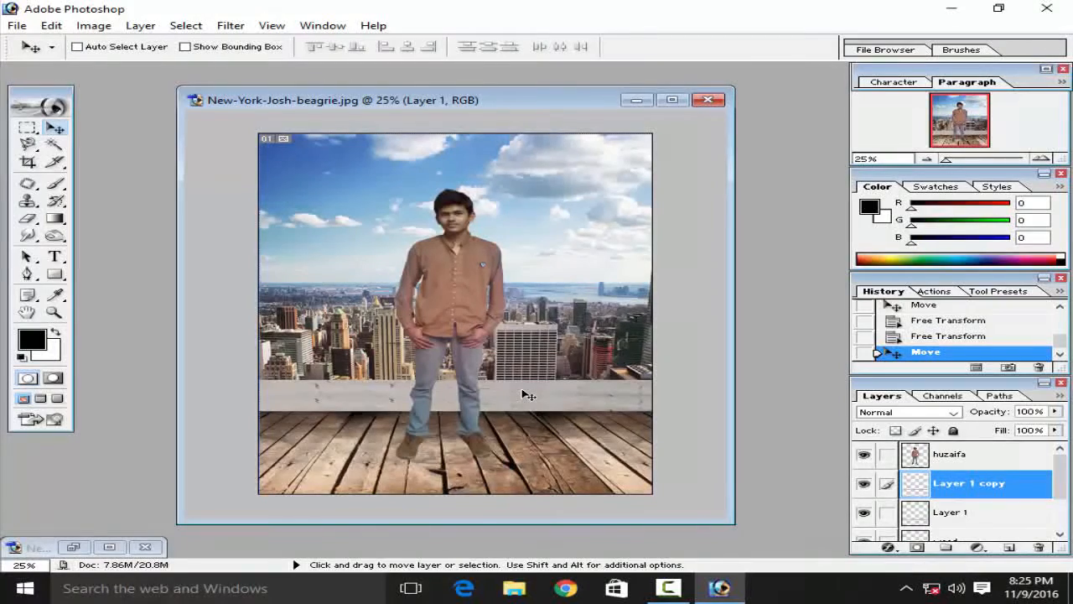
{"action": "right_click", "coordinate": [525, 397]}
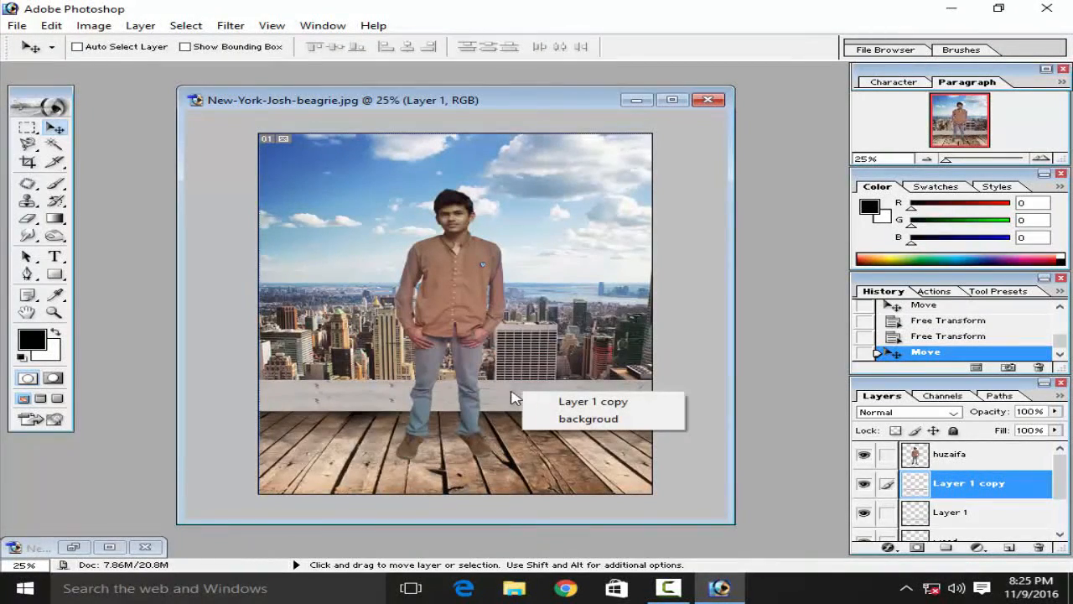
{"action": "left_click", "coordinate": [527, 401]}
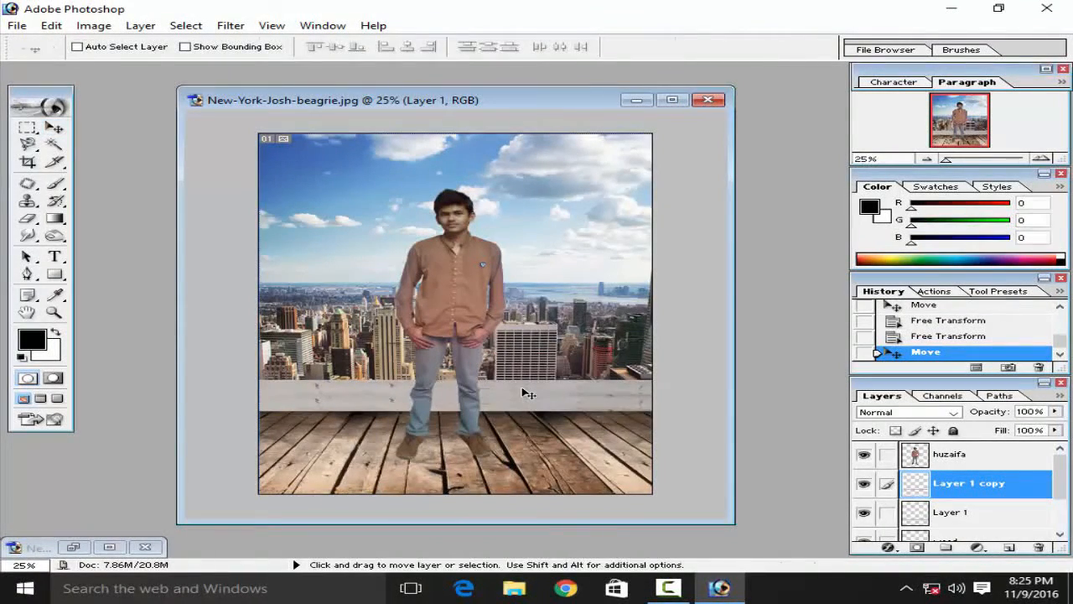
Step: Free Transform the wall strip copy down to 33.3% height as a thin top ledge and flip it horizontally
{"action": "key", "text": "ctrl+t"}
{"action": "left_click_drag", "start_coordinate": [457, 383], "coordinate": [458, 392]}
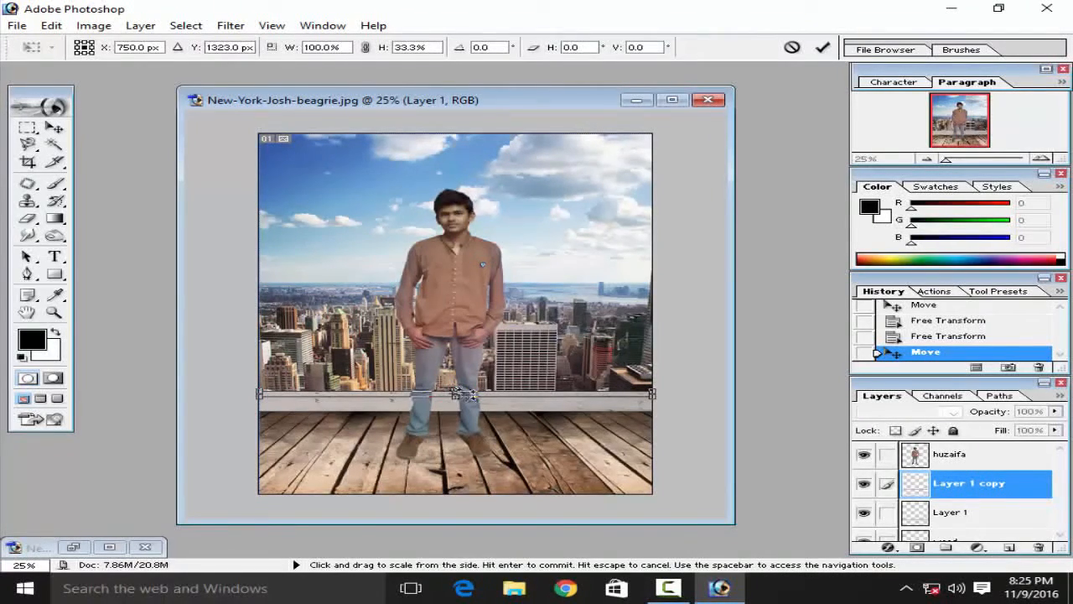
{"action": "right_click", "coordinate": [492, 392]}
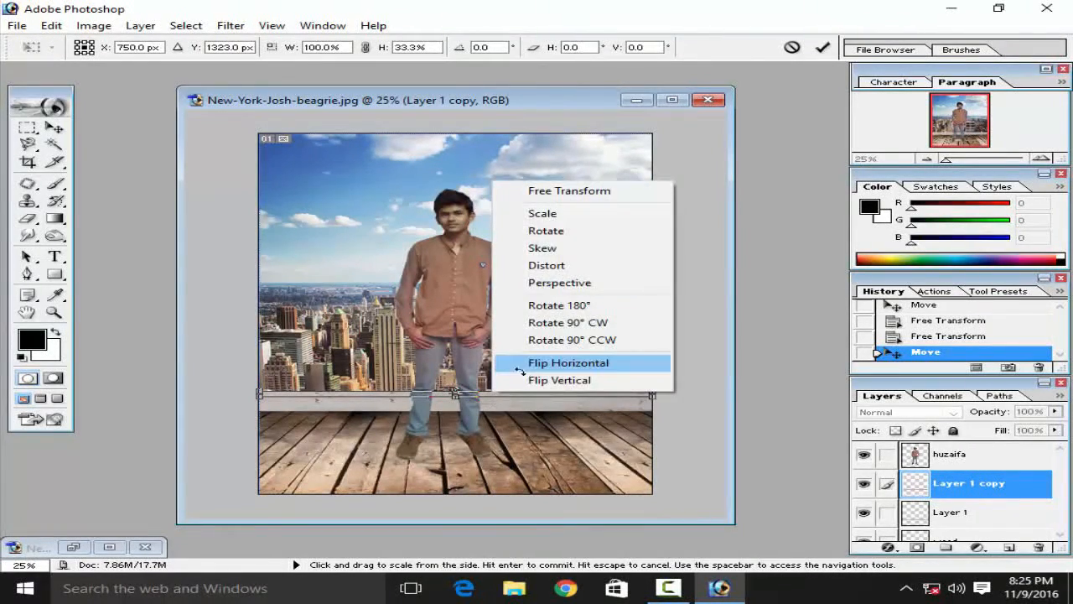
{"action": "left_click", "coordinate": [518, 363]}
{"action": "left_click", "coordinate": [823, 47]}
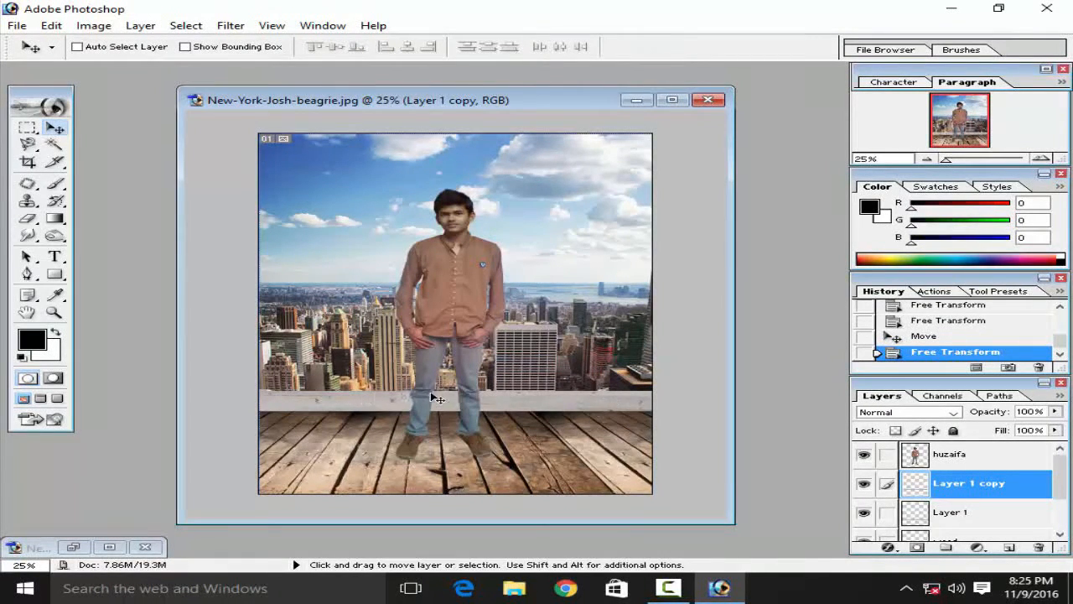
{"action": "left_click_drag", "start_coordinate": [435, 400], "coordinate": [433, 397]}
Step: Darken the original wall strip on Layer 1 with Curves, mapping RGB input 152 to output 119
{"action": "left_click", "coordinate": [953, 513]}
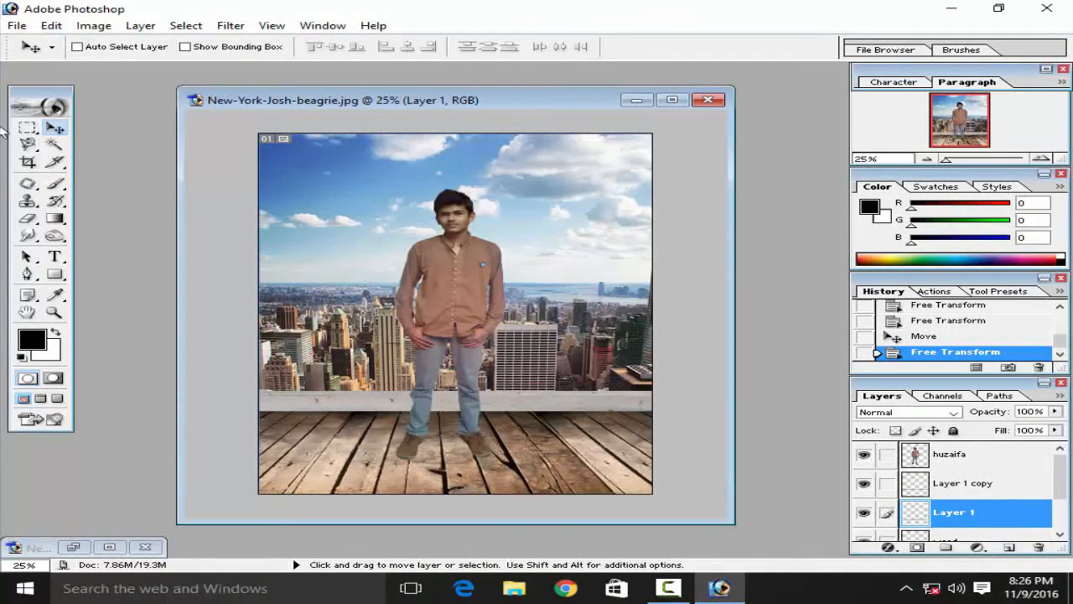
{"action": "left_click", "coordinate": [94, 26]}
{"action": "mouse_move", "coordinate": [142, 66]}
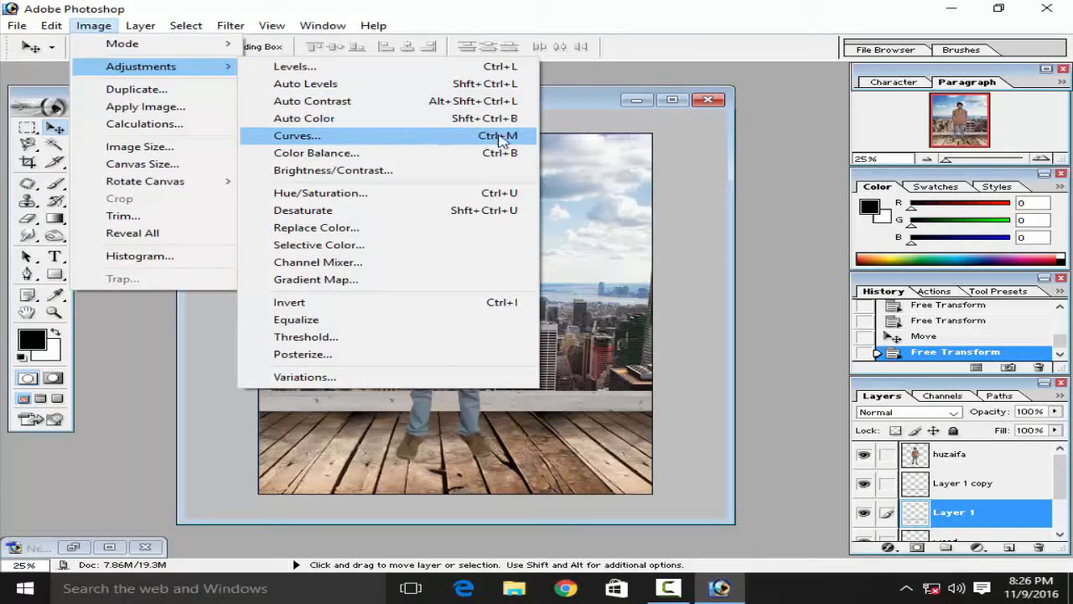
{"action": "left_click", "coordinate": [361, 137]}
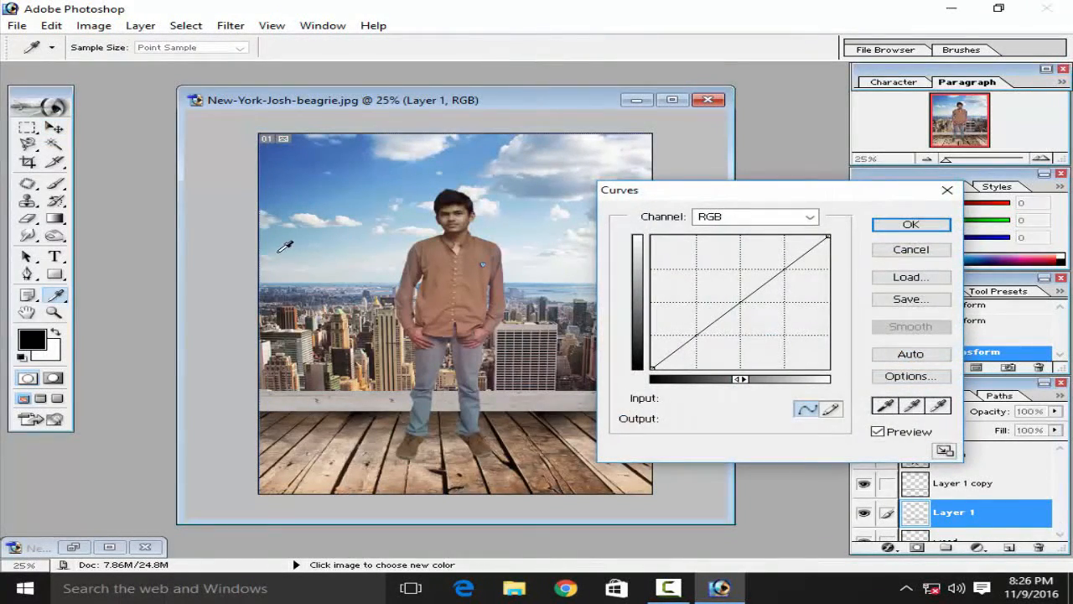
{"action": "left_click_drag", "start_coordinate": [740, 300], "coordinate": [768, 324]}
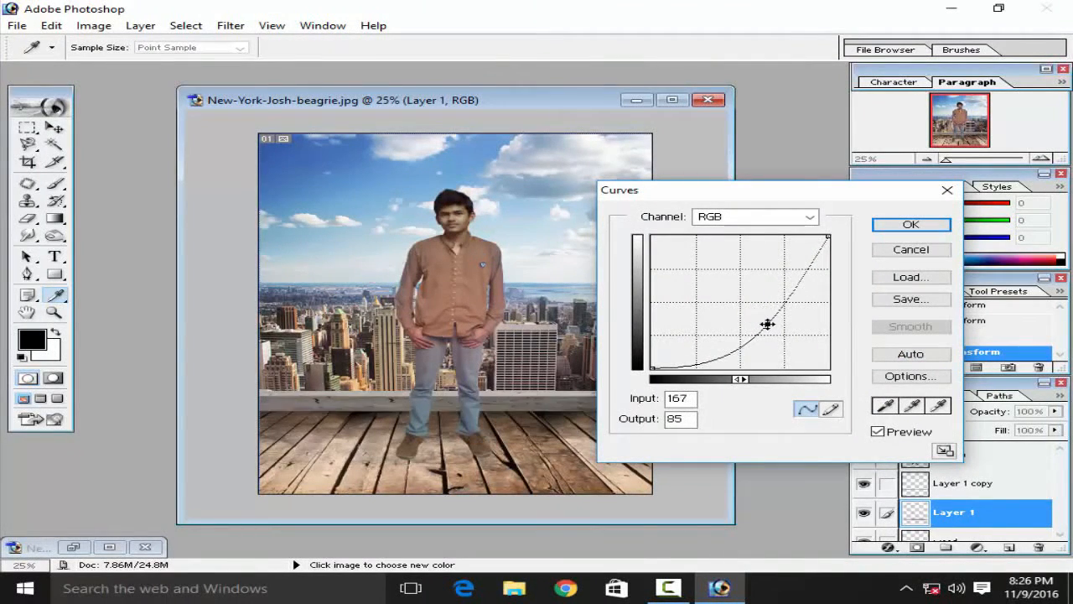
{"action": "left_click_drag", "start_coordinate": [749, 193], "coordinate": [842, 193]}
{"action": "mouse_move", "coordinate": [853, 320]}
{"action": "left_mouse_down"}
{"action": "mouse_move", "coordinate": [832, 293]}
{"action": "mouse_move", "coordinate": [848, 302]}
{"action": "left_mouse_up"}
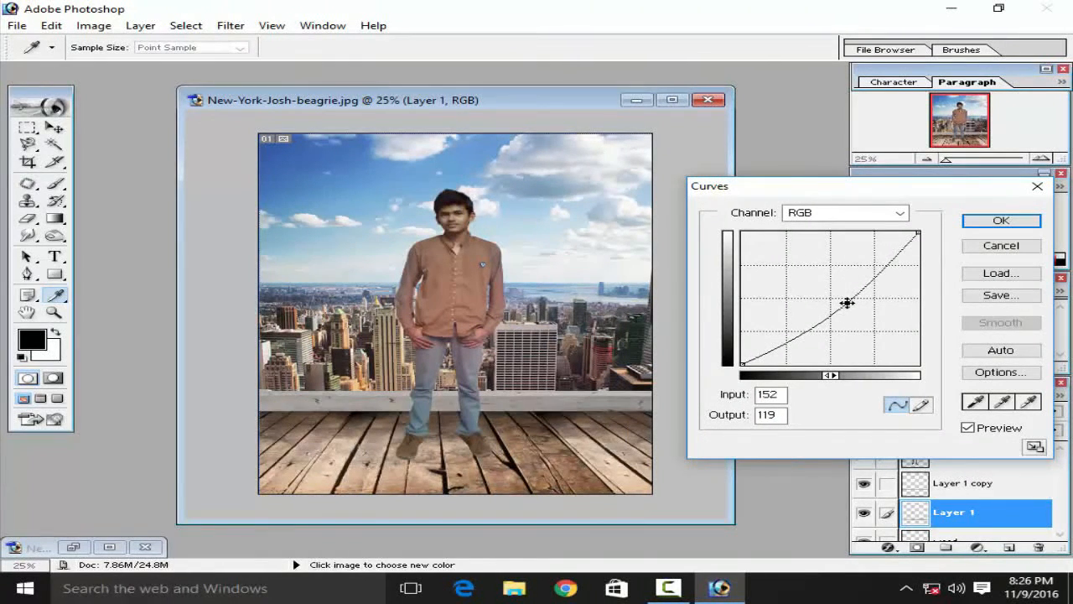
{"action": "left_click", "coordinate": [1036, 221]}
{"action": "key", "text": "v"}
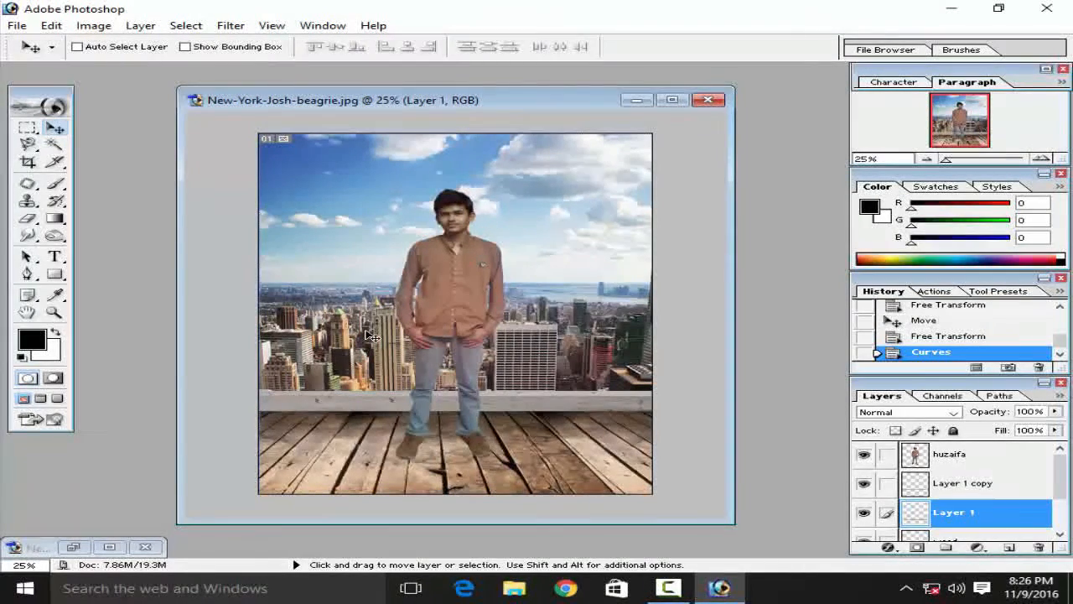
Step: Darken the New York skyline background layer slightly with Curves, mapping RGB input 134 to output 119
{"action": "scroll", "coordinate": [940, 501], "scroll_direction": "down", "scroll_amount": 2}
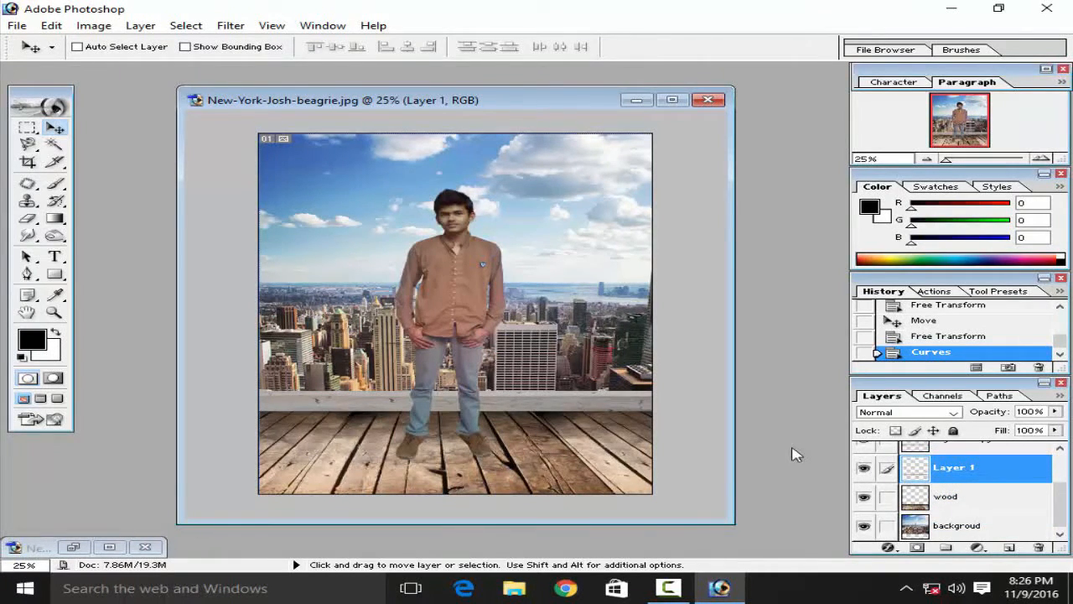
{"action": "left_click", "coordinate": [946, 533]}
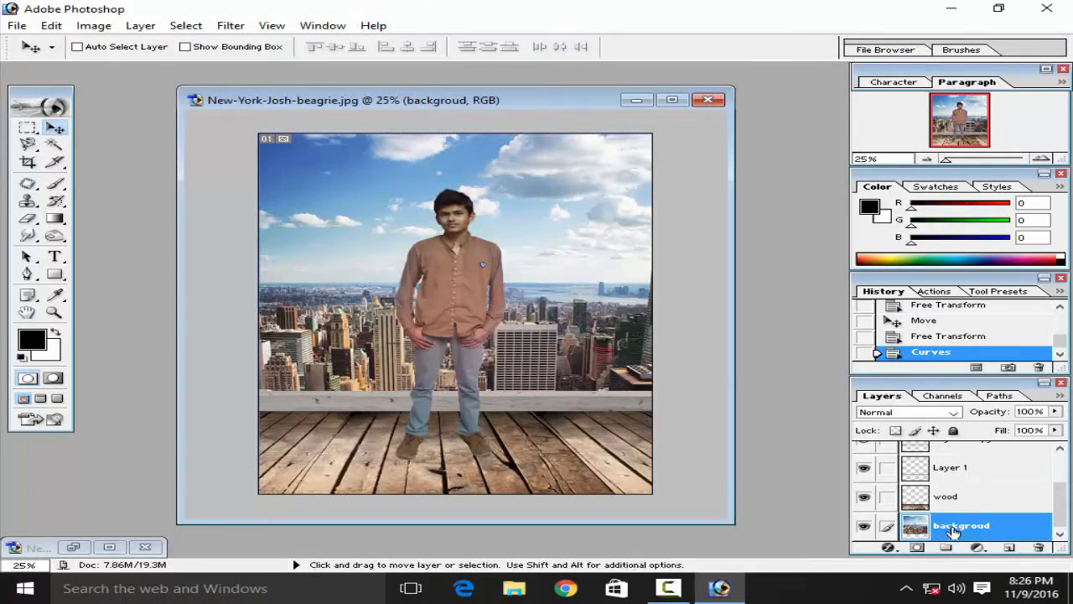
{"action": "left_click", "coordinate": [94, 25]}
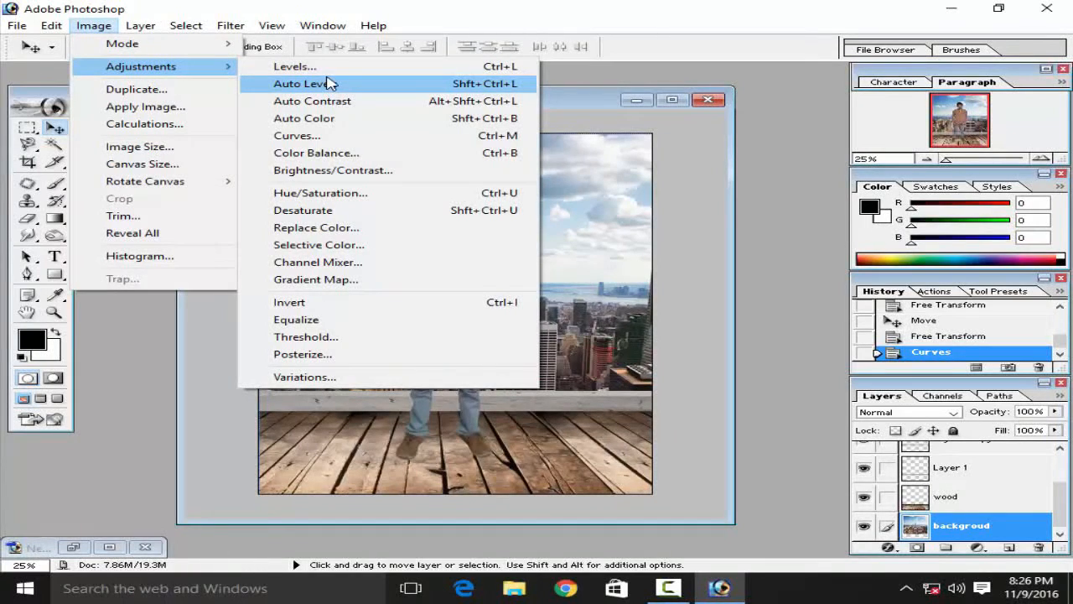
{"action": "left_click", "coordinate": [312, 136]}
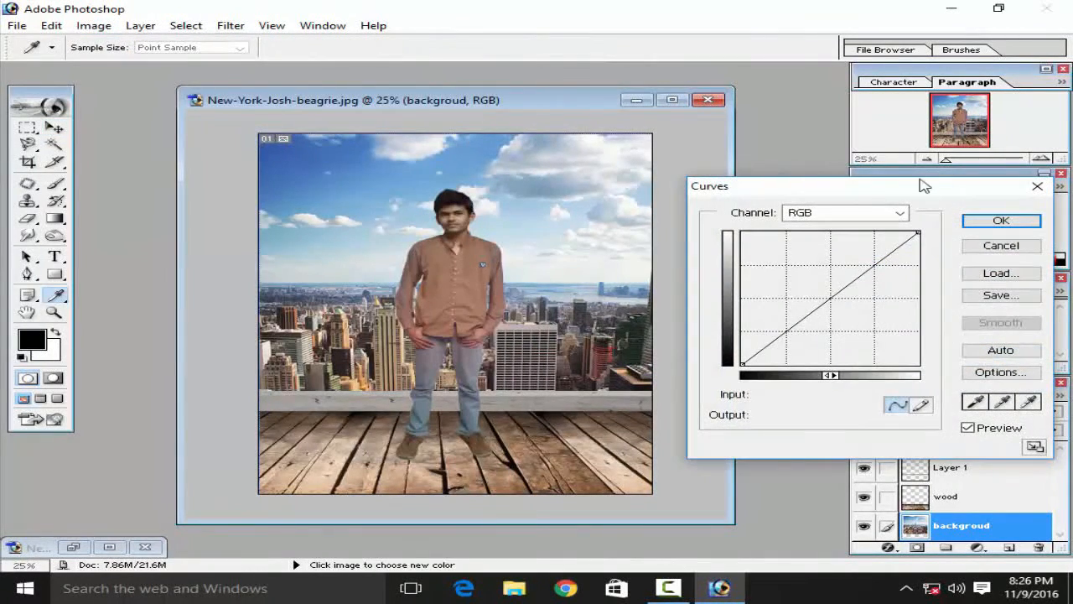
{"action": "left_click_drag", "start_coordinate": [863, 186], "coordinate": [865, 155]}
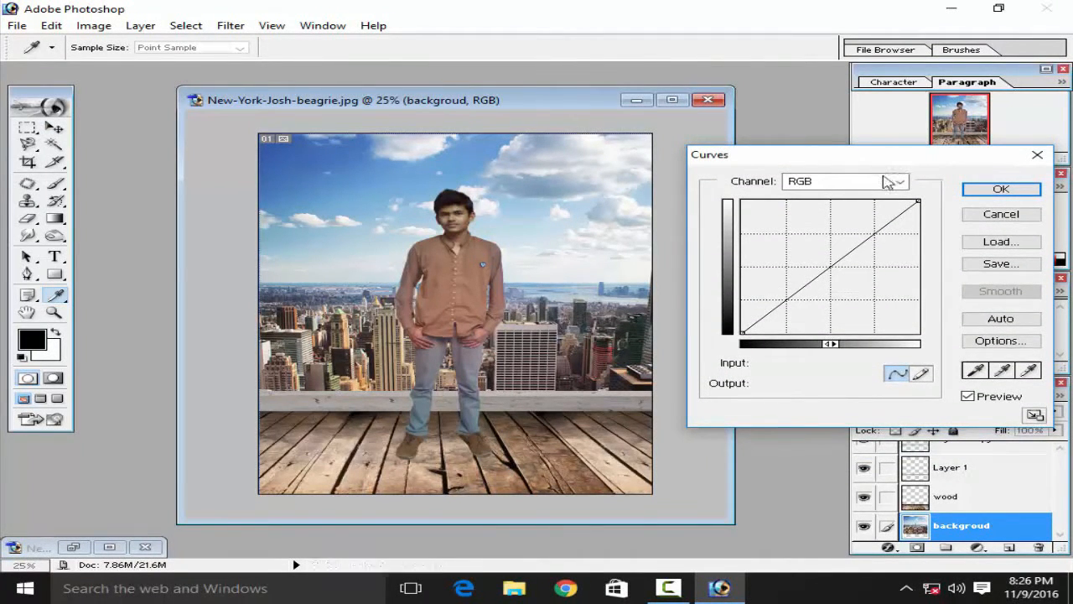
{"action": "left_click", "coordinate": [877, 184]}
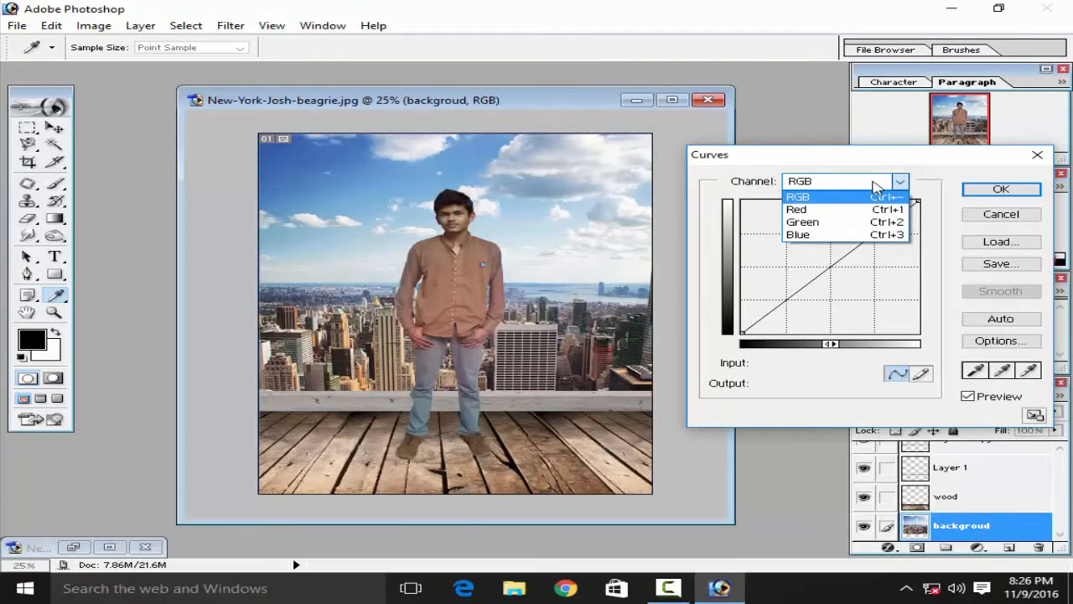
{"action": "left_click", "coordinate": [877, 185]}
{"action": "mouse_move", "coordinate": [830, 266]}
{"action": "left_mouse_down"}
{"action": "mouse_move", "coordinate": [828, 254]}
{"action": "mouse_move", "coordinate": [836, 264]}
{"action": "left_mouse_up"}
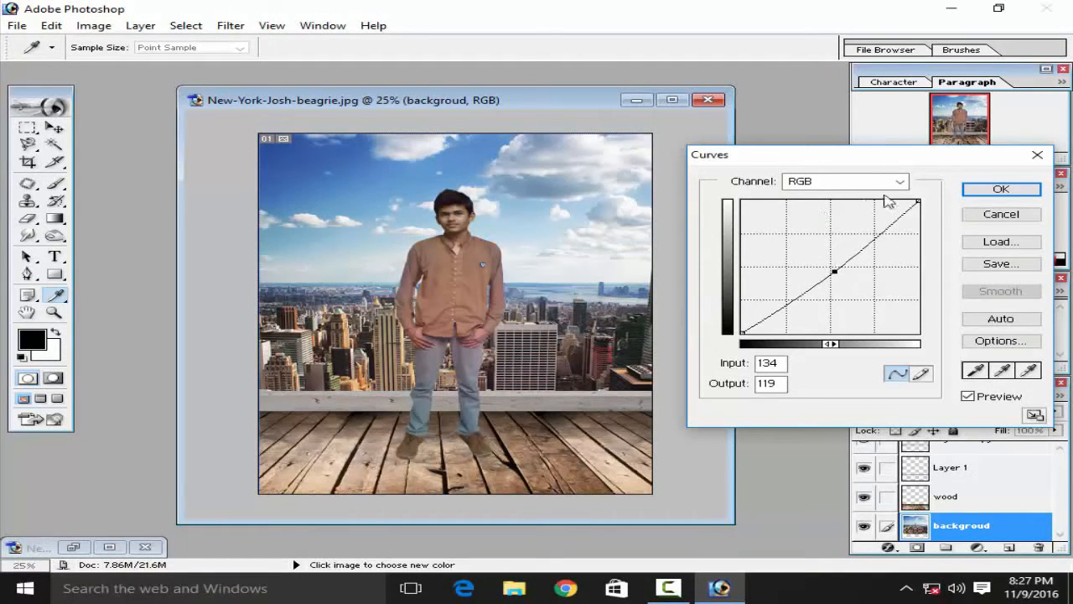
{"action": "left_click", "coordinate": [1028, 191]}
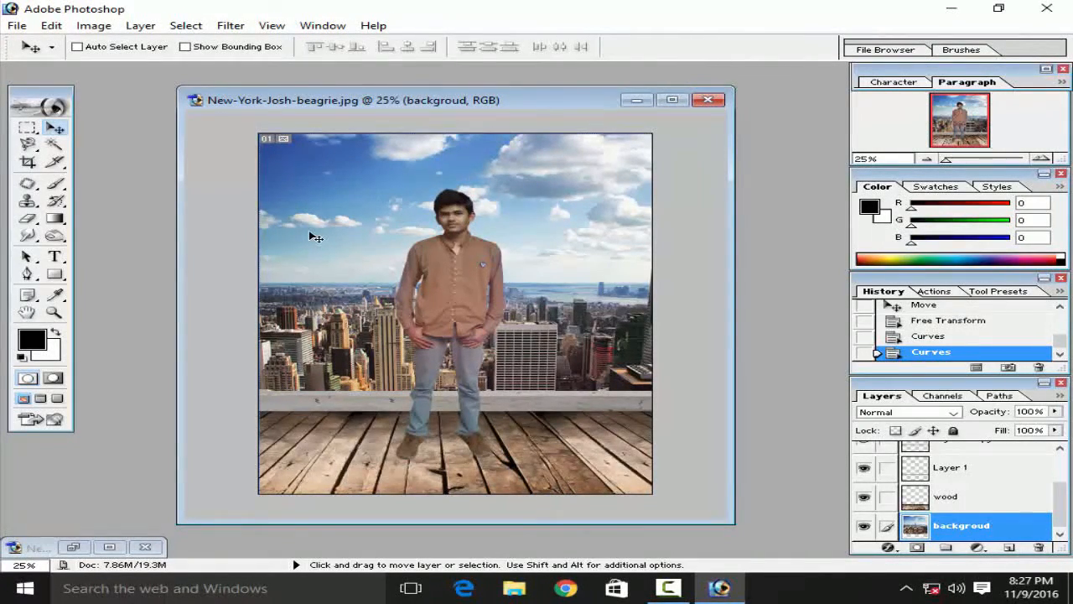
Step: Open the orange light-burst image, copy it into the New York document above the background layer, and close the source image
{"action": "left_click", "coordinate": [17, 25]}
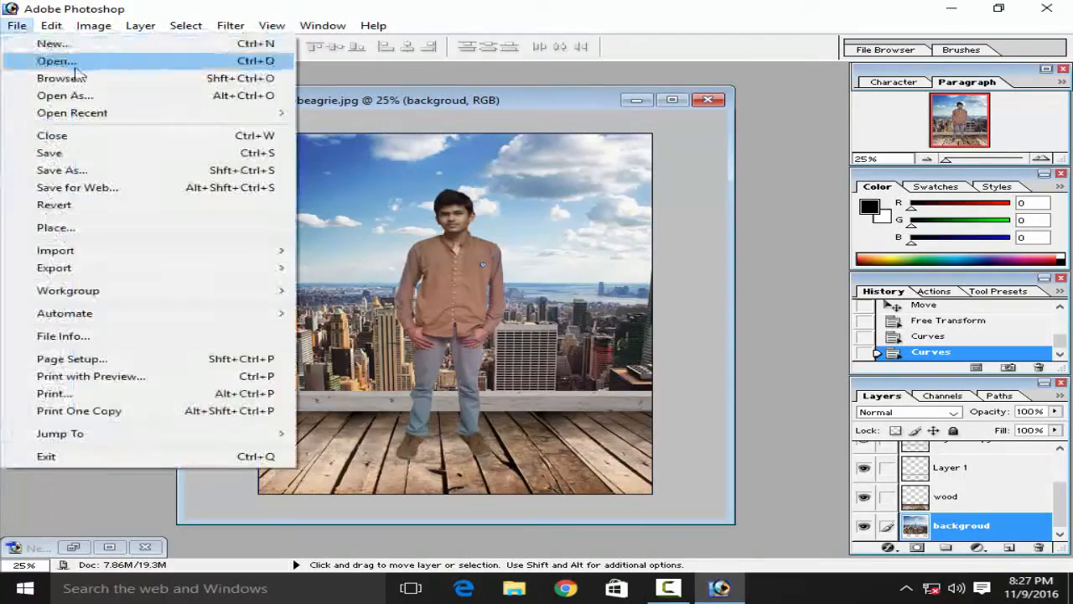
{"action": "left_click", "coordinate": [59, 61]}
{"action": "double_click", "coordinate": [534, 179]}
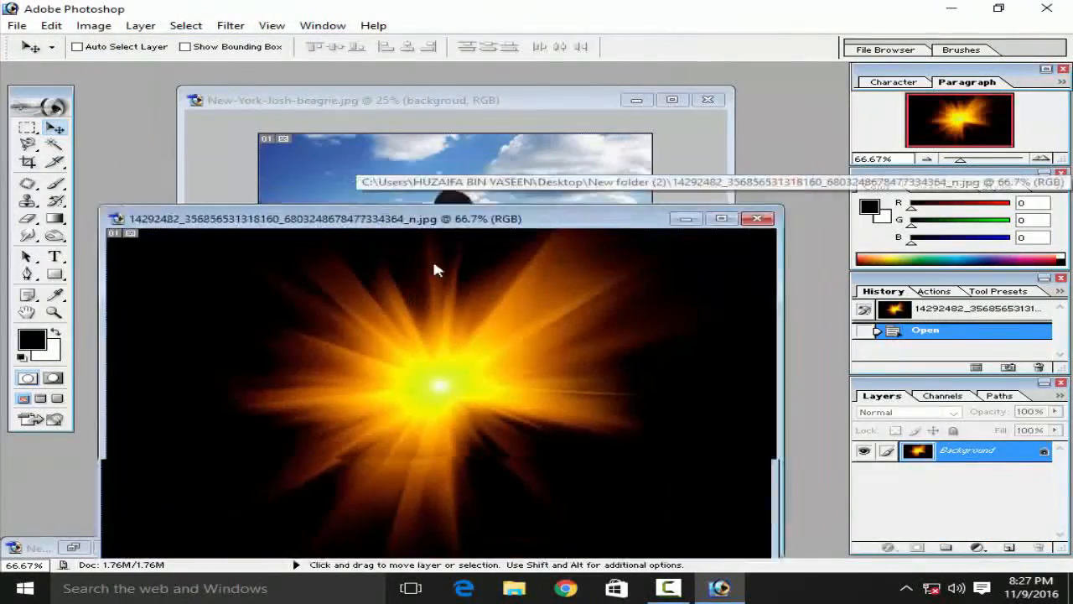
{"action": "left_click_drag", "start_coordinate": [434, 264], "coordinate": [384, 319]}
{"action": "left_click_drag", "start_coordinate": [365, 406], "coordinate": [478, 205]}
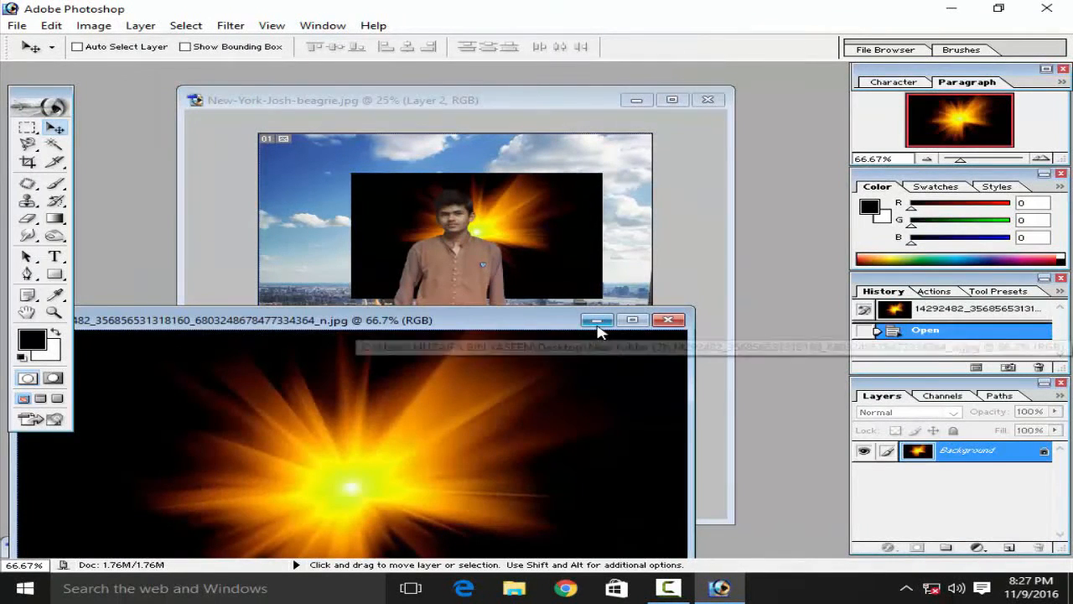
{"action": "left_click", "coordinate": [674, 323]}
Step: Centre the light burst behind the man's upper body and enlarge it to 117.5% with Free Transform
{"action": "left_click_drag", "start_coordinate": [556, 240], "coordinate": [530, 273]}
{"action": "key", "text": "ctrl+t"}
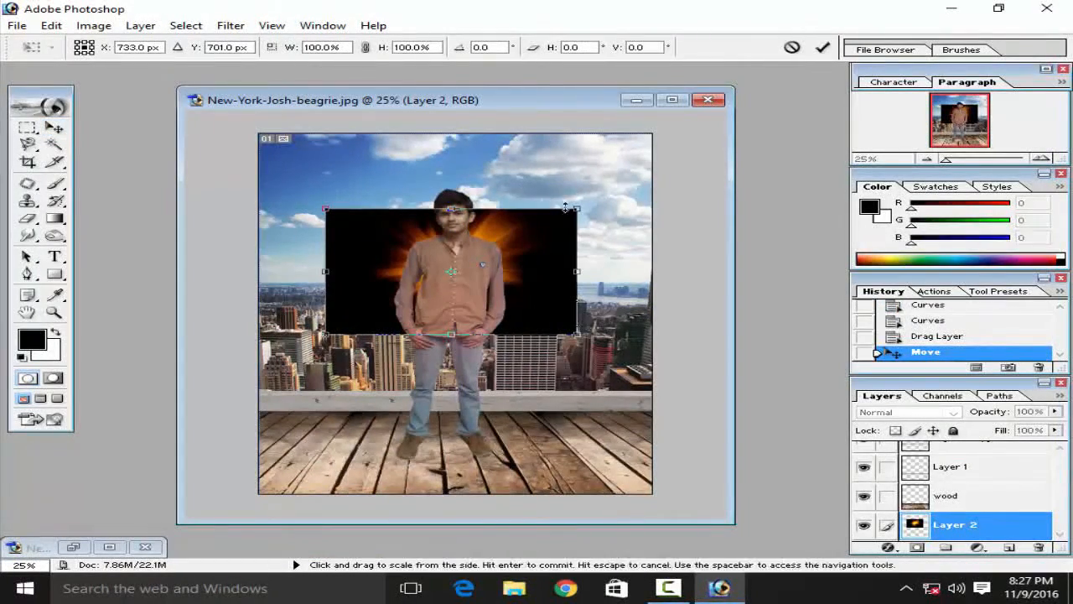
{"action": "left_click_drag", "start_coordinate": [578, 207], "coordinate": [625, 179]}
{"action": "left_click_drag", "start_coordinate": [536, 249], "coordinate": [506, 252]}
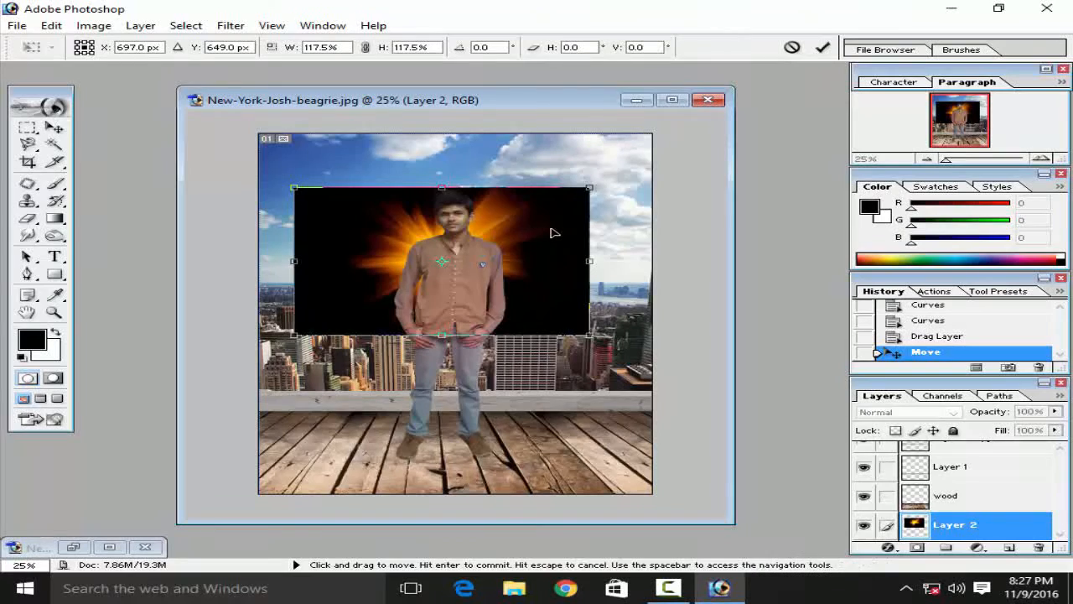
{"action": "left_click_drag", "start_coordinate": [551, 232], "coordinate": [556, 230]}
{"action": "left_click", "coordinate": [823, 49]}
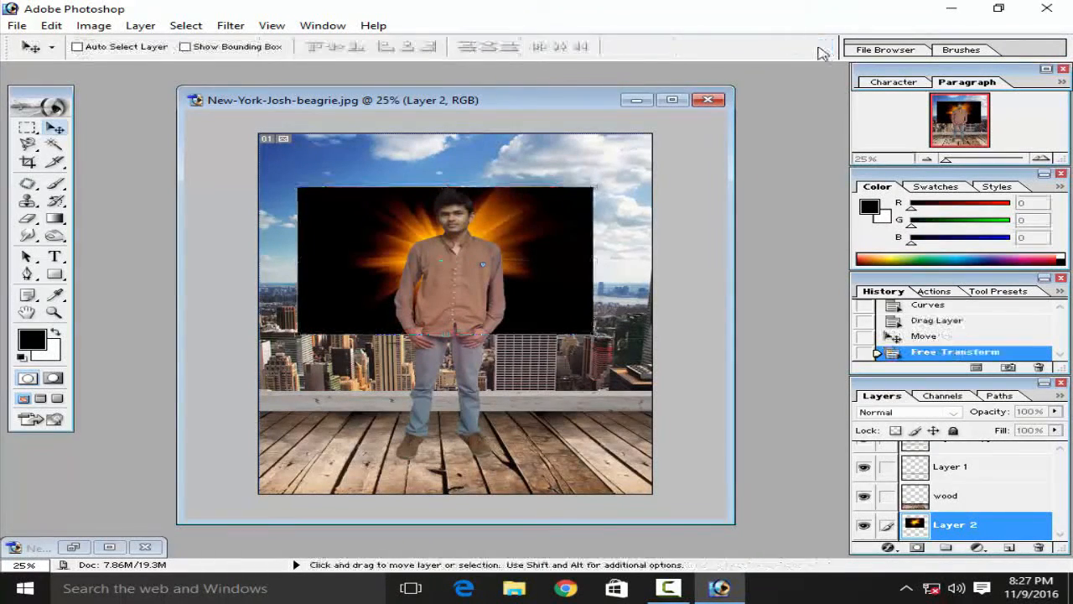
Step: Set the light-burst layer's blend mode to Screen and shift the glow slightly up beside the man's head
{"action": "left_click", "coordinate": [912, 412]}
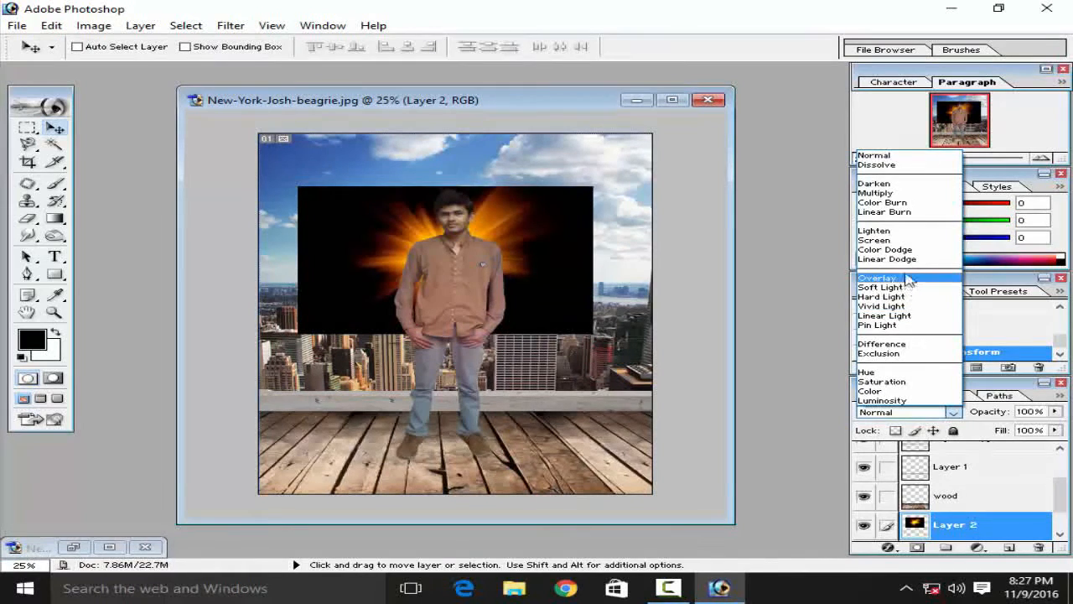
{"action": "left_click", "coordinate": [904, 240]}
{"action": "mouse_move", "coordinate": [421, 241]}
{"action": "left_mouse_down"}
{"action": "mouse_move", "coordinate": [410, 215]}
{"action": "mouse_move", "coordinate": [411, 227]}
{"action": "left_mouse_up"}
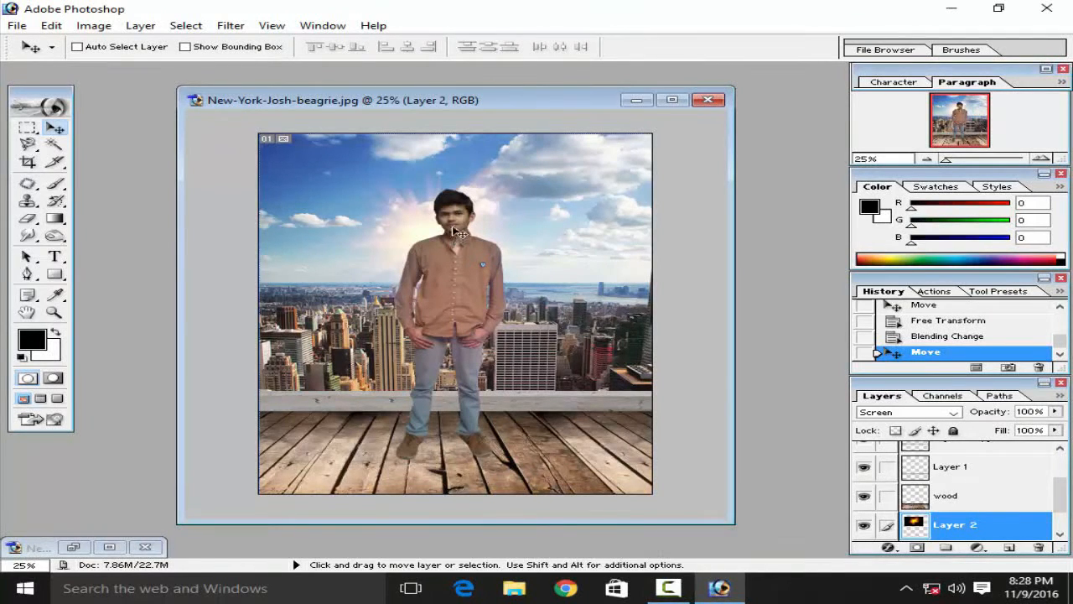
Step: Duplicate the light burst five times, spreading the copies behind the man's head and torso to strengthen the glow
{"action": "left_click_drag", "start_coordinate": [430, 234], "coordinate": [457, 308]}
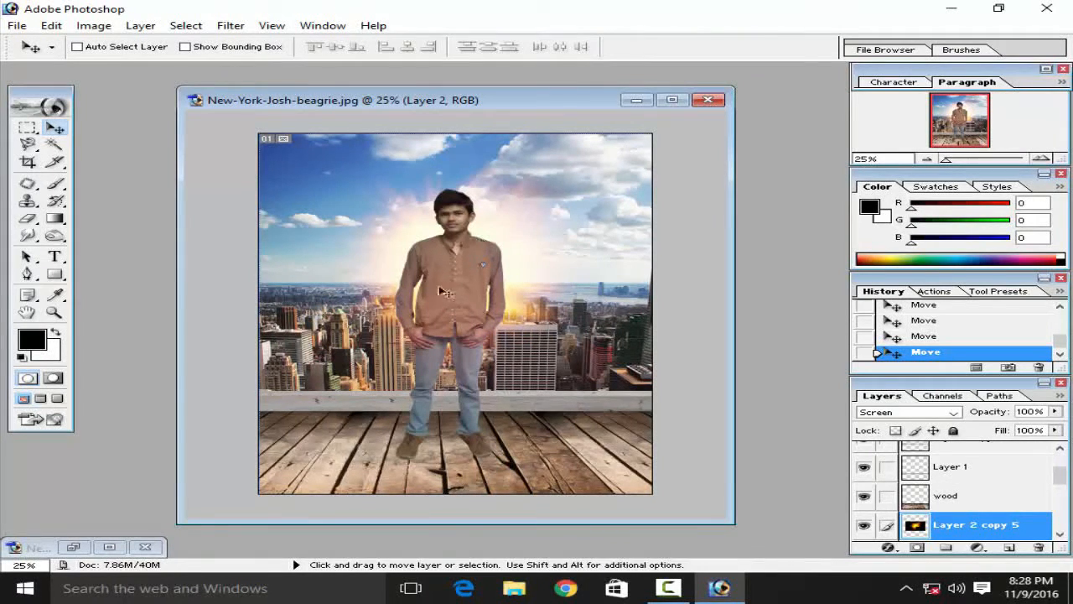
{"action": "scroll", "coordinate": [960, 478], "scroll_direction": "down", "scroll_amount": 3}
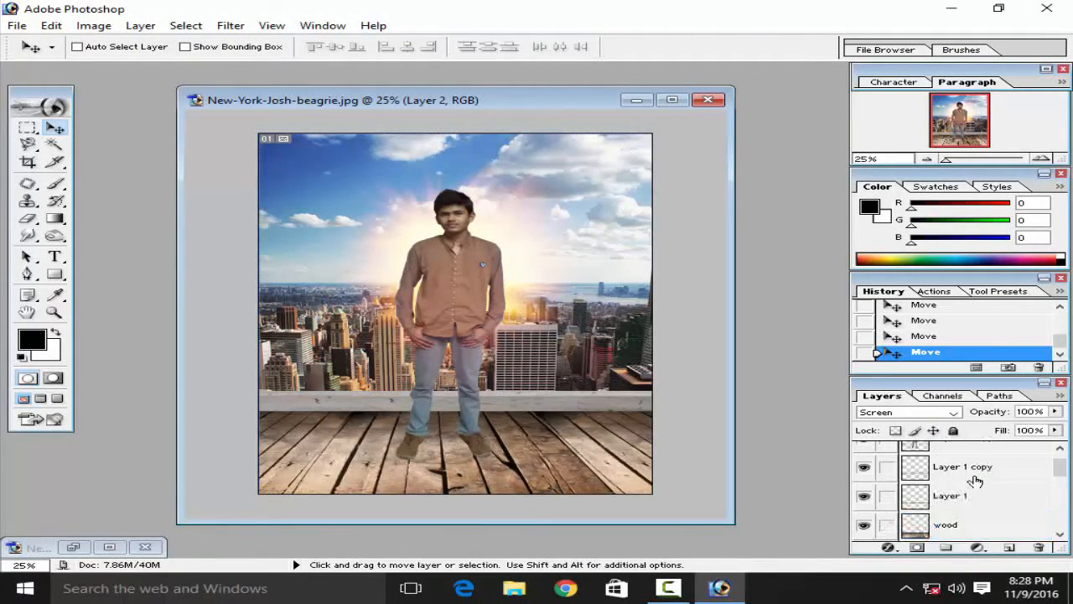
{"action": "scroll", "coordinate": [972, 478], "scroll_direction": "up", "scroll_amount": 5}
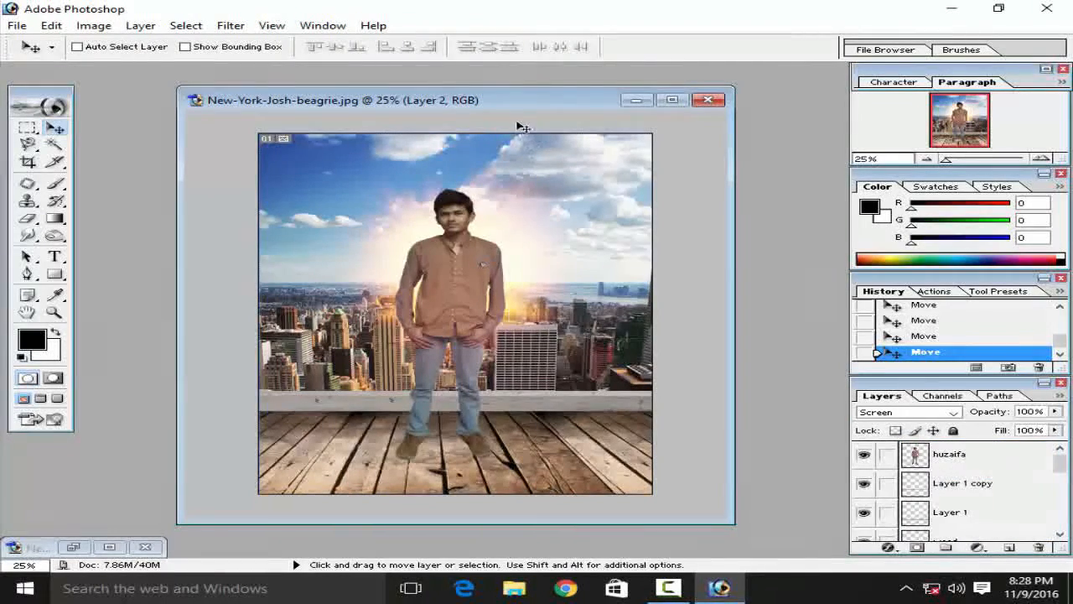
{"action": "left_click_drag", "start_coordinate": [520, 109], "coordinate": [486, 99]}
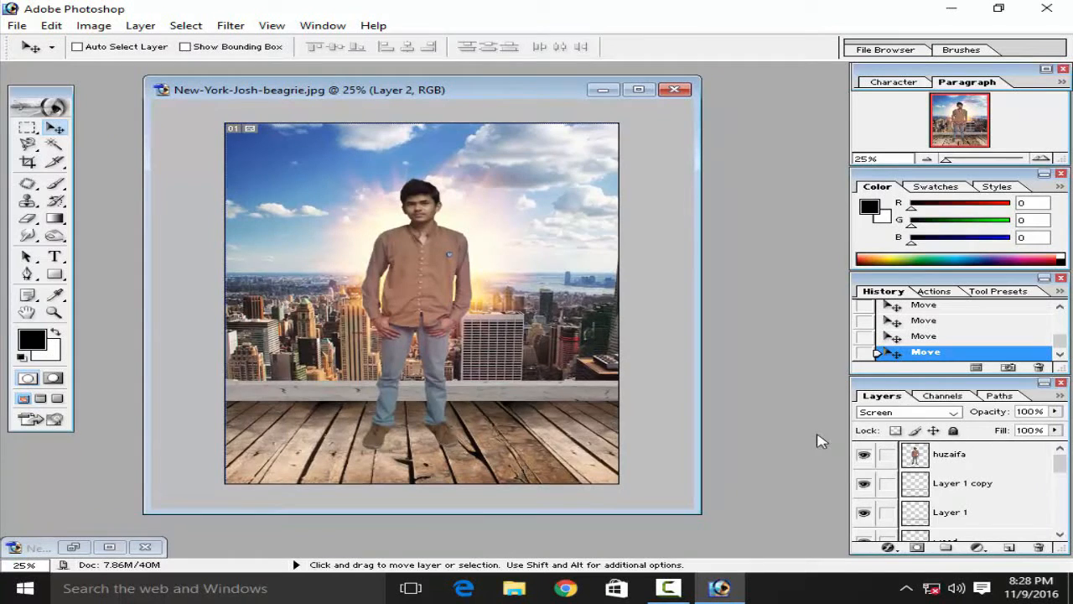
Step: Outline the man's head, neck and open-collar skin on his cut-out layer as a Magnetic Lasso selection
{"action": "left_click", "coordinate": [918, 453]}
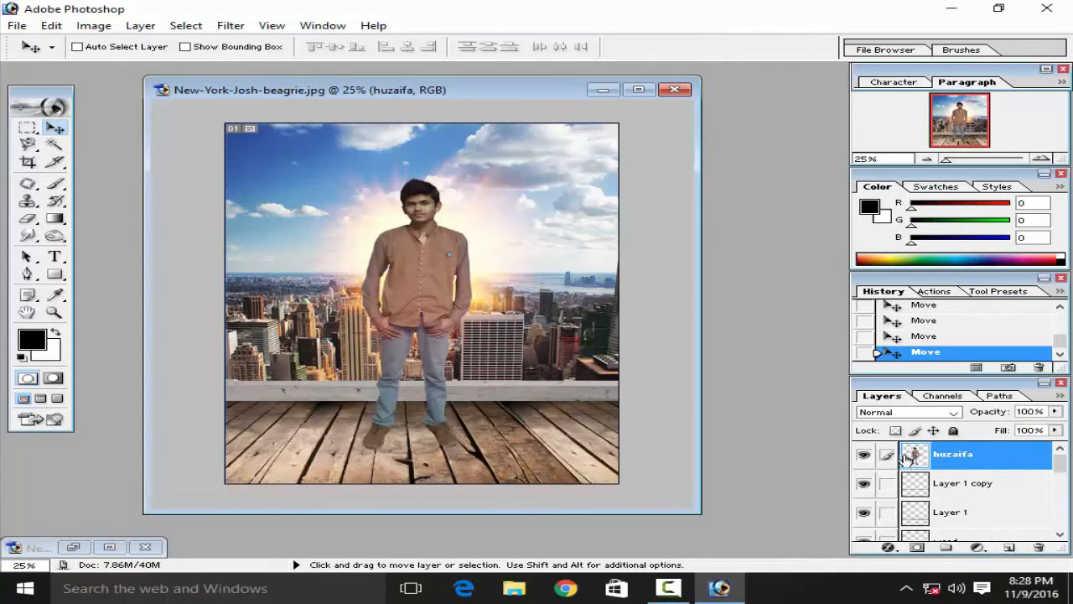
{"action": "left_click_drag", "start_coordinate": [912, 464], "coordinate": [932, 460]}
{"action": "key", "text": "ctrl+plus"}
{"action": "key", "text": "ctrl+plus"}
{"action": "key", "text": "ctrl+plus"}
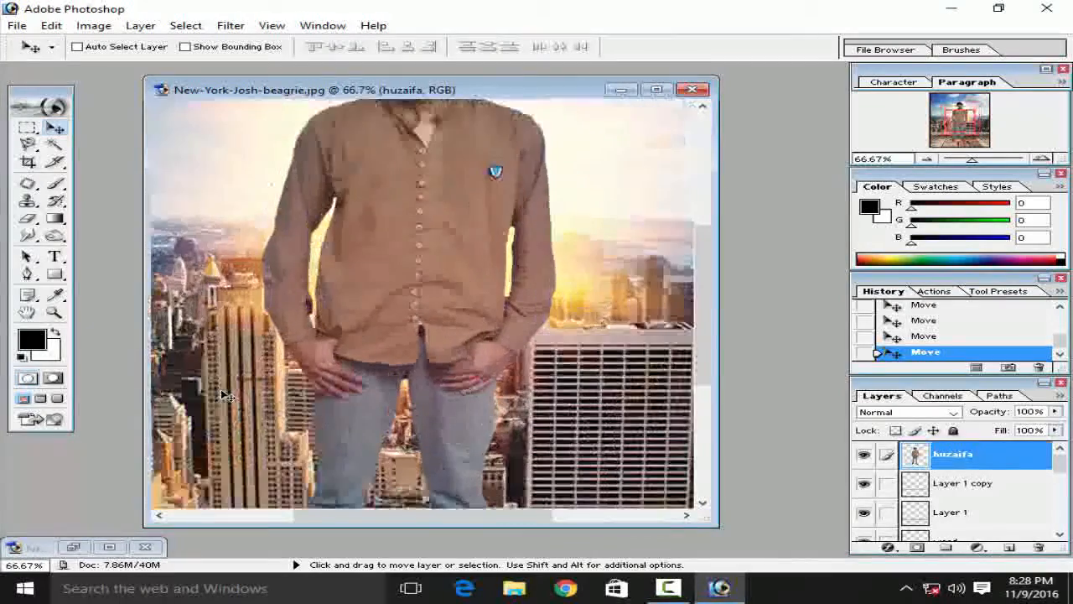
{"action": "scroll", "coordinate": [344, 339], "scroll_direction": "down", "scroll_amount": 3}
{"action": "scroll", "coordinate": [430, 374], "scroll_direction": "up", "scroll_amount": 6}
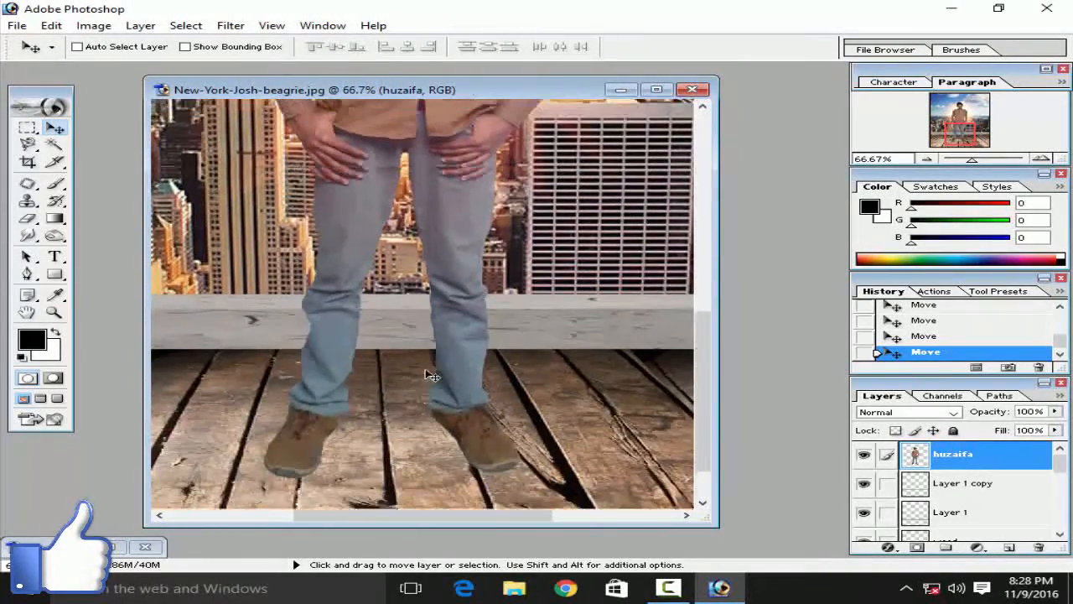
{"action": "scroll", "coordinate": [428, 372], "scroll_direction": "up", "scroll_amount": 3}
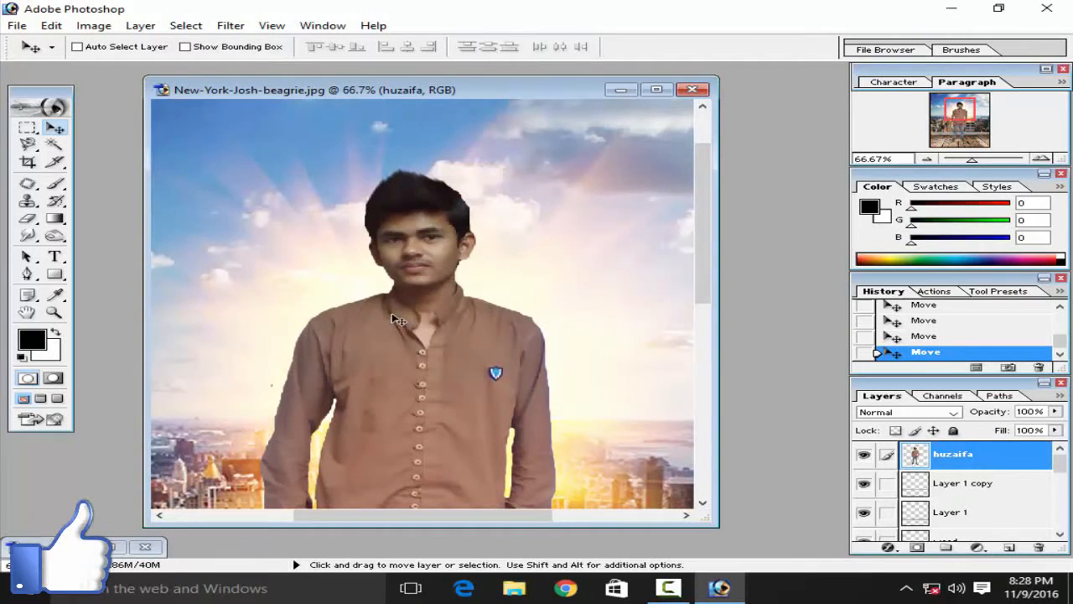
{"action": "left_click", "coordinate": [28, 143]}
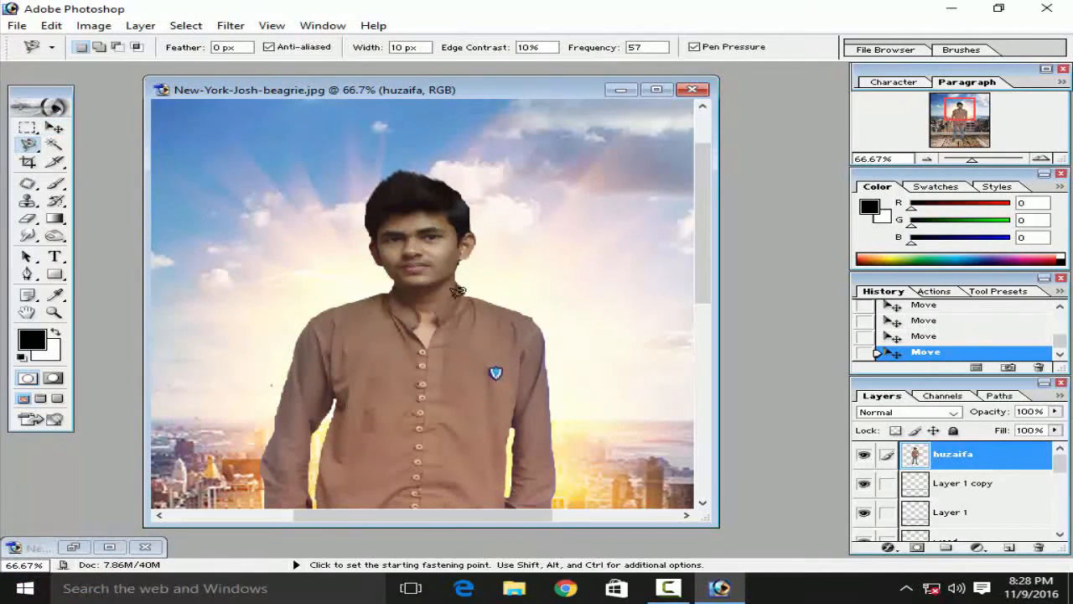
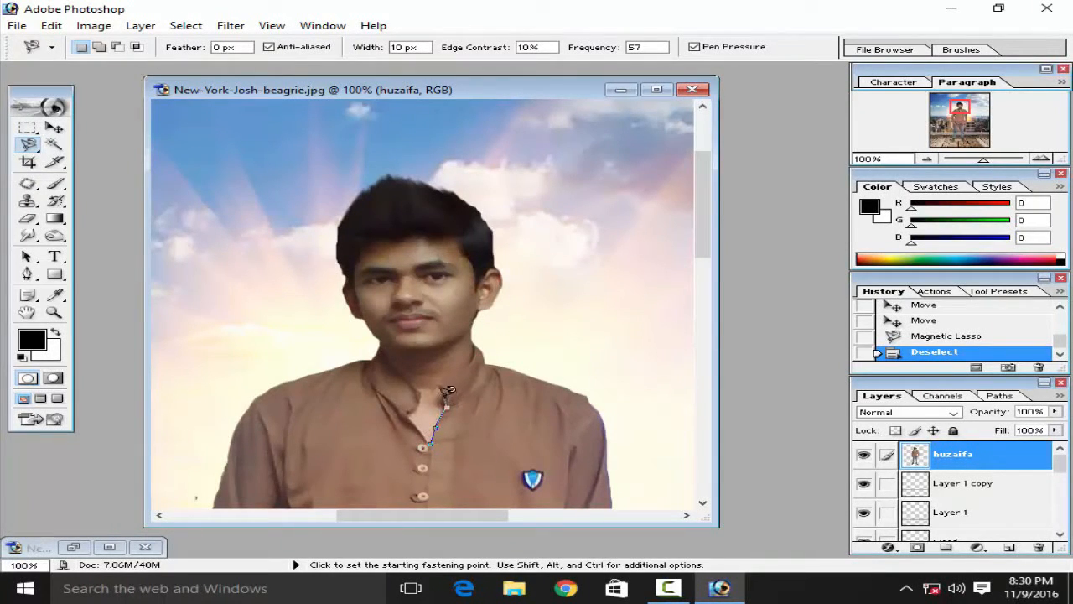
{"action": "key", "text": "F9"}
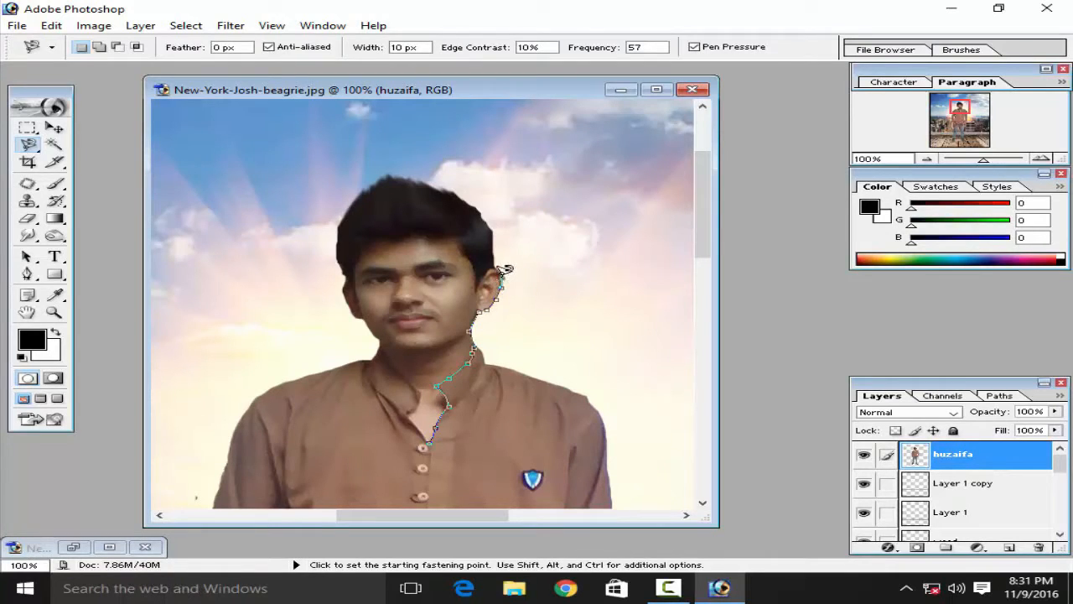
{"action": "mouse_move", "coordinate": [502, 262]}
{"action": "left_mouse_down"}
{"action": "mouse_move", "coordinate": [470, 198]}
{"action": "mouse_move", "coordinate": [398, 164]}
{"action": "mouse_move", "coordinate": [372, 176]}
{"action": "mouse_move", "coordinate": [351, 269]}
{"action": "left_mouse_up"}
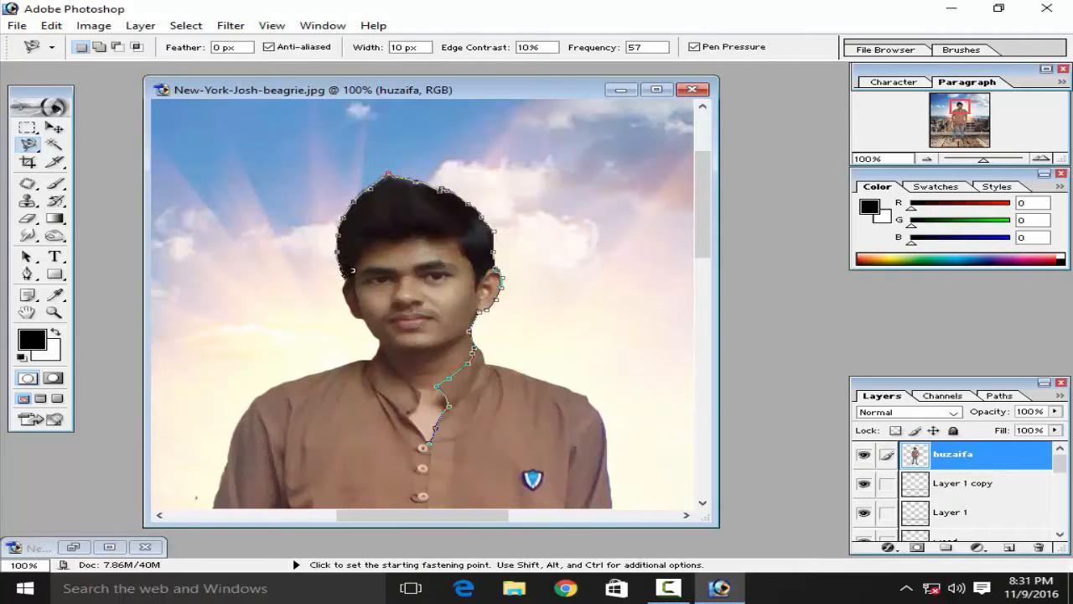
{"action": "mouse_move", "coordinate": [369, 311]}
{"action": "left_mouse_down"}
{"action": "mouse_move", "coordinate": [379, 346]}
{"action": "mouse_move", "coordinate": [419, 377]}
{"action": "left_mouse_up"}
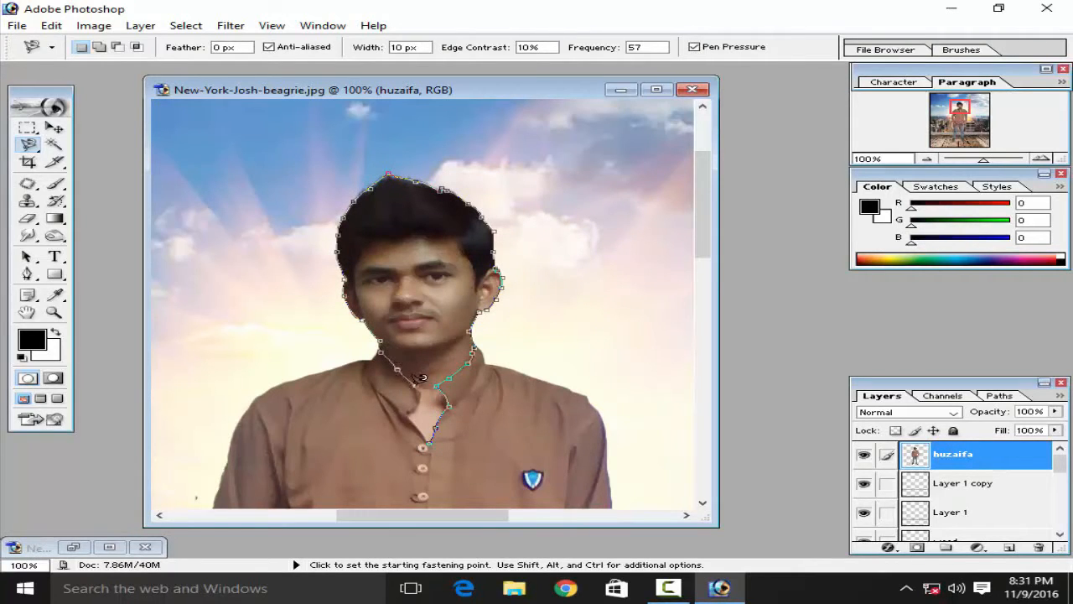
{"action": "left_click", "coordinate": [420, 400]}
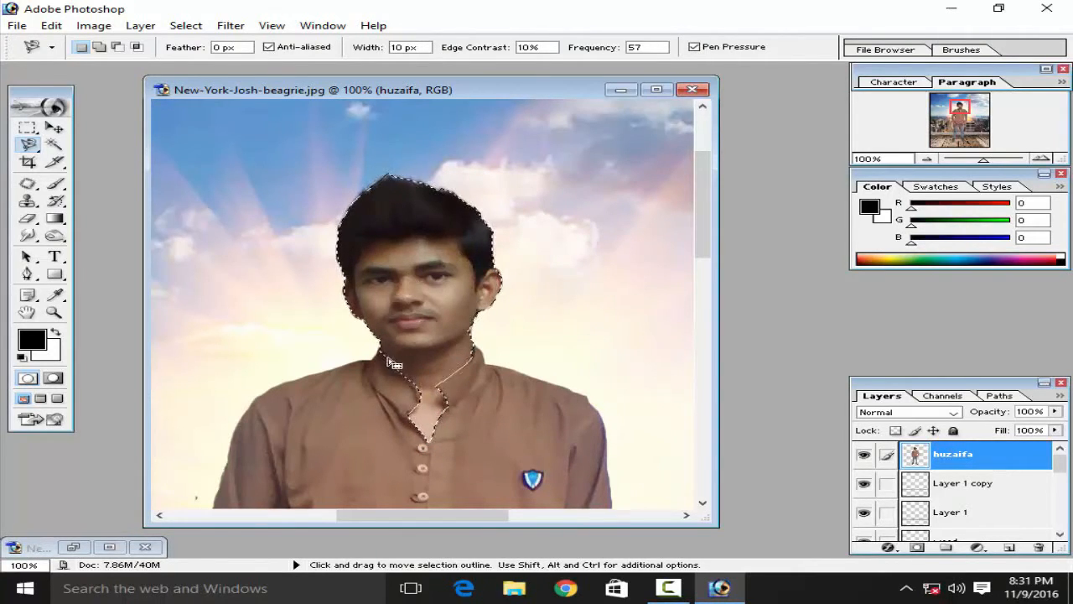
Step: Open the Curves adjustment for the selected head and neck and add a midtone point to the RGB curve
{"action": "key", "text": "ctrl"}
{"action": "left_click", "coordinate": [92, 26]}
{"action": "mouse_move", "coordinate": [122, 66]}
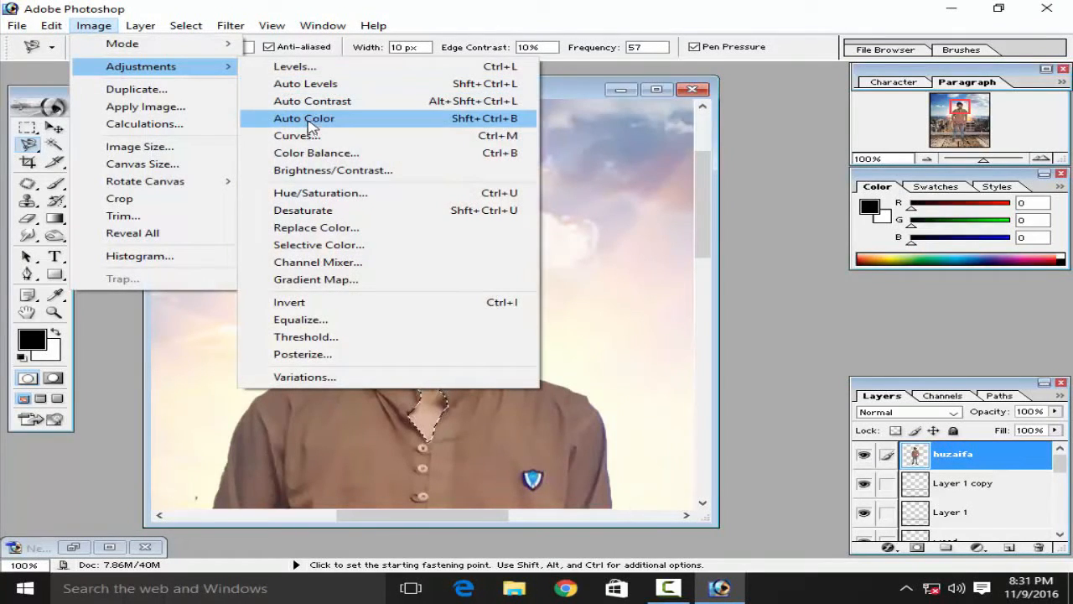
{"action": "left_click", "coordinate": [493, 136]}
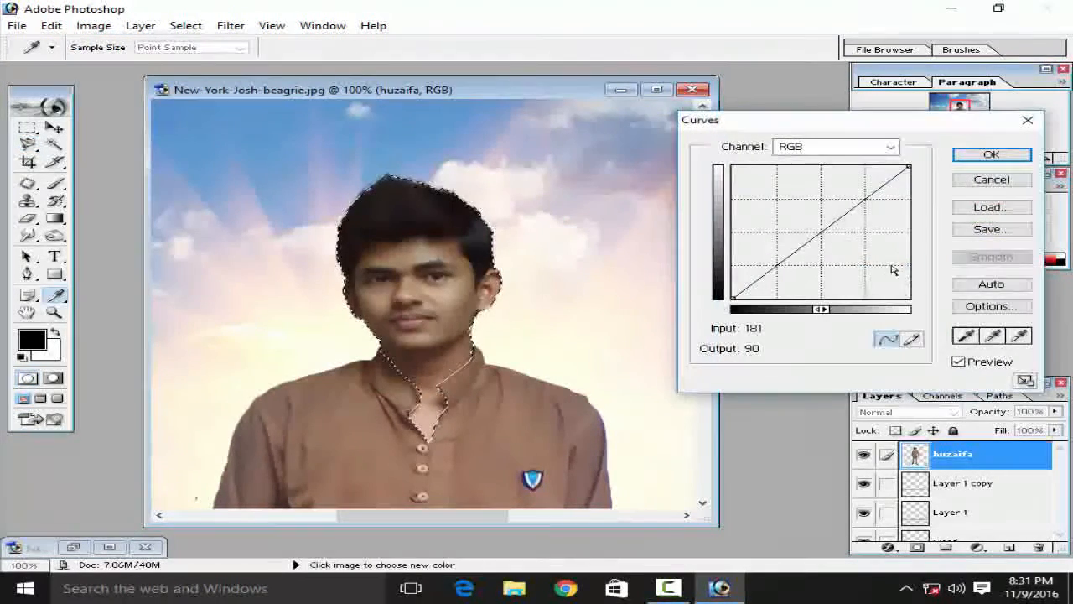
{"action": "left_click", "coordinate": [819, 231]}
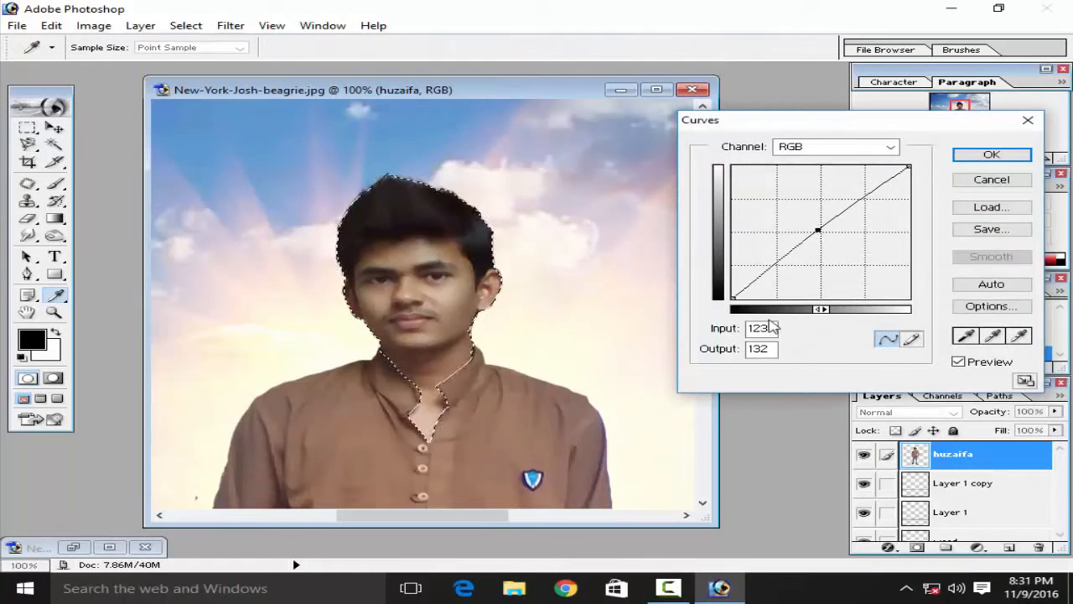
{"action": "type", "text": "150"}
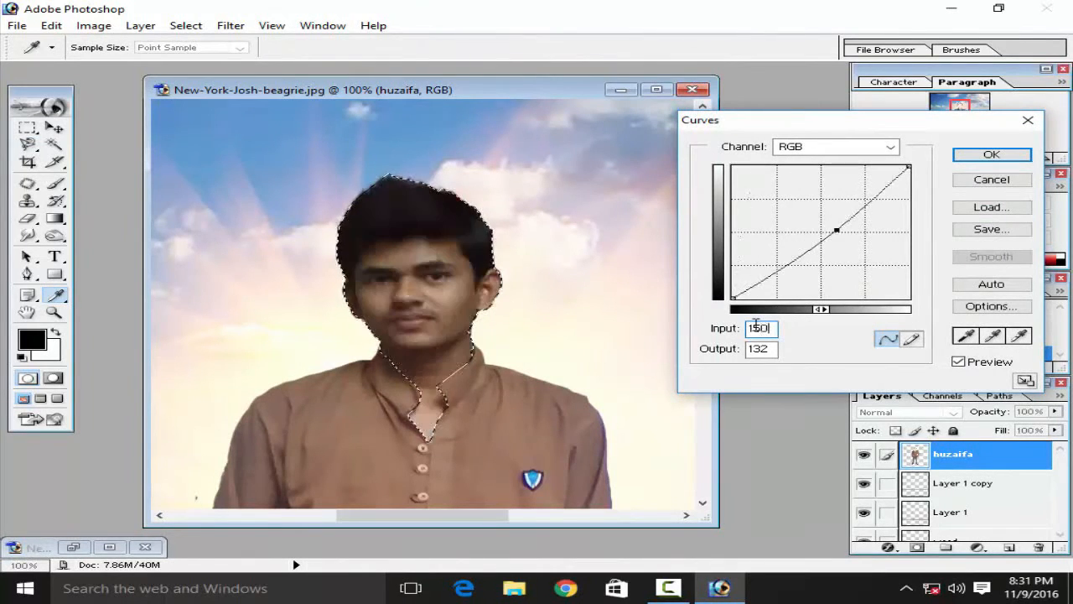
{"action": "double_click", "coordinate": [758, 350]}
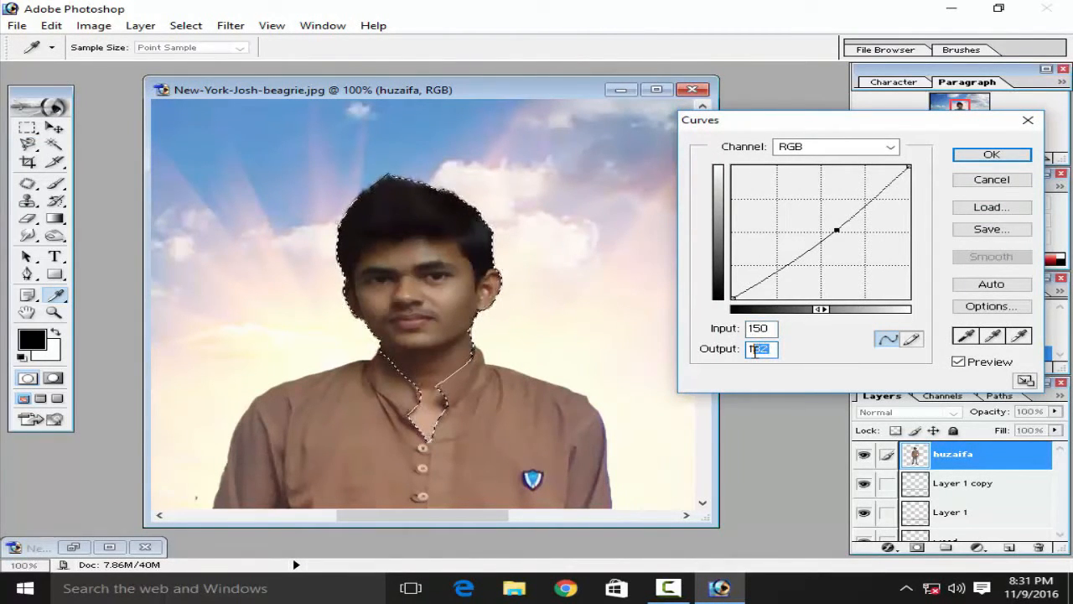
{"action": "type", "text": "100"}
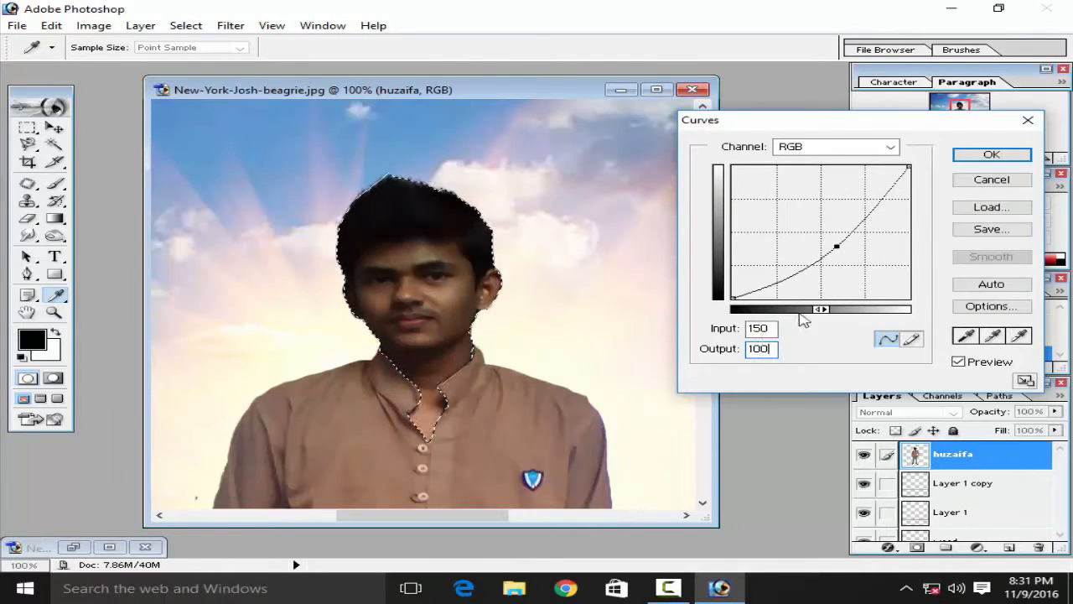
Step: Brighten the selected head and neck by setting the curve point to input 100, output 150, and apply Curves
{"action": "double_click", "coordinate": [756, 328]}
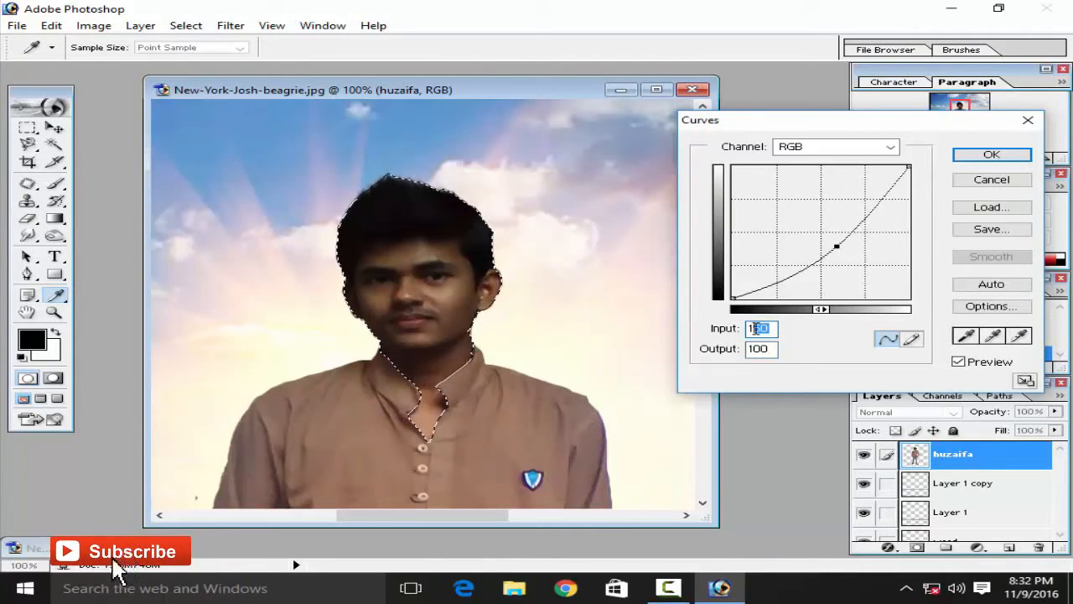
{"action": "type", "text": "100"}
{"action": "double_click", "coordinate": [757, 349]}
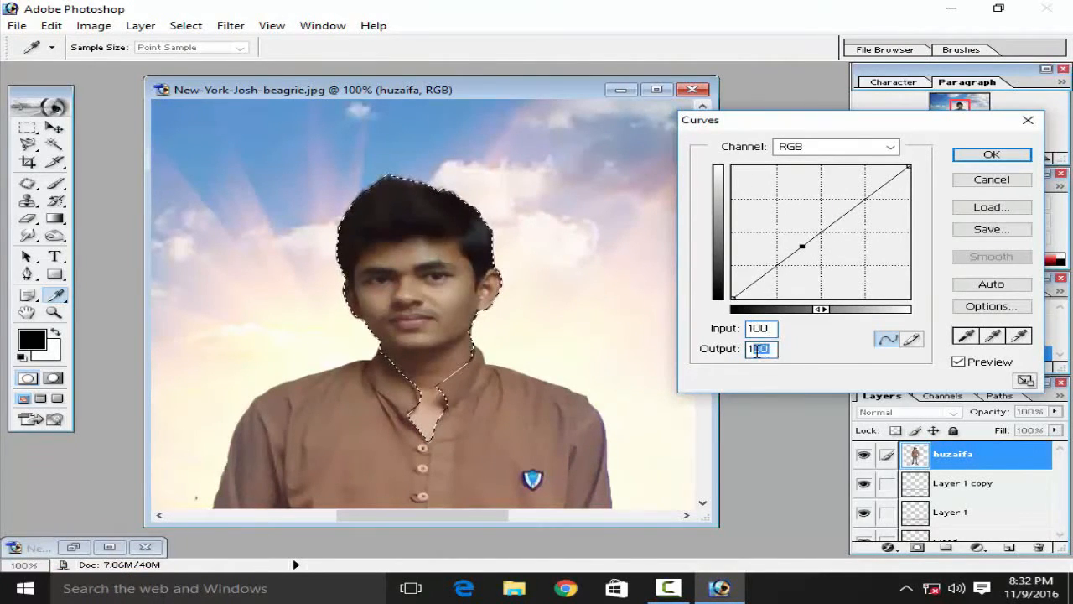
{"action": "type", "text": "150"}
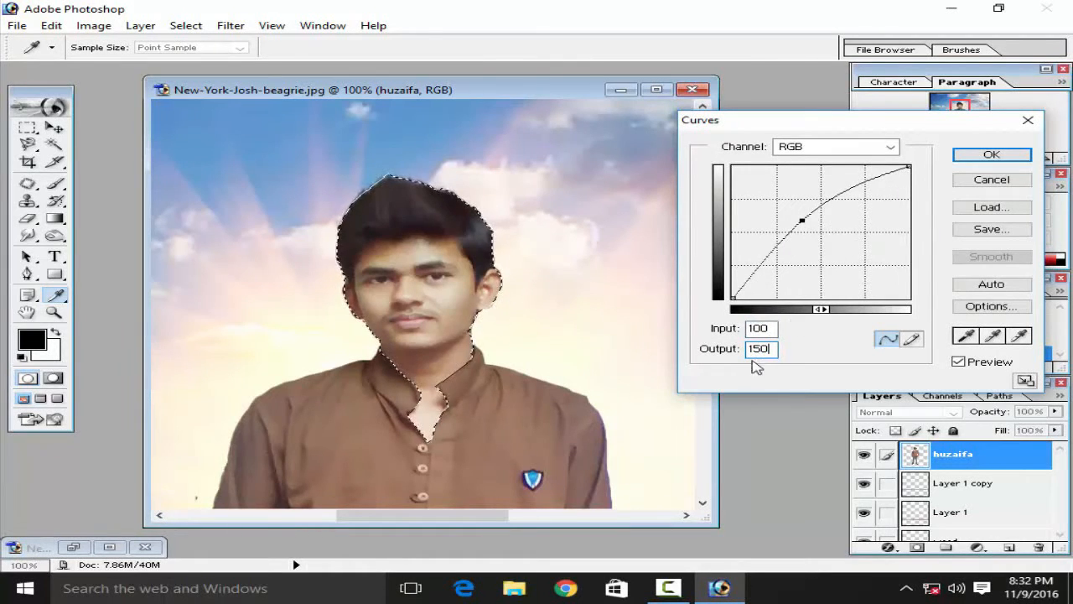
{"action": "left_click", "coordinate": [993, 154]}
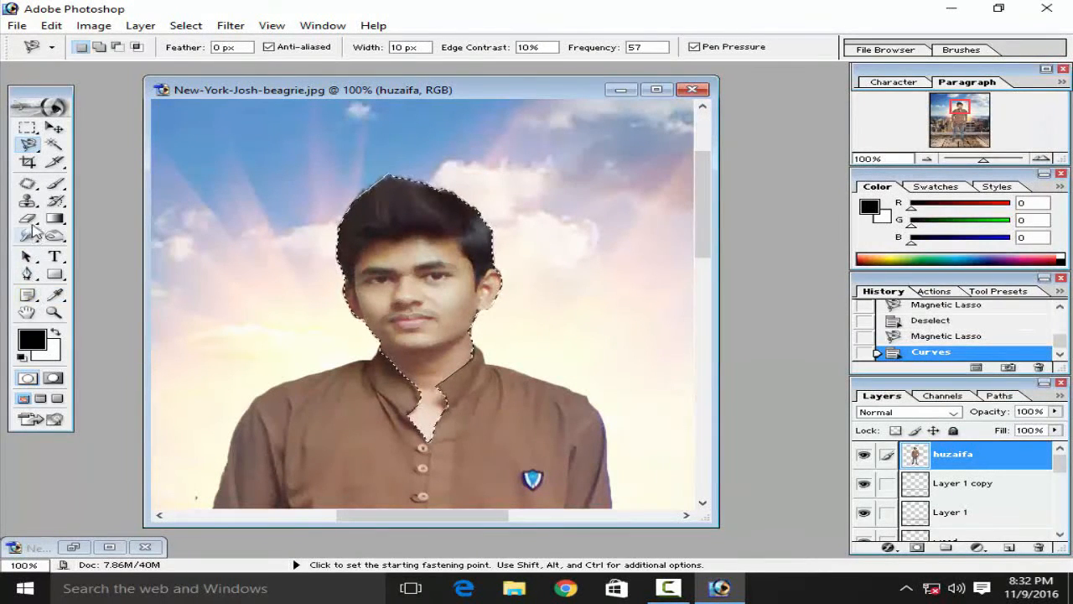
Step: Soften the skin of the man's face with the Blur tool, using a 48-pixel brush at 50% strength
{"action": "left_click", "coordinate": [29, 235]}
{"action": "left_click_drag", "start_coordinate": [440, 294], "coordinate": [447, 297]}
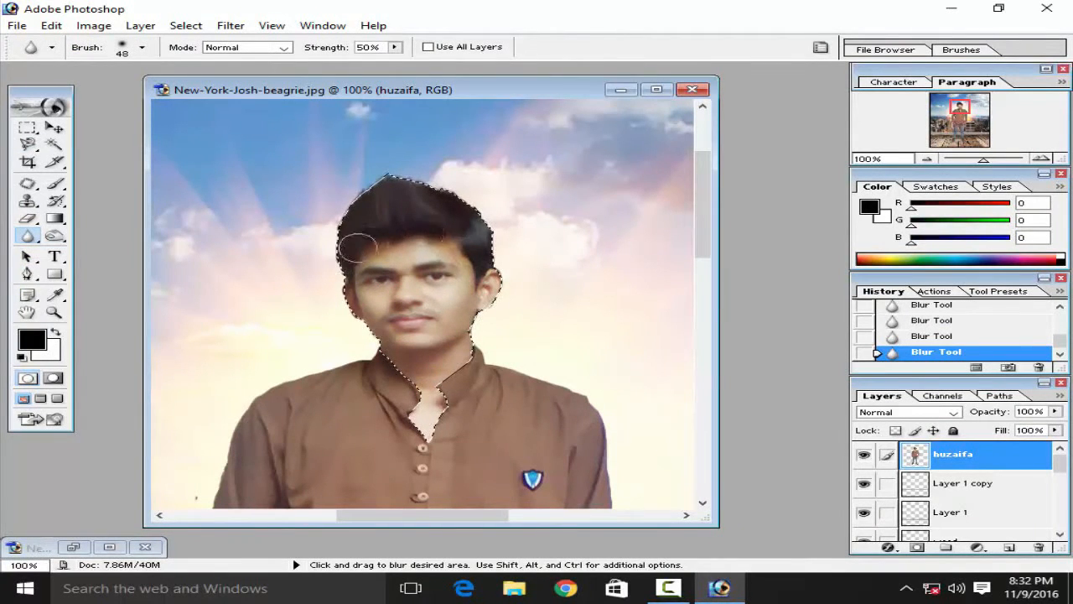
{"action": "key", "text": "ctrl+minus"}
{"action": "key", "text": "ctrl+minus"}
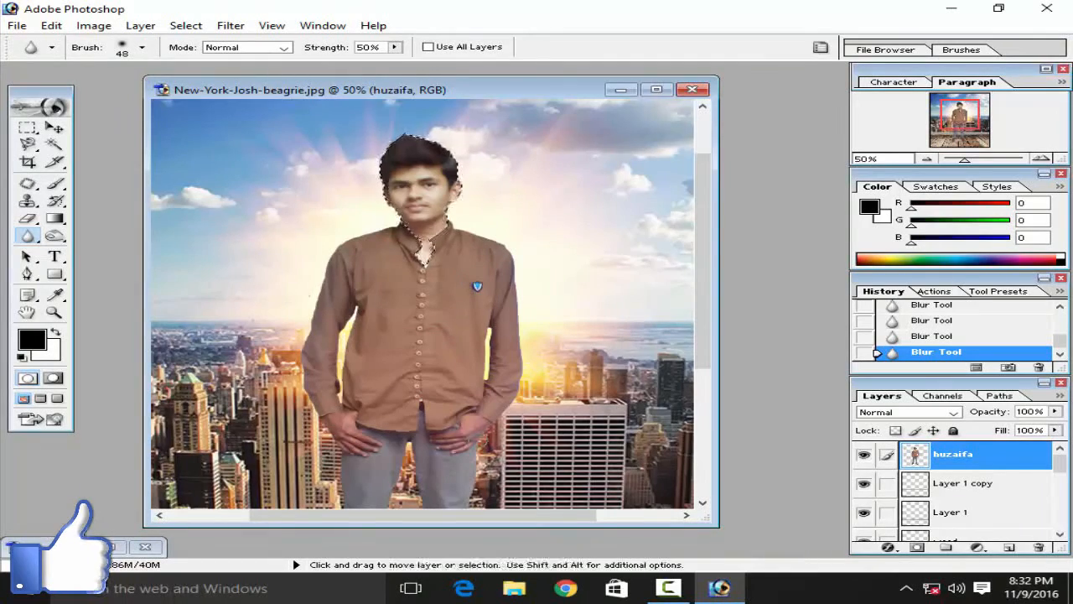
Step: Outline the man's left hand from the shirt cuff to the fingertips as a Polygonal Lasso selection
{"action": "key", "text": "ctrl+plus"}
{"action": "scroll", "coordinate": [423, 302], "scroll_direction": "down", "scroll_amount": 2}
{"action": "key", "text": "ctrl+plus"}
{"action": "scroll", "coordinate": [423, 302], "scroll_direction": "down", "scroll_amount": 2}
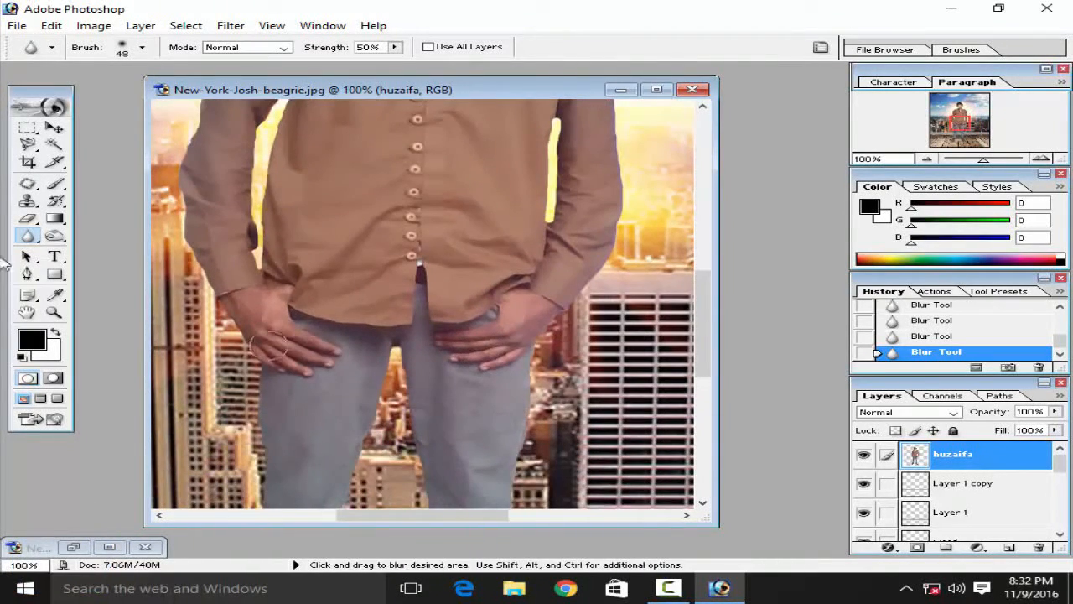
{"action": "left_click", "coordinate": [28, 127]}
{"action": "left_click", "coordinate": [28, 143]}
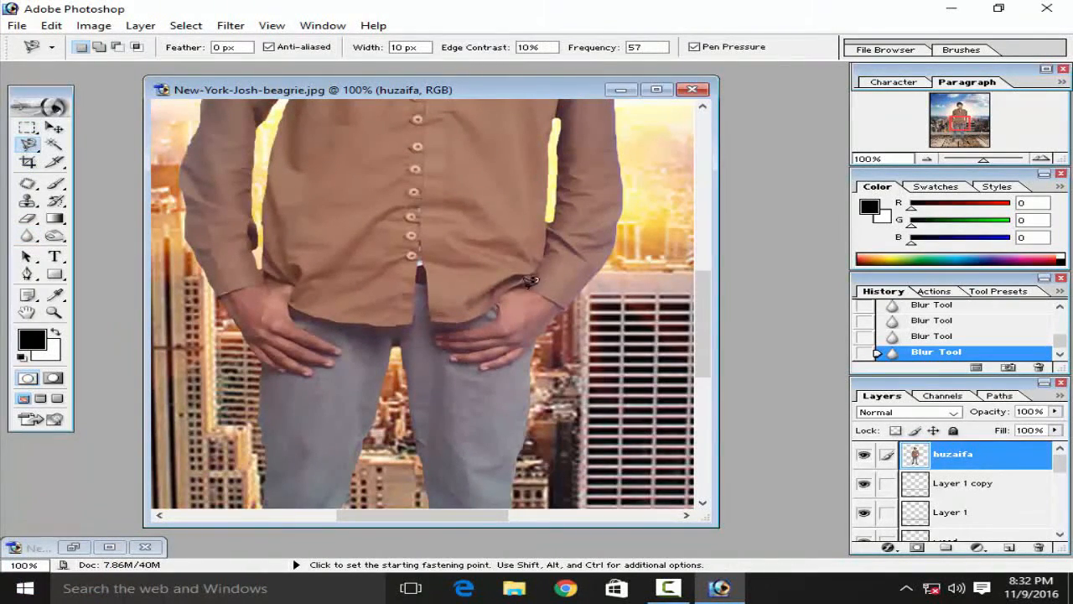
{"action": "right_click", "coordinate": [25, 143]}
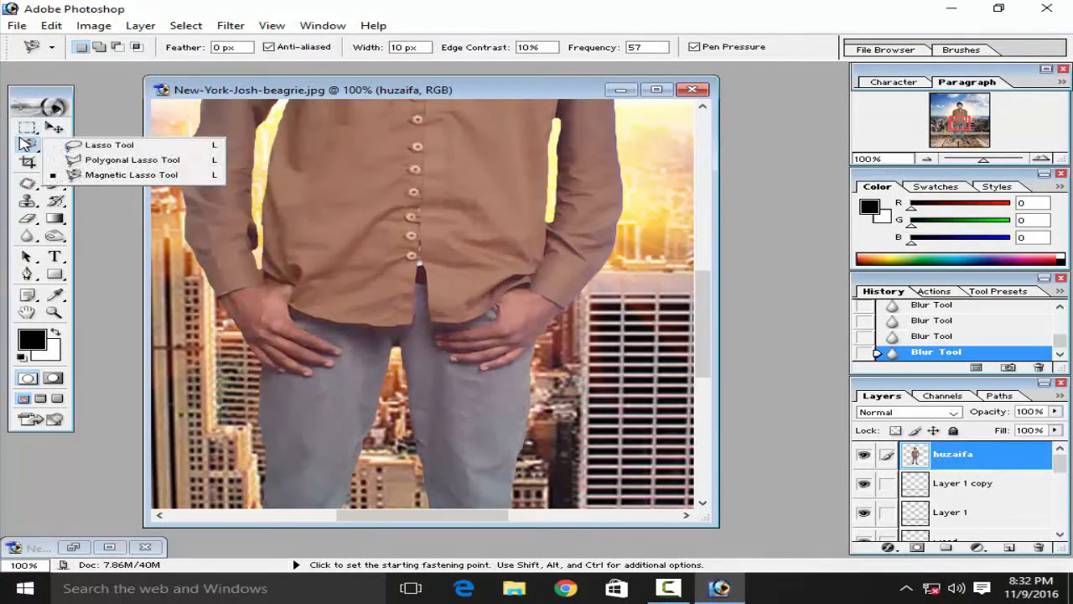
{"action": "left_click", "coordinate": [132, 160]}
{"action": "key", "text": "ctrl+plus"}
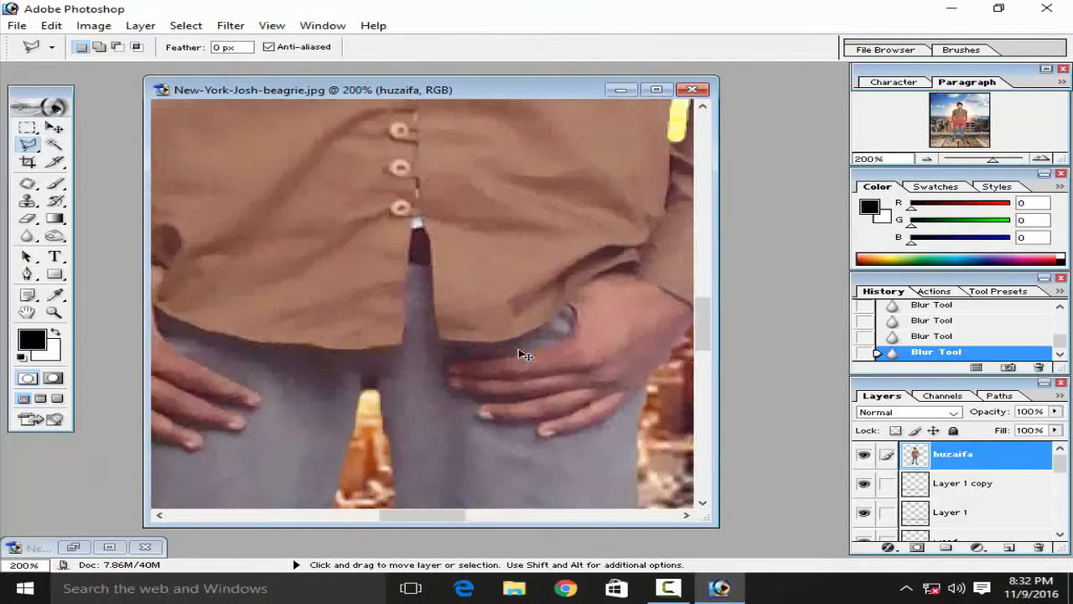
{"action": "scroll", "coordinate": [544, 356], "scroll_direction": "down", "scroll_amount": 1}
{"action": "scroll", "coordinate": [544, 356], "scroll_direction": "right", "scroll_amount": 3}
{"action": "left_click", "coordinate": [515, 249]}
{"action": "left_click", "coordinate": [505, 375]}
{"action": "left_click", "coordinate": [421, 373]}
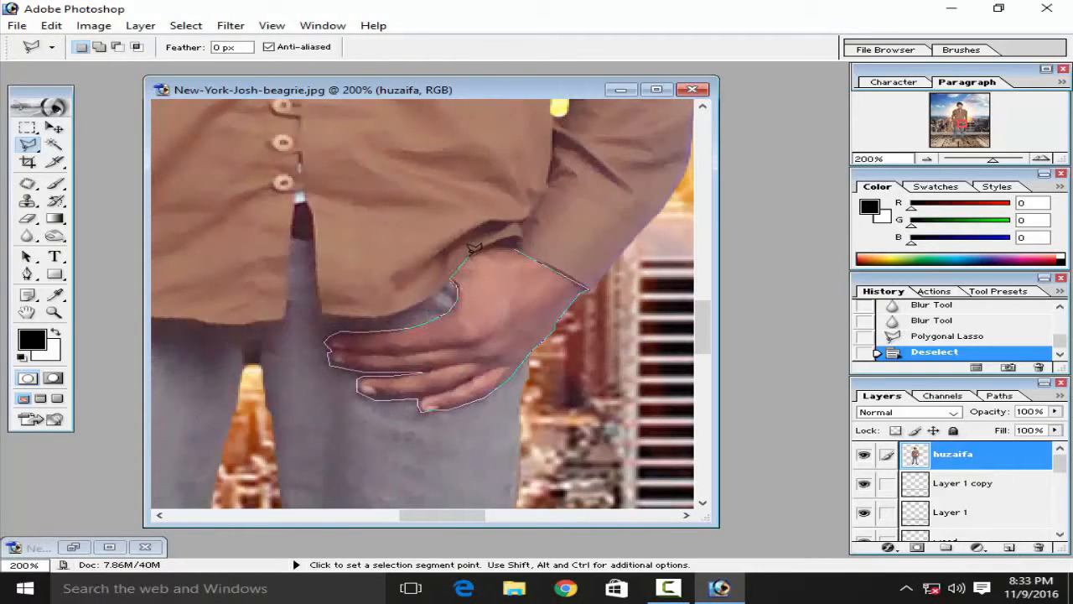
{"action": "left_click", "coordinate": [513, 243]}
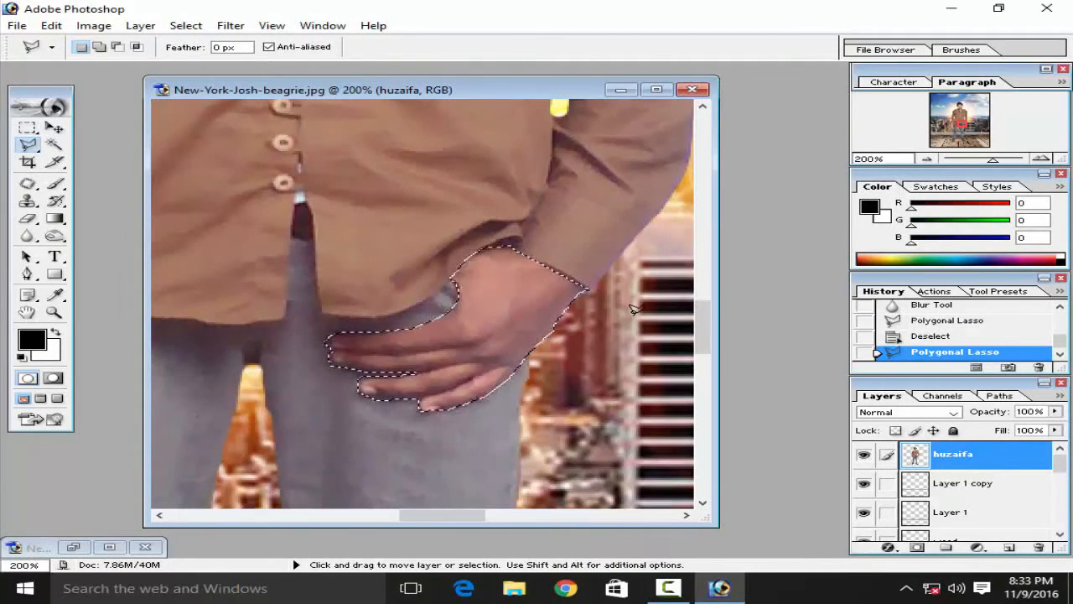
Step: Brighten the selected left hand with Curves, setting an RGB curve point to input 100, output 150
{"action": "left_click", "coordinate": [94, 25]}
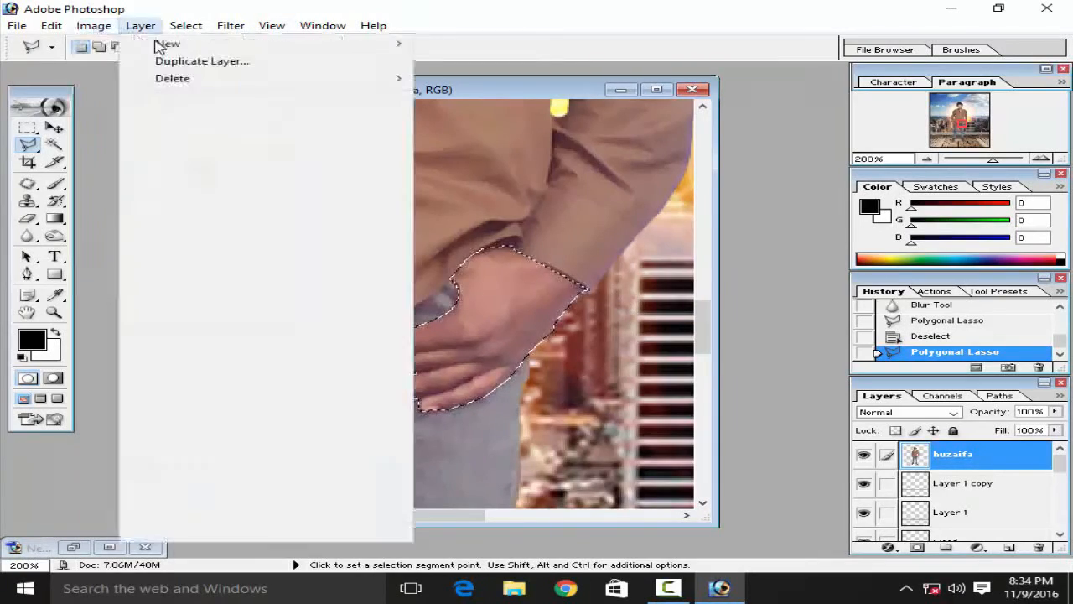
{"action": "mouse_move", "coordinate": [94, 25]}
{"action": "mouse_move", "coordinate": [126, 67]}
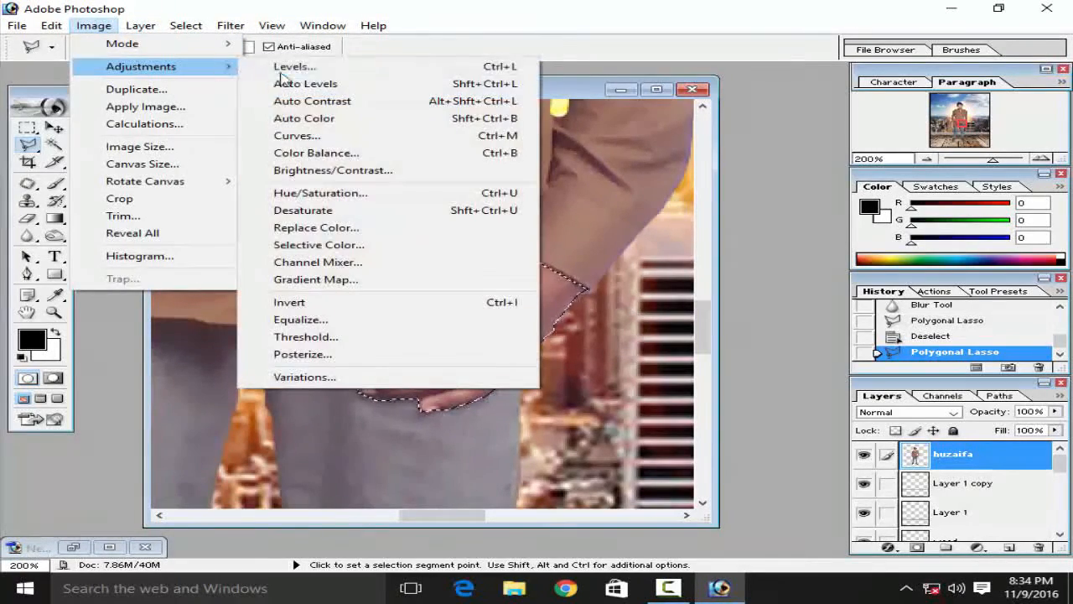
{"action": "left_click", "coordinate": [374, 135]}
{"action": "left_click_drag", "start_coordinate": [820, 235], "coordinate": [828, 251]}
{"action": "double_click", "coordinate": [773, 328]}
{"action": "type", "text": "100"}
{"action": "key", "text": "Tab"}
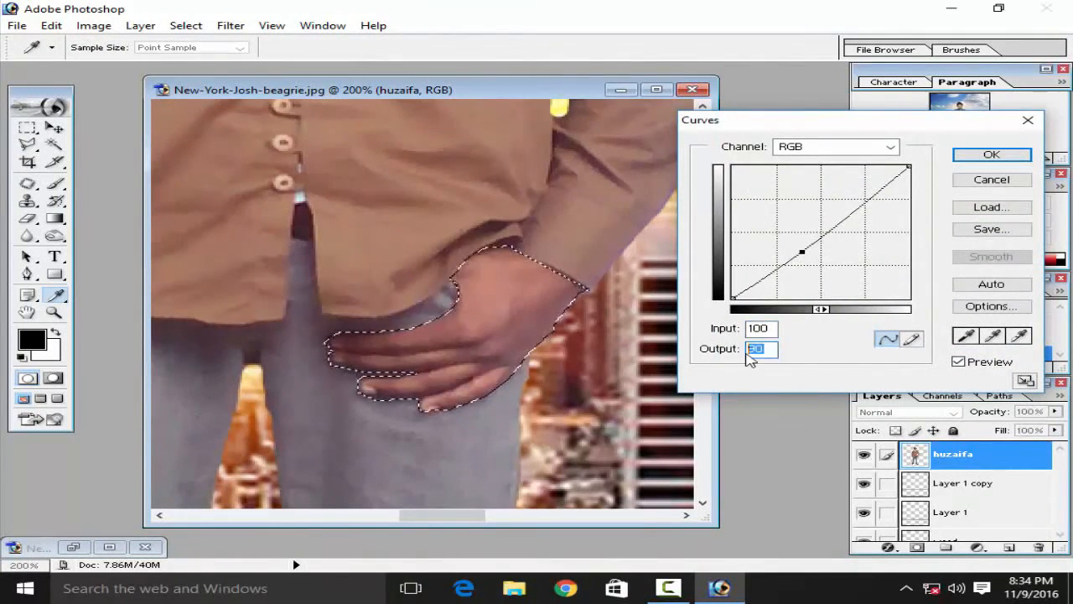
{"action": "type", "text": "150"}
{"action": "left_click", "coordinate": [964, 158]}
Step: Outline the man's right hand from the shirt cuff around the fingers as a Polygonal Lasso selection
{"action": "scroll", "coordinate": [170, 416], "scroll_direction": "up", "scroll_amount": 5}
{"action": "scroll", "coordinate": [196, 462], "scroll_direction": "left", "scroll_amount": 7}
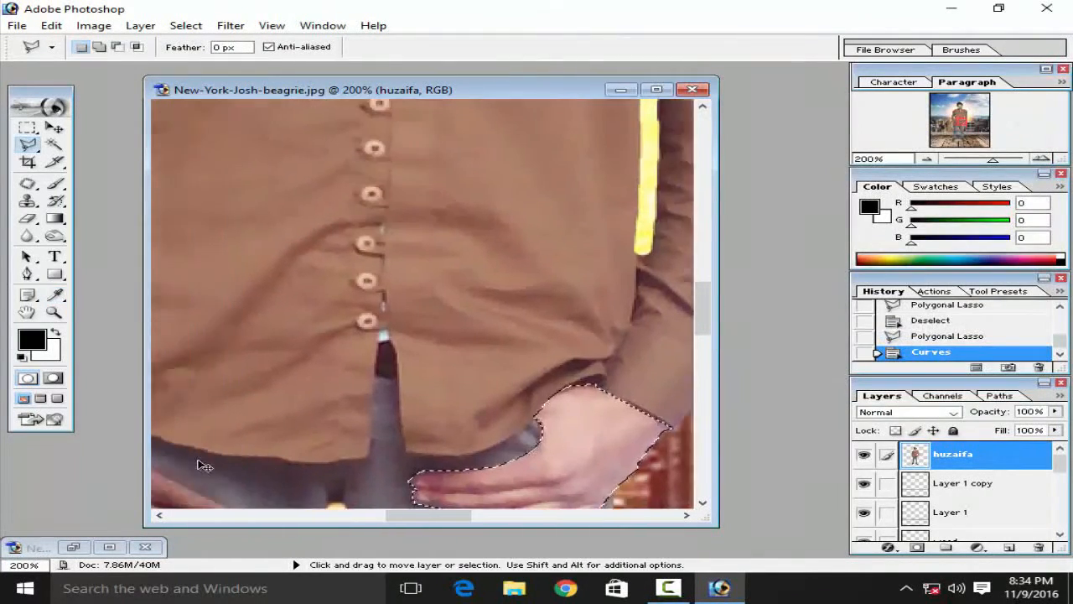
{"action": "scroll", "coordinate": [289, 437], "scroll_direction": "down", "scroll_amount": 2}
{"action": "scroll", "coordinate": [290, 438], "scroll_direction": "down", "scroll_amount": 2}
{"action": "left_click", "coordinate": [333, 269]}
{"action": "left_click", "coordinate": [316, 264]}
{"action": "left_click", "coordinate": [287, 264]}
{"action": "left_click", "coordinate": [245, 268]}
{"action": "left_click", "coordinate": [224, 274]}
{"action": "left_click", "coordinate": [179, 293]}
{"action": "left_click", "coordinate": [212, 336]}
{"action": "left_click", "coordinate": [234, 376]}
{"action": "left_click", "coordinate": [264, 420]}
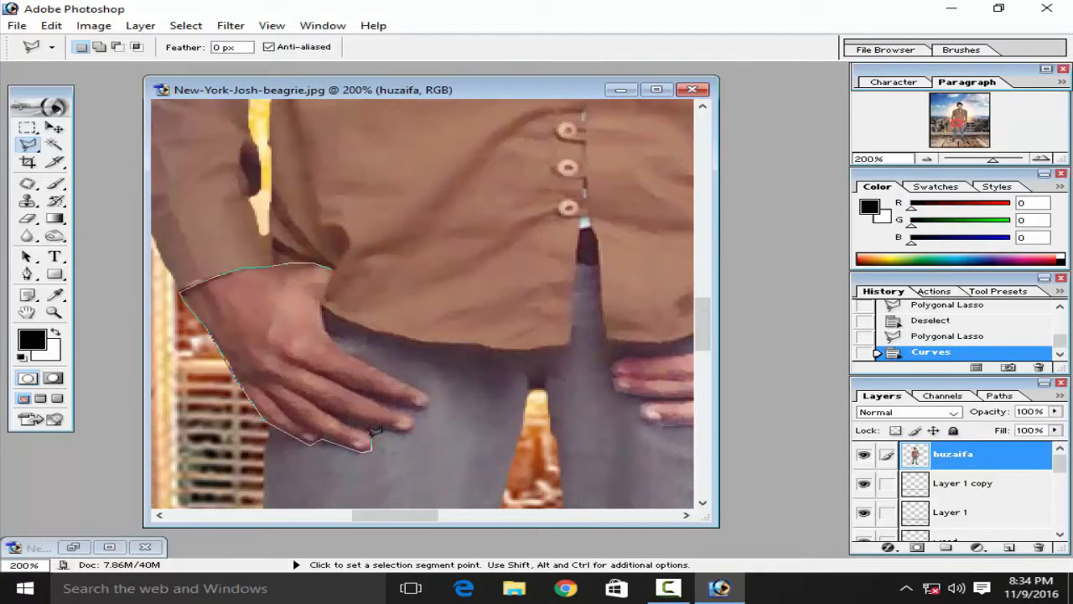
{"action": "left_click", "coordinate": [374, 428]}
{"action": "left_click", "coordinate": [406, 432]}
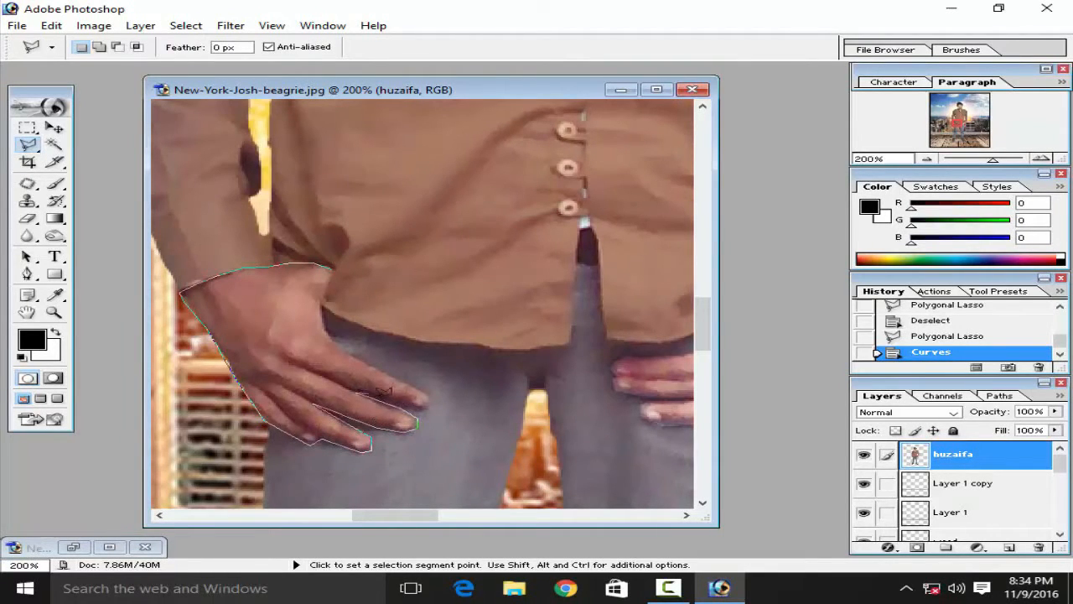
{"action": "left_click", "coordinate": [323, 275]}
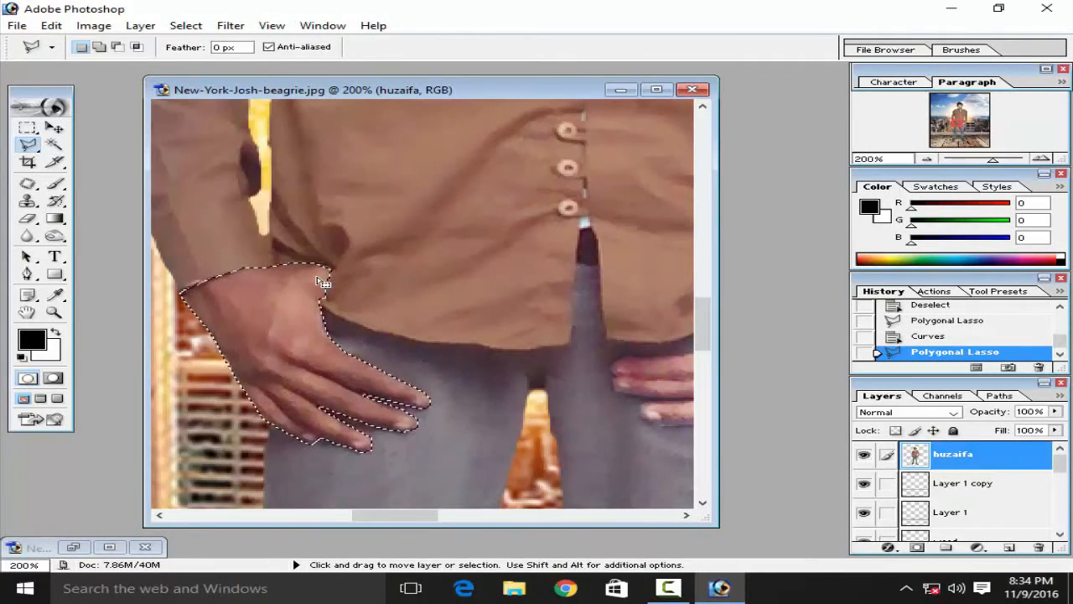
Step: Brighten the selected hand with Curves, setting an RGB curve point to input 100, output 150, and deselect it
{"action": "left_click", "coordinate": [94, 26]}
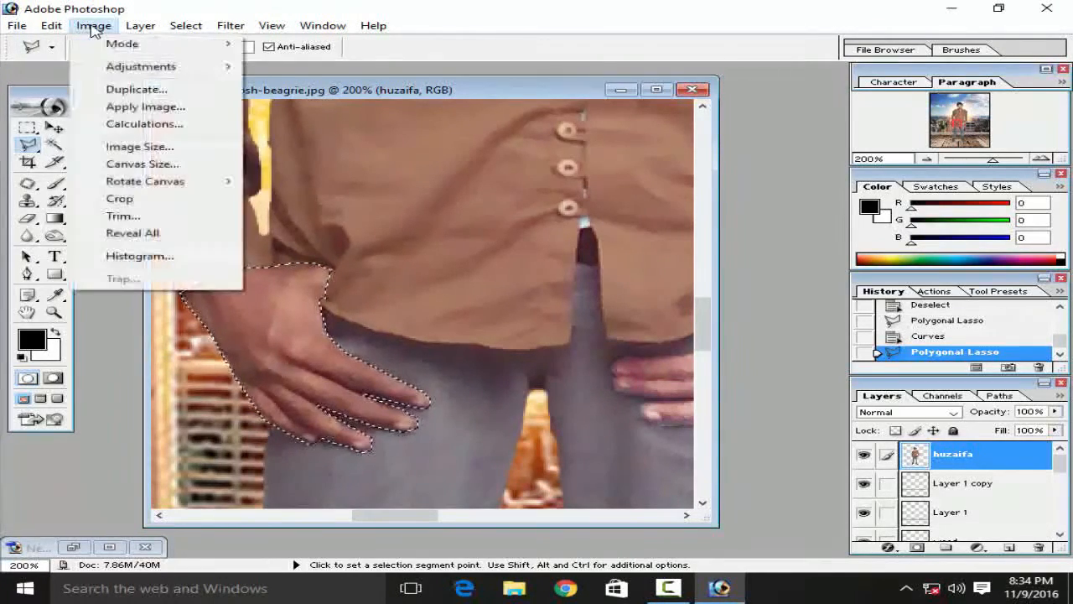
{"action": "mouse_move", "coordinate": [141, 66]}
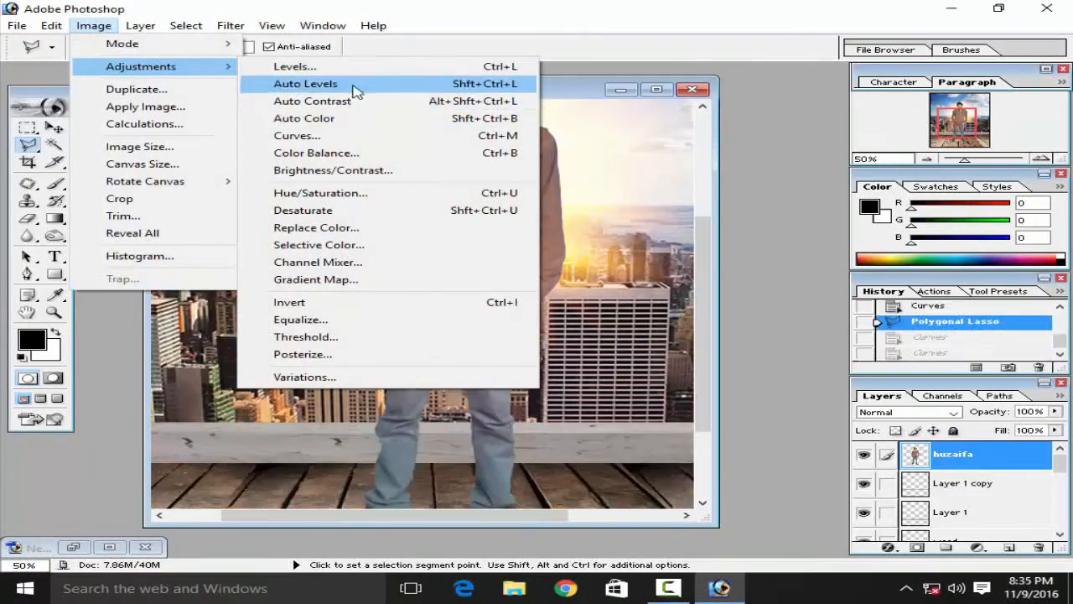
{"action": "left_click", "coordinate": [306, 135]}
{"action": "left_click_drag", "start_coordinate": [781, 262], "coordinate": [776, 246]}
{"action": "left_click_drag", "start_coordinate": [767, 329], "coordinate": [732, 336]}
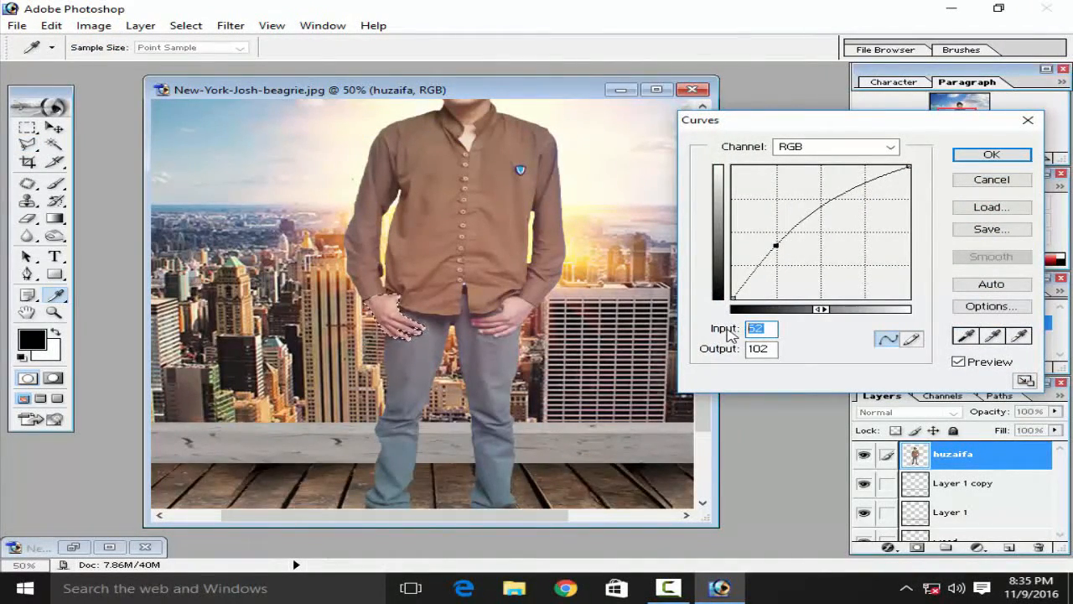
{"action": "type", "text": "00"}
{"action": "double_click", "coordinate": [757, 348]}
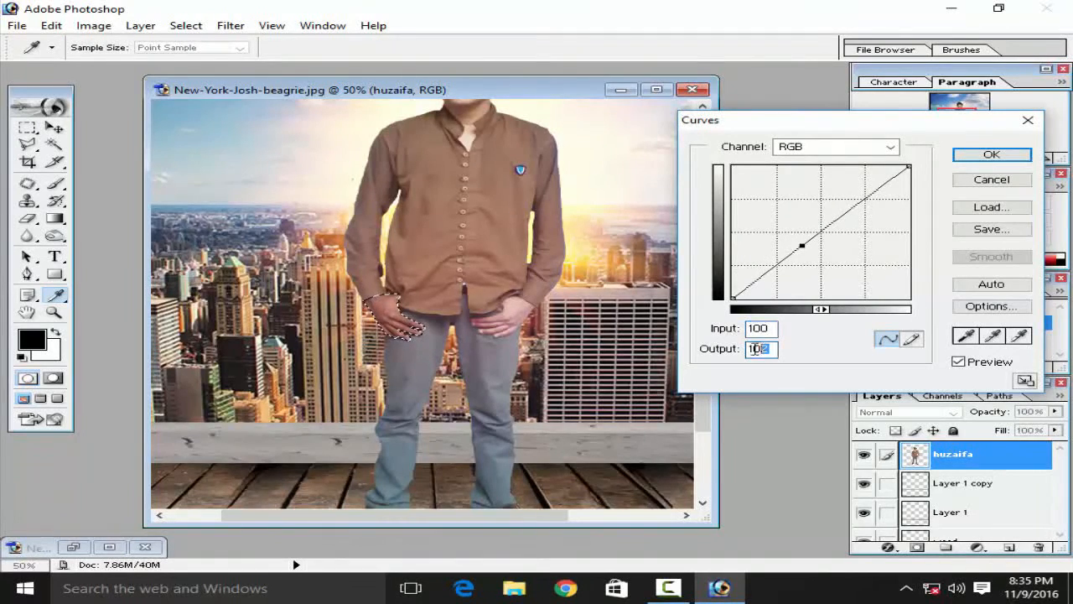
{"action": "type", "text": "150"}
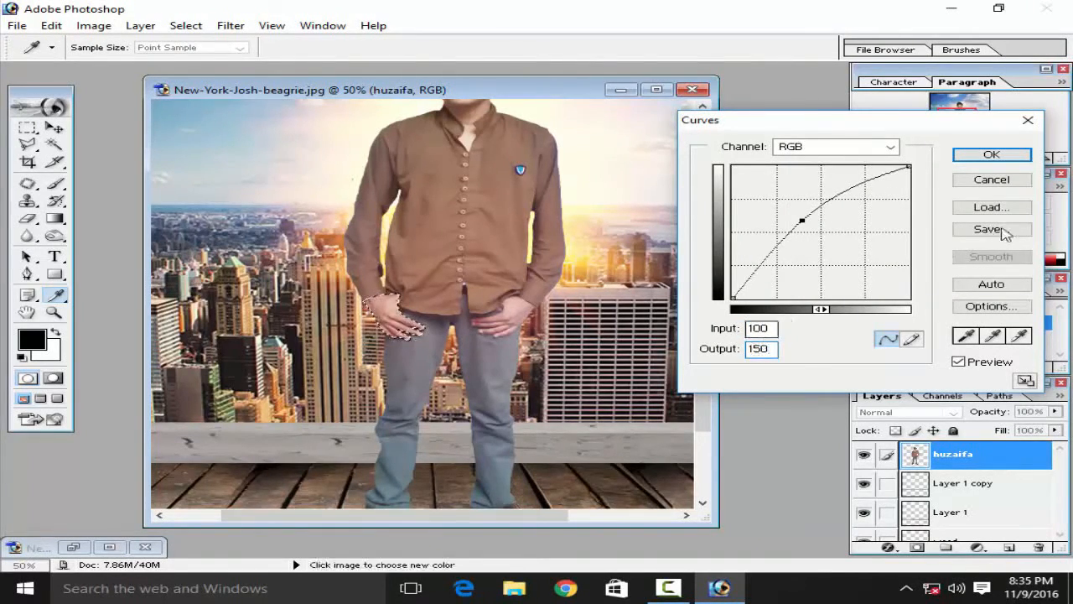
{"action": "left_click", "coordinate": [991, 155]}
{"action": "right_click", "coordinate": [283, 269]}
{"action": "left_click", "coordinate": [290, 274]}
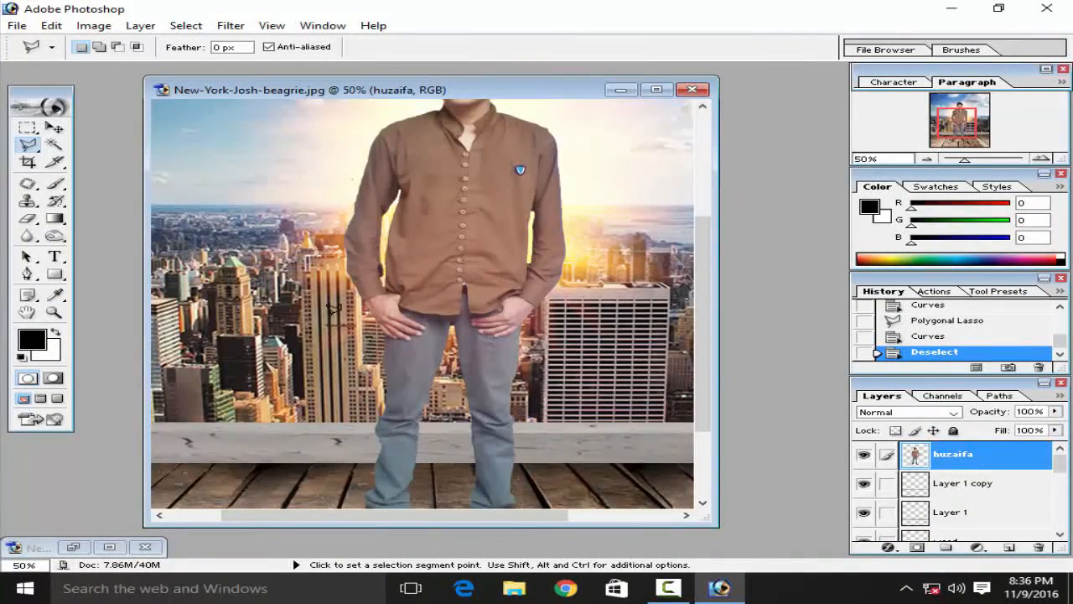
Step: Soften the skin of both hands with the Blur tool, using a 48-pixel brush at 50% strength
{"action": "key", "text": "ctrl+minus"}
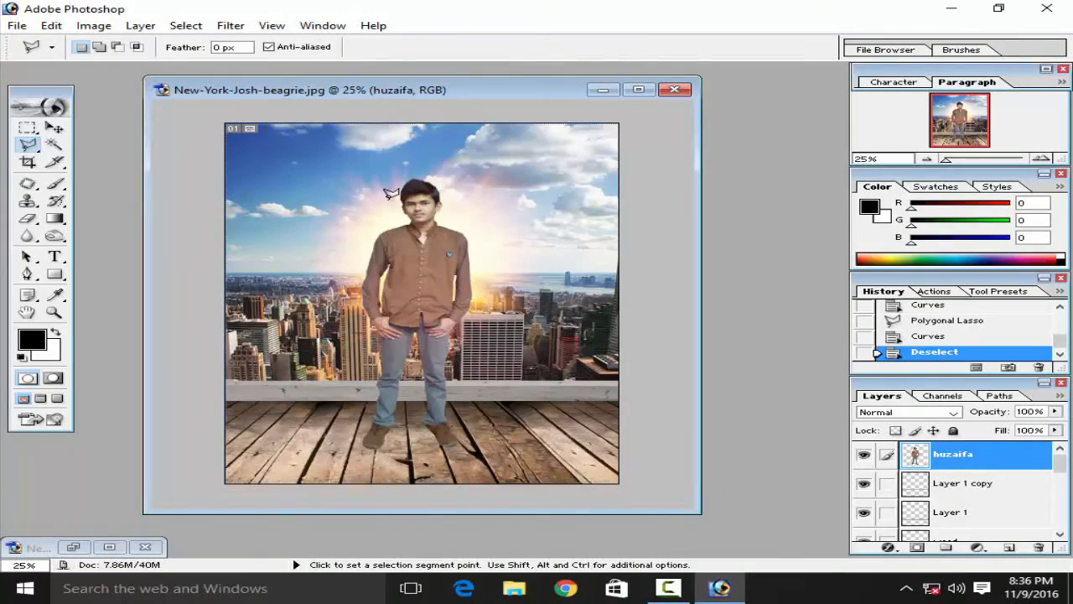
{"action": "key", "text": "ctrl+plus"}
{"action": "key", "text": "ctrl+plus"}
{"action": "key", "text": "ctrl+plus"}
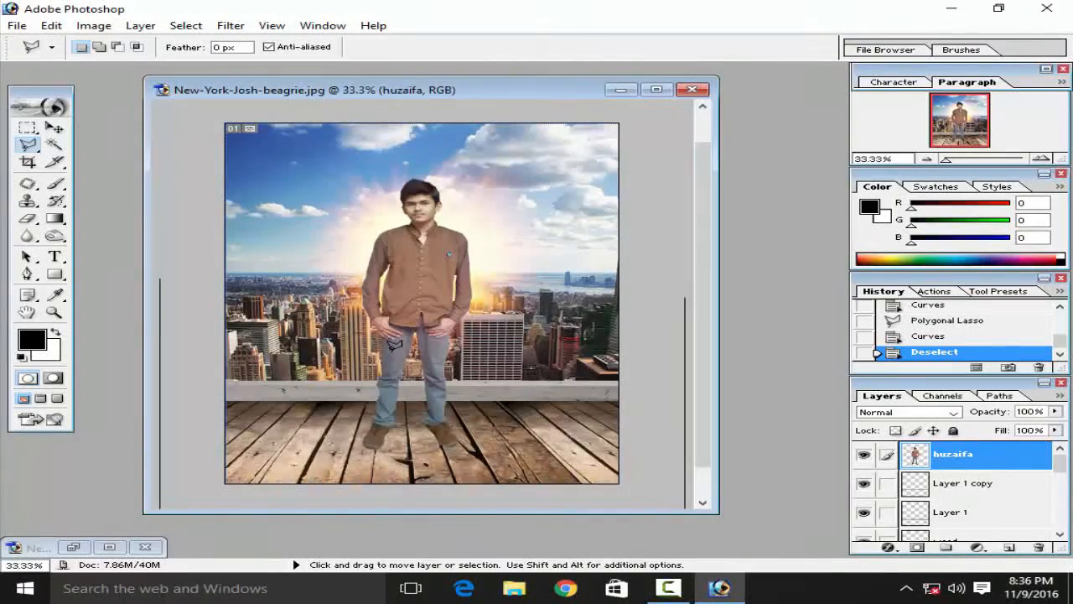
{"action": "key", "text": "ctrl+plus"}
{"action": "left_click", "coordinate": [27, 236]}
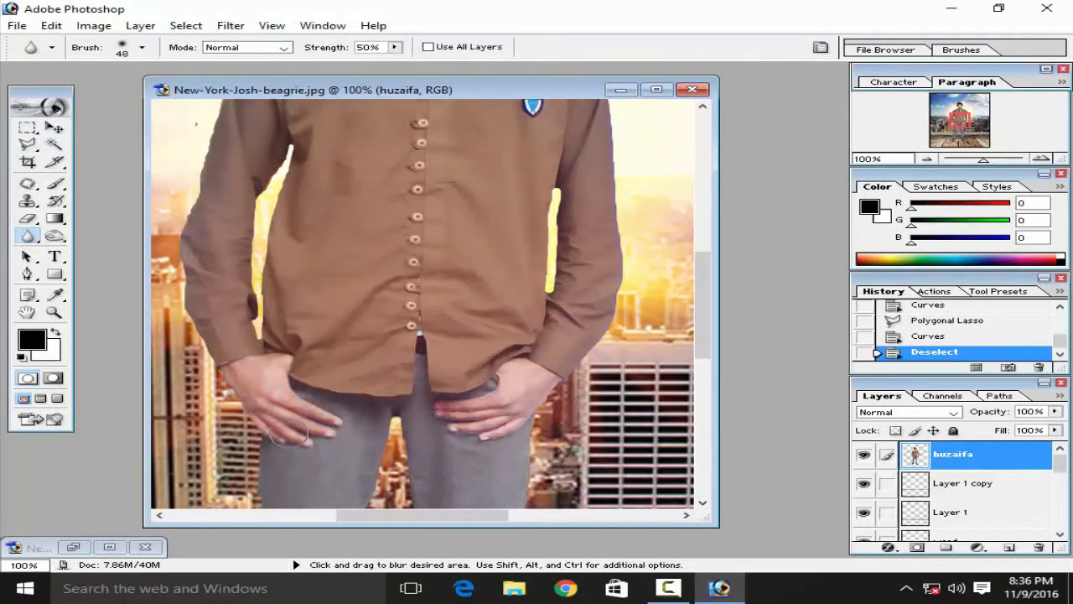
{"action": "left_click_drag", "start_coordinate": [289, 430], "coordinate": [330, 429]}
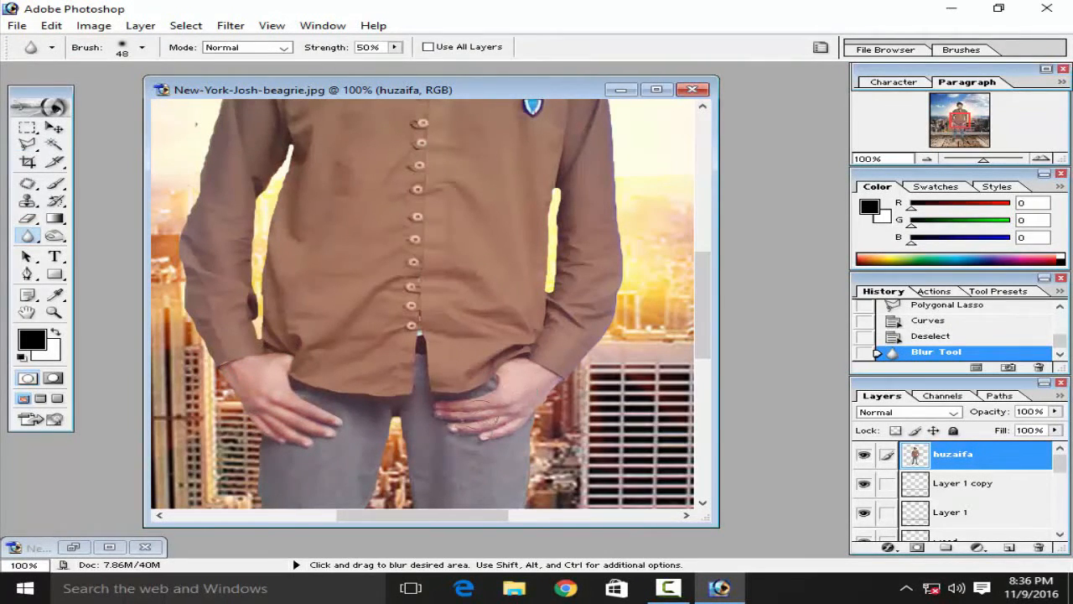
{"action": "left_click_drag", "start_coordinate": [453, 424], "coordinate": [520, 407]}
Step: Sample the brown of the man's shoe and brighten the foreground colour to R 166, G 93, B 51
{"action": "key", "text": "ctrl+minus"}
{"action": "key", "text": "ctrl+minus"}
{"action": "key", "text": "ctrl+minus"}
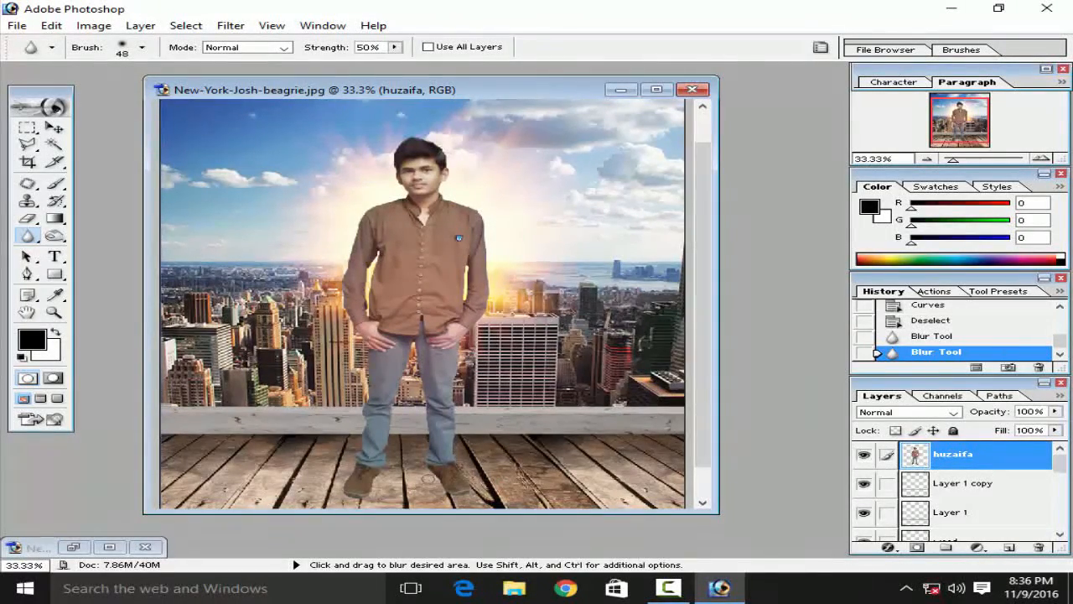
{"action": "key", "text": "ctrl+plus"}
{"action": "scroll", "coordinate": [419, 302], "scroll_direction": "down", "scroll_amount": 10}
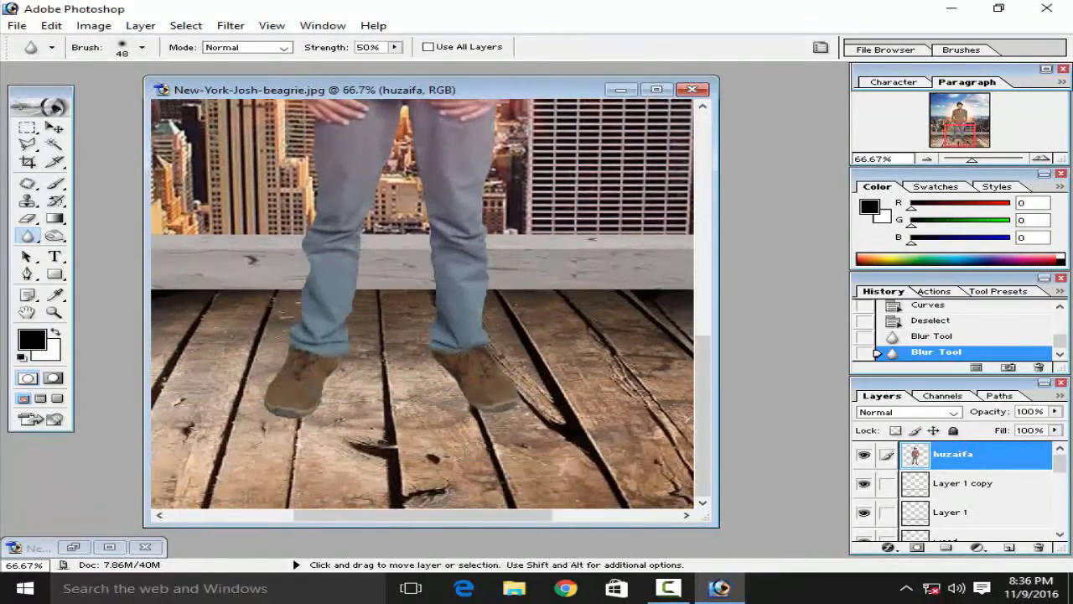
{"action": "key", "text": "ctrl+plus"}
{"action": "key", "text": "ctrl+plus"}
{"action": "scroll", "coordinate": [479, 450], "scroll_direction": "down", "scroll_amount": 8}
{"action": "scroll", "coordinate": [213, 425], "scroll_direction": "down", "scroll_amount": 2}
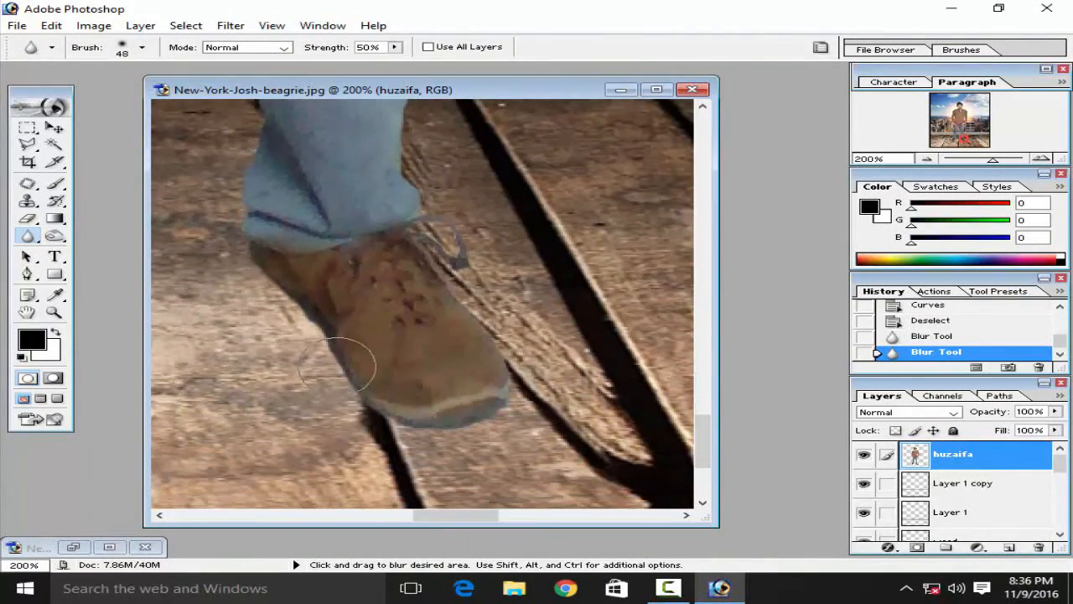
{"action": "left_click", "coordinate": [56, 295]}
{"action": "left_click", "coordinate": [395, 330]}
{"action": "left_click", "coordinate": [32, 339]}
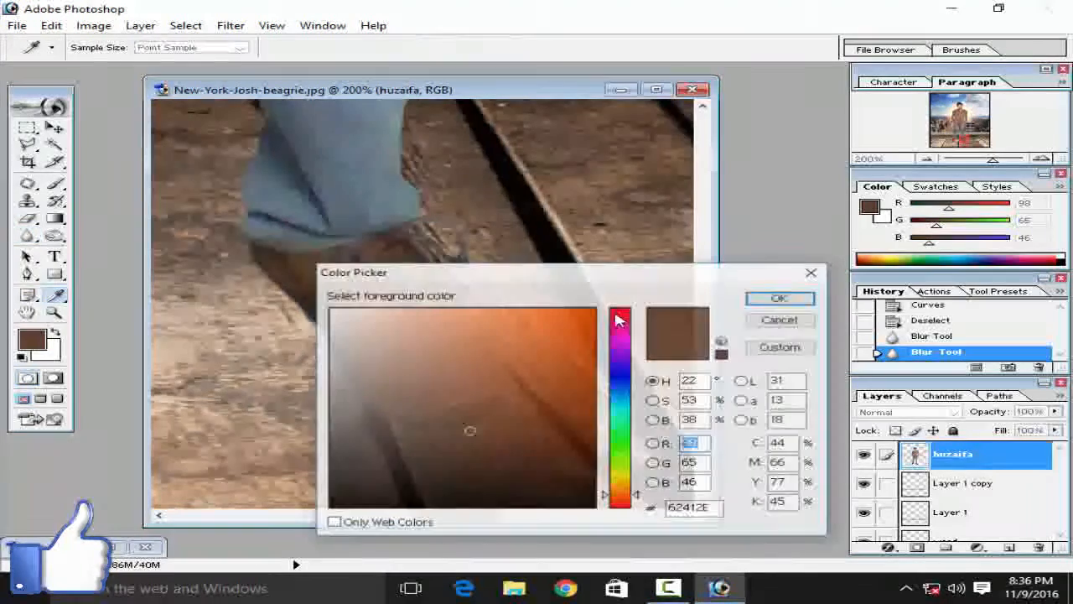
{"action": "mouse_move", "coordinate": [474, 426]}
{"action": "left_mouse_down"}
{"action": "mouse_move", "coordinate": [480, 381]}
{"action": "mouse_move", "coordinate": [524, 381]}
{"action": "mouse_move", "coordinate": [511, 377]}
{"action": "left_mouse_up"}
{"action": "left_click", "coordinate": [778, 298]}
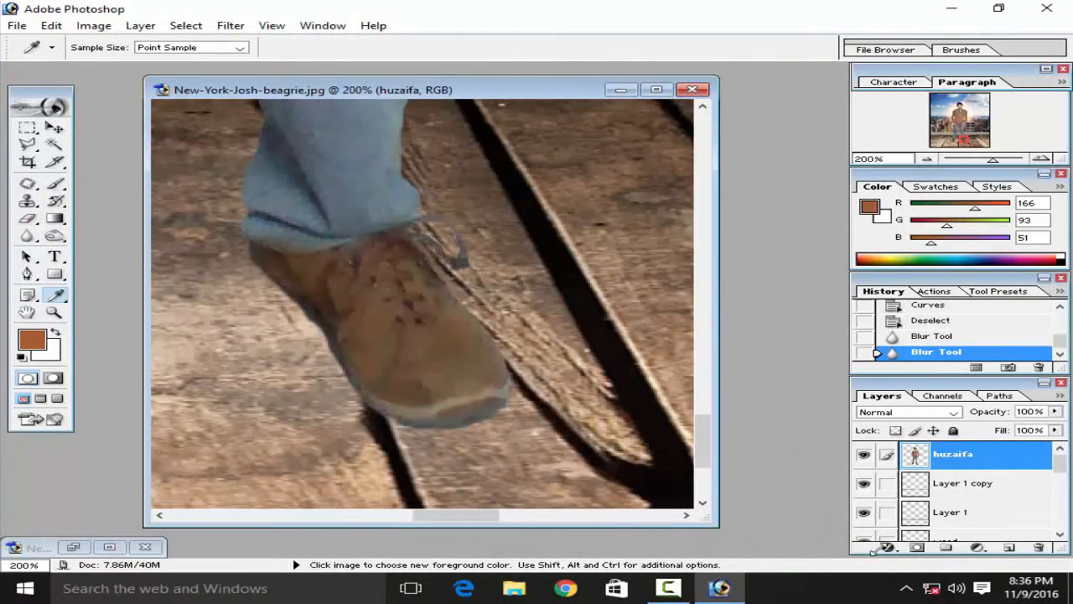
Step: Add a new Soft Light layer above the man's layer and set the Brush tool to a soft 15-pixel tip
{"action": "left_click", "coordinate": [1011, 547]}
{"action": "left_click", "coordinate": [910, 412]}
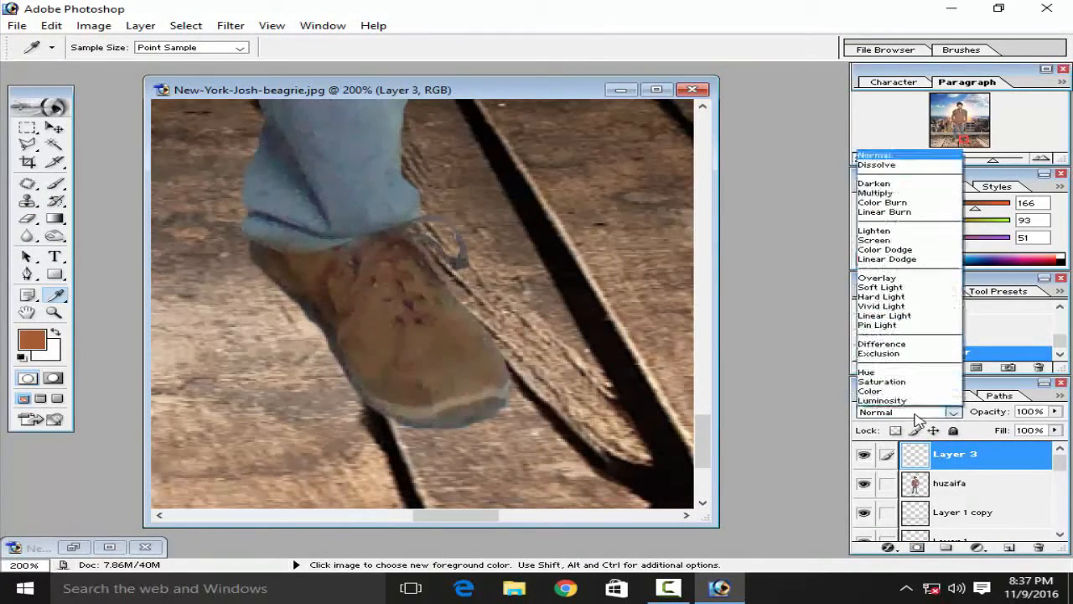
{"action": "left_click", "coordinate": [899, 304]}
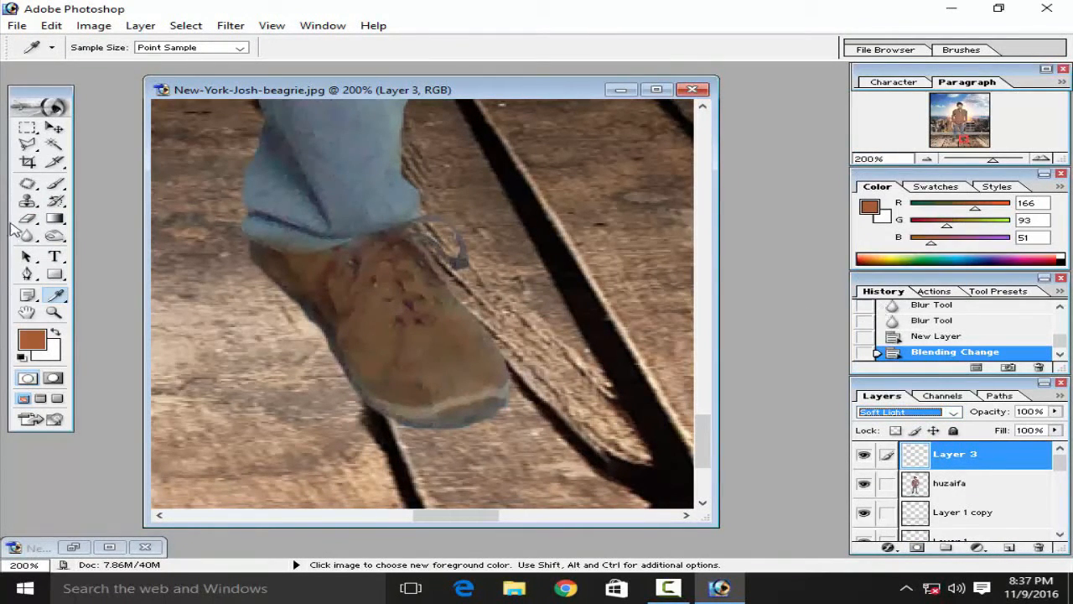
{"action": "left_click", "coordinate": [55, 183]}
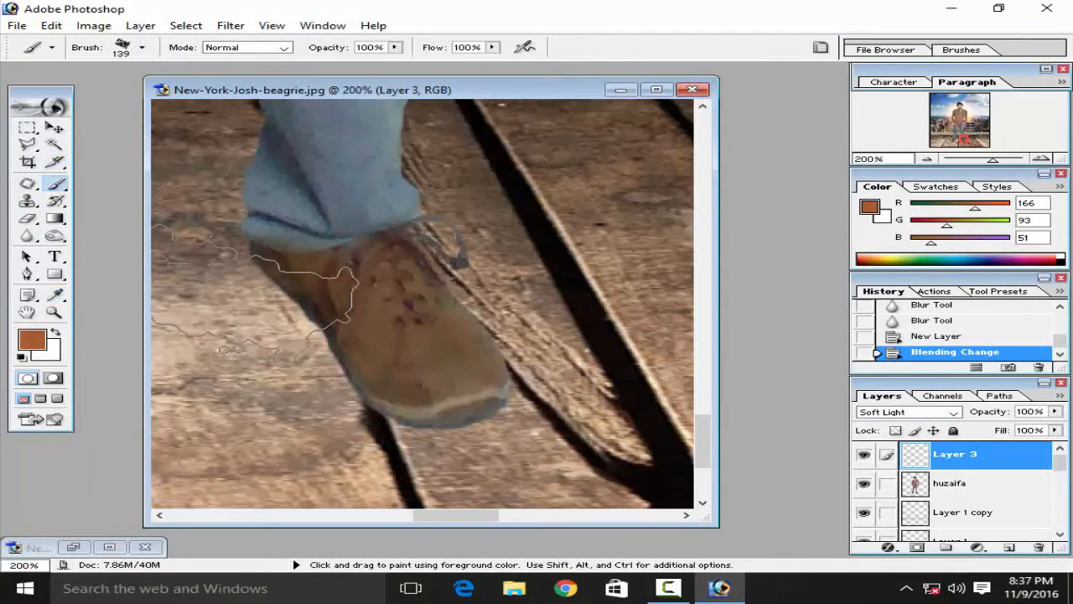
{"action": "right_click", "coordinate": [339, 330]}
{"action": "scroll", "coordinate": [376, 384], "scroll_direction": "down", "scroll_amount": 5}
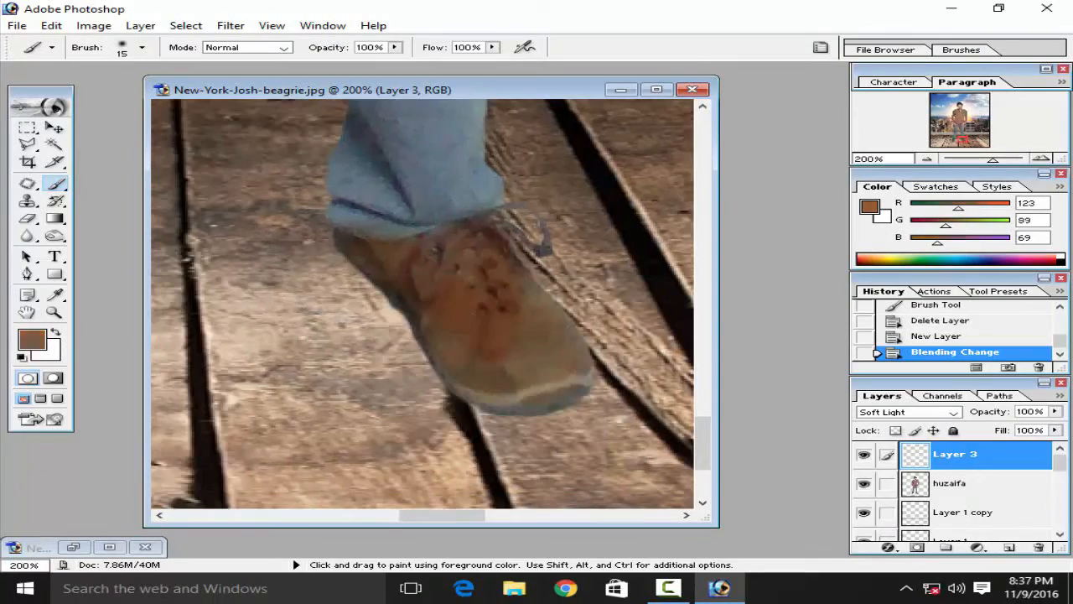
Step: Paint over both shoes on the Soft Light layer with brown R 123, G 89, B 69, using the 15-pixel soft brush
{"action": "mouse_move", "coordinate": [497, 238]}
{"action": "left_mouse_down"}
{"action": "mouse_move", "coordinate": [482, 241]}
{"action": "mouse_move", "coordinate": [528, 331]}
{"action": "mouse_move", "coordinate": [554, 316]}
{"action": "mouse_move", "coordinate": [574, 367]}
{"action": "mouse_move", "coordinate": [480, 361]}
{"action": "mouse_move", "coordinate": [444, 345]}
{"action": "left_mouse_up"}
{"action": "mouse_move", "coordinate": [339, 242]}
{"action": "left_mouse_down"}
{"action": "mouse_move", "coordinate": [412, 249]}
{"action": "mouse_move", "coordinate": [408, 290]}
{"action": "mouse_move", "coordinate": [439, 285]}
{"action": "mouse_move", "coordinate": [457, 237]}
{"action": "mouse_move", "coordinate": [544, 324]}
{"action": "left_mouse_up"}
{"action": "mouse_move", "coordinate": [486, 392]}
{"action": "left_mouse_down"}
{"action": "mouse_move", "coordinate": [512, 411]}
{"action": "mouse_move", "coordinate": [575, 379]}
{"action": "left_mouse_up"}
{"action": "scroll", "coordinate": [573, 386], "scroll_direction": "up", "scroll_amount": 2}
{"action": "scroll", "coordinate": [294, 395], "scroll_direction": "left", "scroll_amount": 8}
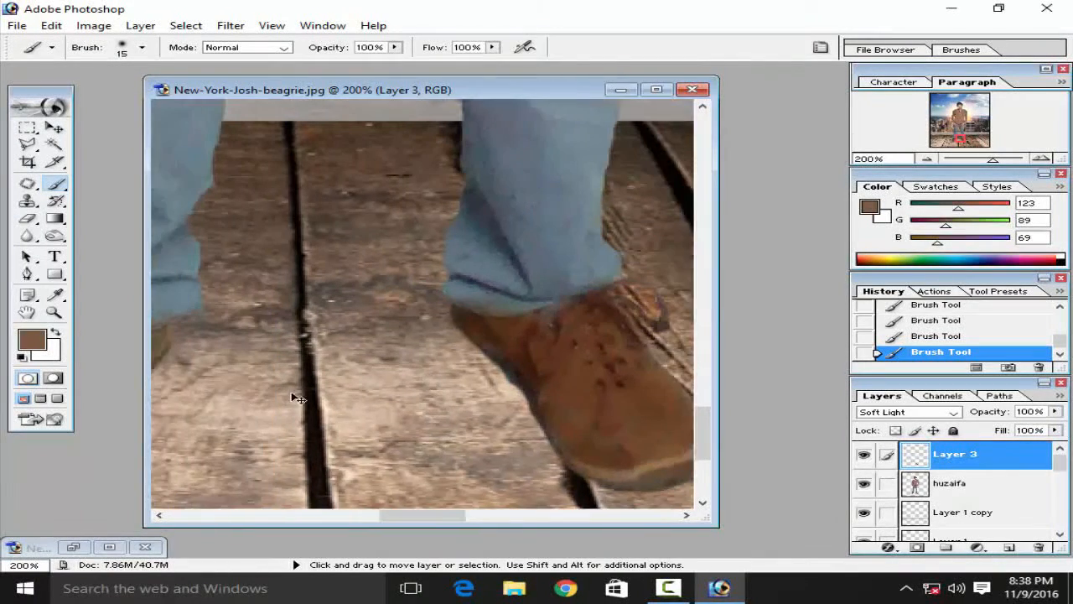
{"action": "mouse_move", "coordinate": [354, 320]}
{"action": "left_mouse_down"}
{"action": "mouse_move", "coordinate": [316, 391]}
{"action": "mouse_move", "coordinate": [372, 315]}
{"action": "mouse_move", "coordinate": [476, 328]}
{"action": "mouse_move", "coordinate": [403, 421]}
{"action": "mouse_move", "coordinate": [408, 364]}
{"action": "mouse_move", "coordinate": [451, 340]}
{"action": "mouse_move", "coordinate": [383, 335]}
{"action": "mouse_move", "coordinate": [353, 376]}
{"action": "mouse_move", "coordinate": [363, 387]}
{"action": "mouse_move", "coordinate": [362, 371]}
{"action": "mouse_move", "coordinate": [293, 422]}
{"action": "mouse_move", "coordinate": [296, 458]}
{"action": "mouse_move", "coordinate": [339, 425]}
{"action": "mouse_move", "coordinate": [360, 472]}
{"action": "mouse_move", "coordinate": [449, 371]}
{"action": "mouse_move", "coordinate": [365, 440]}
{"action": "mouse_move", "coordinate": [418, 431]}
{"action": "mouse_move", "coordinate": [395, 485]}
{"action": "mouse_move", "coordinate": [277, 444]}
{"action": "left_mouse_up"}
{"action": "key", "text": "ctrl+minus"}
{"action": "key", "text": "ctrl+minus"}
{"action": "key", "text": "ctrl+minus"}
{"action": "key", "text": "ctrl+minus"}
{"action": "key", "text": "ctrl+minus"}
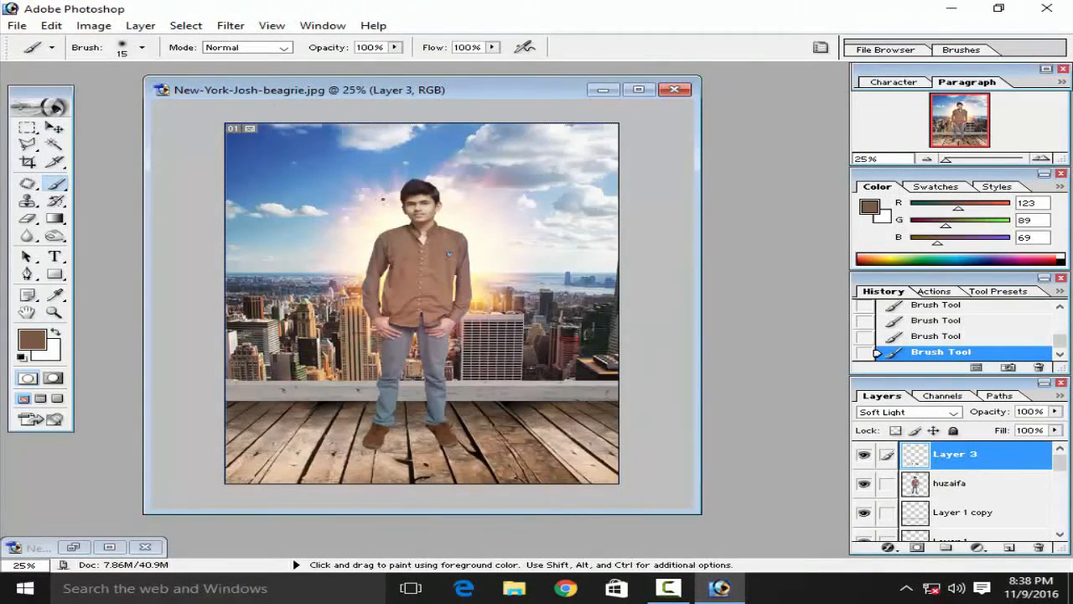
Step: Add a new top layer and set up a white brush, using the 17-pixel spatter tip enlarged to 180 pixels
{"action": "left_click", "coordinate": [1009, 547]}
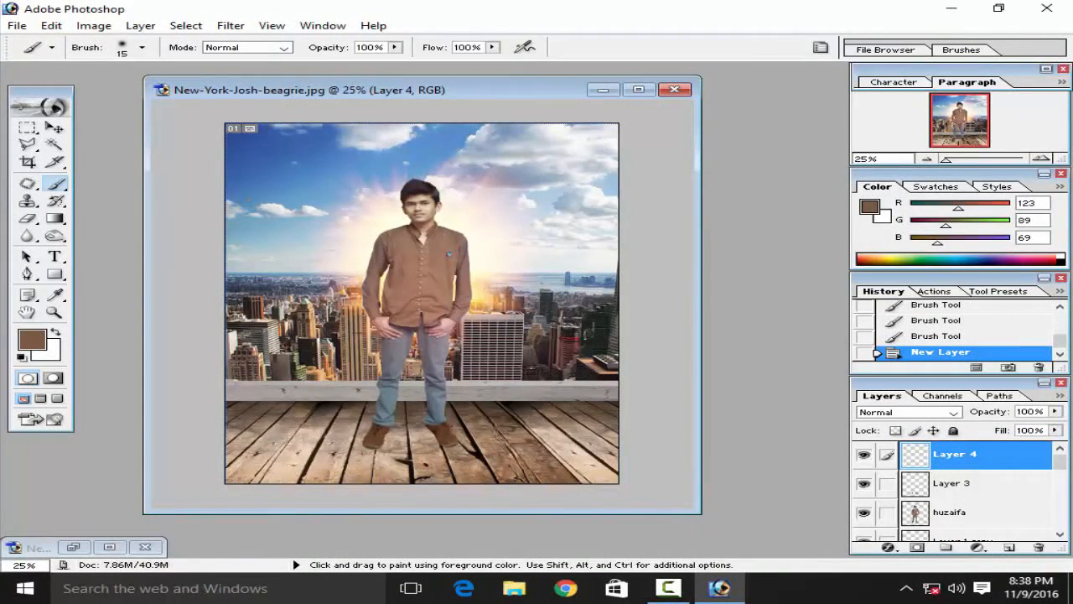
{"action": "left_click", "coordinate": [142, 47]}
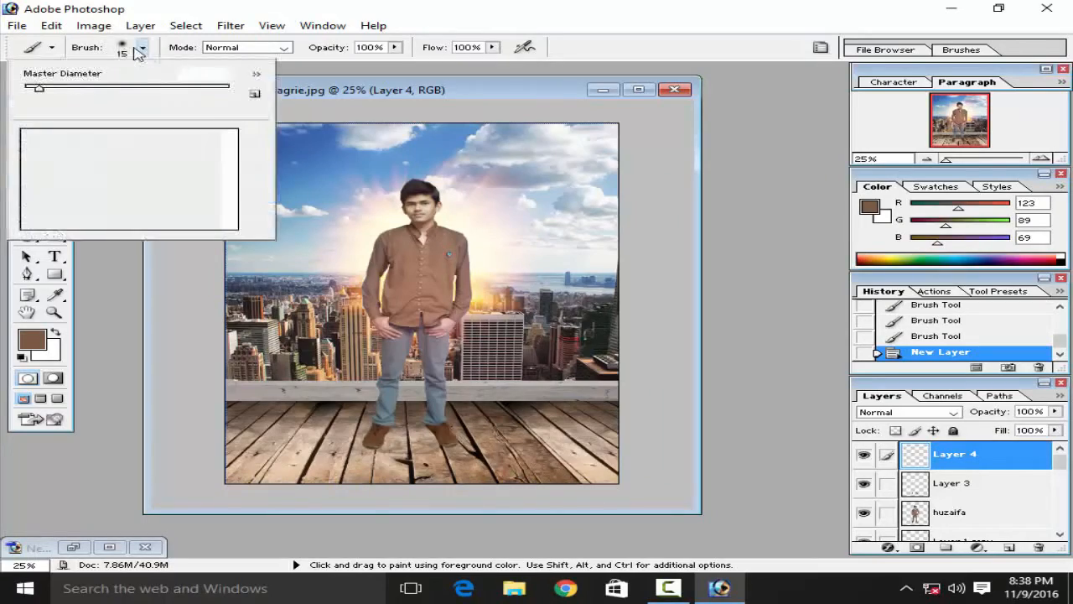
{"action": "scroll", "coordinate": [133, 205], "scroll_direction": "up", "scroll_amount": 1}
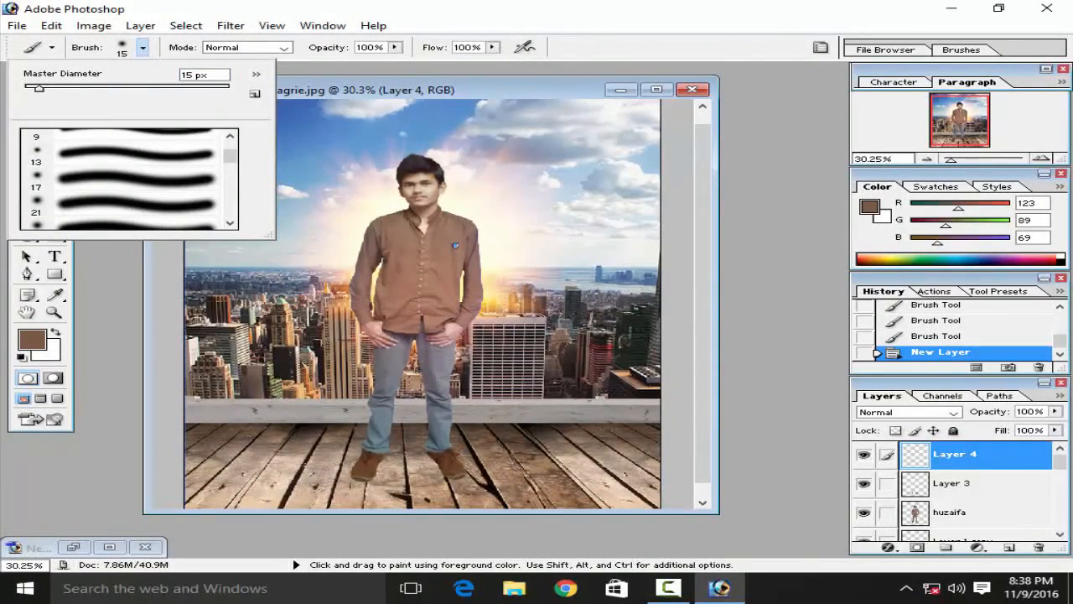
{"action": "scroll", "coordinate": [151, 173], "scroll_direction": "down", "scroll_amount": 4}
{"action": "scroll", "coordinate": [151, 174], "scroll_direction": "down", "scroll_amount": 5}
{"action": "scroll", "coordinate": [149, 172], "scroll_direction": "down", "scroll_amount": 4}
{"action": "left_click", "coordinate": [126, 178]}
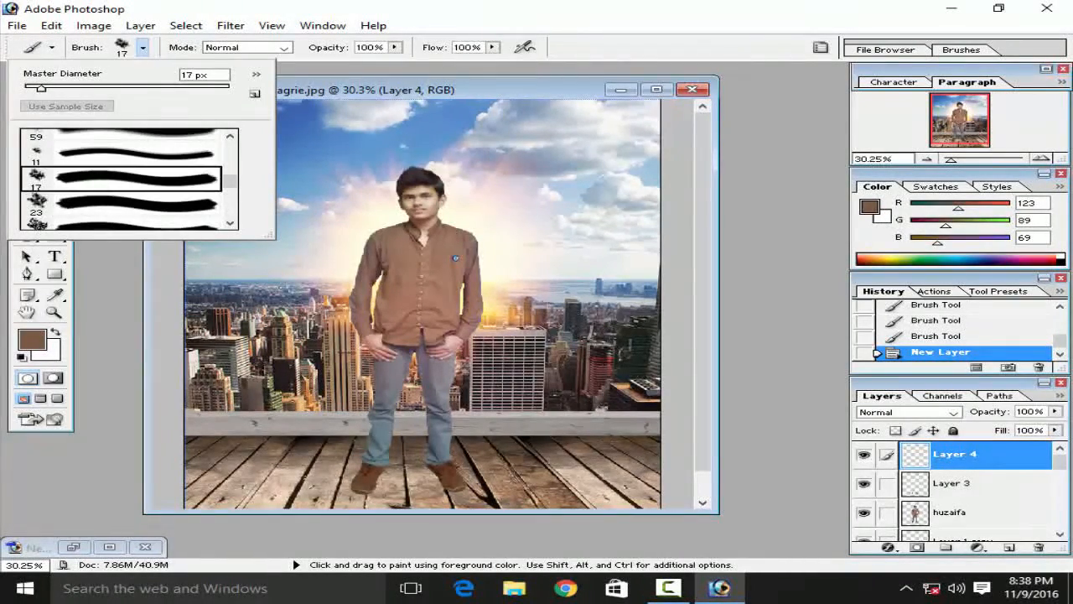
{"action": "left_click_drag", "start_coordinate": [220, 90], "coordinate": [67, 88]}
{"action": "key", "text": "x"}
Step: Paint white spatter strokes across the skyline and the man's waist on the top layer, and hide that layer
{"action": "mouse_move", "coordinate": [193, 277]}
{"action": "left_mouse_down"}
{"action": "mouse_move", "coordinate": [336, 290]}
{"action": "mouse_move", "coordinate": [210, 294]}
{"action": "mouse_move", "coordinate": [285, 361]}
{"action": "mouse_move", "coordinate": [252, 327]}
{"action": "left_mouse_up"}
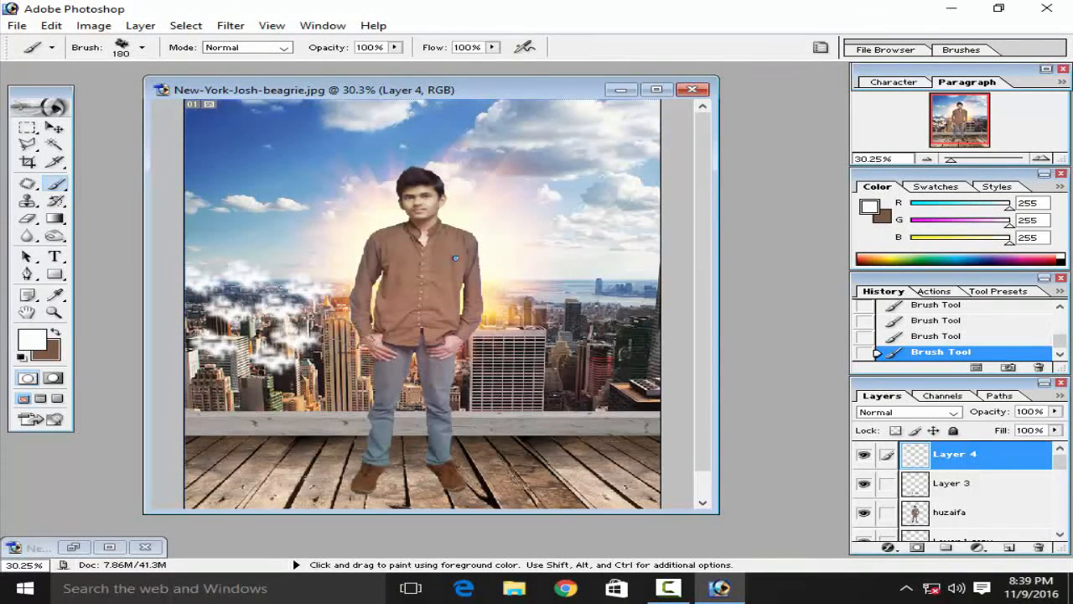
{"action": "mouse_move", "coordinate": [331, 335]}
{"action": "left_mouse_down"}
{"action": "mouse_move", "coordinate": [378, 327]}
{"action": "mouse_move", "coordinate": [369, 302]}
{"action": "mouse_move", "coordinate": [400, 297]}
{"action": "left_mouse_up"}
{"action": "mouse_move", "coordinate": [423, 344]}
{"action": "left_mouse_down"}
{"action": "mouse_move", "coordinate": [397, 340]}
{"action": "mouse_move", "coordinate": [343, 366]}
{"action": "mouse_move", "coordinate": [417, 375]}
{"action": "mouse_move", "coordinate": [452, 345]}
{"action": "mouse_move", "coordinate": [459, 318]}
{"action": "mouse_move", "coordinate": [497, 301]}
{"action": "mouse_move", "coordinate": [516, 333]}
{"action": "mouse_move", "coordinate": [507, 387]}
{"action": "mouse_move", "coordinate": [511, 367]}
{"action": "mouse_move", "coordinate": [612, 324]}
{"action": "mouse_move", "coordinate": [566, 396]}
{"action": "mouse_move", "coordinate": [633, 384]}
{"action": "mouse_move", "coordinate": [629, 354]}
{"action": "mouse_move", "coordinate": [642, 376]}
{"action": "mouse_move", "coordinate": [663, 340]}
{"action": "left_mouse_up"}
{"action": "mouse_move", "coordinate": [587, 276]}
{"action": "left_mouse_down"}
{"action": "mouse_move", "coordinate": [599, 290]}
{"action": "mouse_move", "coordinate": [663, 302]}
{"action": "left_mouse_up"}
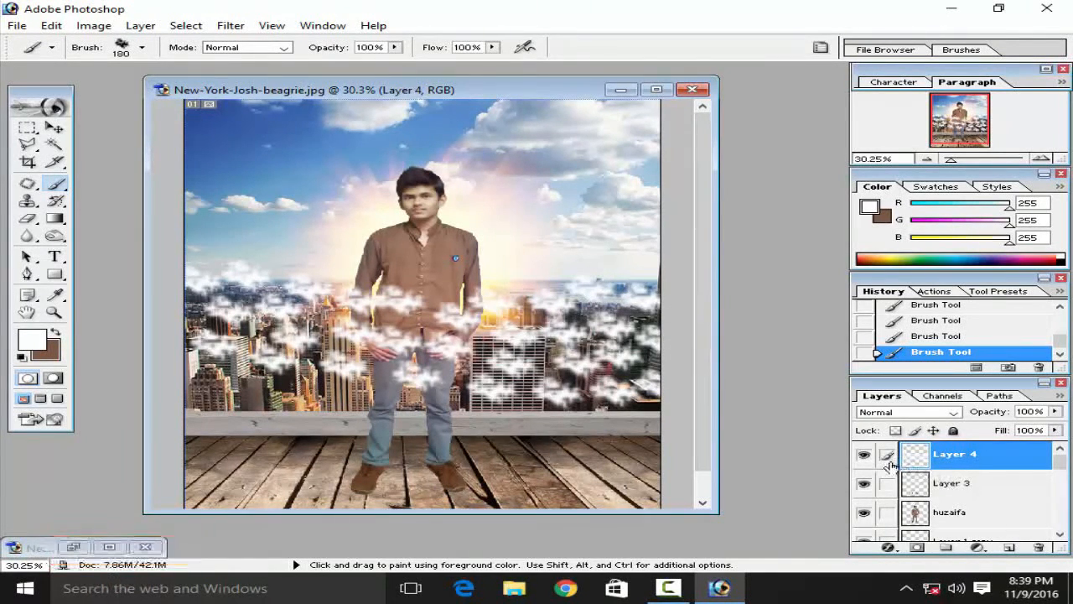
{"action": "left_click", "coordinate": [866, 455]}
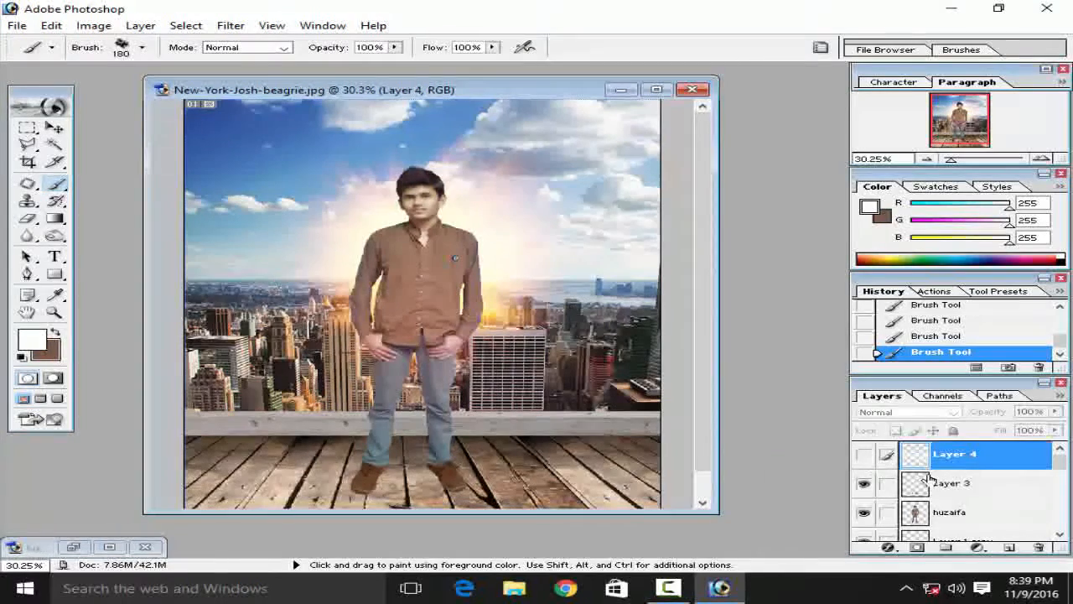
{"action": "left_click", "coordinate": [961, 489]}
{"action": "left_click", "coordinate": [965, 510]}
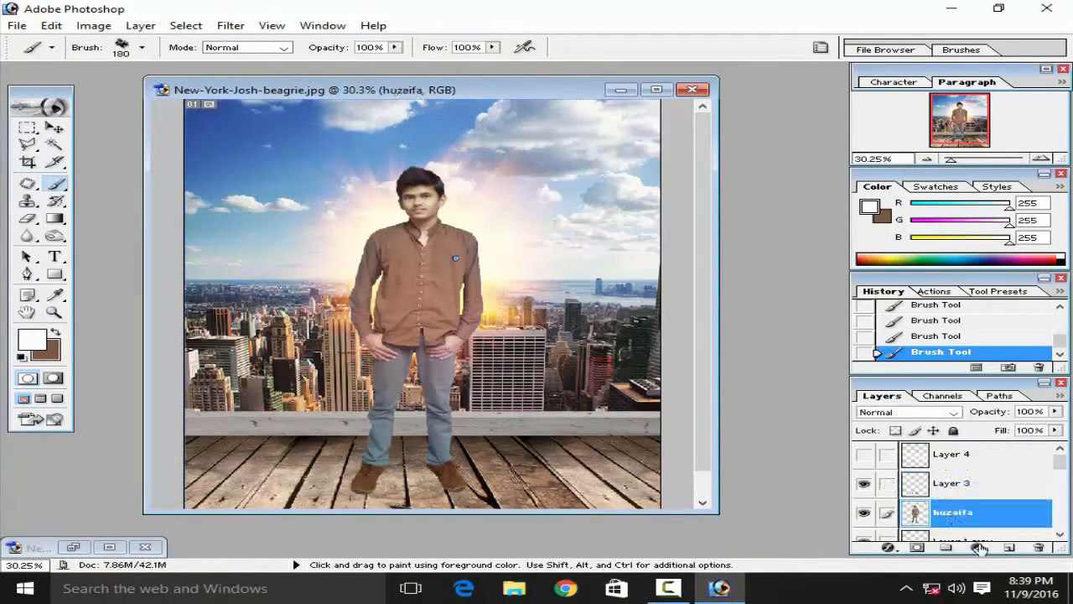
{"action": "left_click", "coordinate": [974, 492]}
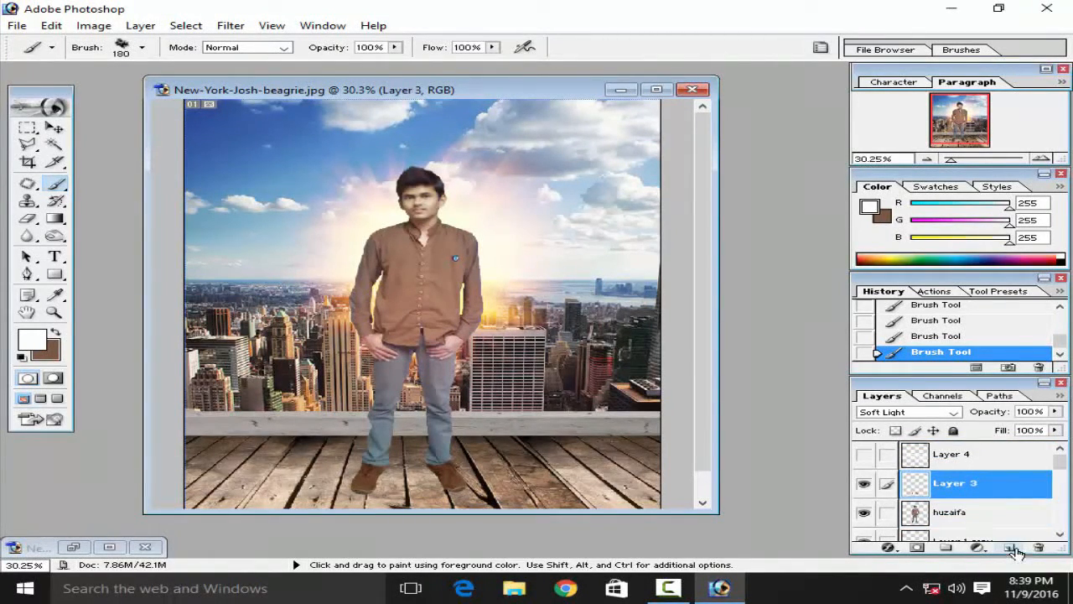
{"action": "left_click", "coordinate": [1011, 547]}
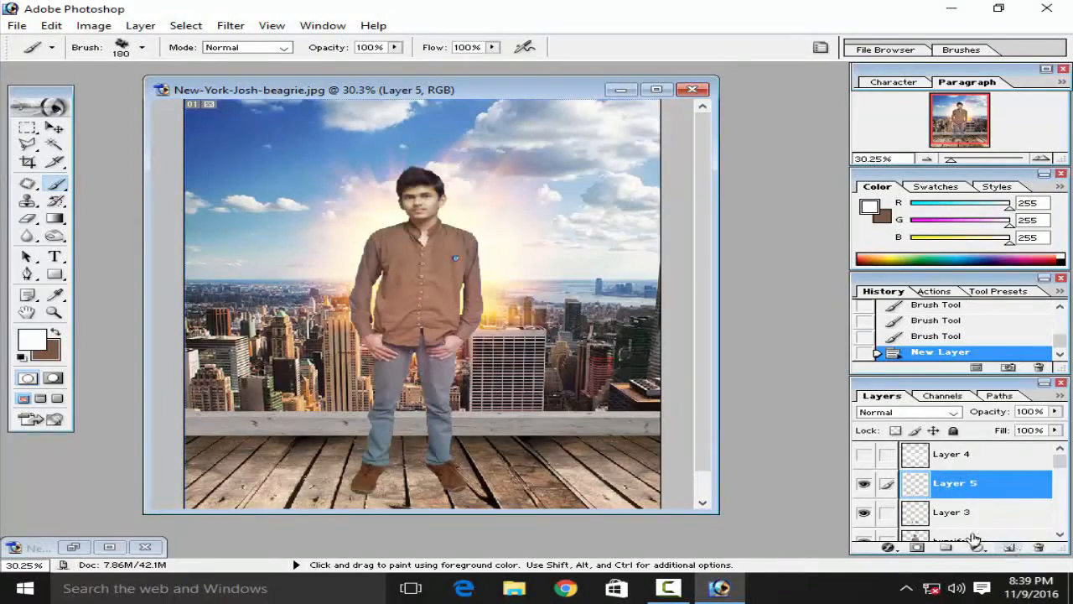
{"action": "left_click", "coordinate": [1038, 547]}
{"action": "left_click", "coordinate": [498, 229]}
Step: Duplicate the man's layer and load the copy's outline as a selection
{"action": "left_click", "coordinate": [927, 509]}
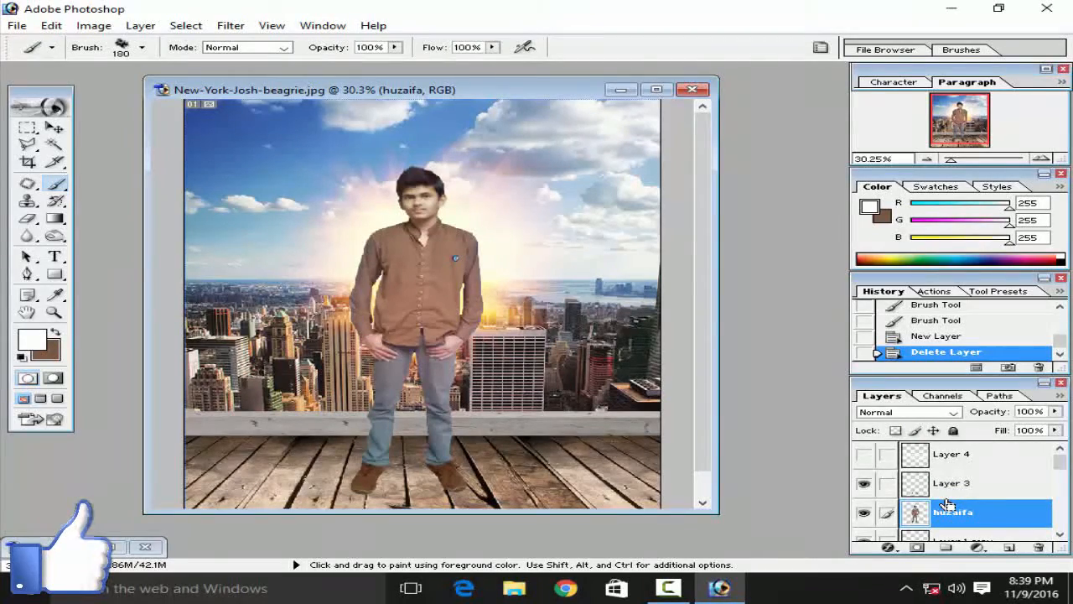
{"action": "key", "text": "ctrl+j"}
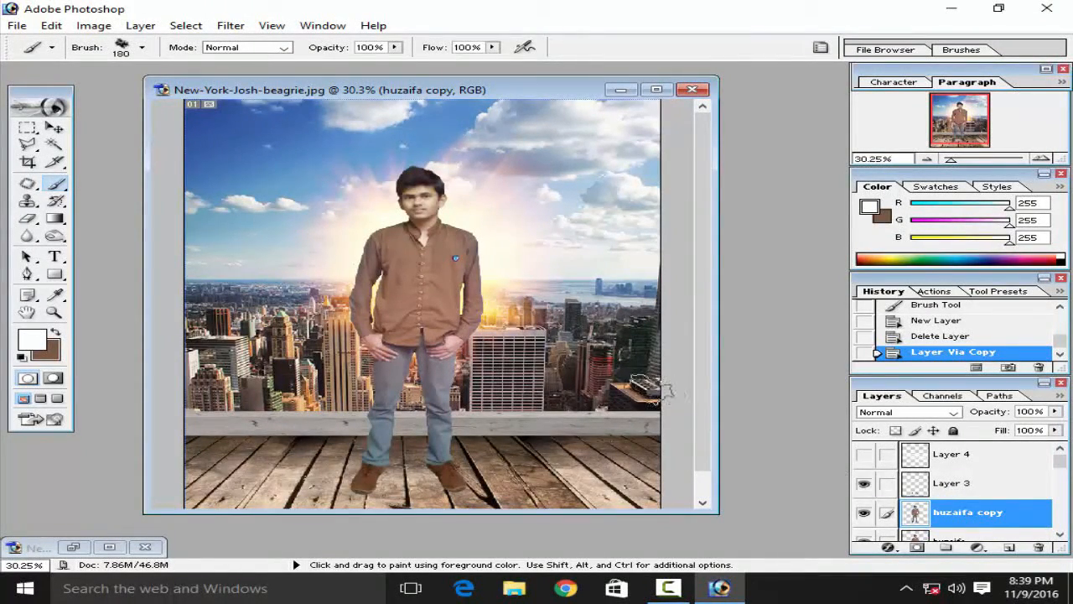
{"action": "scroll", "coordinate": [995, 504], "scroll_direction": "down", "scroll_amount": 1}
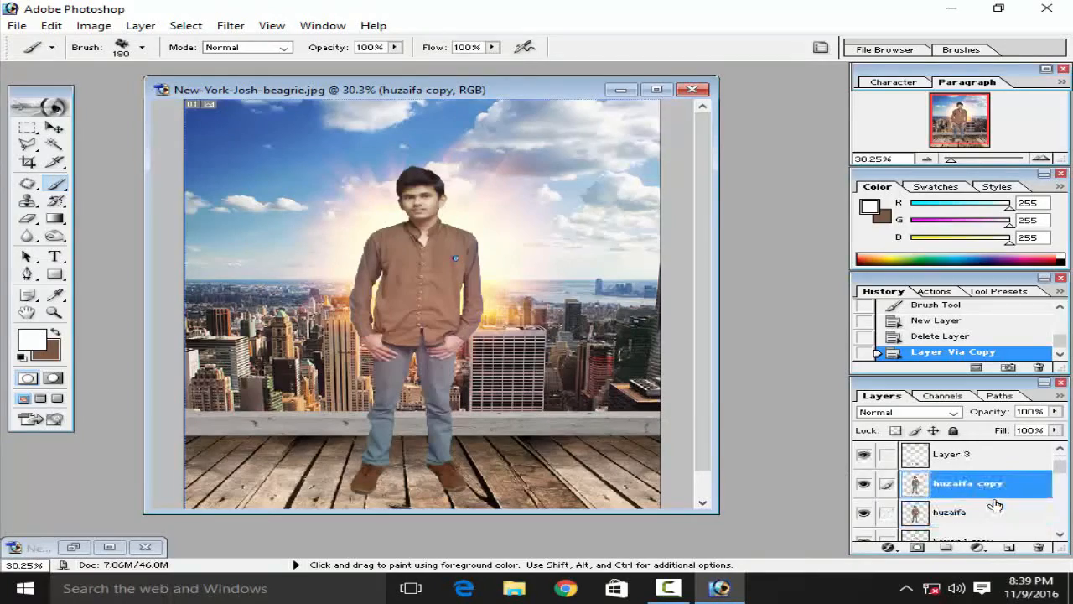
{"action": "left_click", "coordinate": [945, 484], "text": "ctrl"}
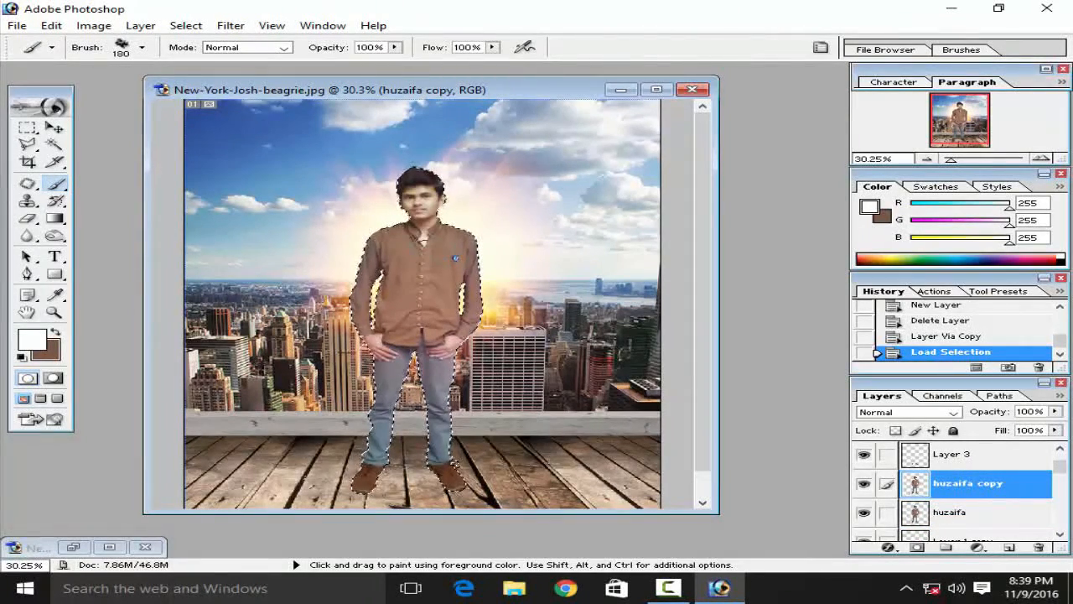
Step: Fill the selected outline of the man on the duplicate layer with solid black
{"action": "left_click", "coordinate": [93, 25]}
{"action": "mouse_move", "coordinate": [52, 26]}
{"action": "left_click", "coordinate": [294, 271]}
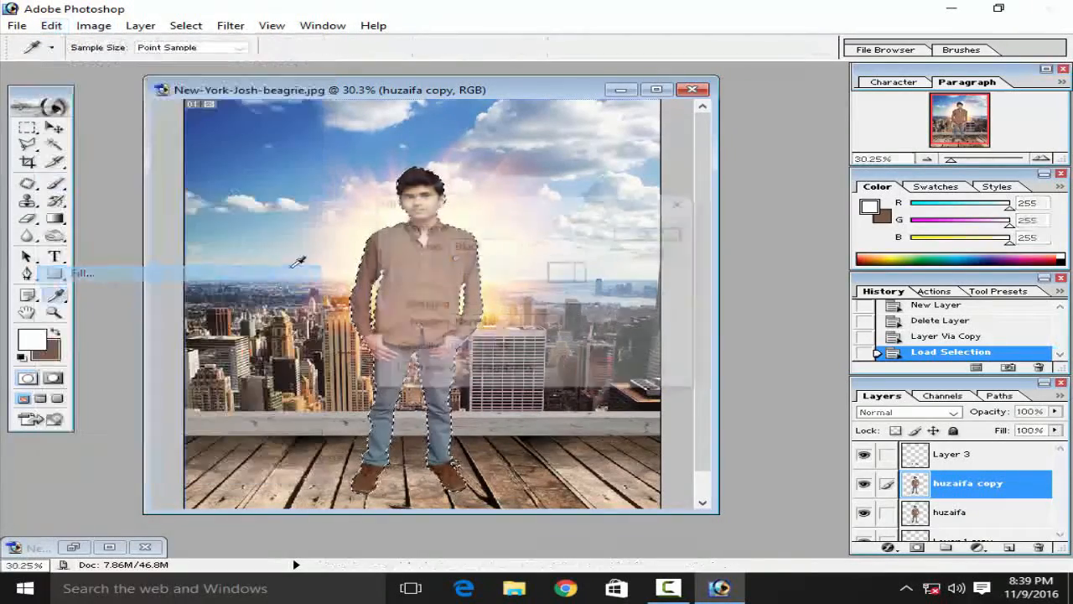
{"action": "left_click", "coordinate": [644, 233]}
{"action": "key", "text": "b"}
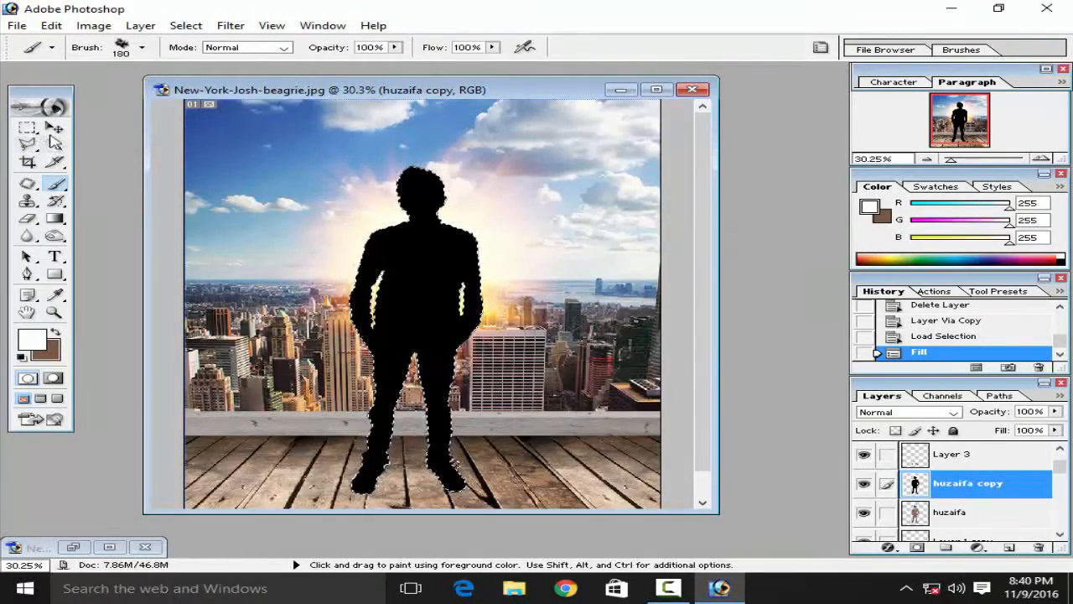
Step: Free-transform the black silhouette with Distort, folding it downward so it extends from the man's feet across the deck as a shadow
{"action": "key", "text": "v"}
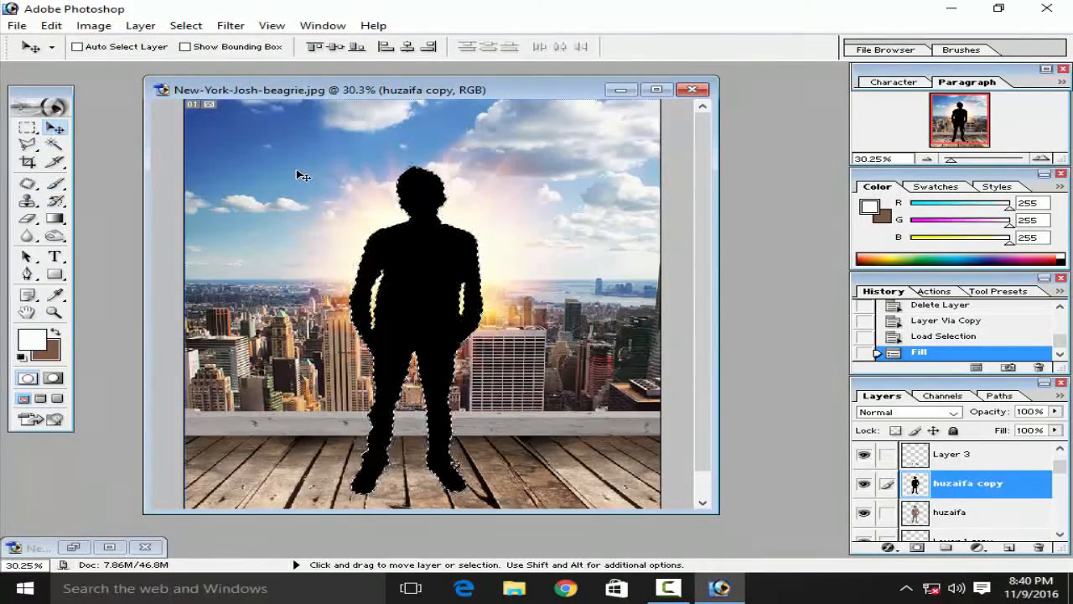
{"action": "key", "text": "ctrl+t"}
{"action": "right_click", "coordinate": [409, 235]}
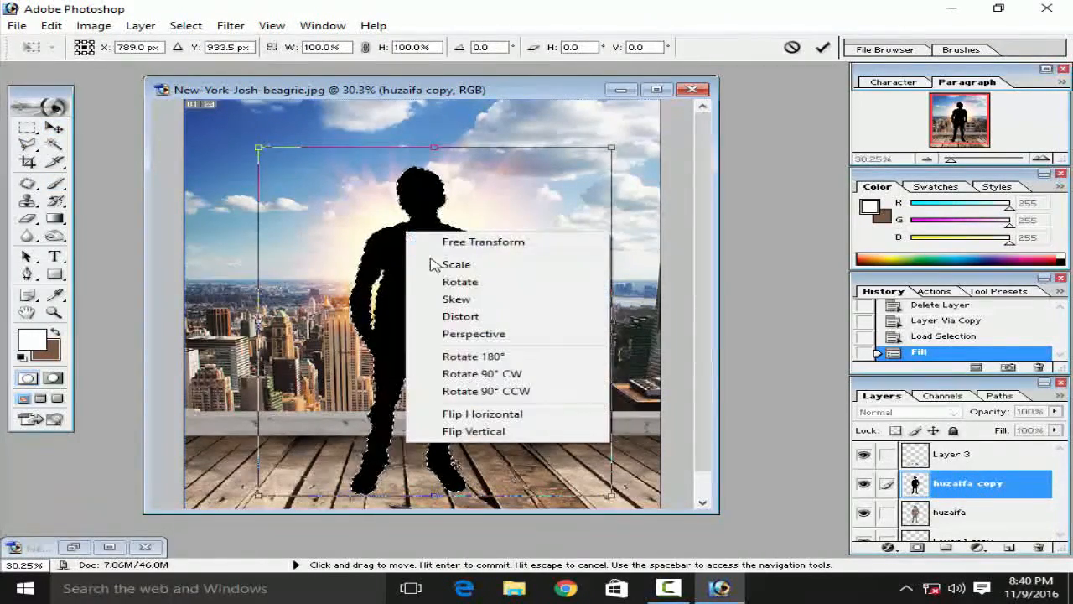
{"action": "left_click", "coordinate": [464, 324]}
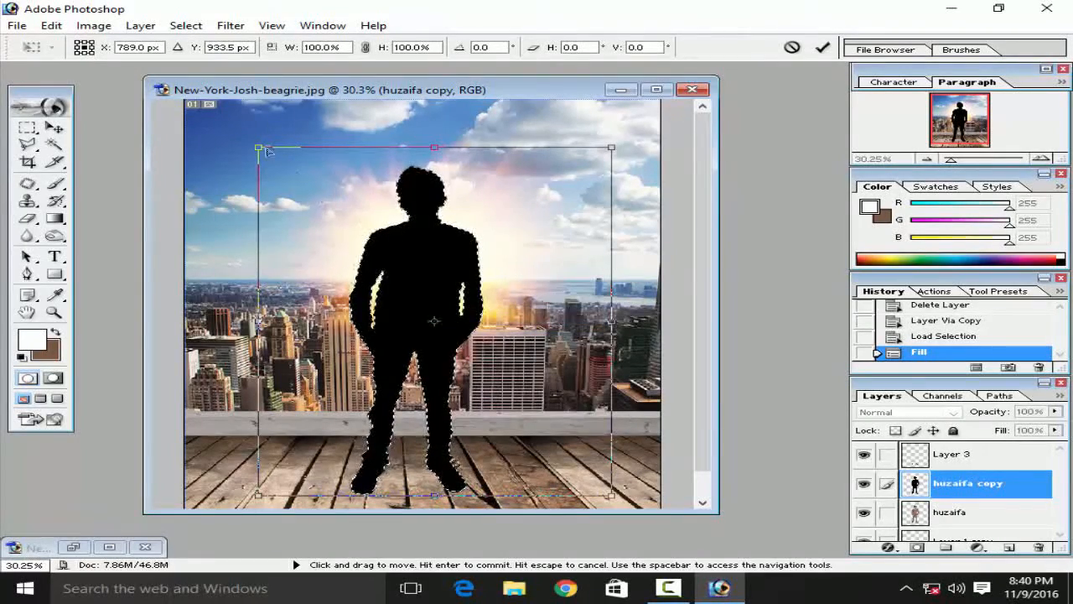
{"action": "left_click_drag", "start_coordinate": [440, 149], "coordinate": [446, 593]}
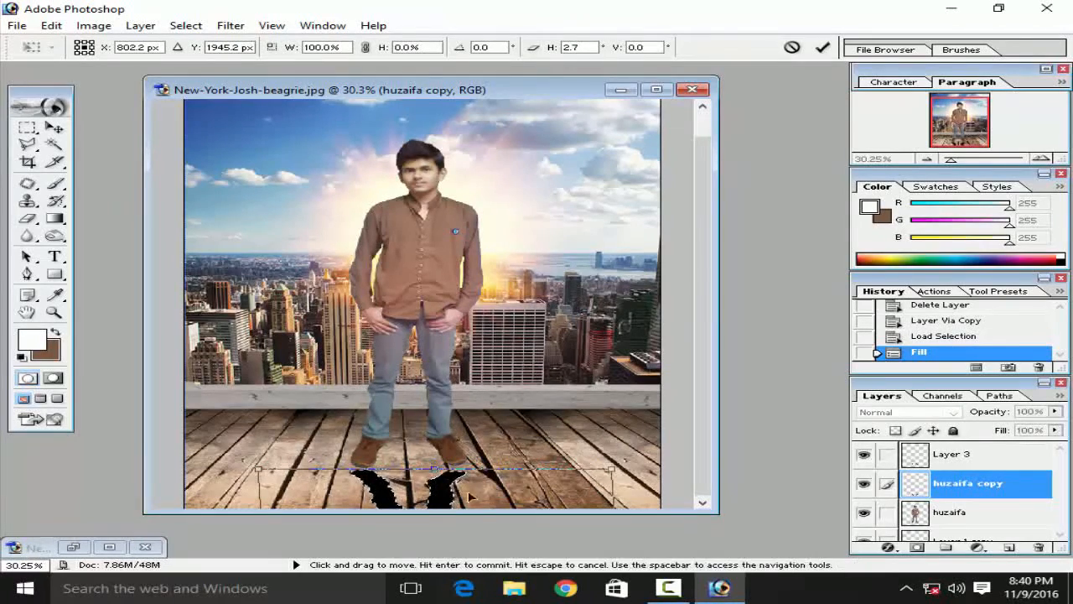
{"action": "left_click_drag", "start_coordinate": [494, 510], "coordinate": [489, 493]}
{"action": "left_click_drag", "start_coordinate": [431, 453], "coordinate": [429, 431]}
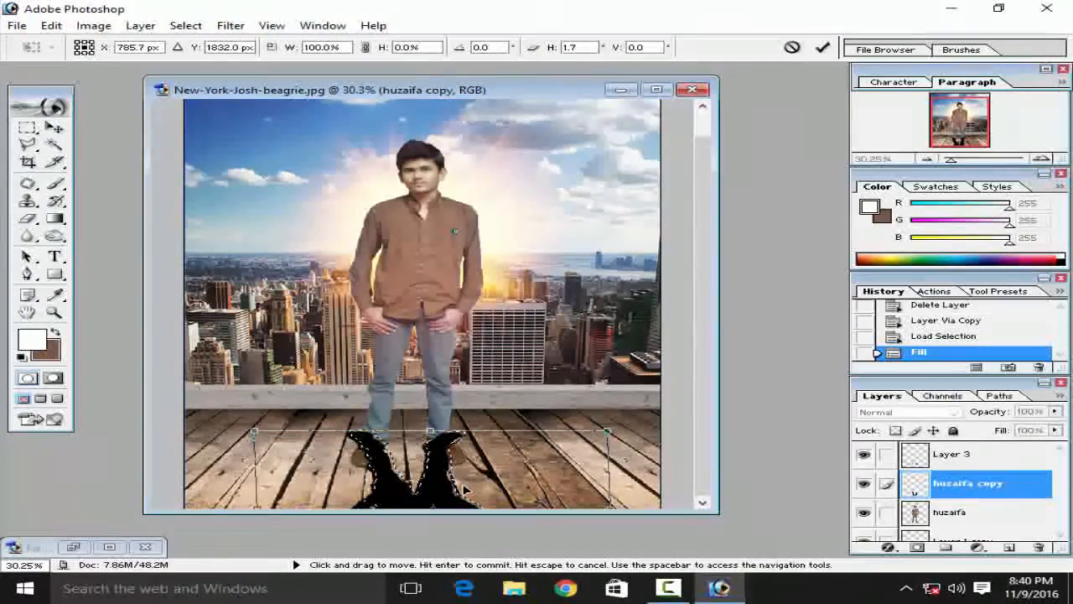
Step: Distort the shadow further, widen it to 122% so its feet line up with the shoes, and commit the transform
{"action": "key", "text": "ctrl+minus"}
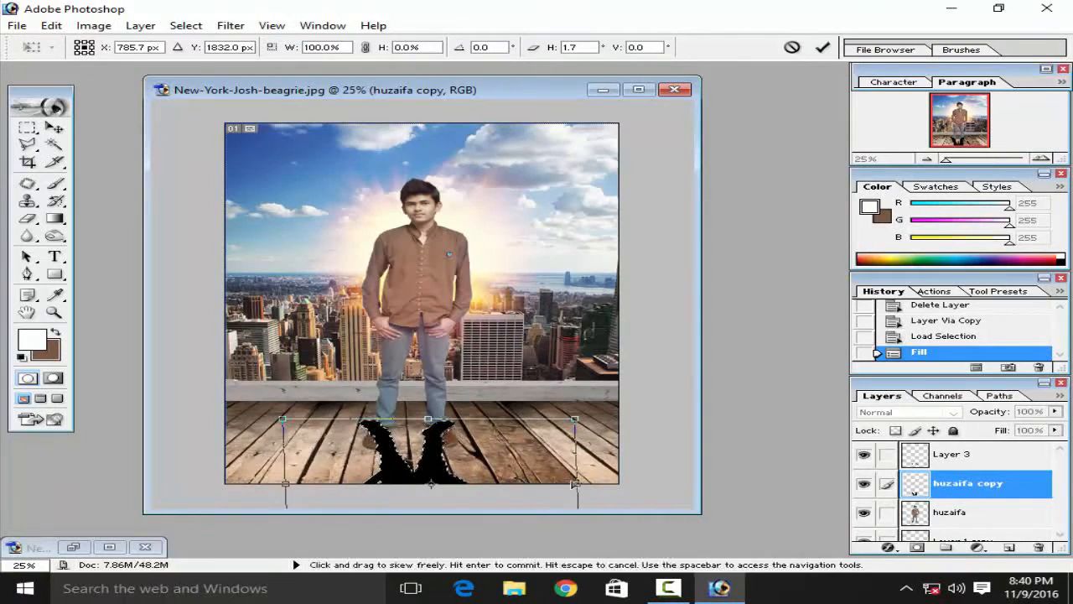
{"action": "left_click_drag", "start_coordinate": [582, 488], "coordinate": [546, 475]}
{"action": "right_click", "coordinate": [465, 446]}
{"action": "left_click", "coordinate": [519, 264]}
{"action": "left_click_drag", "start_coordinate": [436, 416], "coordinate": [435, 413]}
{"action": "left_click_drag", "start_coordinate": [602, 417], "coordinate": [616, 417]}
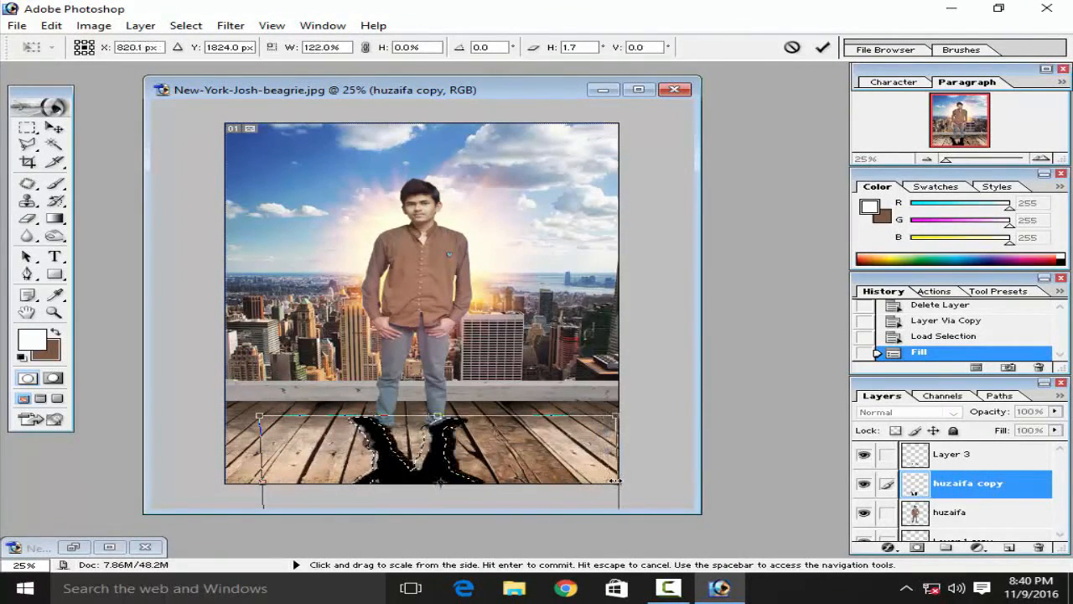
{"action": "left_click", "coordinate": [823, 47]}
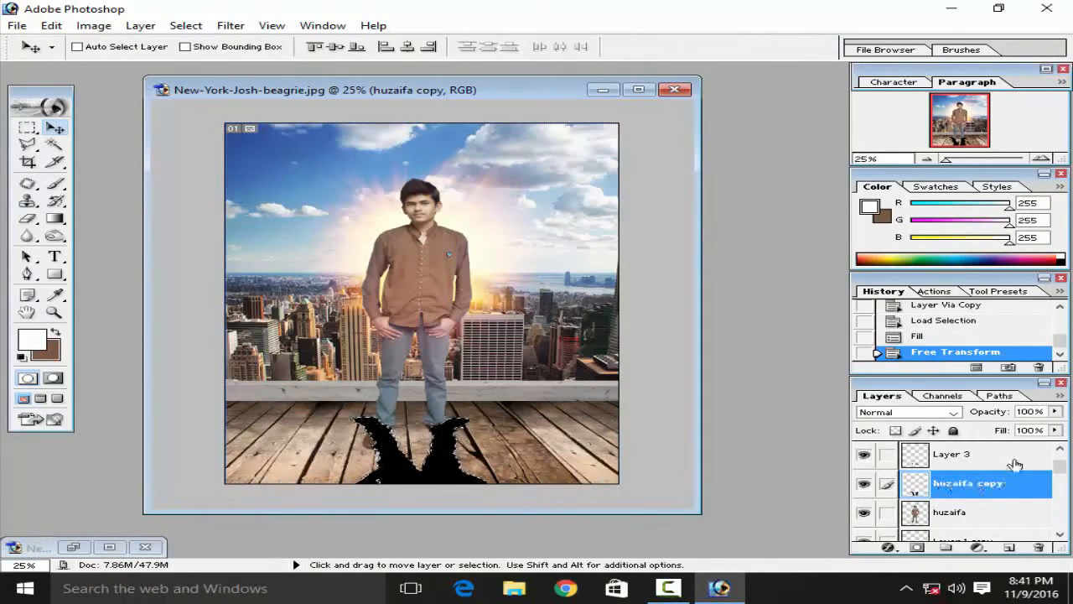
Step: Lower the shadow layer's opacity to 63% and place it directly below the man's layer
{"action": "left_click", "coordinate": [1054, 412]}
{"action": "left_click_drag", "start_coordinate": [1006, 429], "coordinate": [1007, 429]}
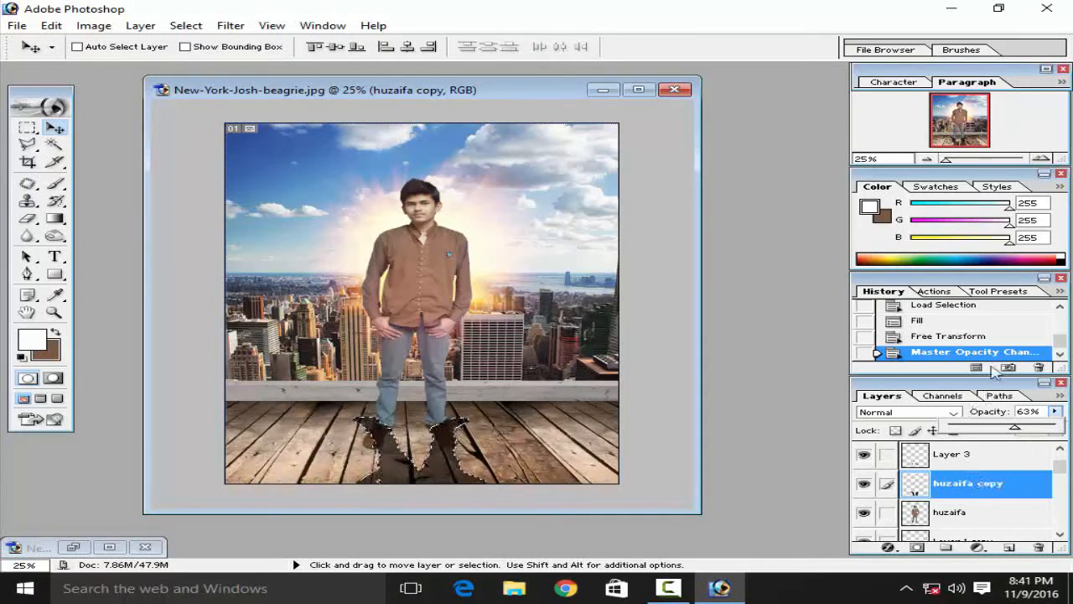
{"action": "left_click_drag", "start_coordinate": [971, 484], "coordinate": [974, 523]}
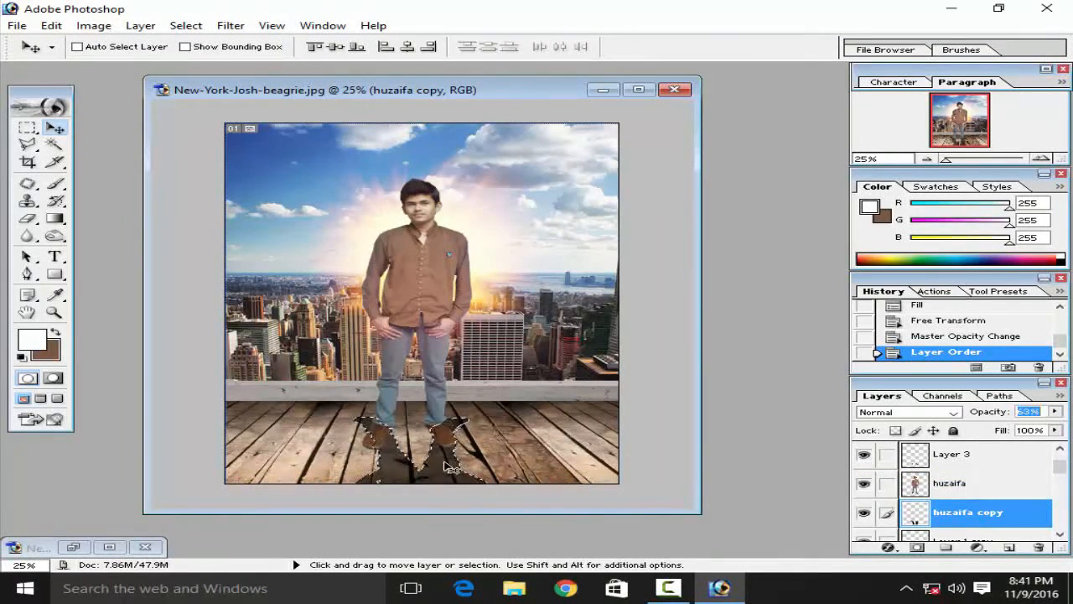
Step: Check the shadow with the man's layer briefly hidden, show him again, and clear the selection
{"action": "scroll", "coordinate": [958, 465], "scroll_direction": "down", "scroll_amount": 2}
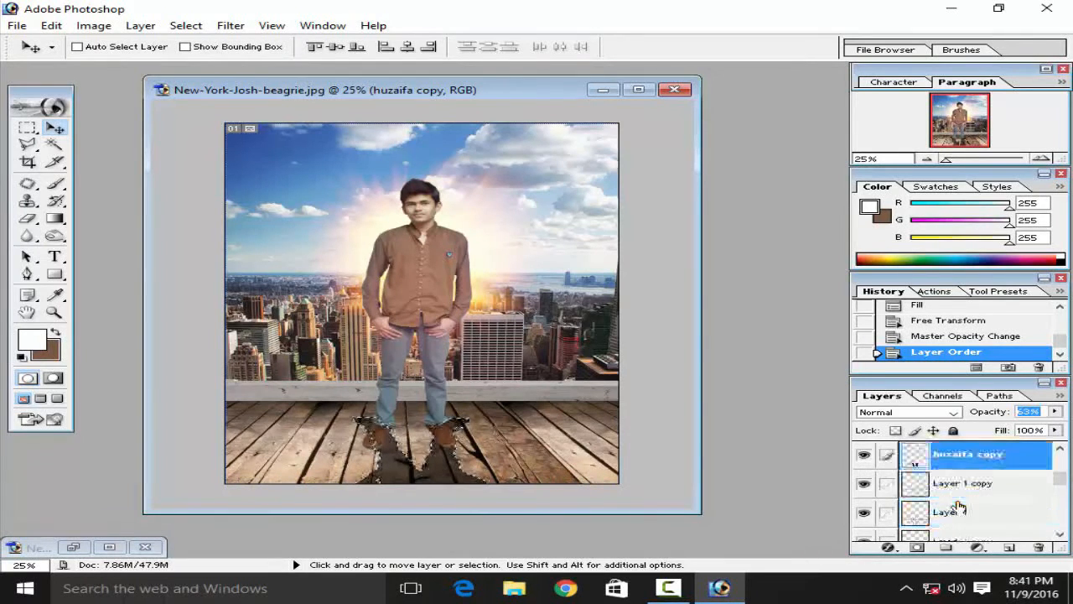
{"action": "scroll", "coordinate": [916, 491], "scroll_direction": "up", "scroll_amount": 1}
{"action": "left_click", "coordinate": [864, 455]}
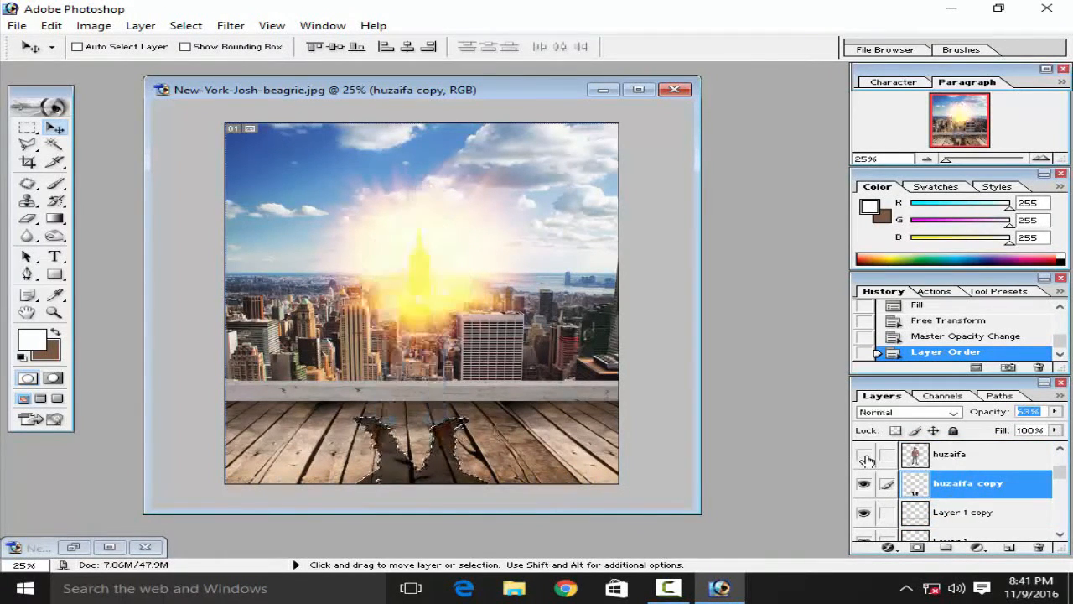
{"action": "left_click", "coordinate": [864, 456]}
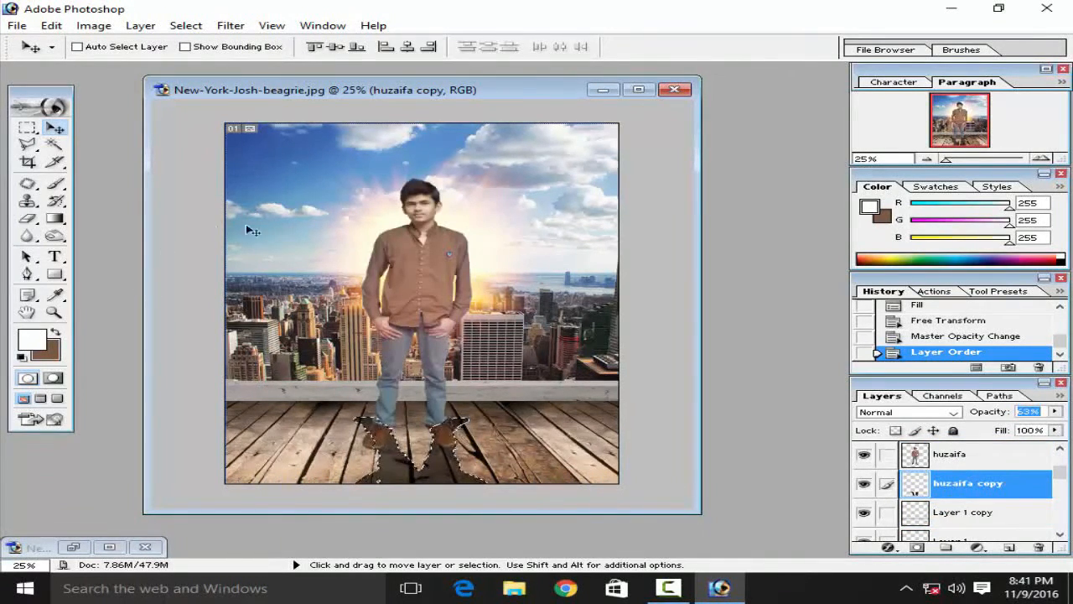
{"action": "left_click", "coordinate": [28, 146]}
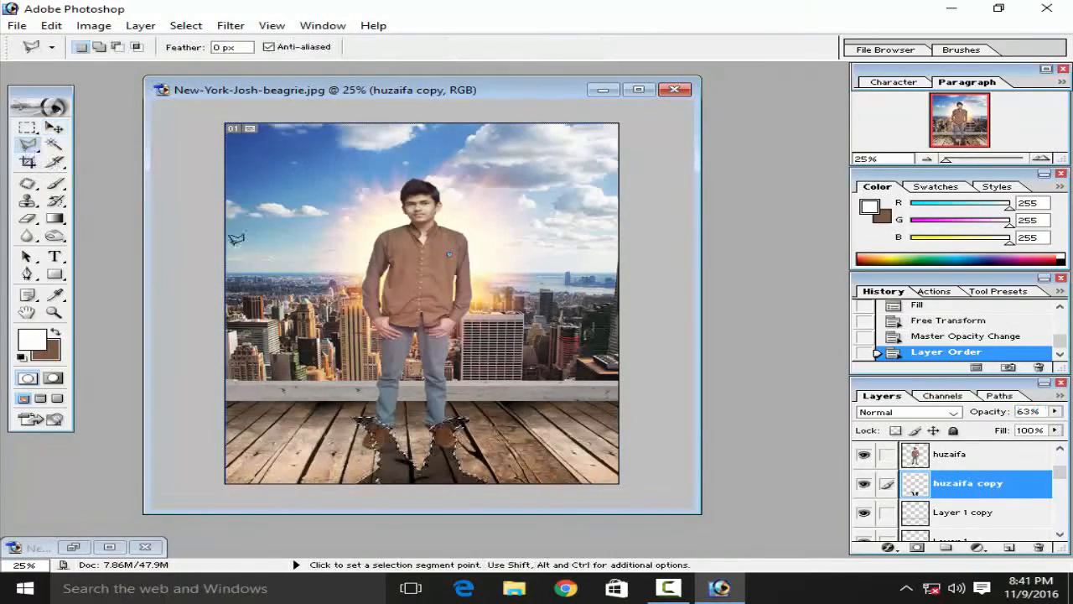
{"action": "right_click", "coordinate": [264, 258]}
{"action": "left_click", "coordinate": [292, 270]}
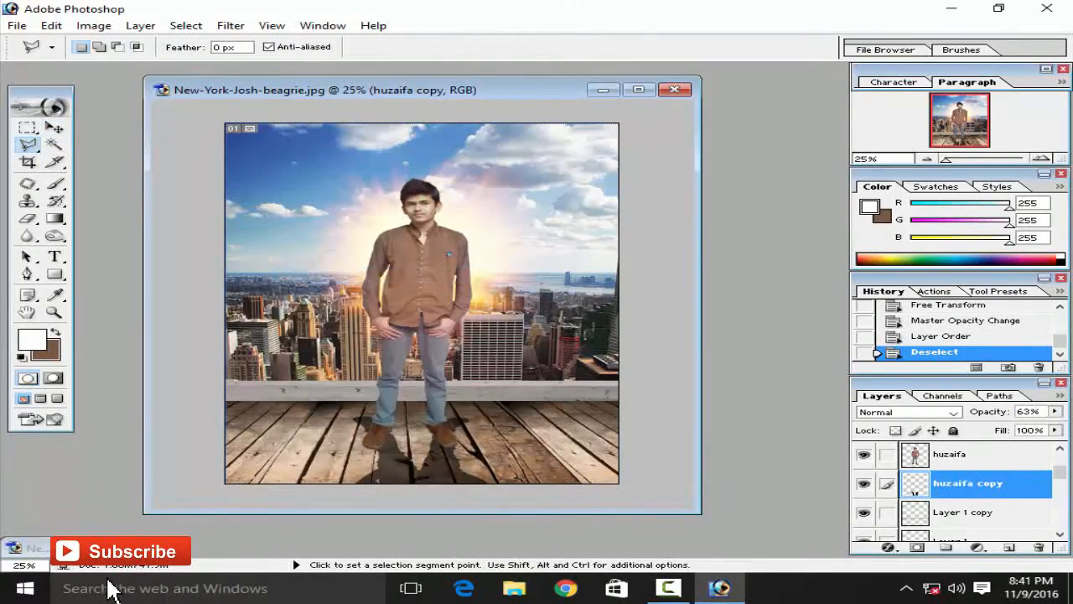
Step: Erase the shadow tips that stick out beside both shoes, using the 83-pixel eraser
{"action": "left_click", "coordinate": [30, 218]}
{"action": "key", "text": "ctrl+plus"}
{"action": "key", "text": "ctrl+plus"}
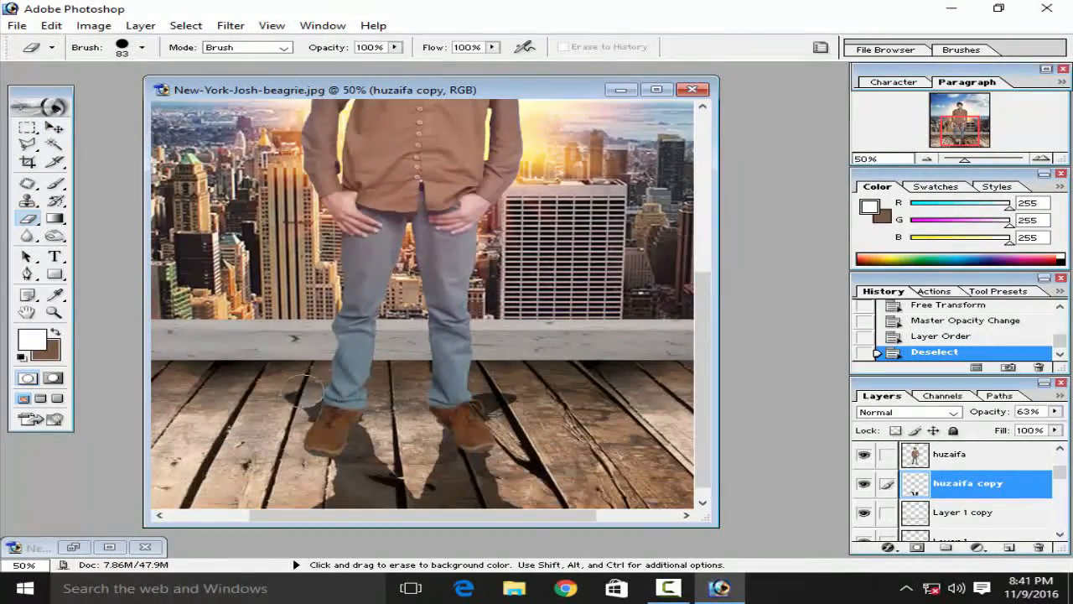
{"action": "left_click_drag", "start_coordinate": [306, 390], "coordinate": [281, 432]}
{"action": "mouse_move", "coordinate": [499, 398]}
{"action": "left_mouse_down"}
{"action": "mouse_move", "coordinate": [469, 413]}
{"action": "mouse_move", "coordinate": [466, 404]}
{"action": "mouse_move", "coordinate": [491, 431]}
{"action": "left_mouse_up"}
{"action": "key", "text": "ctrl+minus"}
{"action": "key", "text": "ctrl+minus"}
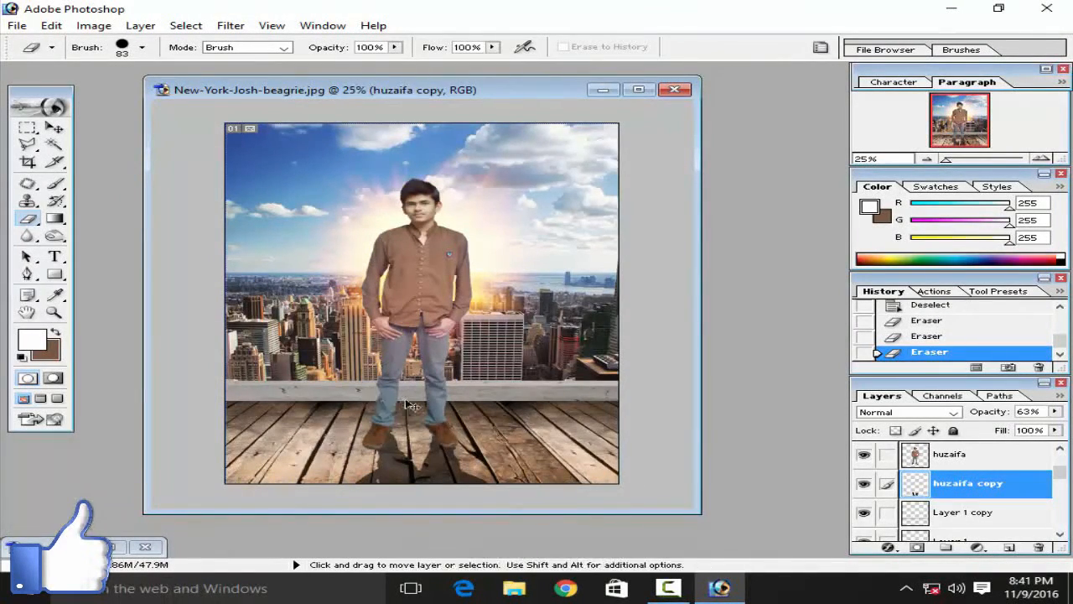
{"action": "key", "text": "ctrl+minus"}
{"action": "scroll", "coordinate": [401, 449], "scroll_direction": "up", "scroll_amount": 6}
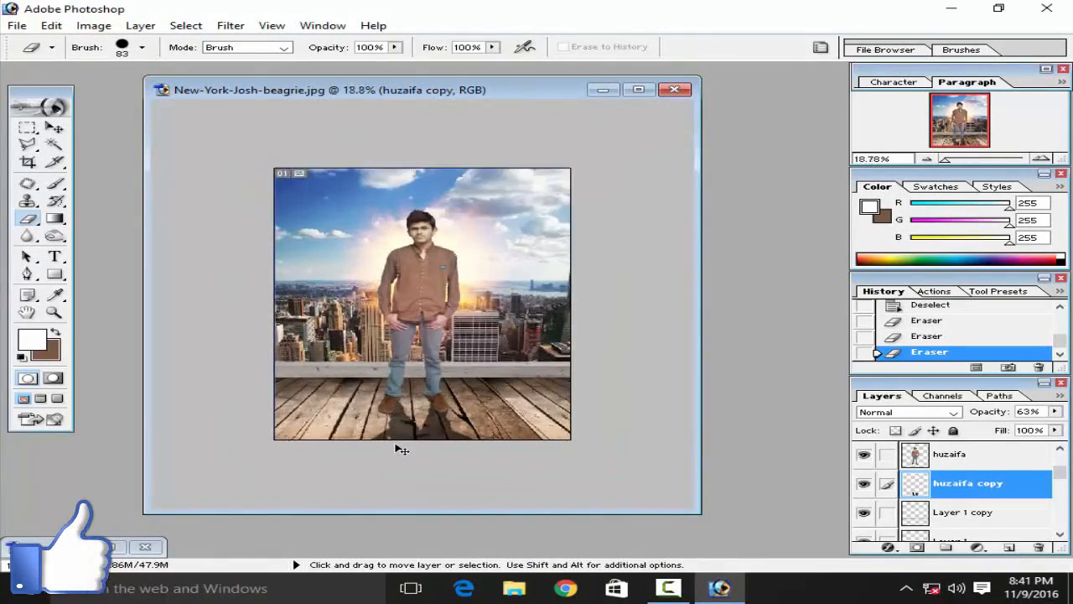
{"action": "scroll", "coordinate": [402, 445], "scroll_direction": "down", "scroll_amount": 1}
{"action": "scroll", "coordinate": [417, 430], "scroll_direction": "up", "scroll_amount": 1}
{"action": "scroll", "coordinate": [417, 429], "scroll_direction": "down", "scroll_amount": 1}
{"action": "key", "text": "ctrl+minus"}
{"action": "key", "text": "ctrl+minus"}
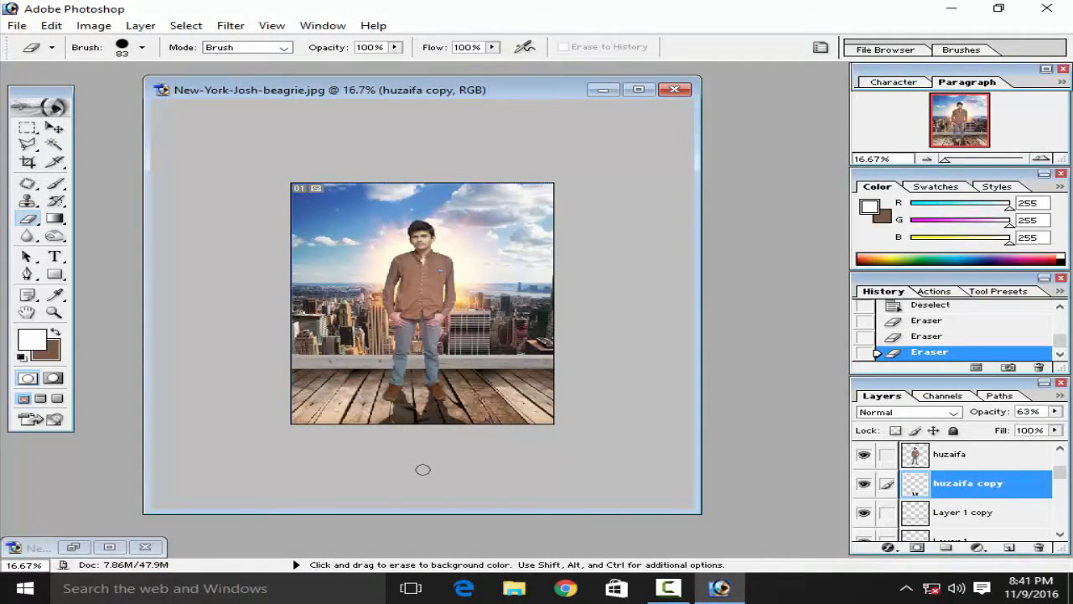
Step: Show the hidden spatter layer above the others and rename it white
{"action": "scroll", "coordinate": [981, 483], "scroll_direction": "up", "scroll_amount": 2}
{"action": "scroll", "coordinate": [973, 491], "scroll_direction": "down", "scroll_amount": 2}
{"action": "scroll", "coordinate": [963, 487], "scroll_direction": "up", "scroll_amount": 2}
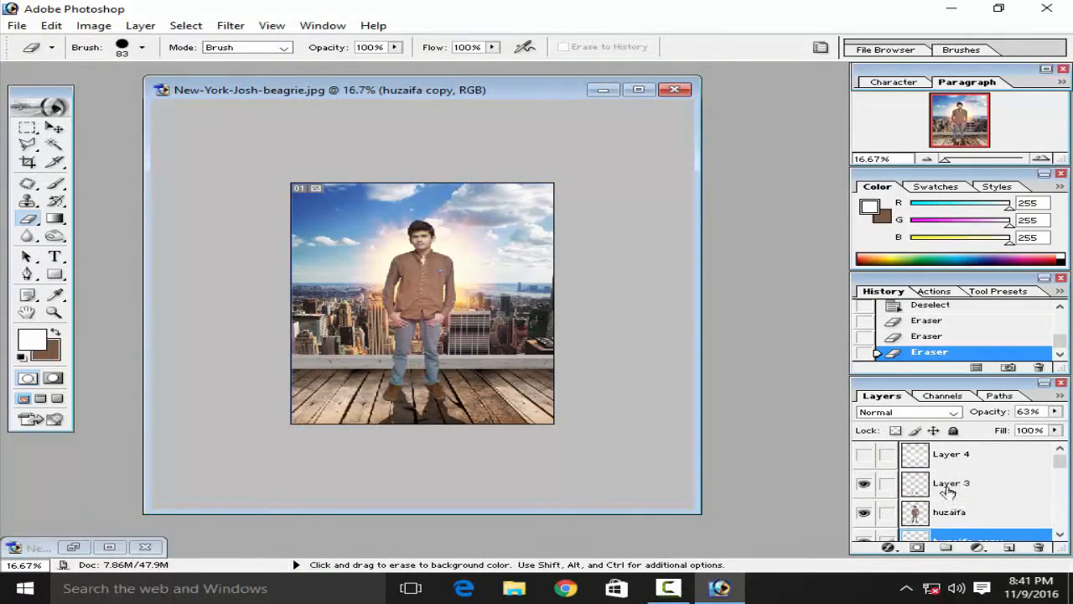
{"action": "left_click", "coordinate": [973, 466]}
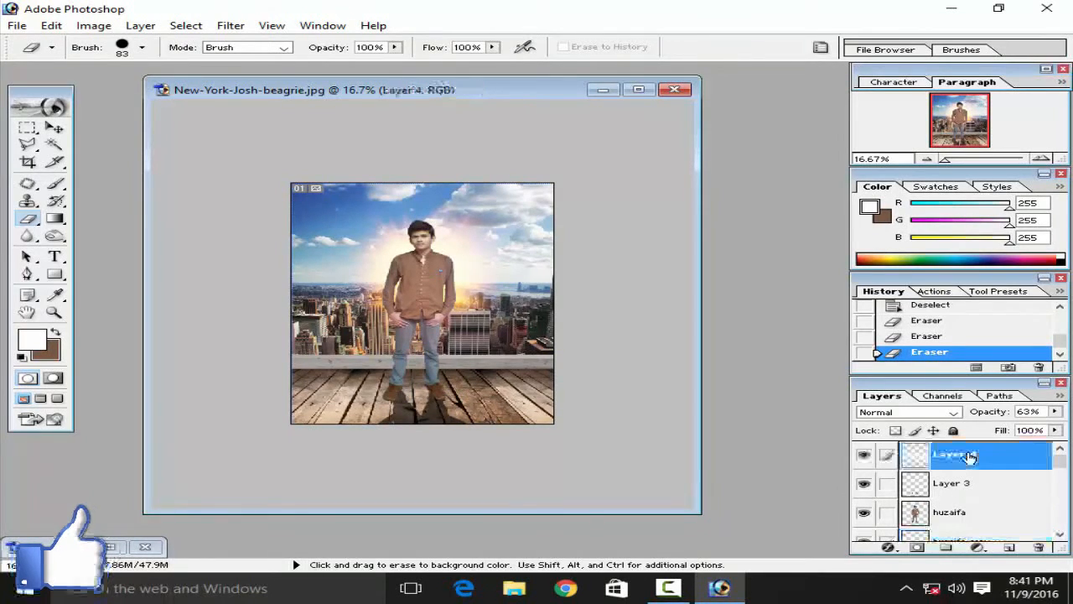
{"action": "double_click", "coordinate": [956, 455]}
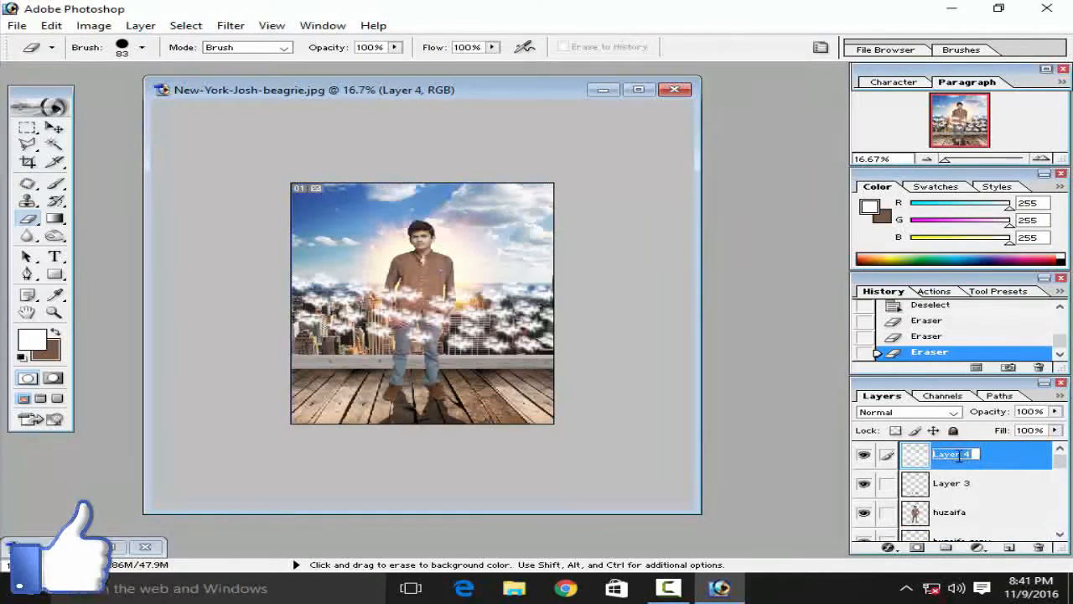
{"action": "type", "text": "could"}
{"action": "key", "text": "Return"}
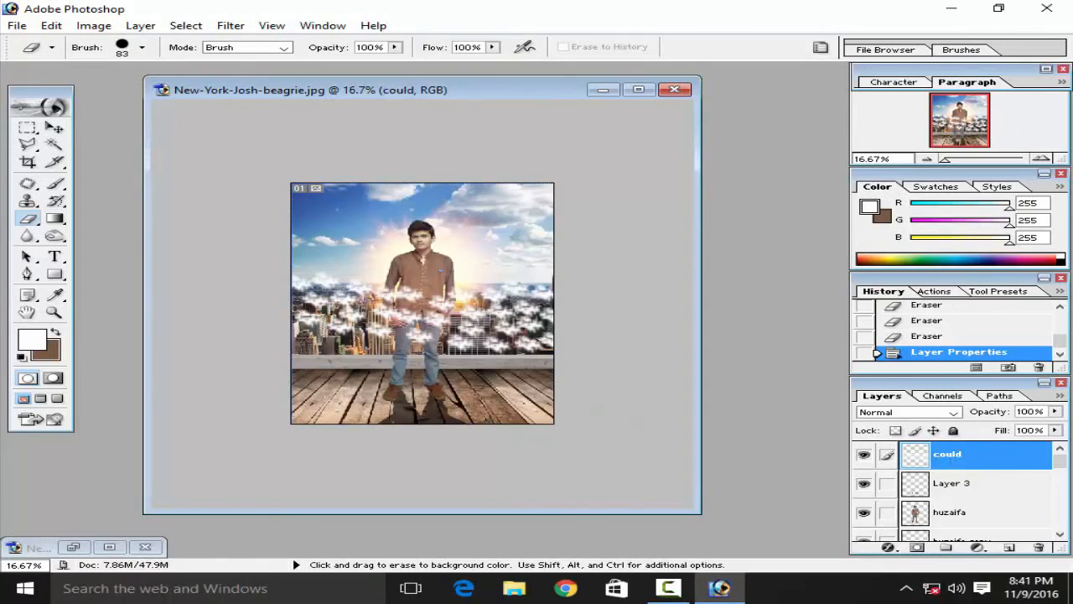
{"action": "key", "text": "ctrl+plus"}
{"action": "double_click", "coordinate": [948, 453]}
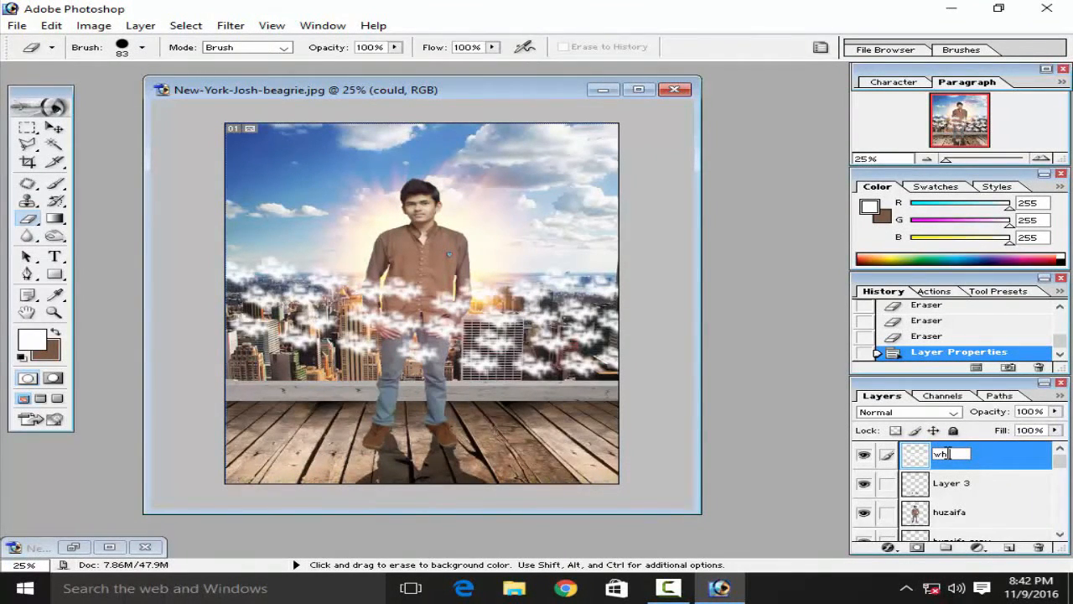
{"action": "key", "text": "Return"}
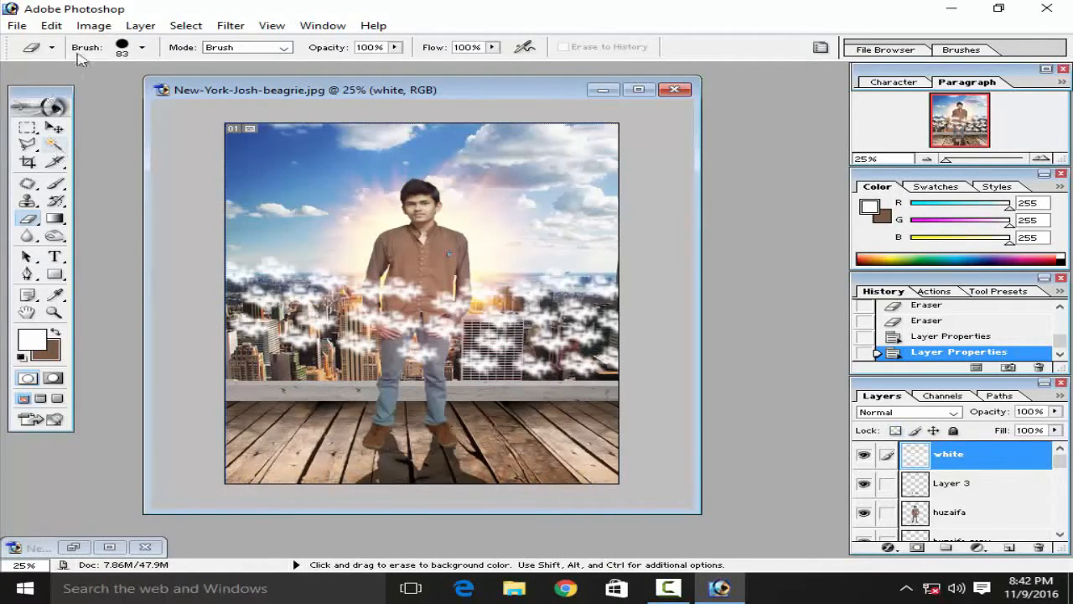
{"action": "left_click", "coordinate": [228, 26]}
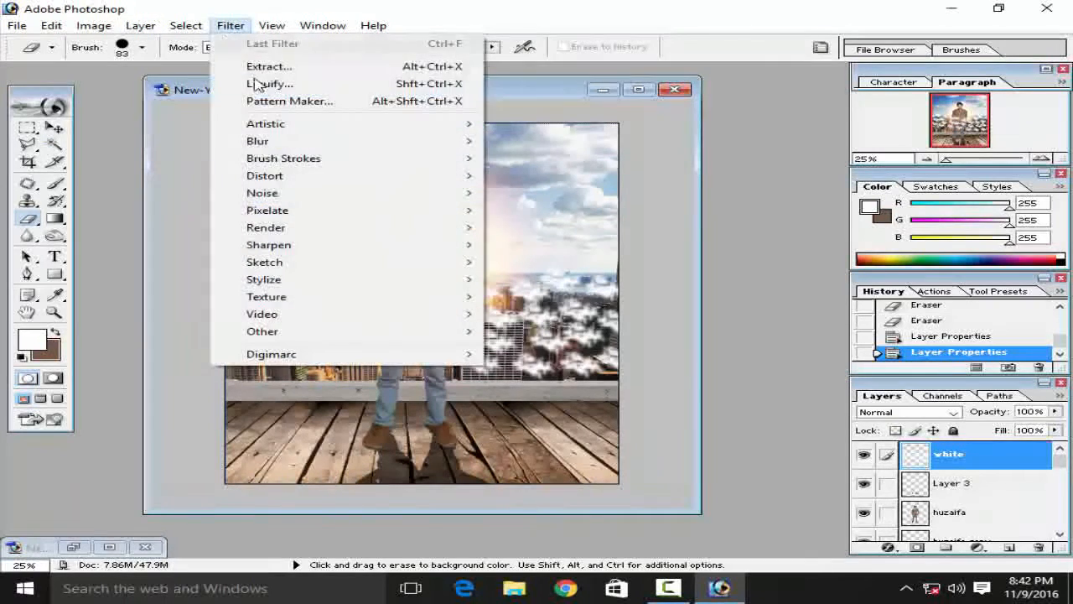
{"action": "mouse_move", "coordinate": [329, 145]}
{"action": "left_click", "coordinate": [556, 176]}
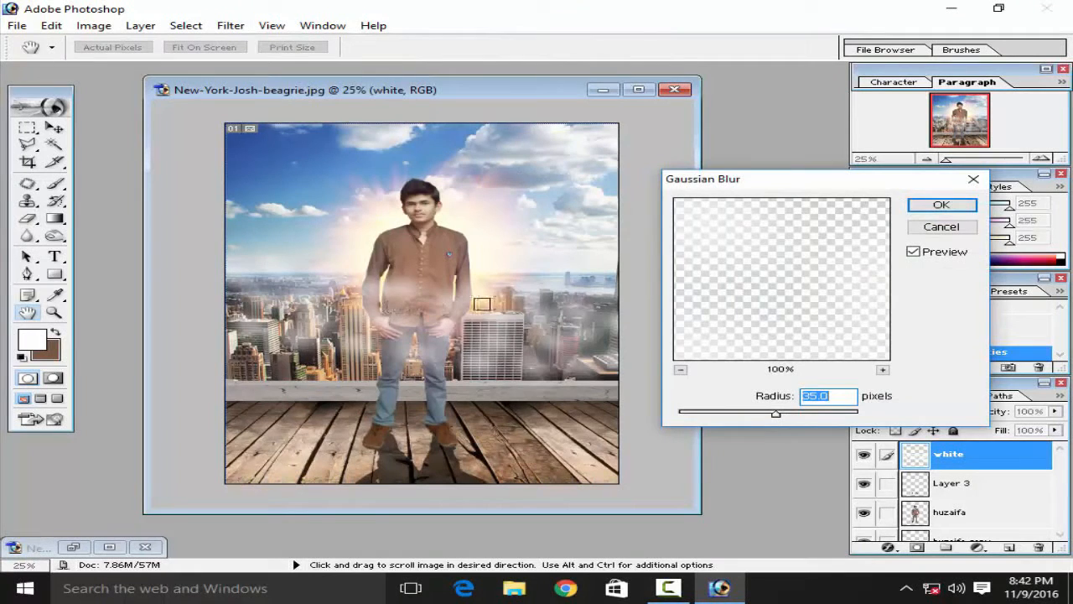
{"action": "left_click", "coordinate": [936, 231]}
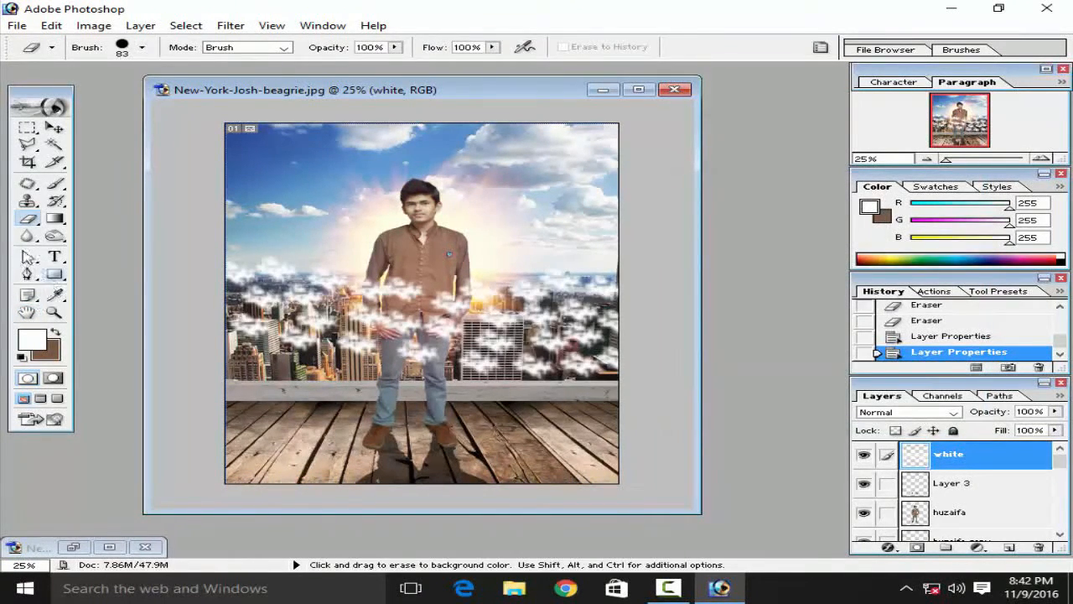
Step: Add more white spatter dabs across the skyline and the man's waist on the white layer with the 180-pixel brush
{"action": "left_click", "coordinate": [54, 185]}
{"action": "left_click", "coordinate": [273, 357]}
{"action": "left_click", "coordinate": [268, 354]}
{"action": "left_click", "coordinate": [259, 349]}
{"action": "left_click", "coordinate": [250, 345]}
{"action": "left_click", "coordinate": [299, 339]}
{"action": "left_click", "coordinate": [269, 270]}
{"action": "left_click", "coordinate": [315, 328]}
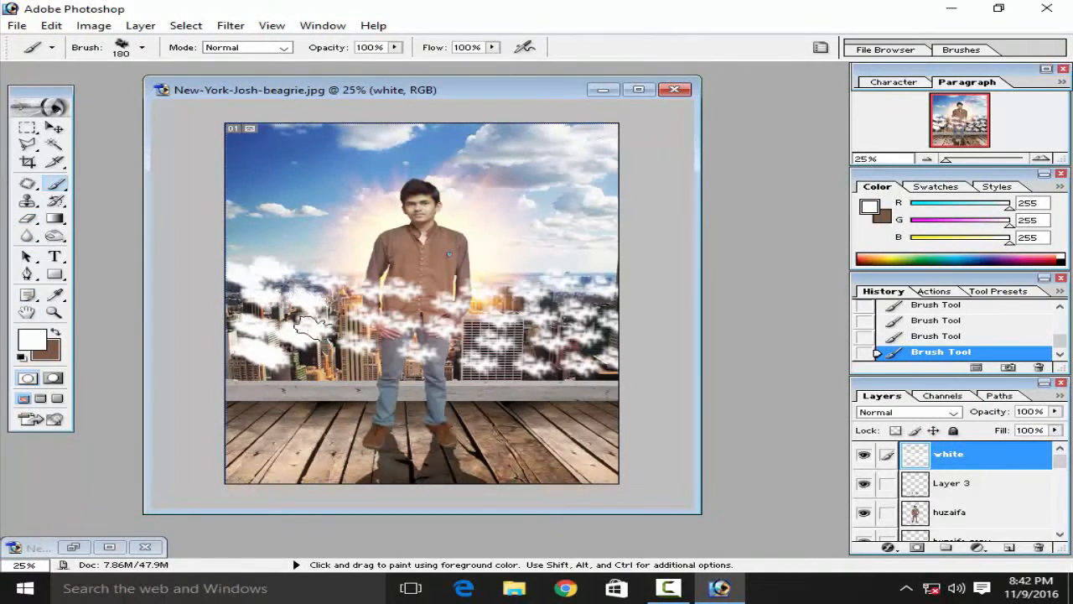
{"action": "left_click", "coordinate": [340, 291]}
{"action": "left_click", "coordinate": [354, 339]}
{"action": "left_click", "coordinate": [578, 362]}
{"action": "left_click", "coordinate": [558, 339]}
{"action": "left_click", "coordinate": [570, 281]}
{"action": "left_click", "coordinate": [616, 351]}
{"action": "left_click", "coordinate": [503, 317]}
{"action": "left_click", "coordinate": [476, 360]}
{"action": "left_click", "coordinate": [447, 318]}
{"action": "left_click", "coordinate": [373, 321]}
Step: Apply a Gaussian Blur with a 35-pixel radius to the white spatter layer
{"action": "left_click", "coordinate": [230, 26]}
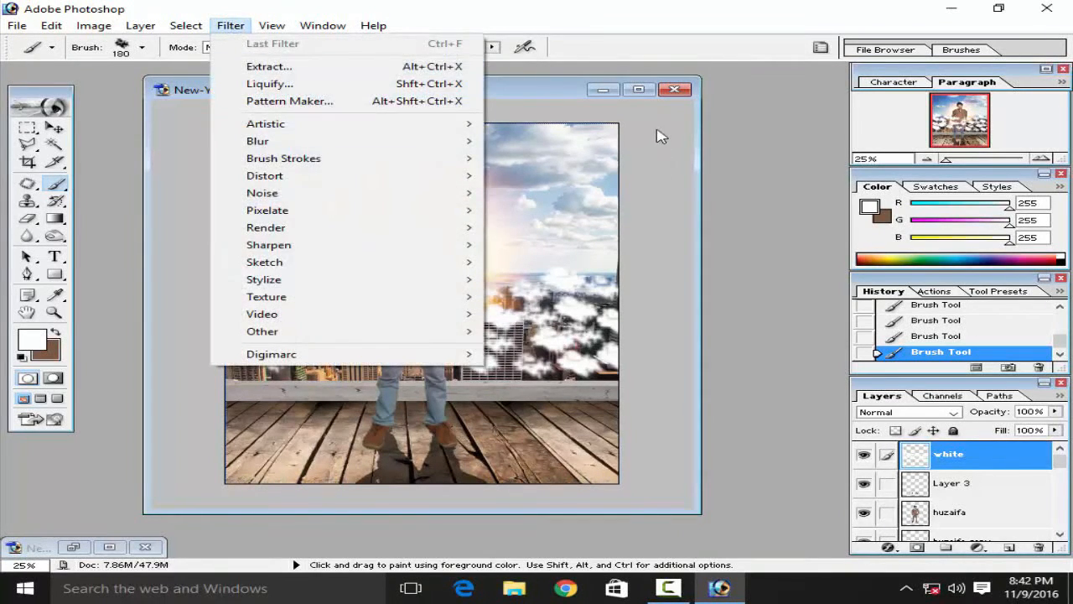
{"action": "left_click", "coordinate": [660, 136]}
{"action": "left_click", "coordinate": [230, 26]}
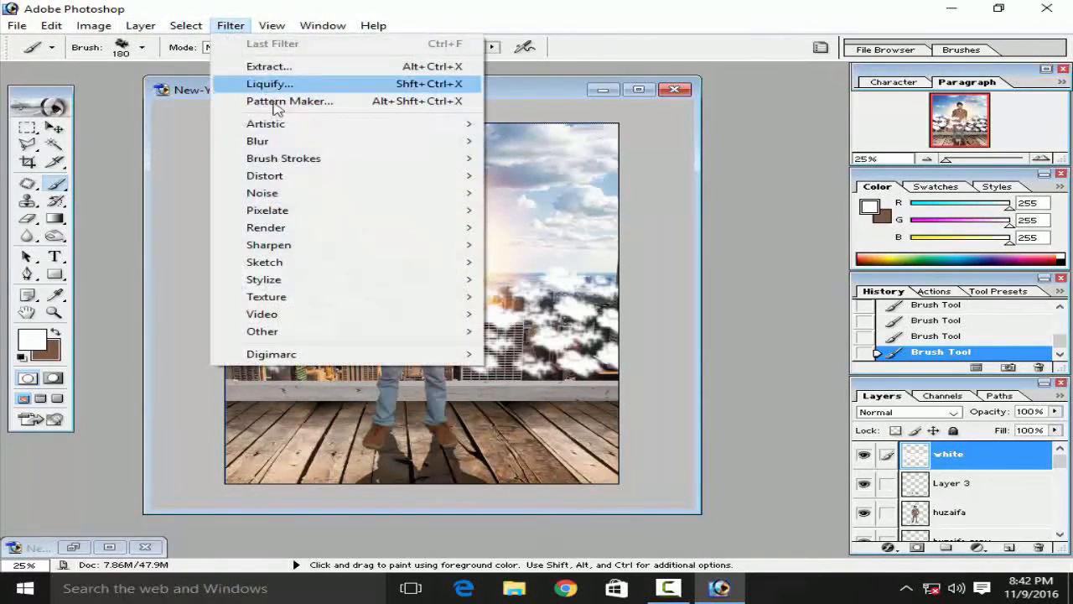
{"action": "mouse_move", "coordinate": [268, 141]}
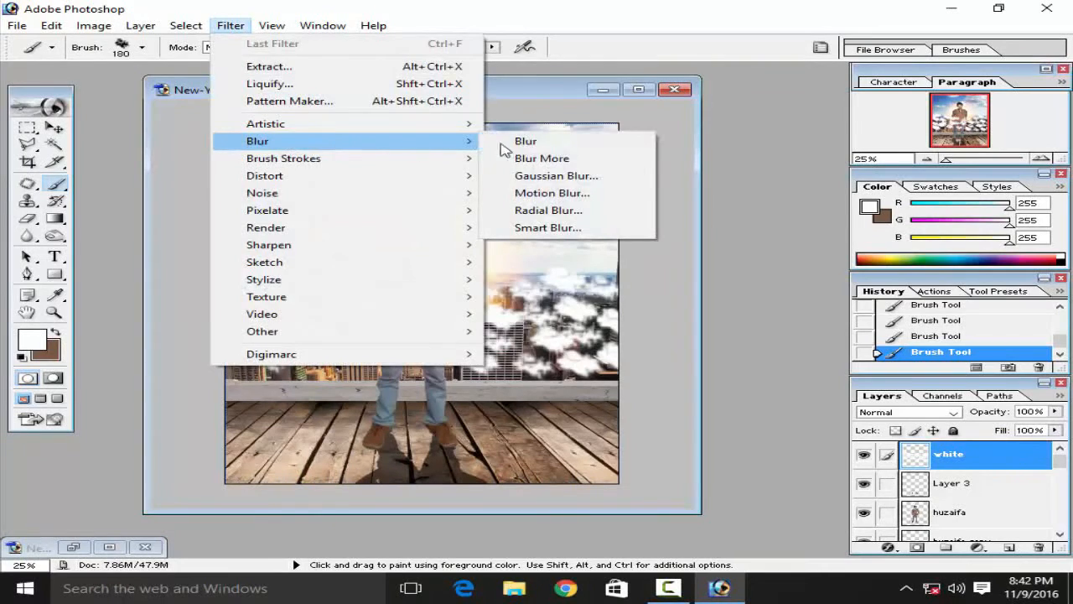
{"action": "left_click", "coordinate": [527, 175]}
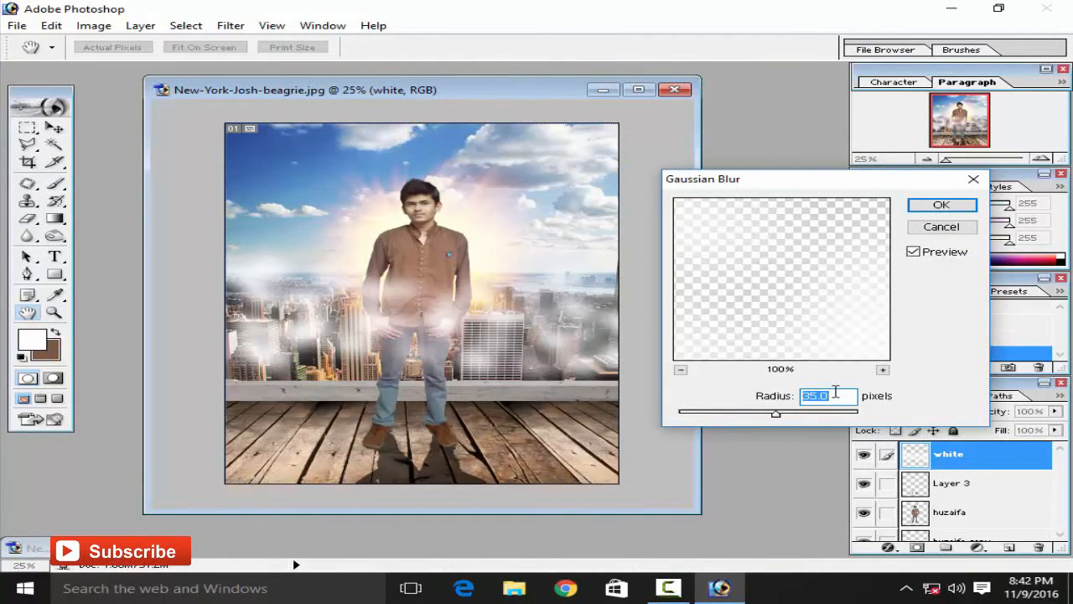
{"action": "left_click", "coordinate": [941, 205]}
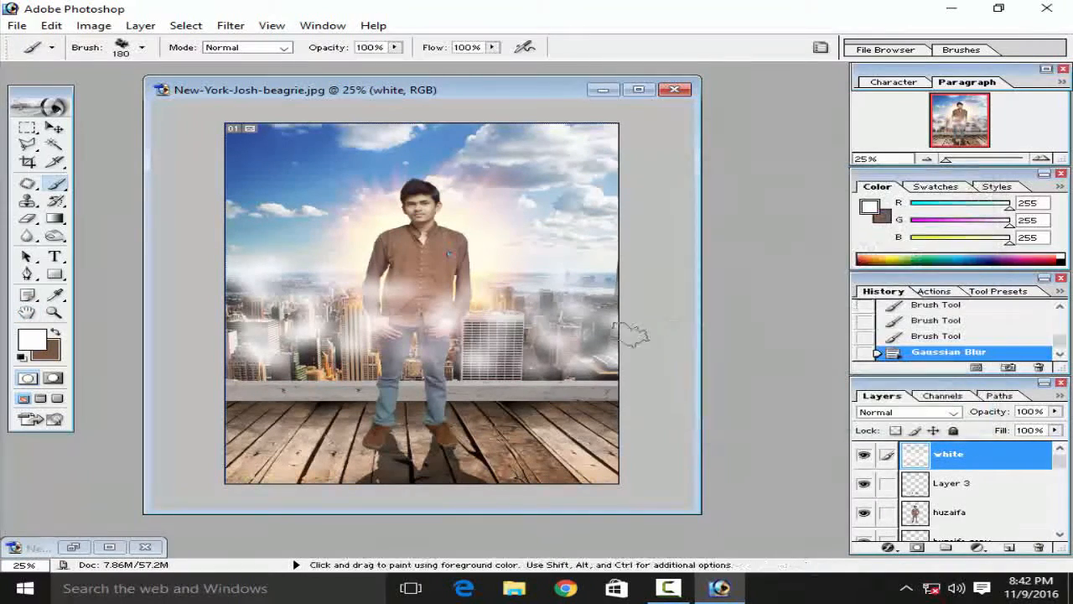
{"action": "left_click", "coordinate": [54, 128]}
{"action": "left_click_drag", "start_coordinate": [460, 338], "coordinate": [509, 362]}
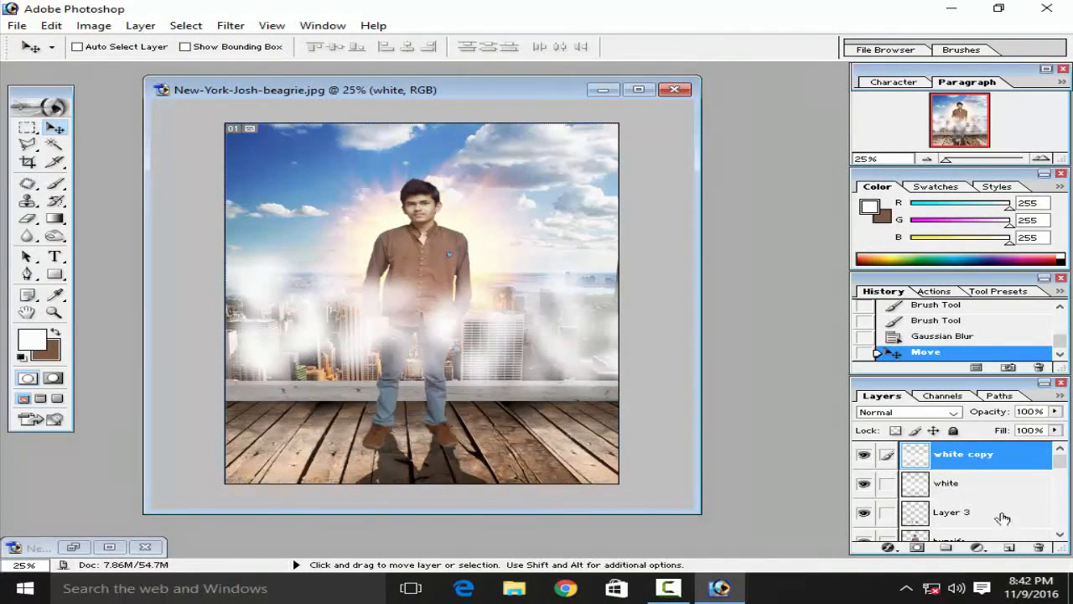
{"action": "left_click", "coordinate": [1040, 547]}
{"action": "left_click", "coordinate": [494, 230]}
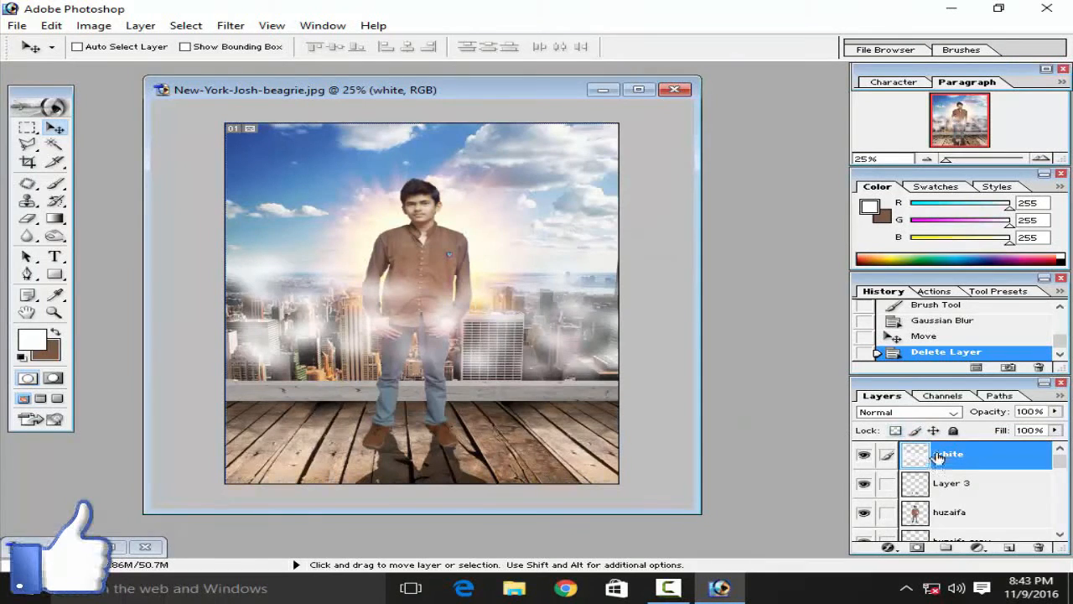
Step: Move the white layer beneath the man's layer, and place a duplicate over the sky, stacked above the man's layer
{"action": "left_click_drag", "start_coordinate": [937, 456], "coordinate": [946, 528]}
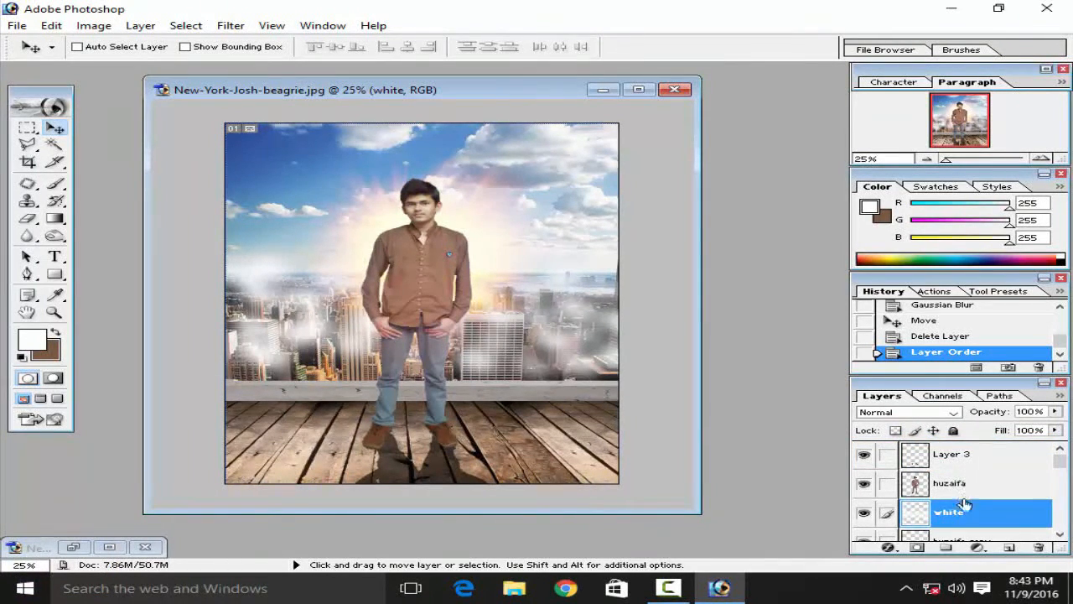
{"action": "left_click_drag", "start_coordinate": [484, 337], "coordinate": [498, 187]}
{"action": "left_click_drag", "start_coordinate": [985, 511], "coordinate": [980, 461]}
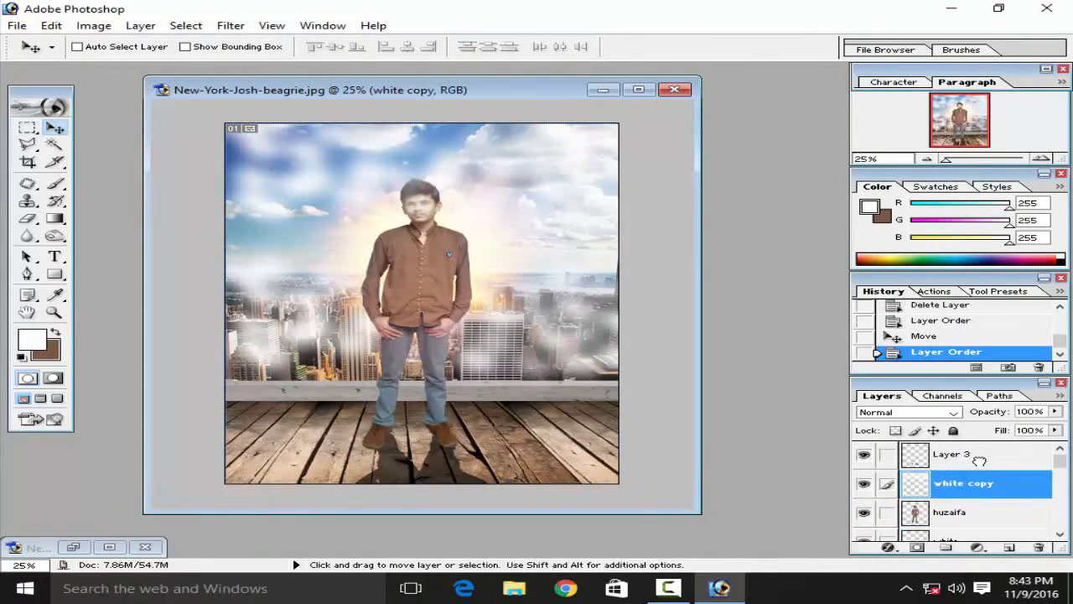
{"action": "key", "text": "ctrl+plus"}
{"action": "key", "text": "ctrl+minus"}
{"action": "left_click_drag", "start_coordinate": [443, 299], "coordinate": [456, 167]}
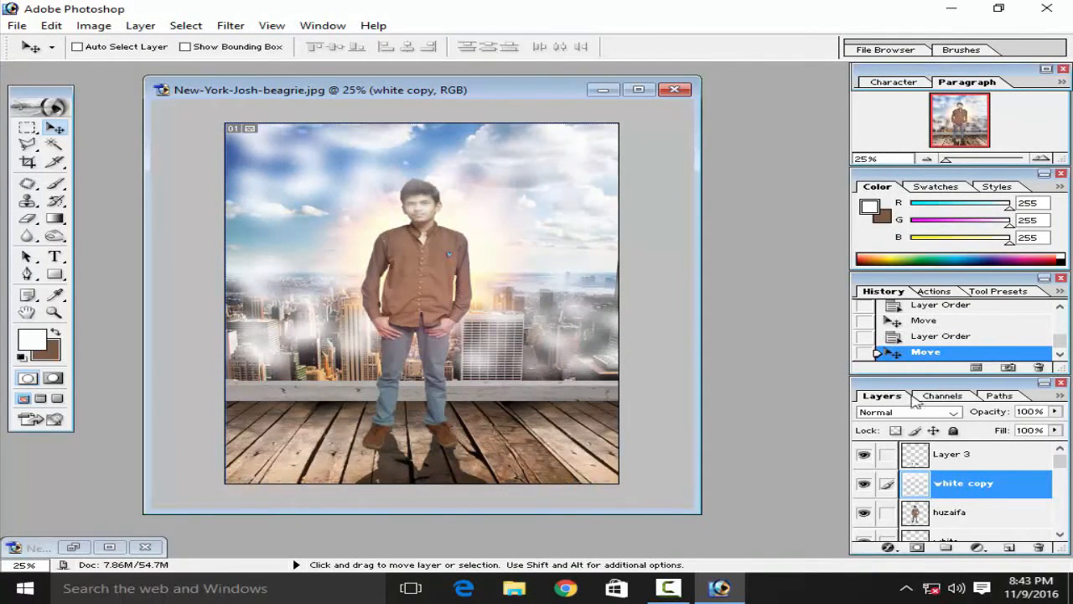
Step: Load the man's outline as a selection, clear the white mist from his face, and deselect
{"action": "left_click", "coordinate": [943, 513]}
{"action": "left_click", "coordinate": [939, 518], "text": "ctrl"}
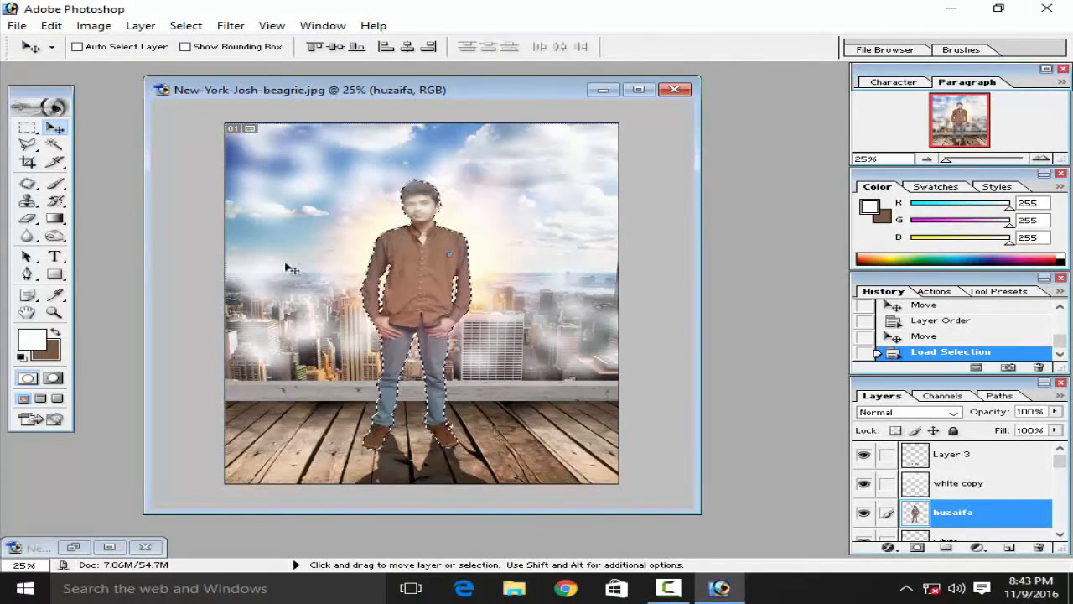
{"action": "left_click", "coordinate": [29, 220]}
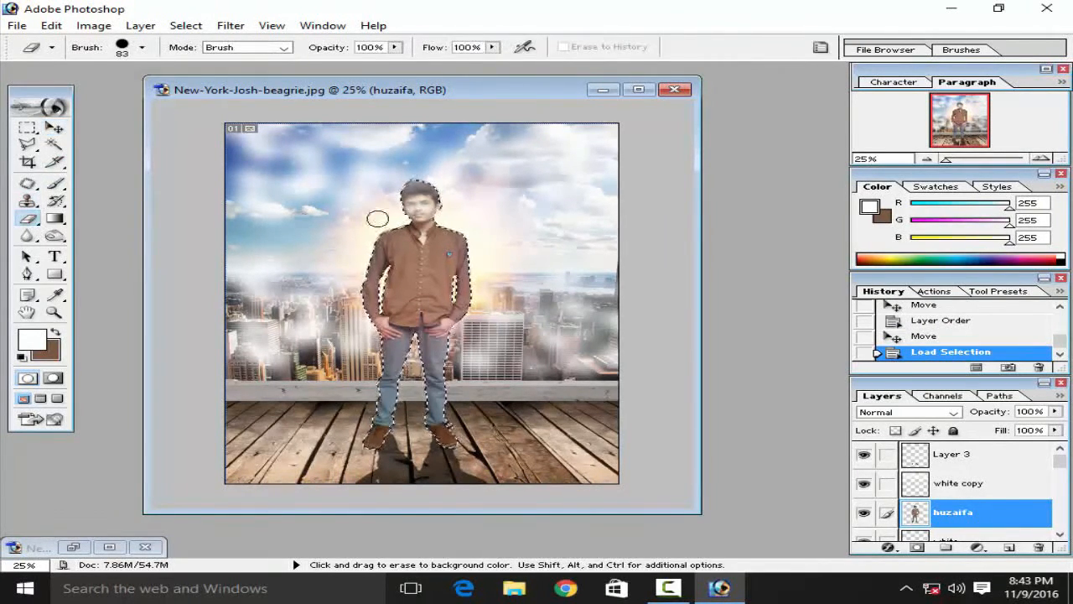
{"action": "left_click", "coordinate": [952, 453]}
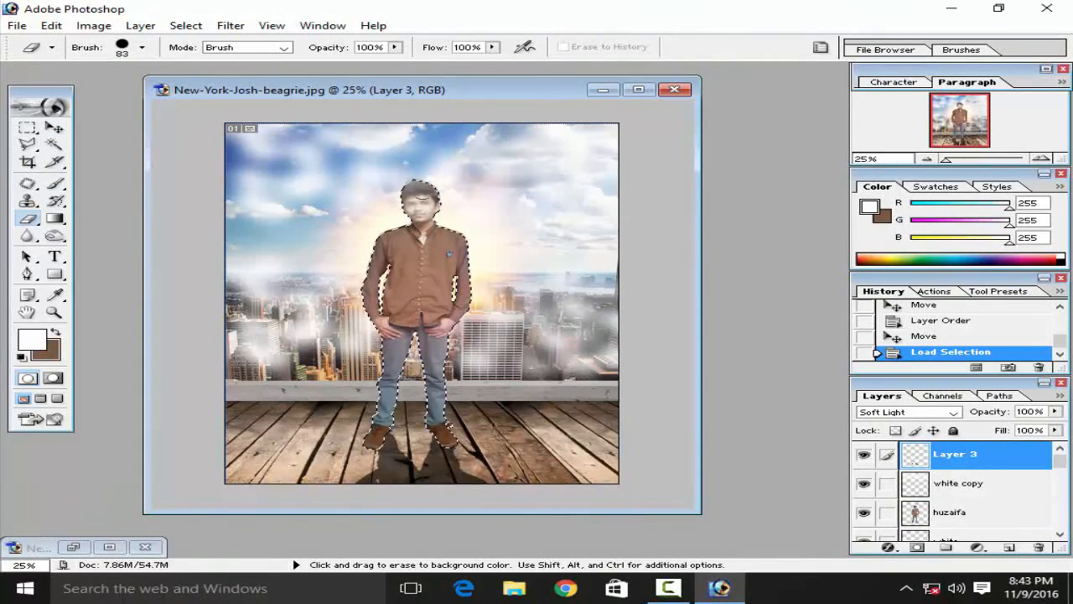
{"action": "left_click_drag", "start_coordinate": [418, 198], "coordinate": [479, 246]}
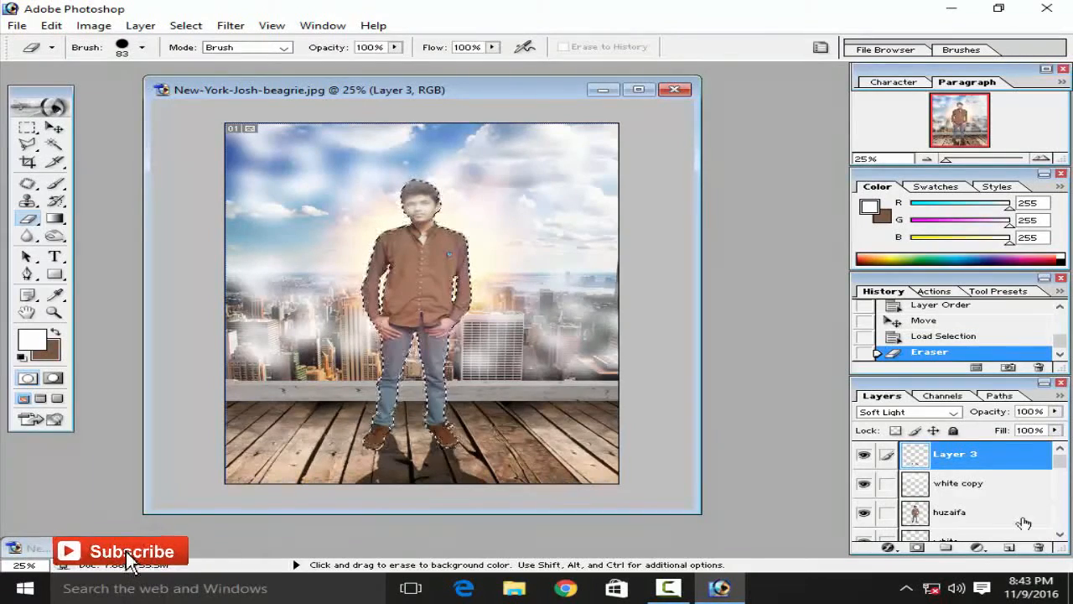
{"action": "scroll", "coordinate": [946, 509], "scroll_direction": "down", "scroll_amount": 1}
{"action": "scroll", "coordinate": [943, 499], "scroll_direction": "up", "scroll_amount": 1}
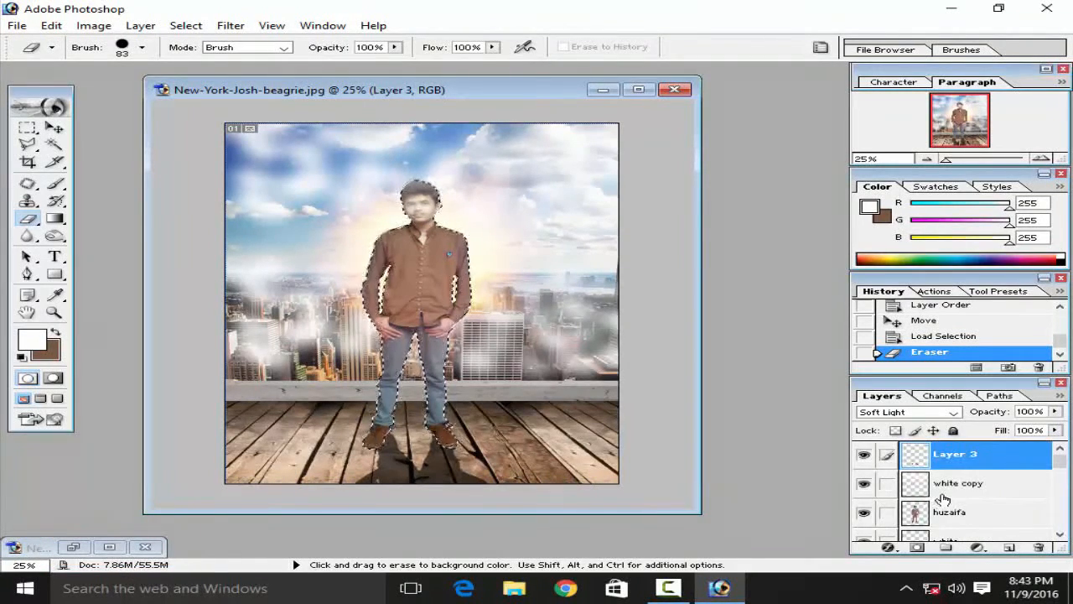
{"action": "left_click", "coordinate": [903, 490]}
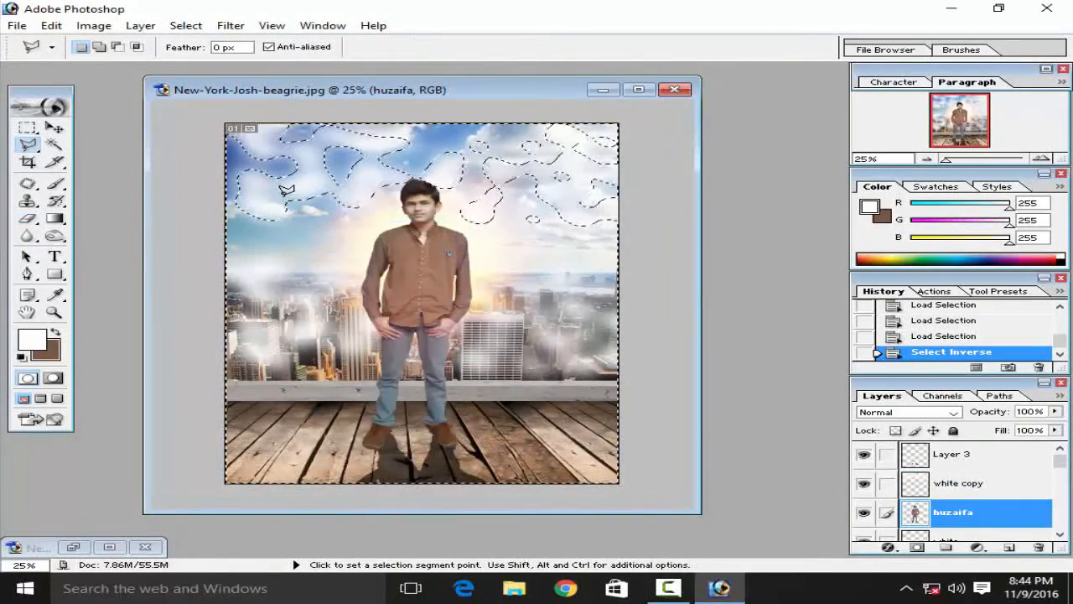
{"action": "right_click", "coordinate": [285, 226]}
{"action": "left_click", "coordinate": [331, 233]}
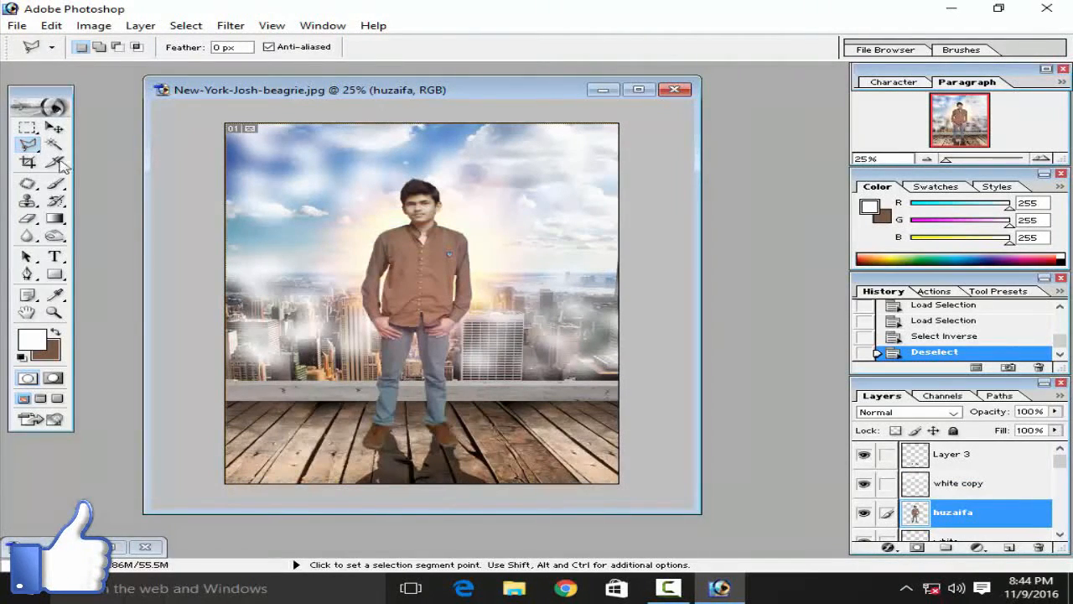
{"action": "left_click", "coordinate": [55, 127]}
{"action": "mouse_move", "coordinate": [341, 143]}
{"action": "left_mouse_down"}
{"action": "mouse_move", "coordinate": [354, 180]}
{"action": "mouse_move", "coordinate": [347, 158]}
{"action": "left_mouse_up"}
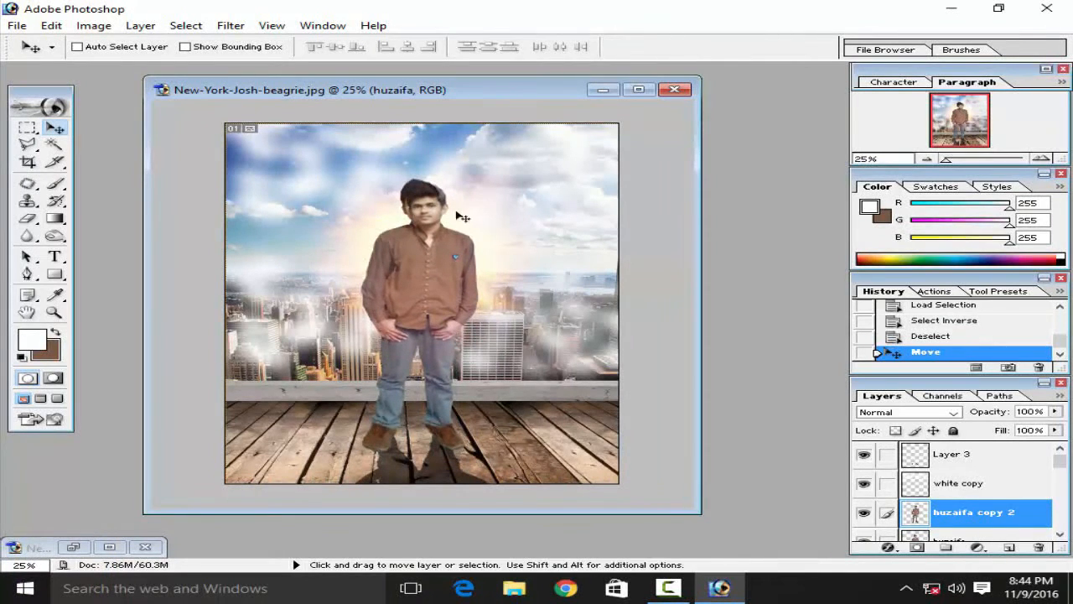
{"action": "left_click", "coordinate": [1040, 548]}
{"action": "left_click", "coordinate": [498, 230]}
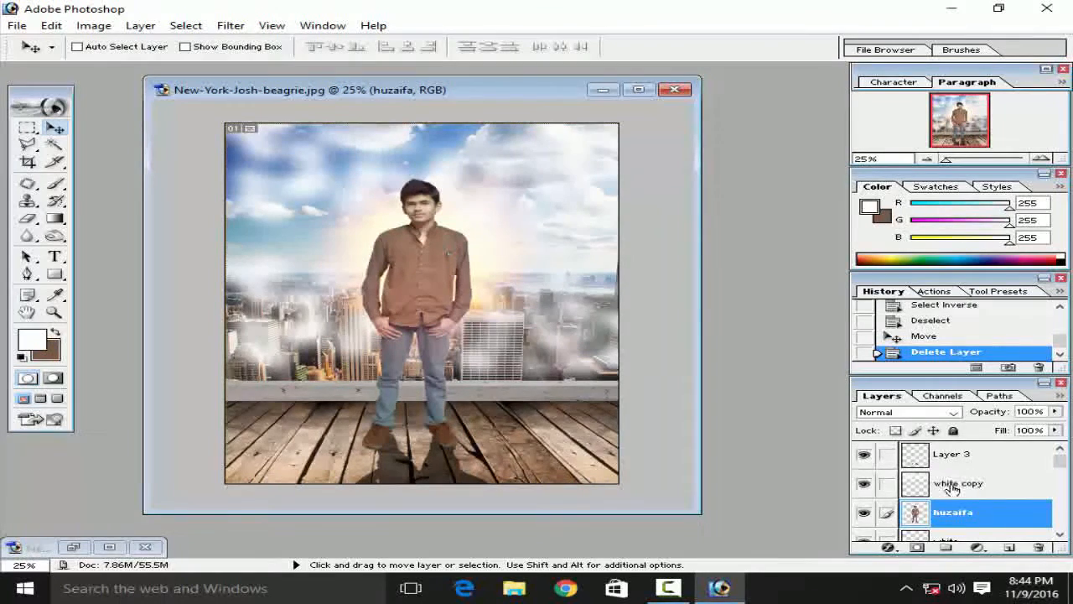
Step: Duplicate the white copy layer down onto the wooden floor and enlarge the duplicate with Free Transform beyond the canvas edges
{"action": "left_click", "coordinate": [950, 485]}
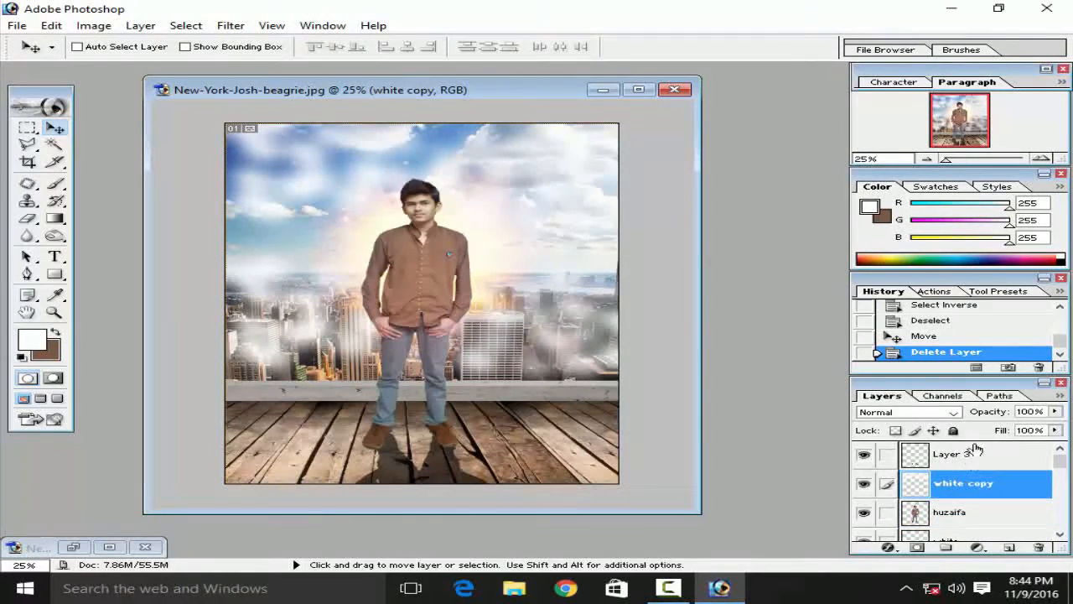
{"action": "left_click_drag", "start_coordinate": [575, 317], "coordinate": [455, 430]}
{"action": "key", "text": "ctrl+t"}
{"action": "key", "text": "ctrl+r"}
{"action": "key", "text": "ctrl+r"}
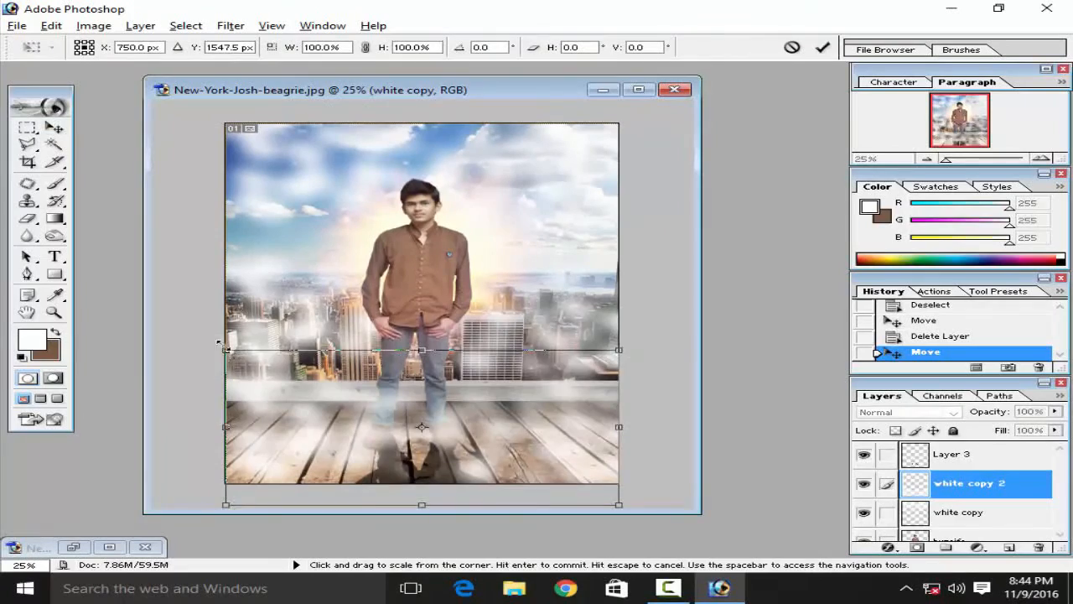
{"action": "left_click_drag", "start_coordinate": [226, 349], "coordinate": [167, 373]}
{"action": "left_click_drag", "start_coordinate": [491, 432], "coordinate": [507, 457]}
{"action": "left_click_drag", "start_coordinate": [173, 374], "coordinate": [114, 285]}
{"action": "left_click_drag", "start_coordinate": [487, 380], "coordinate": [611, 427]}
{"action": "left_click_drag", "start_coordinate": [461, 323], "coordinate": [462, 285]}
{"action": "left_click_drag", "start_coordinate": [467, 395], "coordinate": [470, 415]}
{"action": "left_click", "coordinate": [823, 49]}
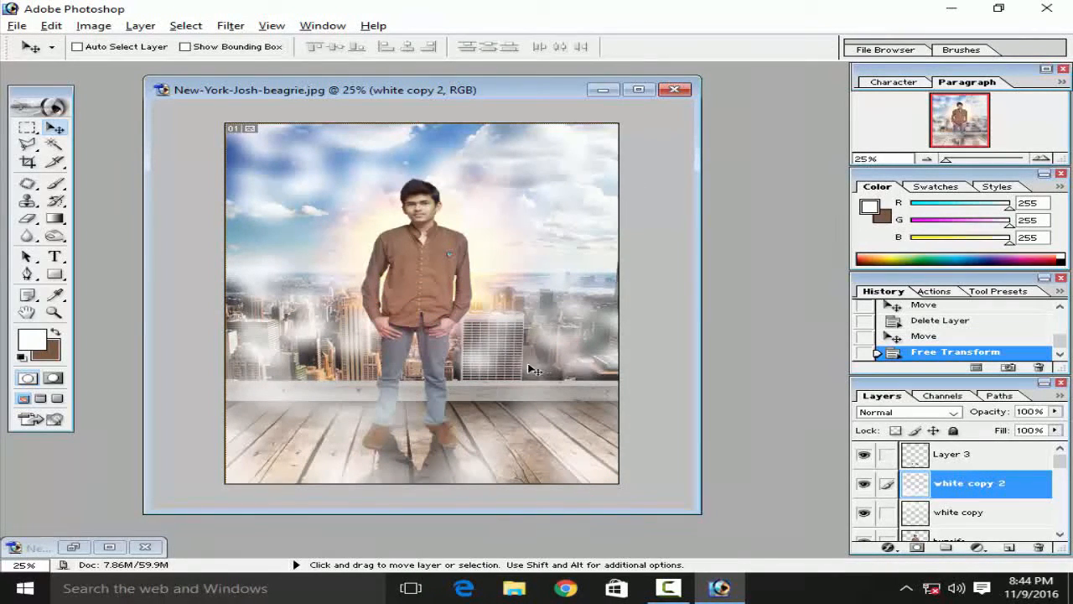
Step: Duplicate the floor mist up over the skyline and the man's torso, and erase it around his hand with a soft 100-pixel eraser
{"action": "left_click_drag", "start_coordinate": [520, 361], "coordinate": [500, 225]}
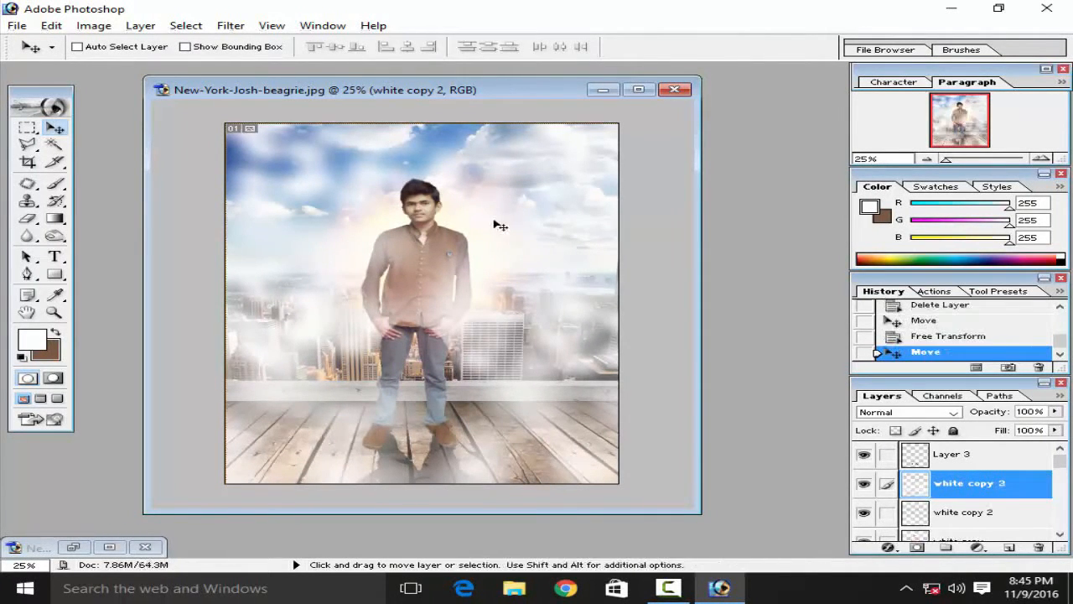
{"action": "left_click", "coordinate": [29, 221]}
{"action": "right_click", "coordinate": [302, 311]}
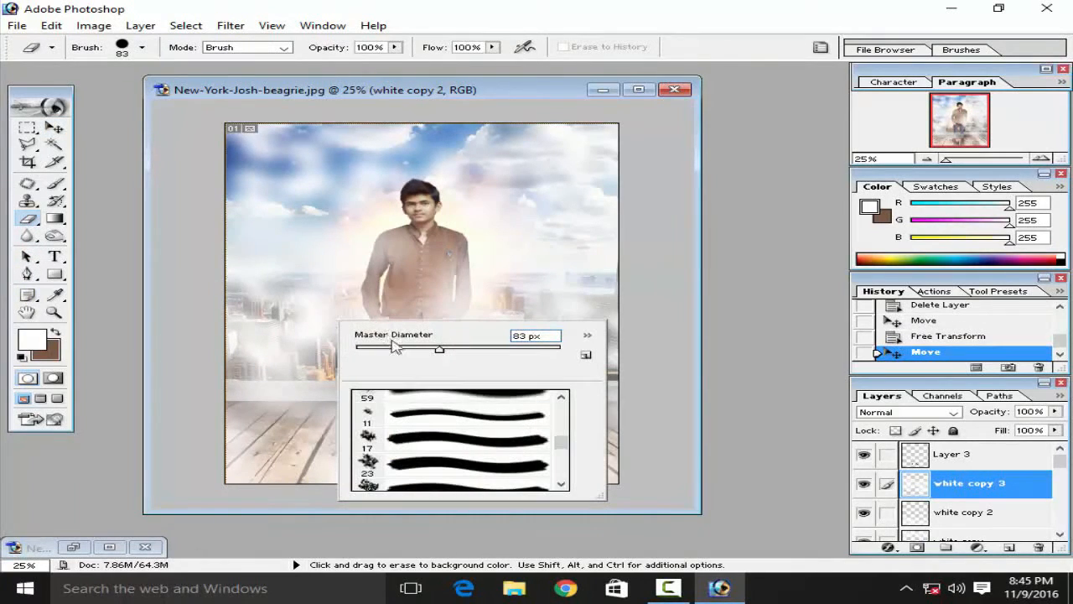
{"action": "scroll", "coordinate": [416, 409], "scroll_direction": "down", "scroll_amount": 2}
{"action": "double_click", "coordinate": [417, 411]}
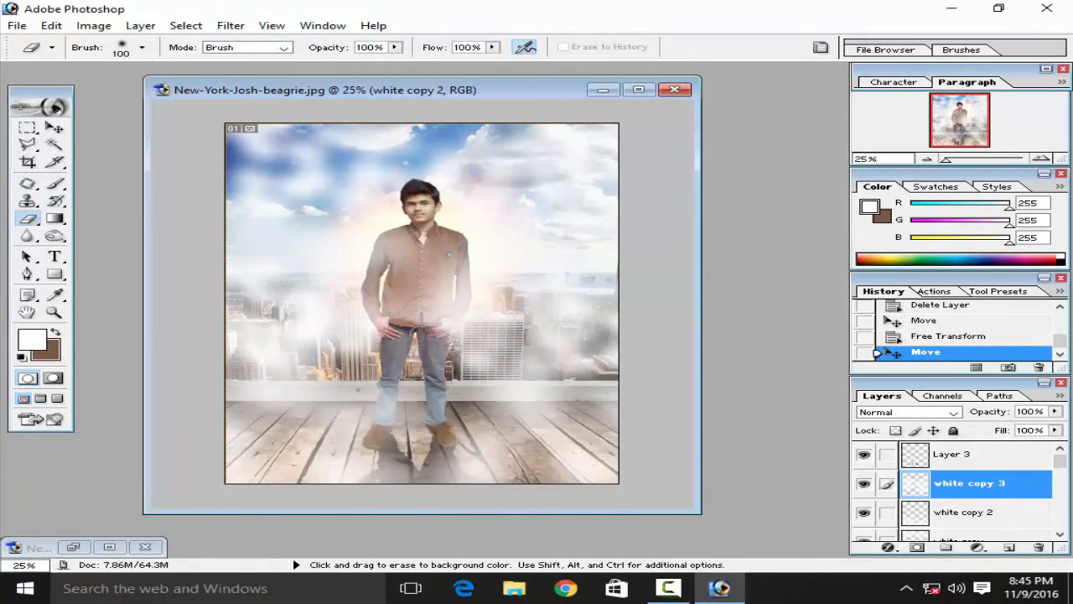
{"action": "left_click_drag", "start_coordinate": [442, 338], "coordinate": [369, 359]}
Step: Stretch the white copy 3 mist well beyond the canvas with Free Transform and reposition it over the skyline and legs
{"action": "key", "text": "ctrl+t"}
{"action": "mouse_move", "coordinate": [418, 487]}
{"action": "left_mouse_down"}
{"action": "mouse_move", "coordinate": [424, 444]}
{"action": "mouse_move", "coordinate": [435, 519]}
{"action": "mouse_move", "coordinate": [434, 502]}
{"action": "left_mouse_up"}
{"action": "left_click_drag", "start_coordinate": [540, 376], "coordinate": [713, 376]}
{"action": "left_click_drag", "start_coordinate": [588, 327], "coordinate": [776, 346]}
{"action": "left_click_drag", "start_coordinate": [412, 337], "coordinate": [185, 337]}
{"action": "left_click_drag", "start_coordinate": [503, 158], "coordinate": [504, 364]}
{"action": "left_click_drag", "start_coordinate": [523, 442], "coordinate": [519, 311]}
{"action": "left_click_drag", "start_coordinate": [504, 385], "coordinate": [504, 457]}
{"action": "left_click_drag", "start_coordinate": [181, 233], "coordinate": [127, 226]}
{"action": "left_click_drag", "start_coordinate": [449, 305], "coordinate": [507, 307]}
{"action": "key", "text": "Return"}
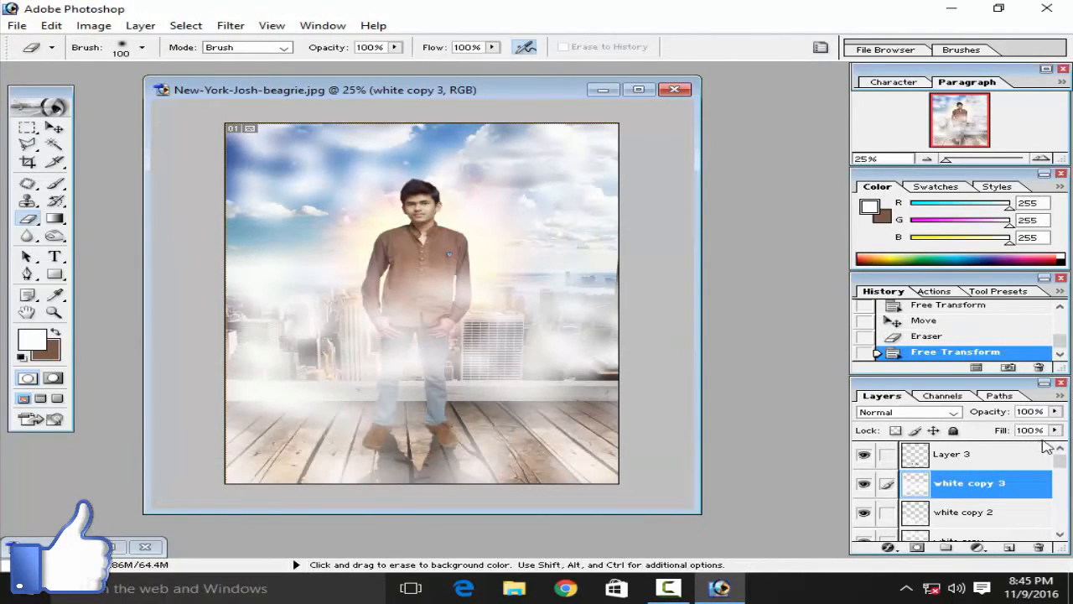
Step: Lower the white copy 3 layer's opacity to 45%
{"action": "left_click", "coordinate": [1055, 411]}
{"action": "left_click_drag", "start_coordinate": [1052, 429], "coordinate": [998, 431]}
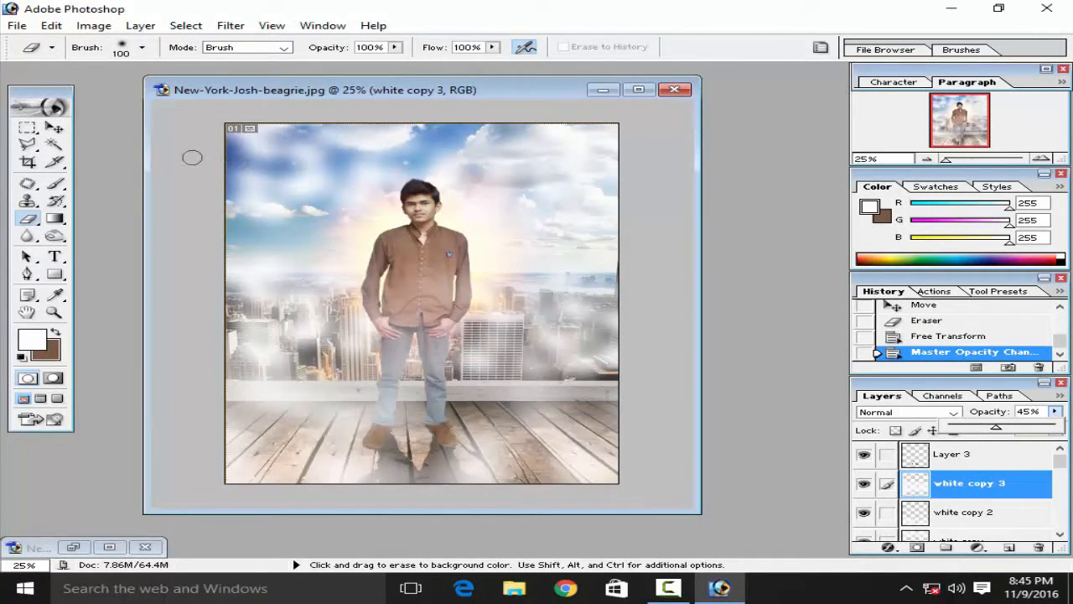
{"action": "key", "text": "v"}
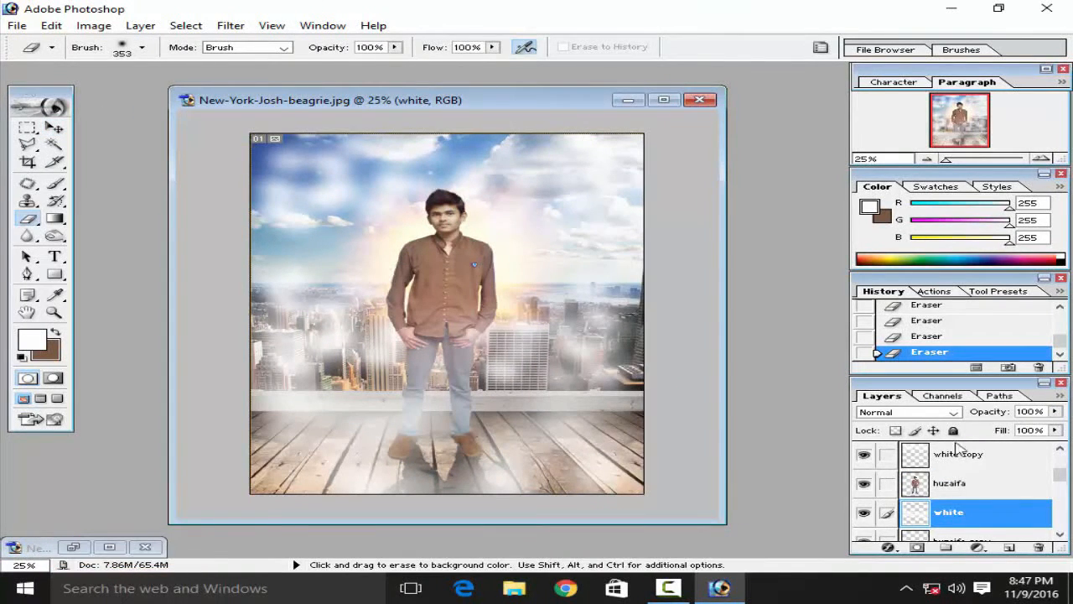
Step: Add a new empty layer above Layer 3 for work around the man's shoes
{"action": "scroll", "coordinate": [954, 486], "scroll_direction": "up", "scroll_amount": 3}
{"action": "left_click", "coordinate": [952, 453]}
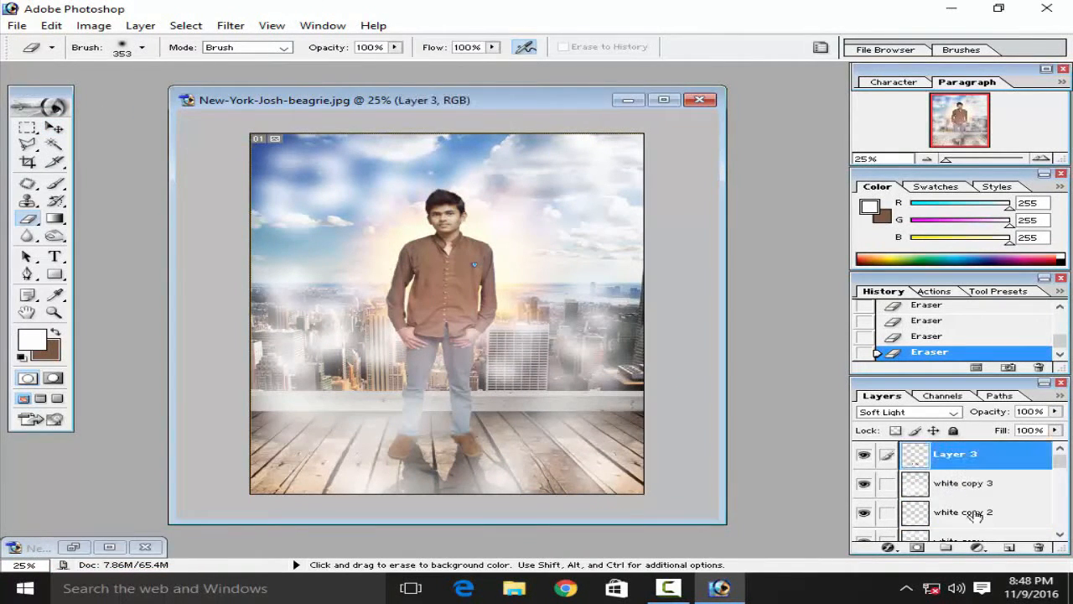
{"action": "left_click", "coordinate": [1009, 547]}
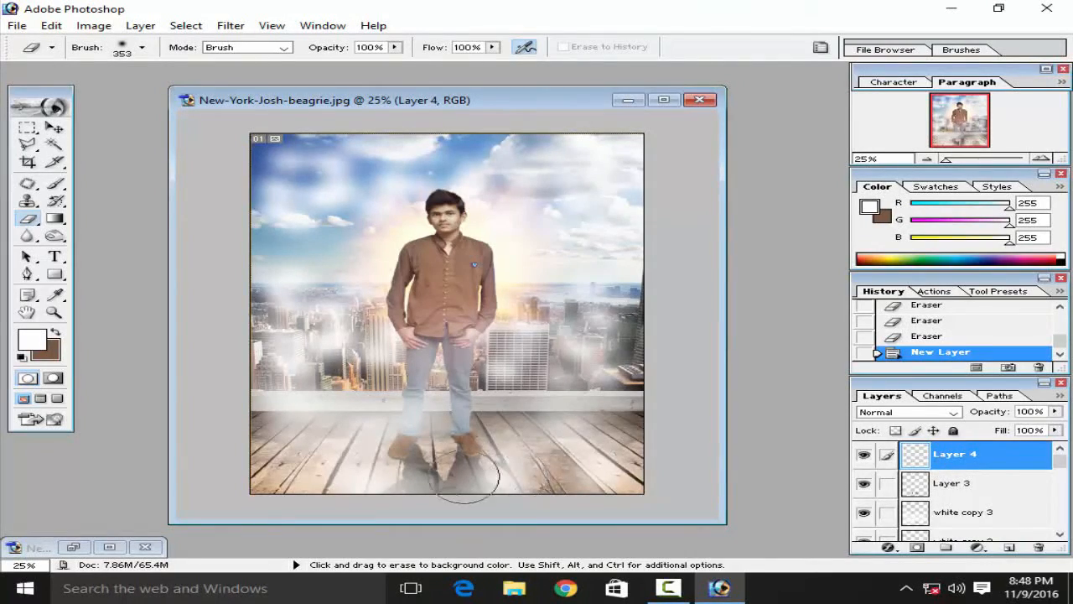
{"action": "key", "text": "ctrl+plus"}
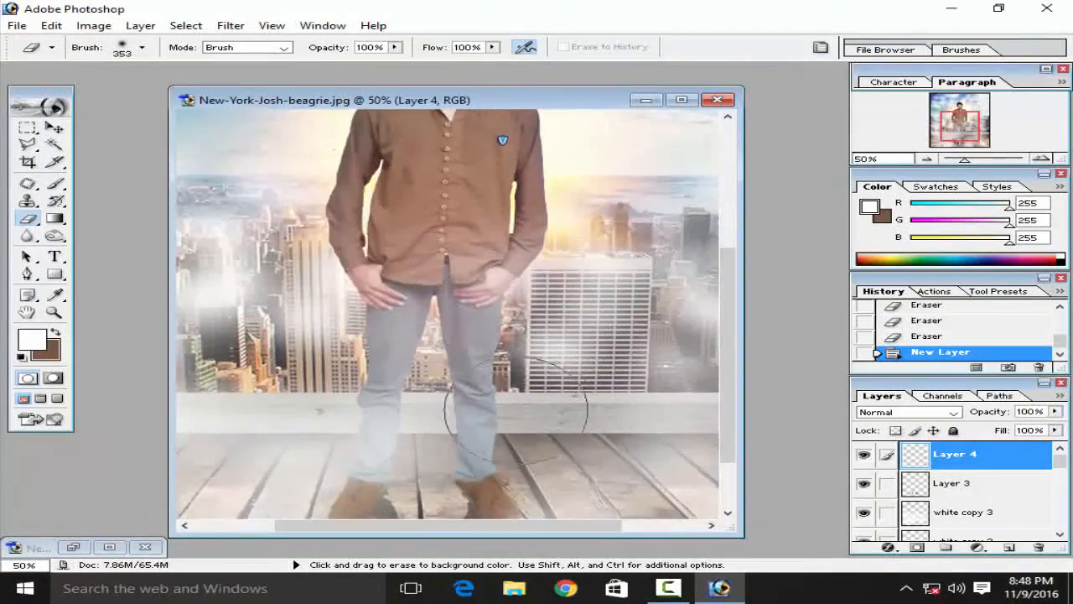
{"action": "scroll", "coordinate": [516, 409], "scroll_direction": "down", "scroll_amount": 3}
{"action": "key", "text": "ctrl+plus"}
{"action": "scroll", "coordinate": [512, 411], "scroll_direction": "down", "scroll_amount": 5}
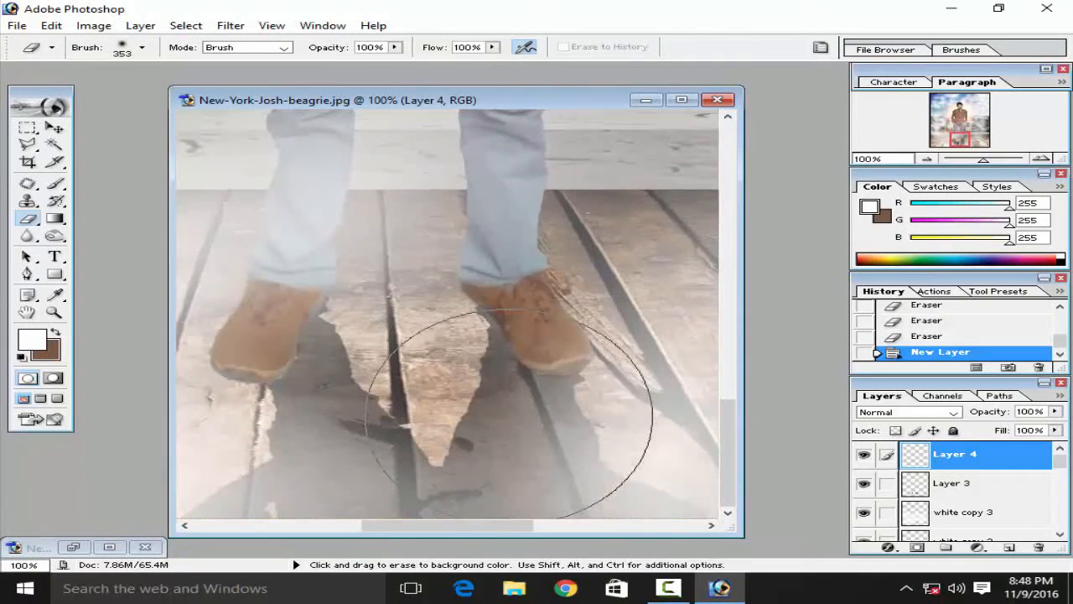
{"action": "left_click", "coordinate": [1009, 547]}
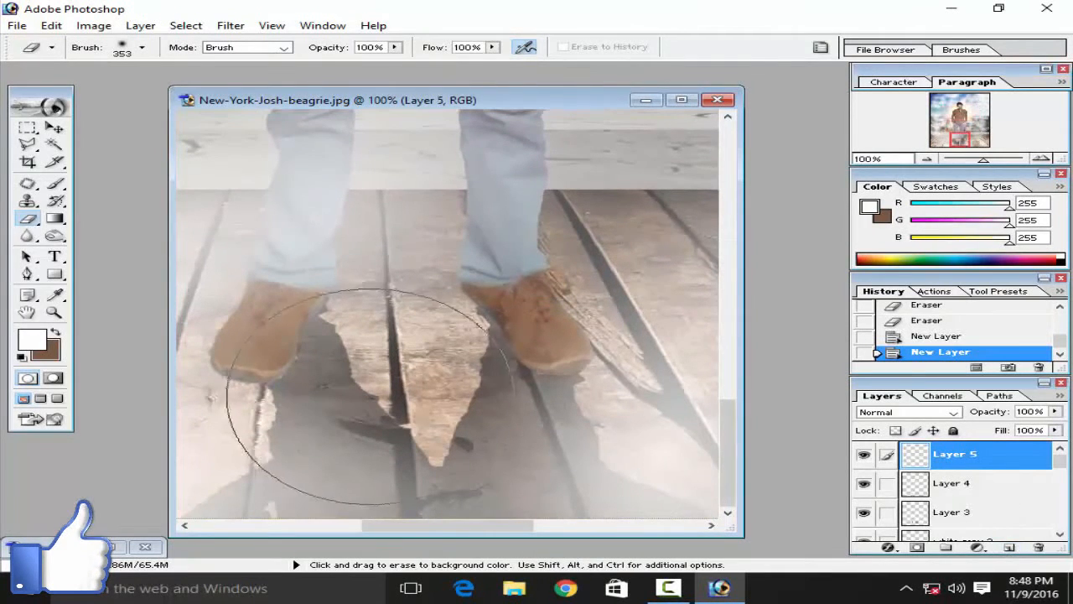
{"action": "mouse_move", "coordinate": [969, 463]}
{"action": "left_mouse_down"}
{"action": "mouse_move", "coordinate": [971, 527]}
{"action": "mouse_move", "coordinate": [969, 499]}
{"action": "left_mouse_up"}
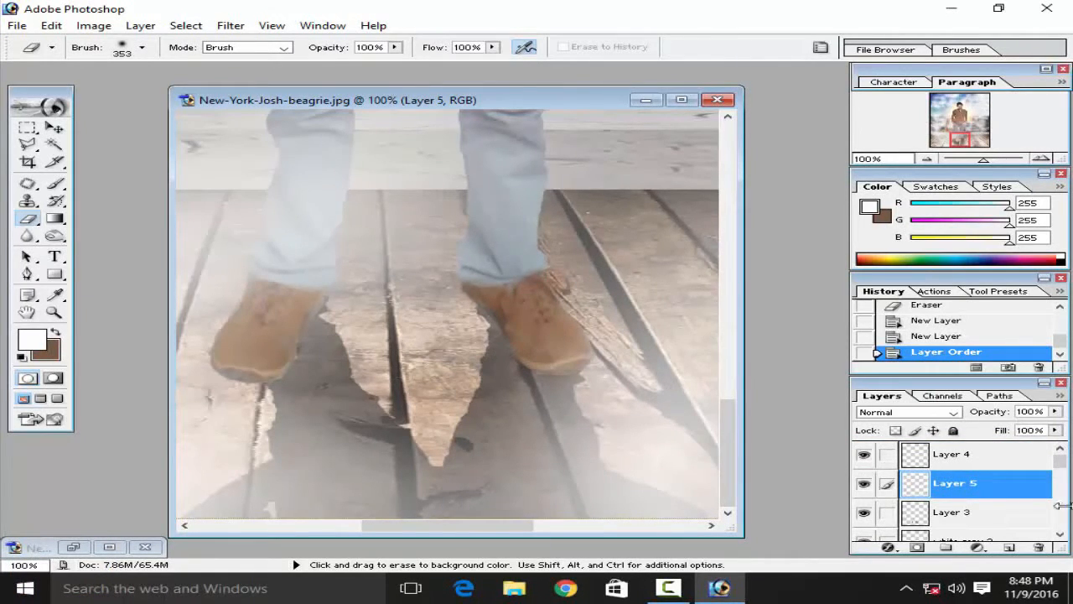
{"action": "left_click_drag", "start_coordinate": [1007, 499], "coordinate": [1002, 527]}
{"action": "scroll", "coordinate": [998, 503], "scroll_direction": "down", "scroll_amount": 2}
{"action": "left_click_drag", "start_coordinate": [990, 463], "coordinate": [995, 497]}
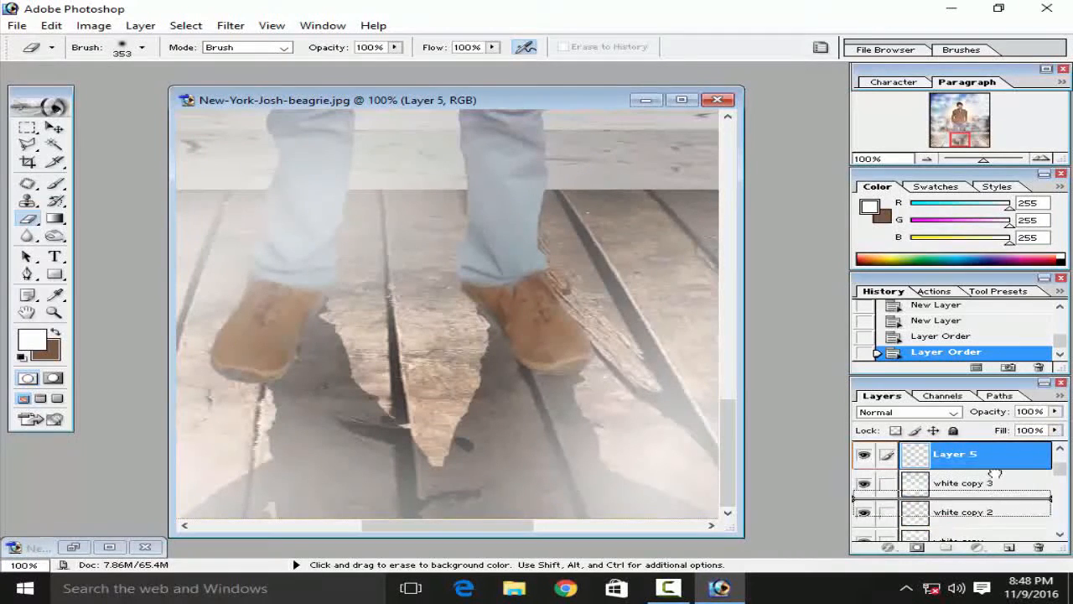
{"action": "left_click", "coordinate": [1039, 546]}
{"action": "key", "text": "Return"}
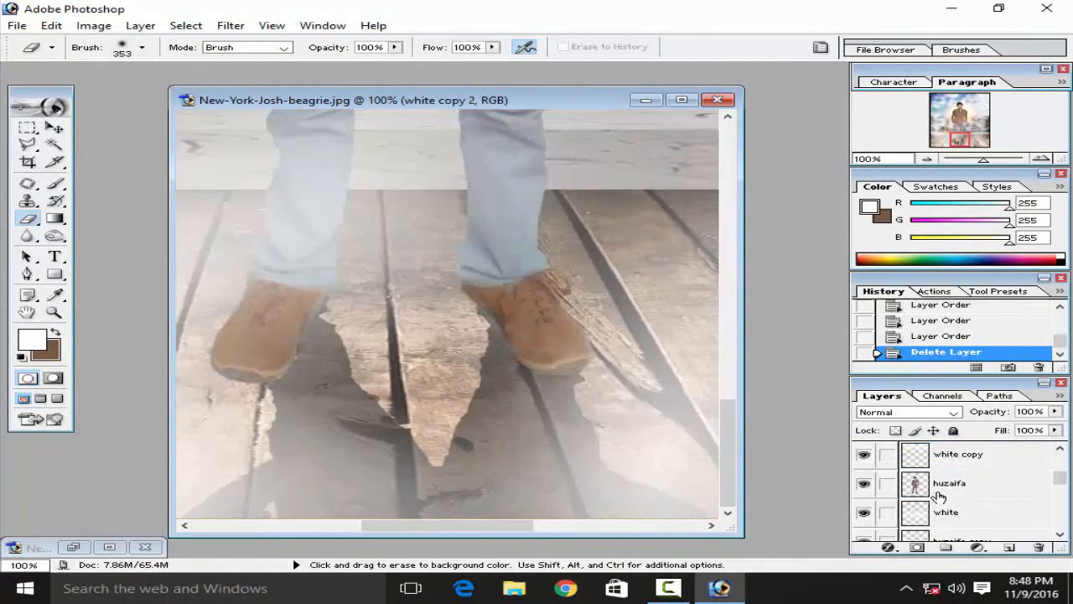
Step: Add a new empty layer directly beneath the cut-out man's layer and above the white layer
{"action": "left_click", "coordinate": [923, 491]}
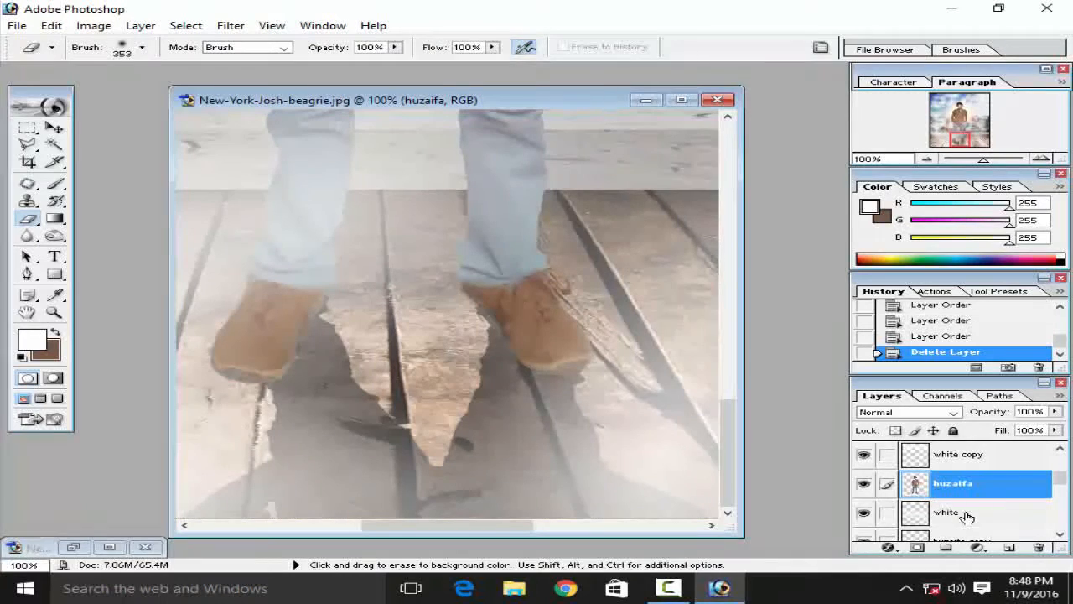
{"action": "left_click", "coordinate": [922, 515]}
{"action": "left_click", "coordinate": [1009, 546]}
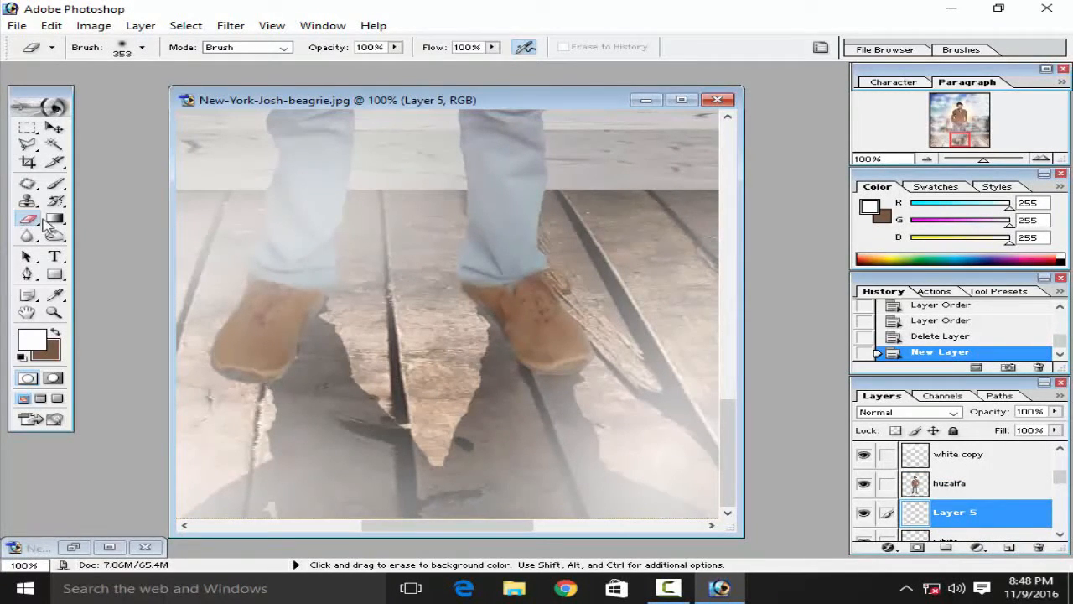
Step: Paint black shading around both shoes on the new layer with a soft 65-pixel brush
{"action": "right_click", "coordinate": [248, 317]}
{"action": "left_click", "coordinate": [282, 342]}
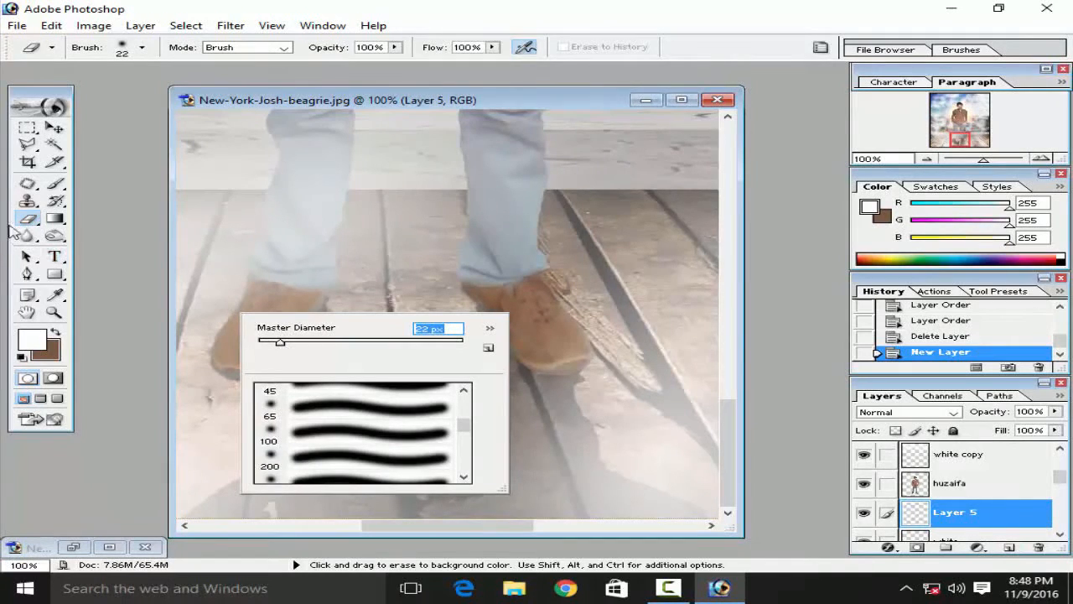
{"action": "left_click", "coordinate": [54, 183]}
{"action": "left_click", "coordinate": [55, 333]}
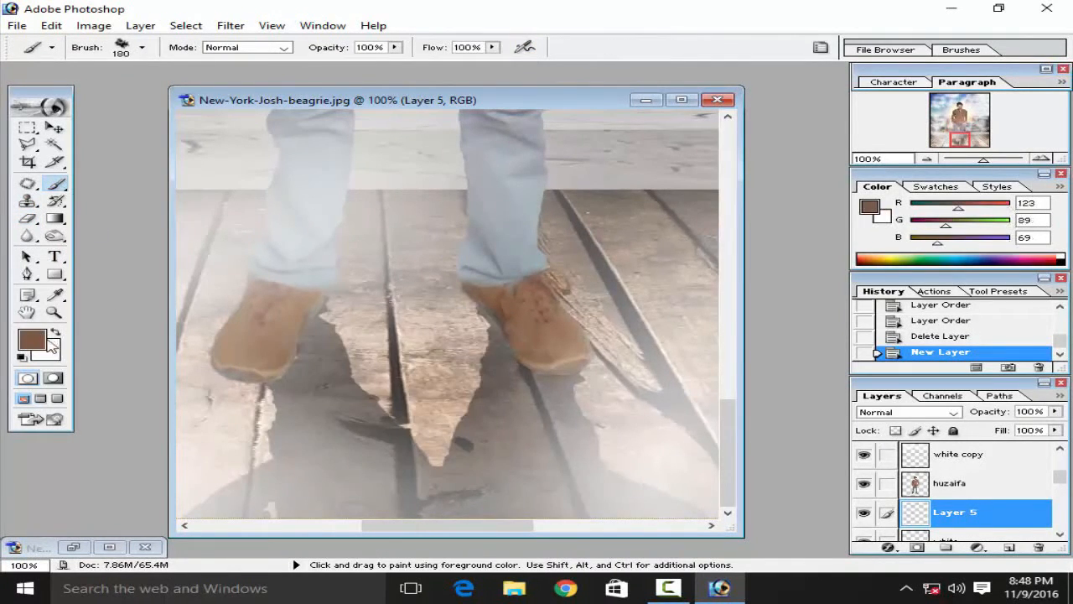
{"action": "left_click", "coordinate": [31, 338]}
{"action": "left_click", "coordinate": [329, 506]}
{"action": "left_click", "coordinate": [780, 298]}
{"action": "right_click", "coordinate": [248, 307]}
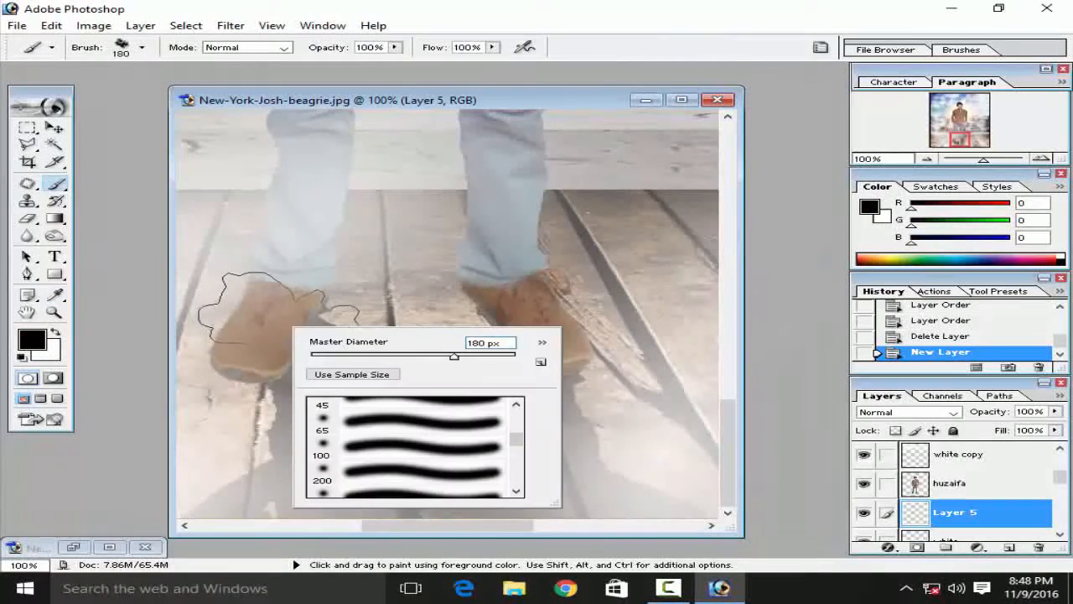
{"action": "left_click", "coordinate": [379, 418]}
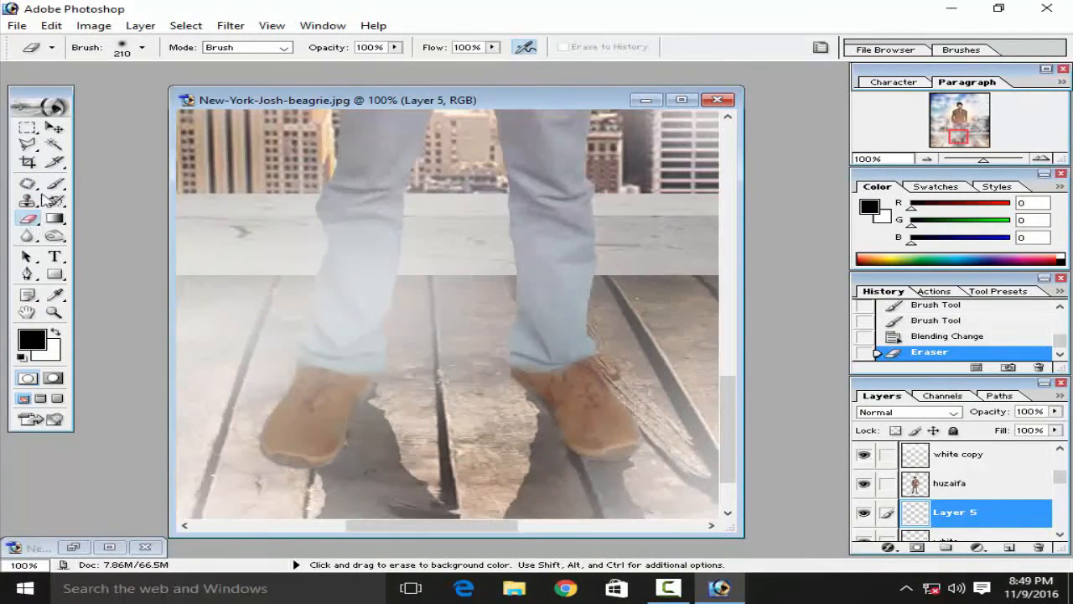
{"action": "left_click", "coordinate": [55, 183]}
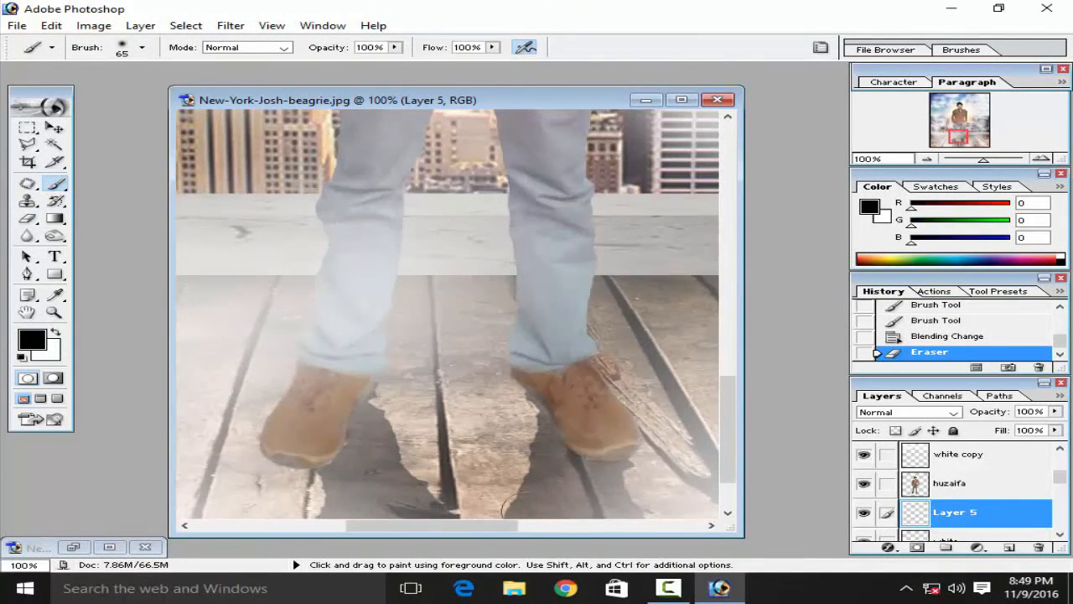
{"action": "left_click_drag", "start_coordinate": [343, 401], "coordinate": [345, 402]}
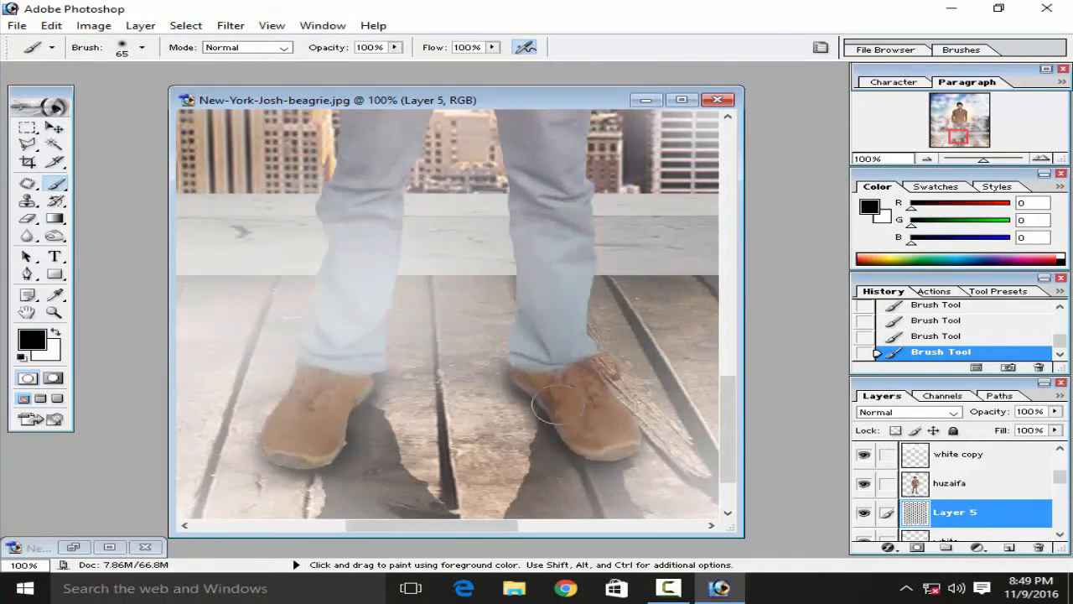
{"action": "key", "text": "shift+minus"}
{"action": "key", "text": "shift+minus"}
{"action": "key", "text": "shift+minus"}
Step: Add the person's full name in black Vivaldi Italic at 126.35 pt and place it in the image's upper-left corner
{"action": "key", "text": "ctrl+minus"}
{"action": "key", "text": "ctrl+minus"}
{"action": "key", "text": "ctrl+minus"}
{"action": "key", "text": "ctrl+minus"}
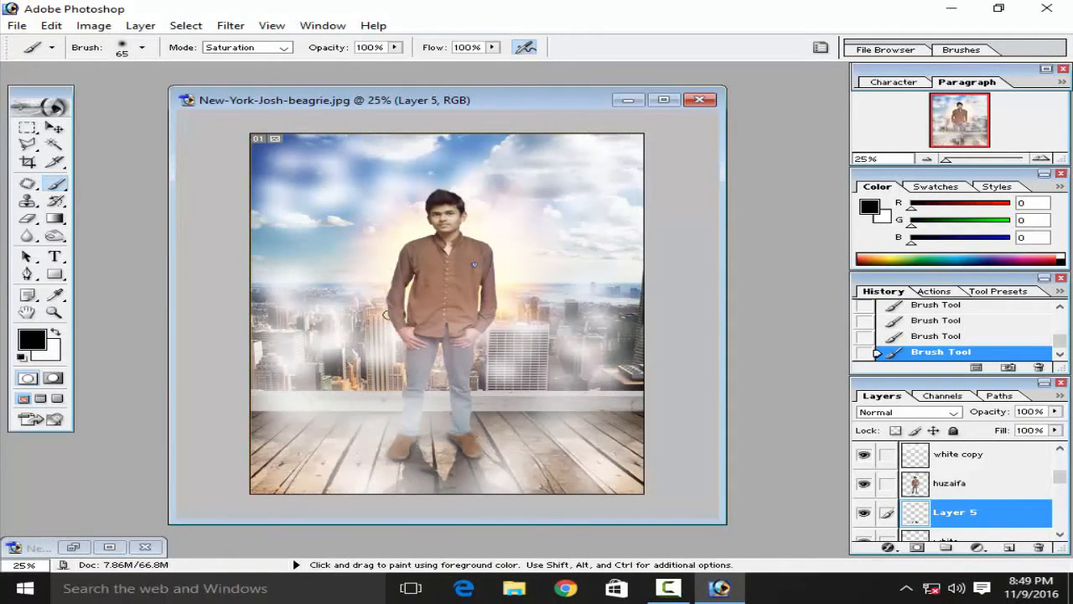
{"action": "left_click", "coordinate": [54, 256]}
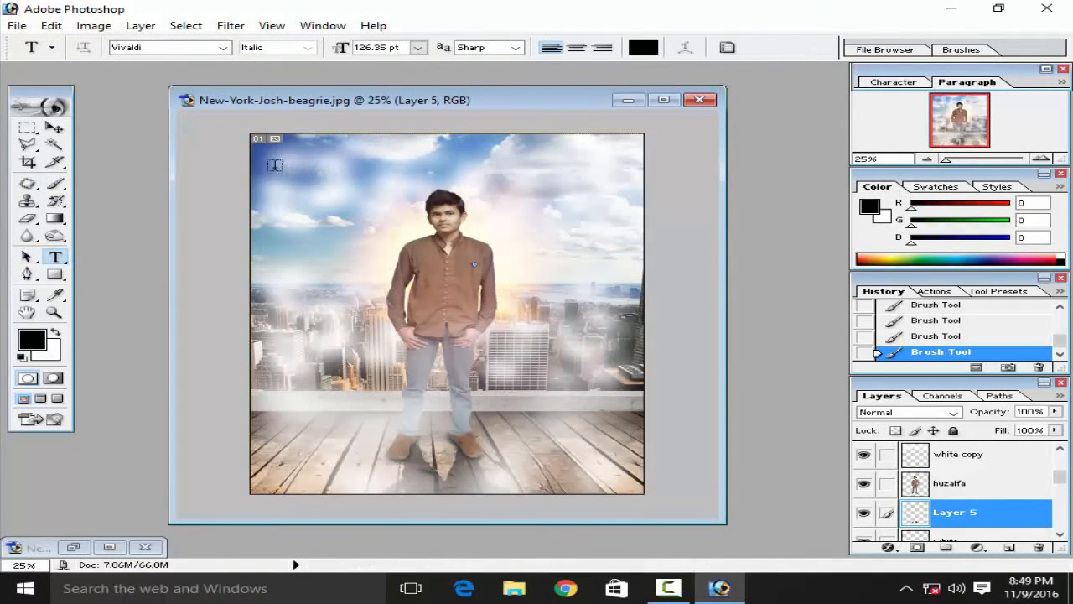
{"action": "left_click", "coordinate": [424, 199]}
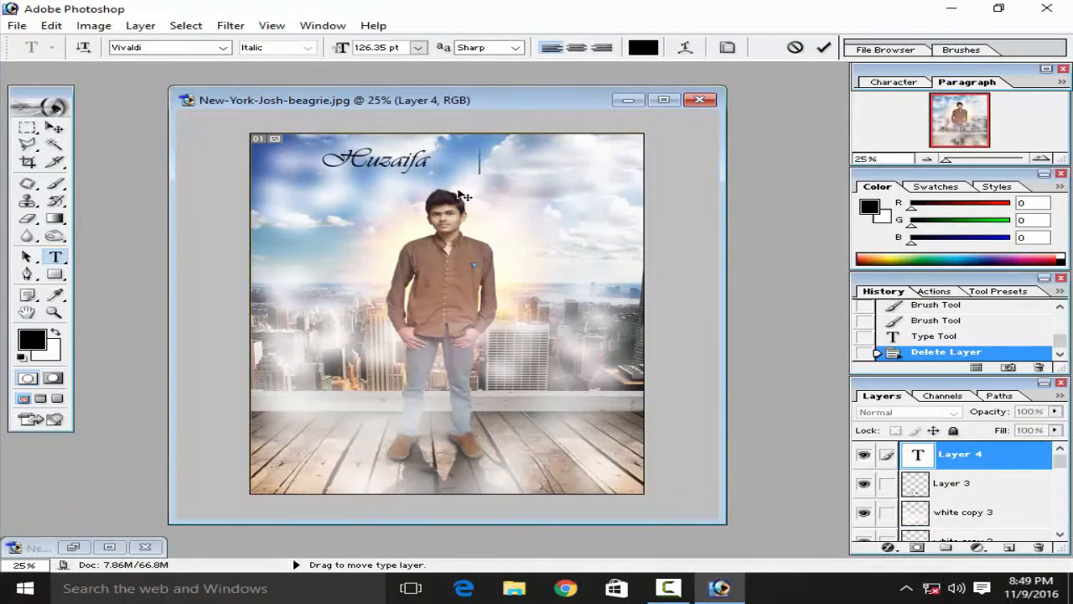
{"action": "type", "text": "Yaseen"}
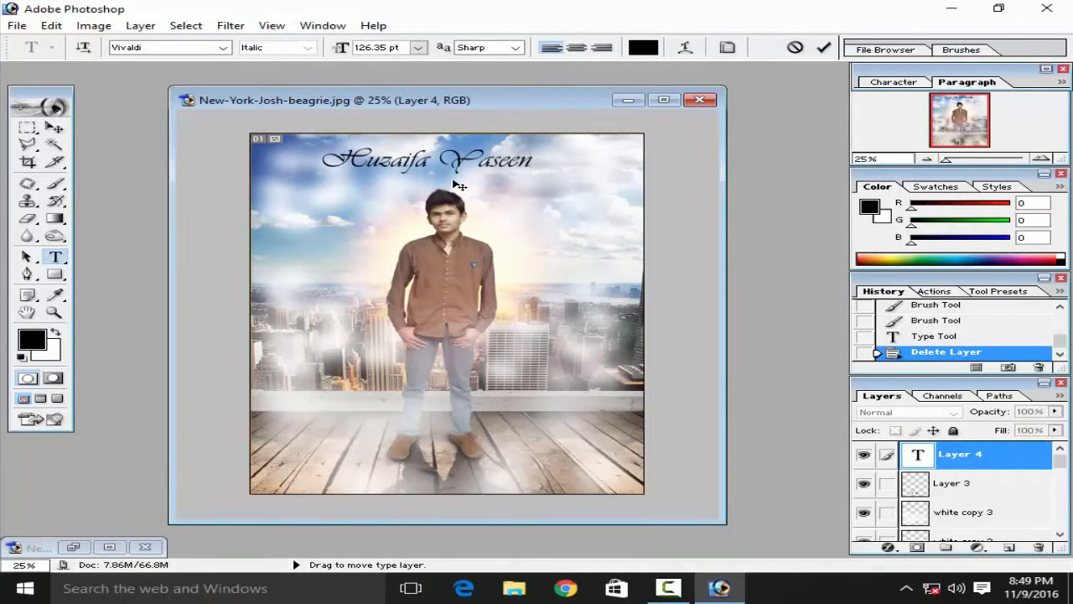
{"action": "key", "text": "ctrl+Return"}
{"action": "key", "text": "v"}
{"action": "left_click_drag", "start_coordinate": [493, 178], "coordinate": [444, 174]}
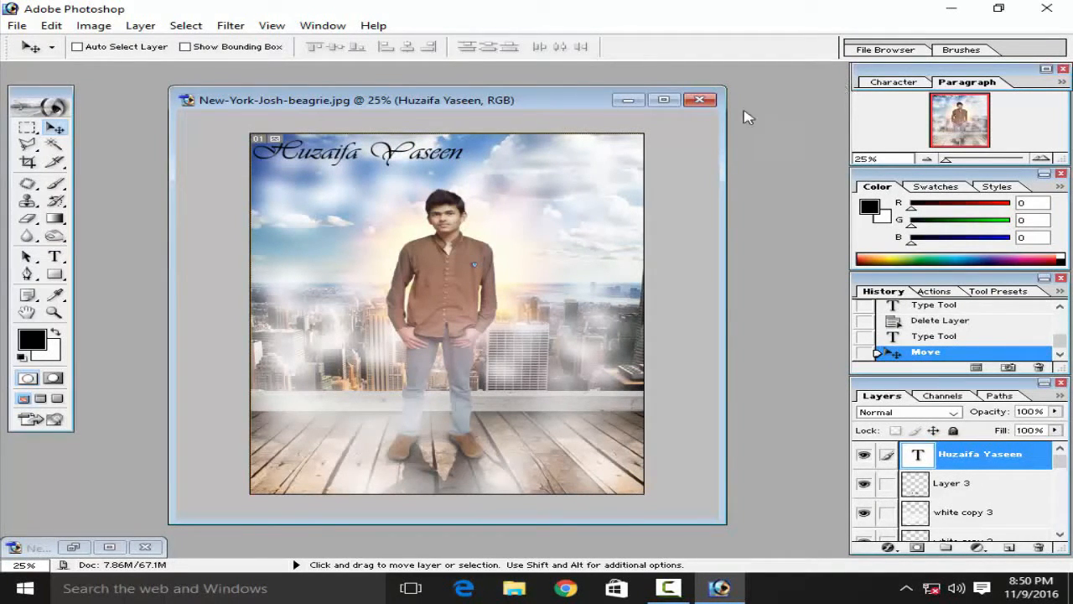
Step: Open the best 4 you logo file and bring the logo into the New York composition as a new layer
{"action": "left_click", "coordinate": [17, 25]}
{"action": "left_click", "coordinate": [50, 62]}
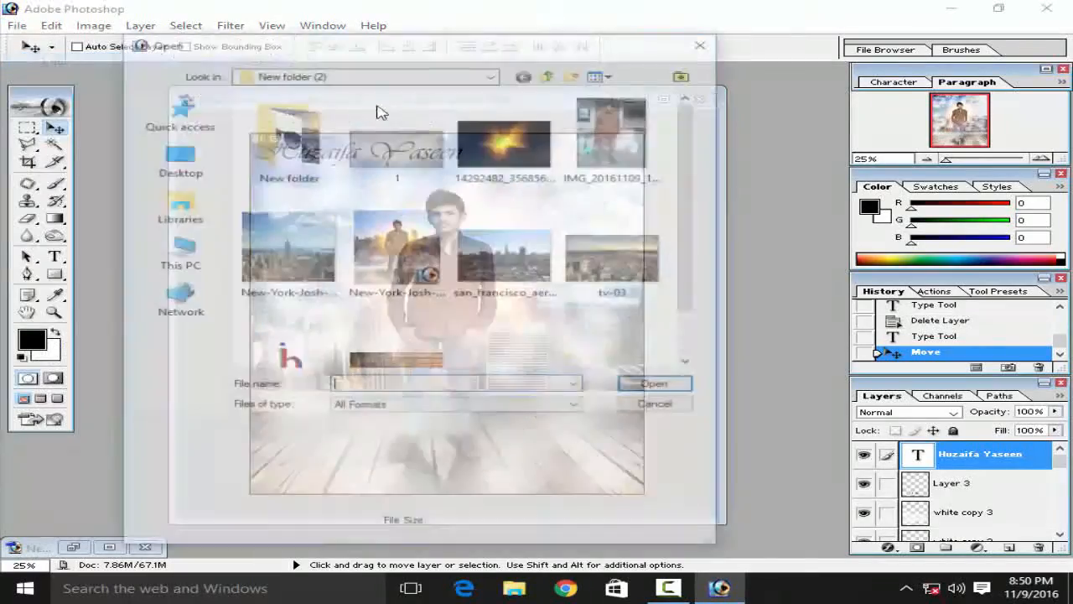
{"action": "left_click", "coordinate": [398, 307]}
{"action": "double_click", "coordinate": [295, 306]}
{"action": "left_click_drag", "start_coordinate": [568, 222], "coordinate": [537, 120]}
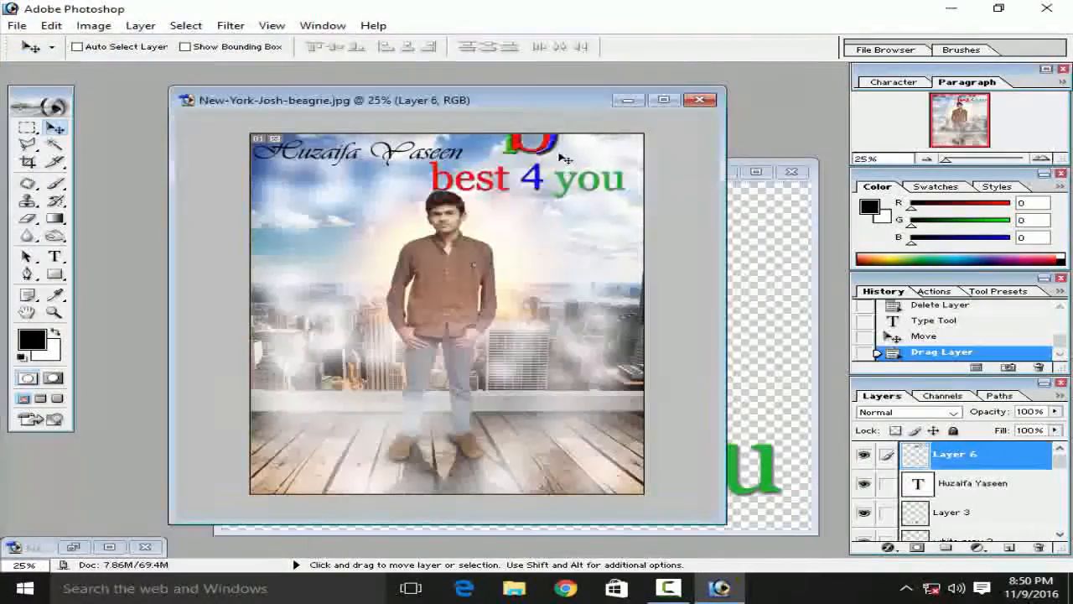
{"action": "left_click_drag", "start_coordinate": [576, 239], "coordinate": [557, 255]}
Step: Scale the best 4 you logo down with Free Transform and nudge it into the image's upper-right corner
{"action": "key", "text": "ctrl+t"}
{"action": "left_click_drag", "start_coordinate": [429, 161], "coordinate": [597, 162]}
{"action": "left_click", "coordinate": [820, 47]}
{"action": "key", "text": "Right"}
{"action": "key", "text": "Right"}
{"action": "key", "text": "Right"}
{"action": "key", "text": "Up"}
{"action": "key", "text": "Up"}
{"action": "key", "text": "Up"}
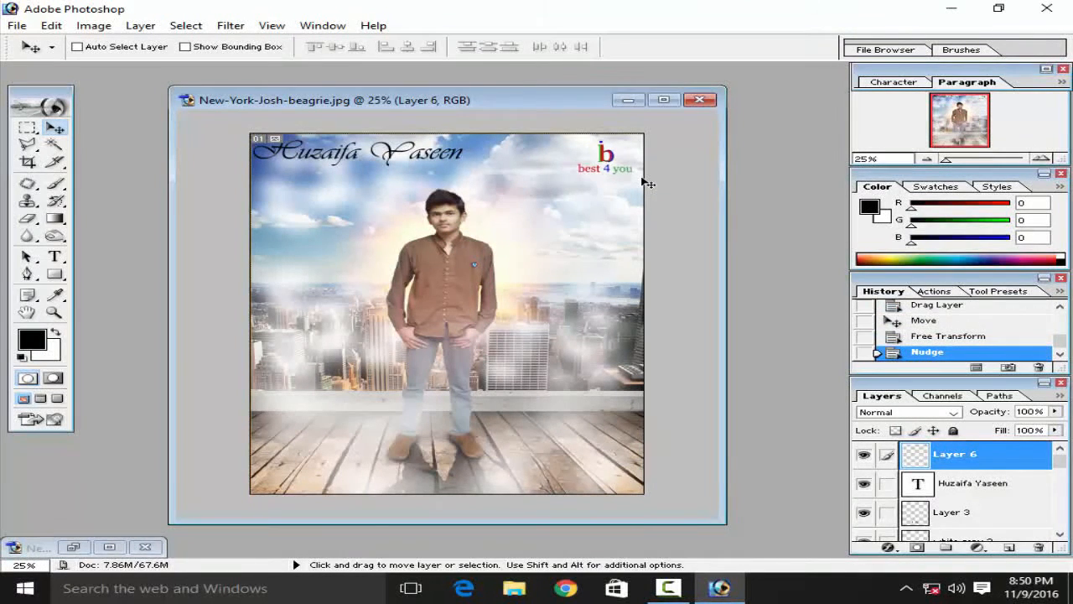
{"action": "key", "text": "Right"}
{"action": "key", "text": "Right"}
{"action": "key", "text": "Right"}
{"action": "key", "text": "Up"}
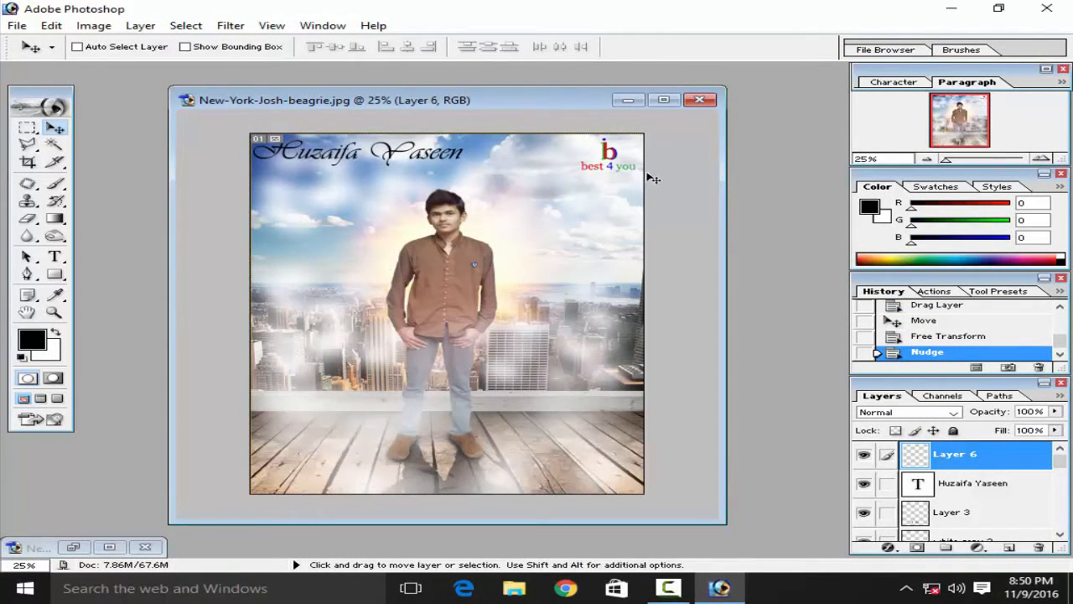
Step: Lower the logo layer's opacity to 70% and check the result at a closer zoom
{"action": "left_click_drag", "start_coordinate": [1054, 411], "coordinate": [1029, 432]}
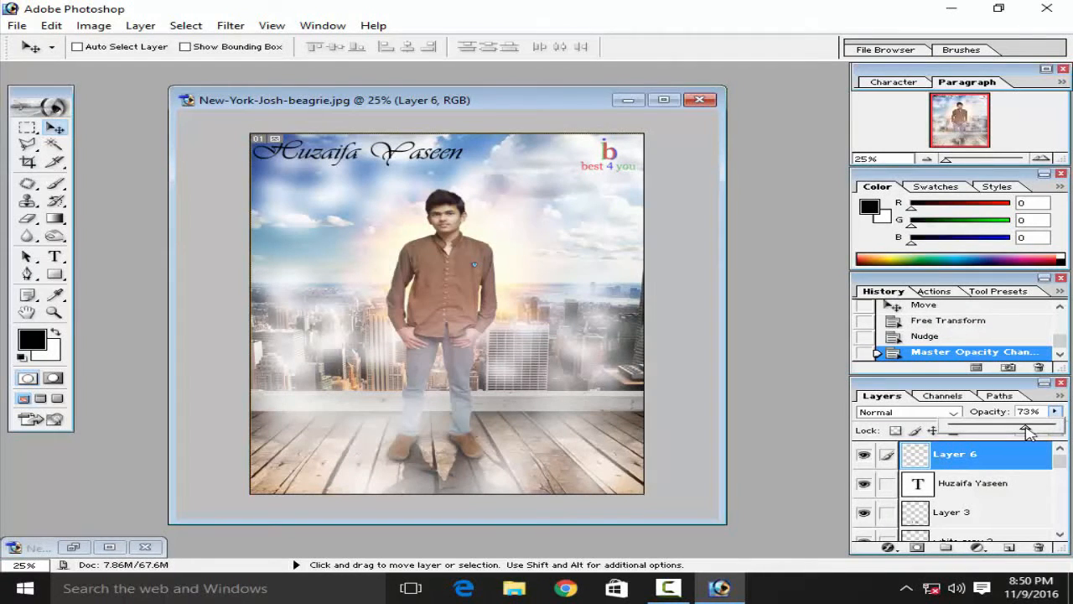
{"action": "key", "text": "ctrl+plus"}
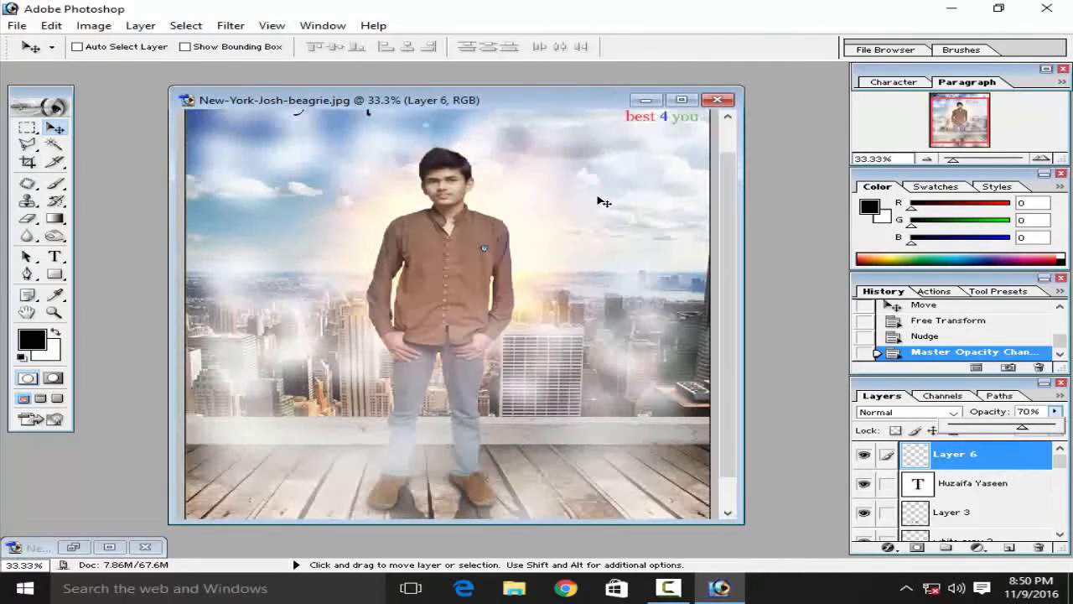
{"action": "key", "text": "ctrl+minus"}
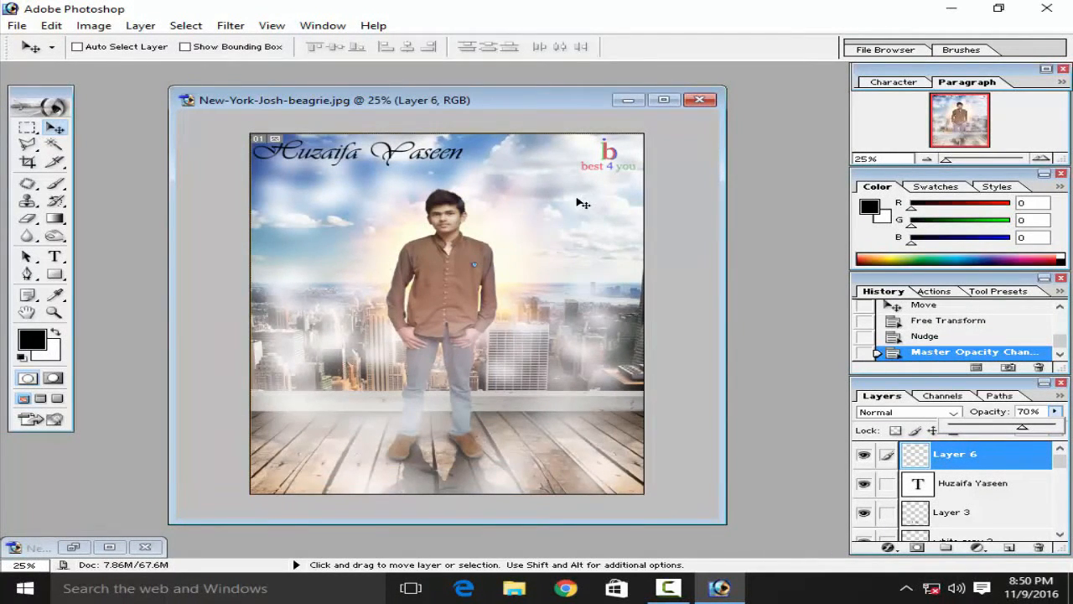